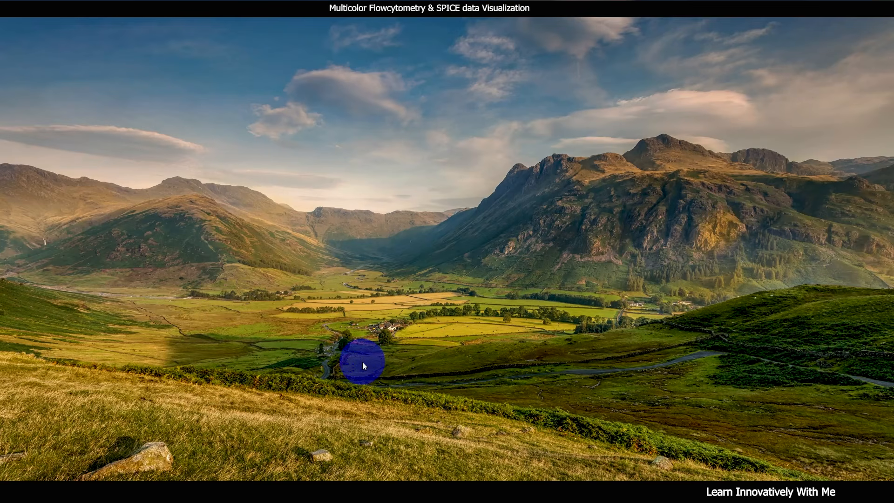
- View Figure 4 with the SPICE charts in the PDF article, and open the Help index on the SPICE website in Chrome
left_click(347, 494)
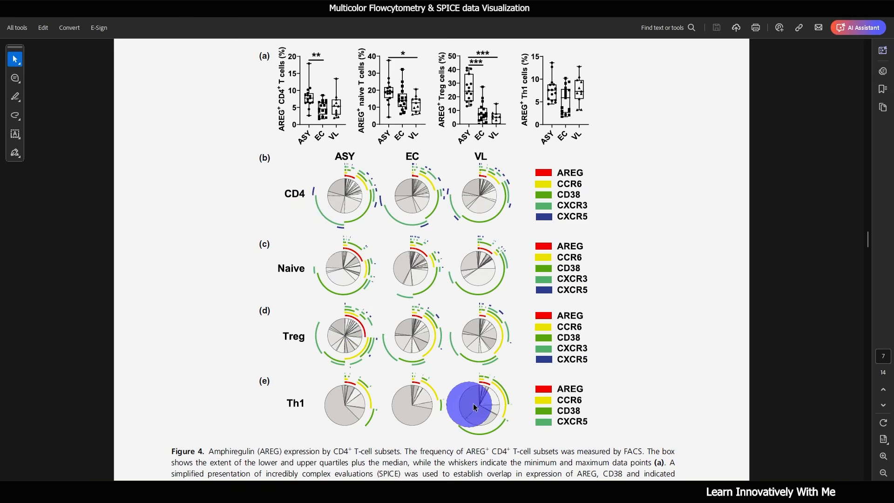
left_click(509, 498)
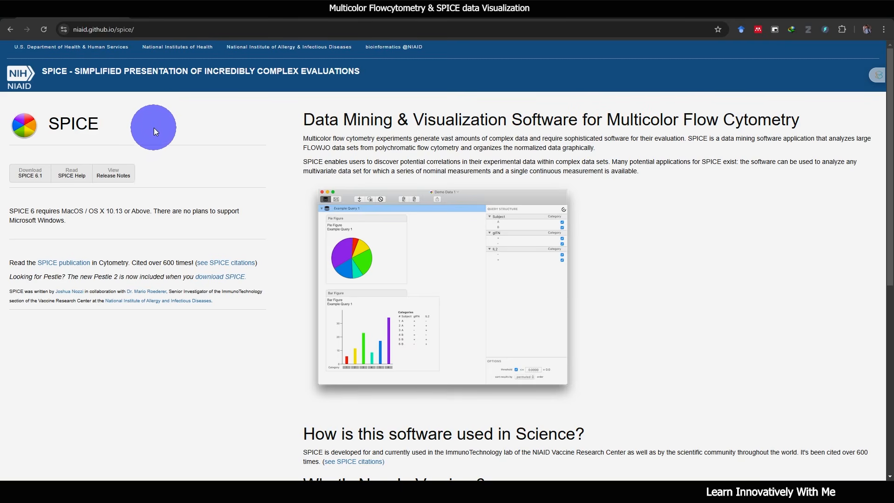
left_click(71, 174)
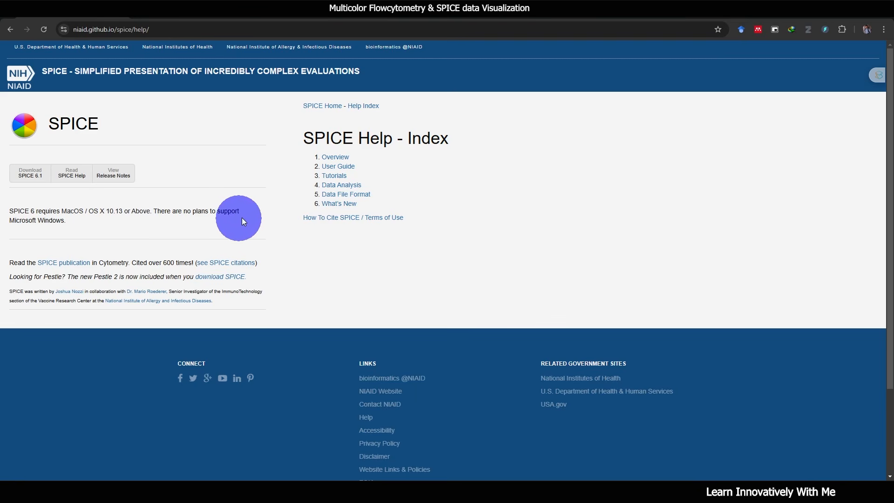
- Download the SPICE 6.1 package as PestleAndSPICE_3.zip into D:\Software and open the download folder
left_click(32, 177)
left_click(455, 270)
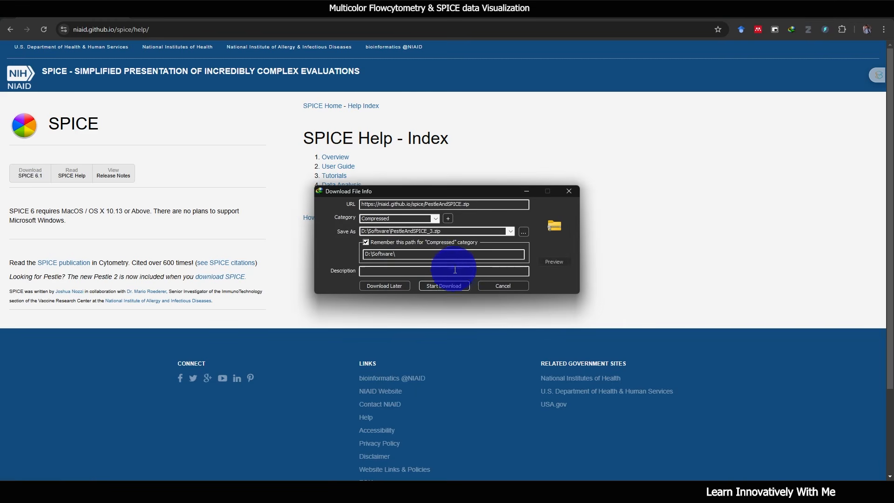
left_click(449, 286)
left_click(473, 273)
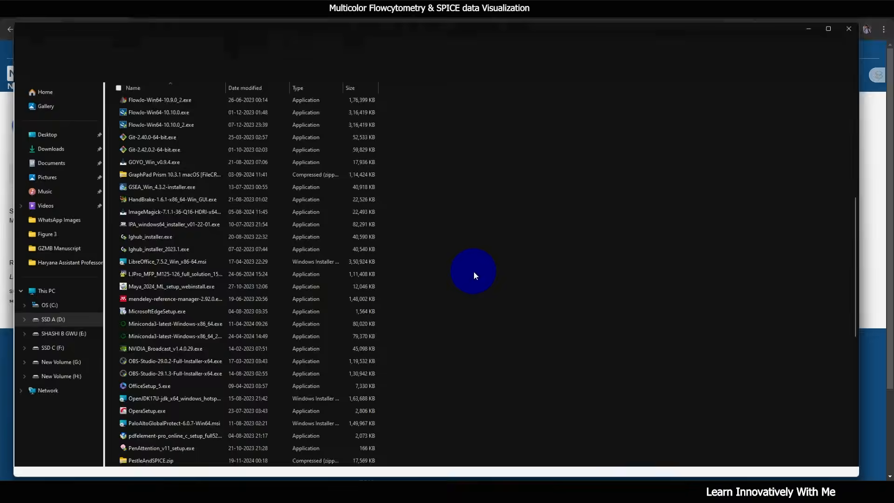
- Open the PestleAndSPICE_2 folder and browse through Pestle & SPICE to the SPICE folder
scroll(261, 326, "down", 3)
double_click(216, 421)
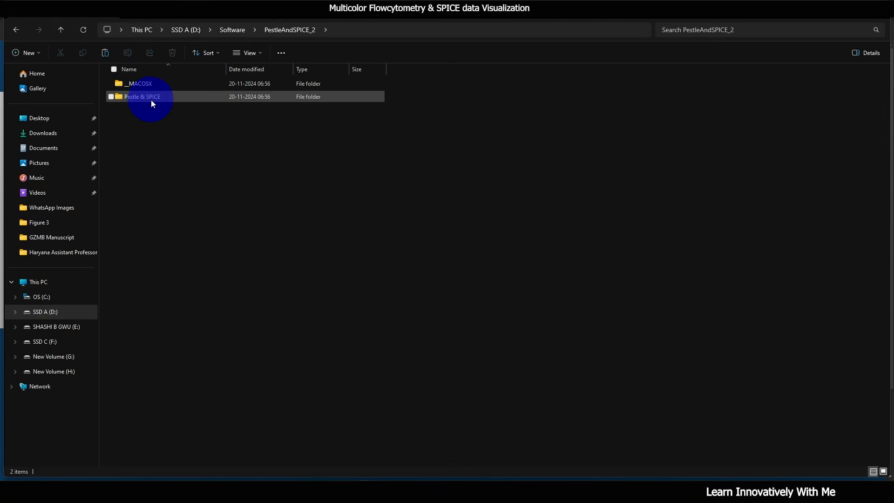
double_click(175, 97)
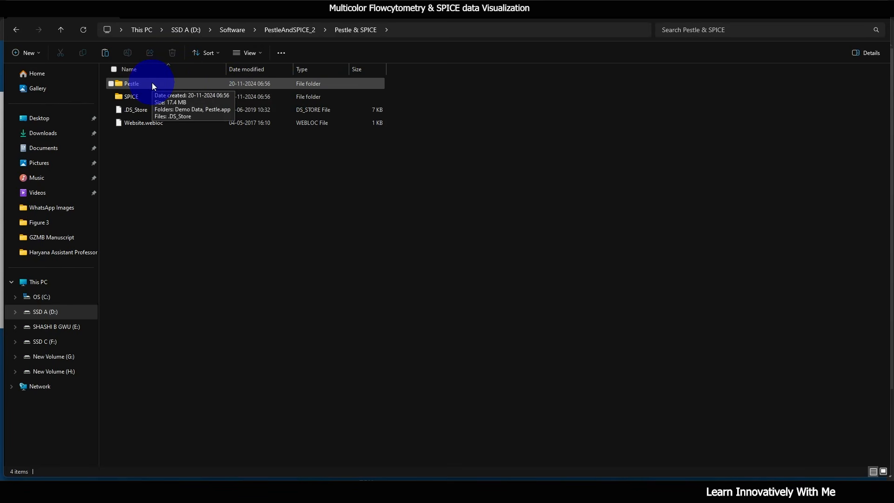
left_click(164, 99)
double_click(164, 100)
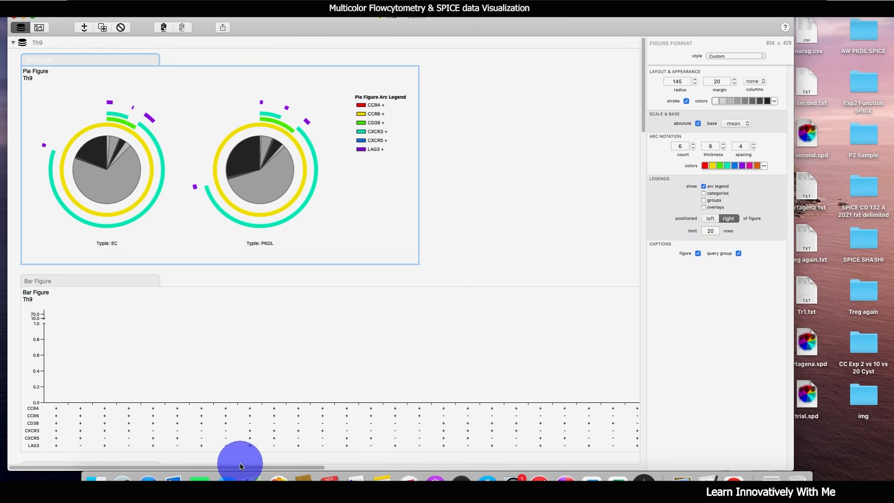
- Examine the Th9 query's pie, bar, Student's t-Test, CoolPlot and NPlot figures in SPICE
left_click_drag(242, 470, 215, 463)
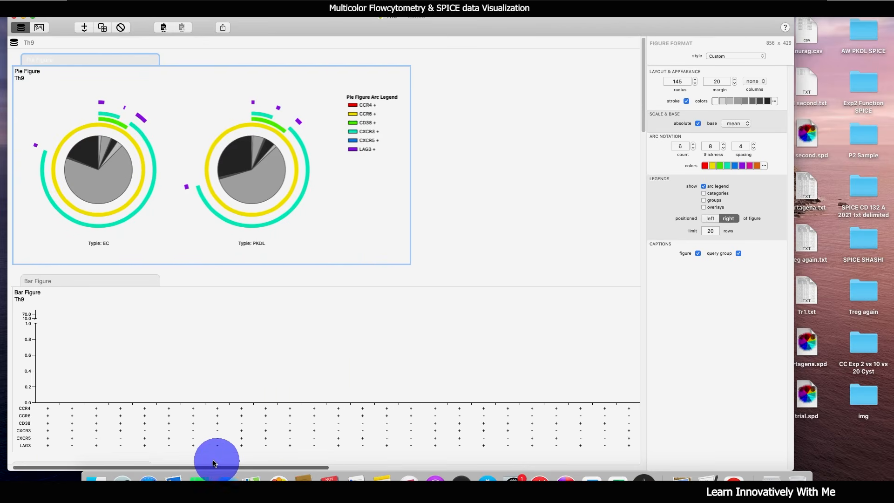
left_click_drag(643, 111, 641, 198)
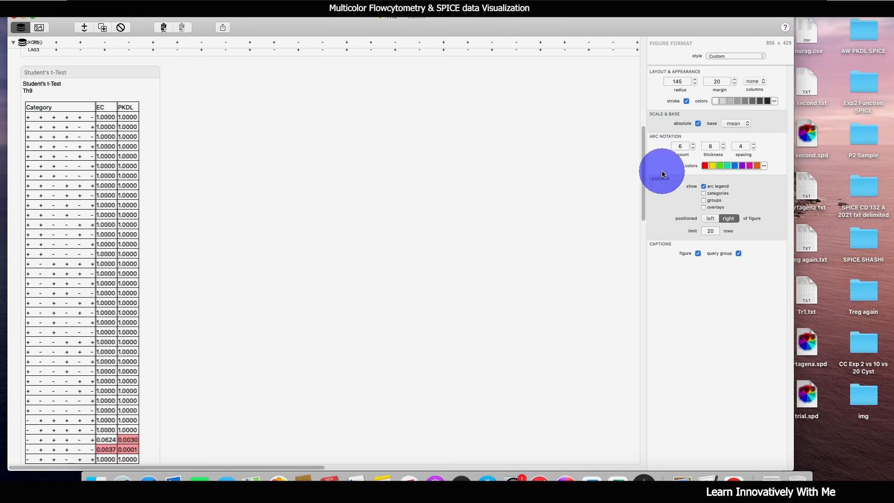
left_click_drag(642, 166, 633, 304)
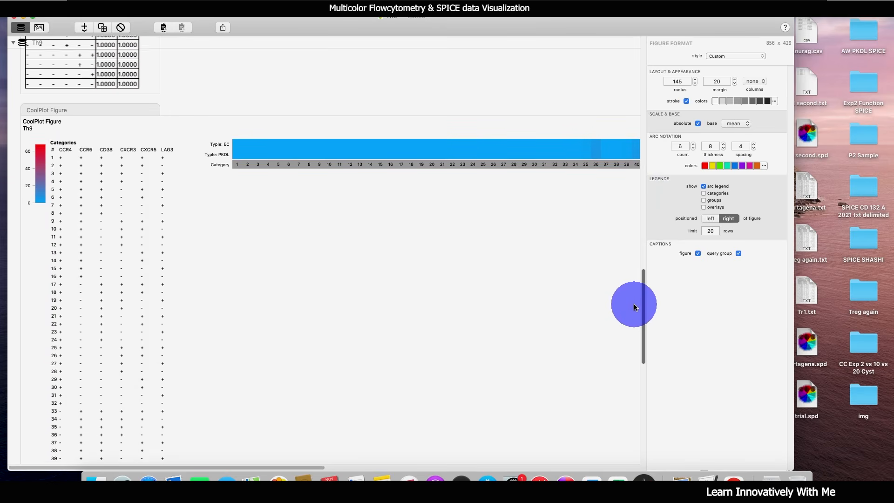
left_click_drag(318, 468, 280, 468)
left_click_drag(640, 315, 642, 440)
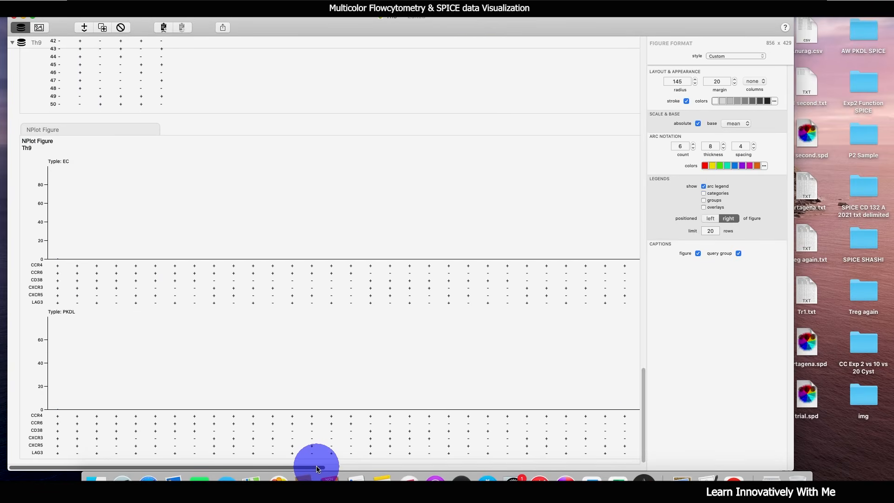
left_click_drag(321, 468, 592, 474)
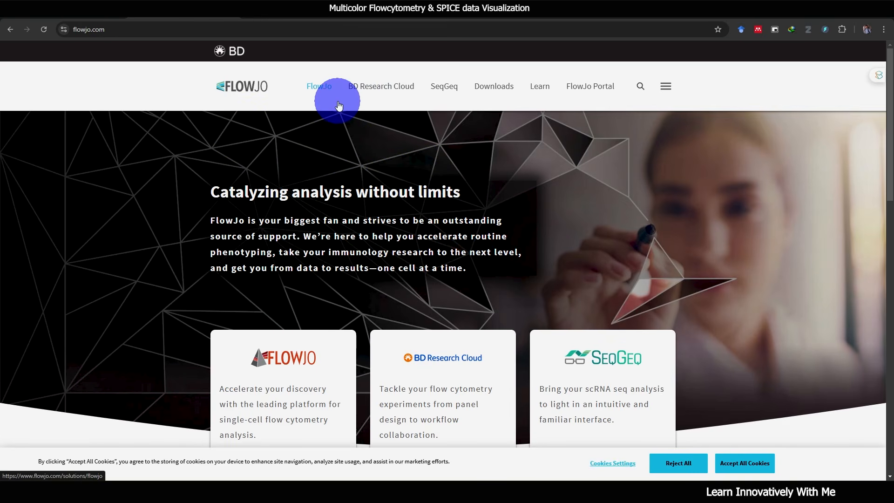
- Open the Webinars page on the FlowJo website and look through its upcoming webinars and resources
mouse_move(540, 91)
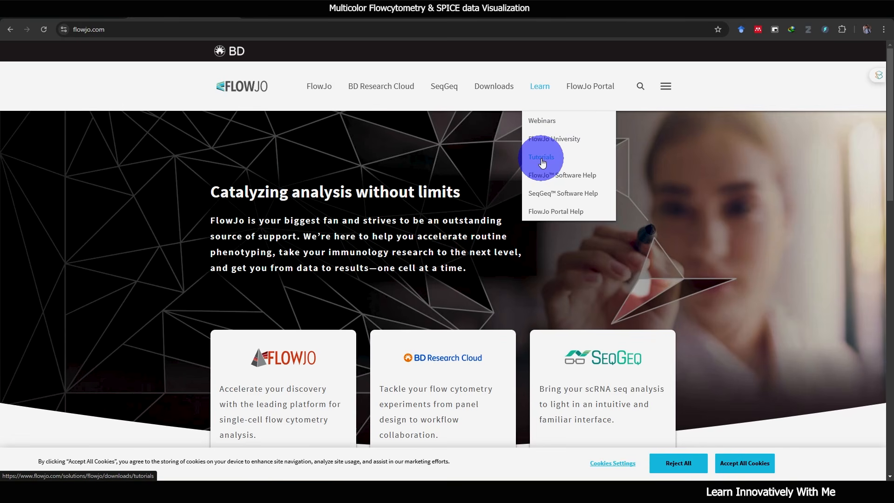
left_click(542, 122)
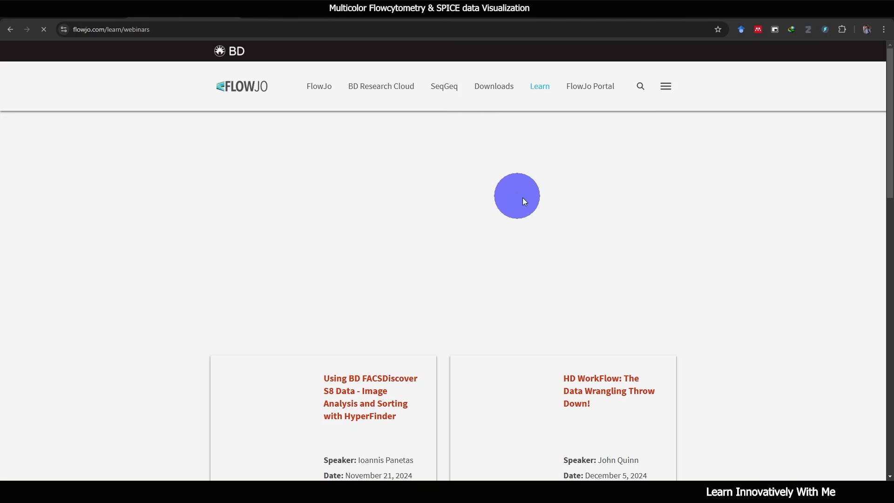
scroll(387, 361, "down", 3)
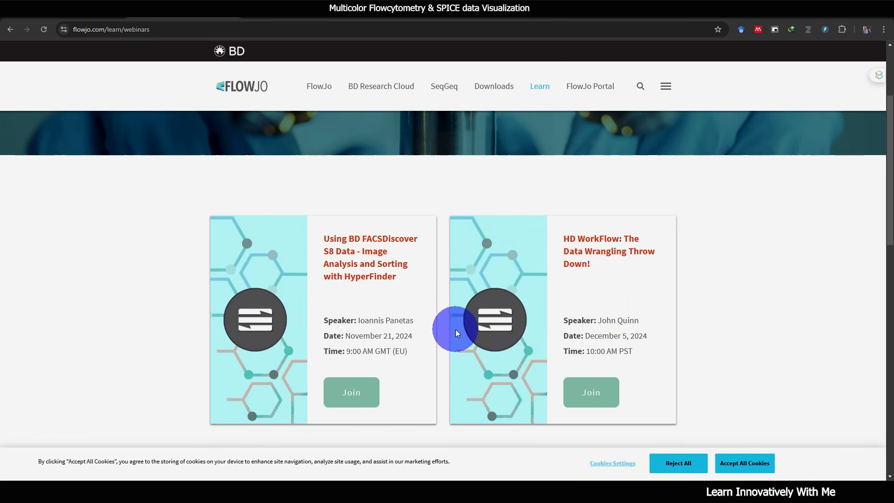
scroll(442, 329, "down", 5)
scroll(443, 327, "down", 1)
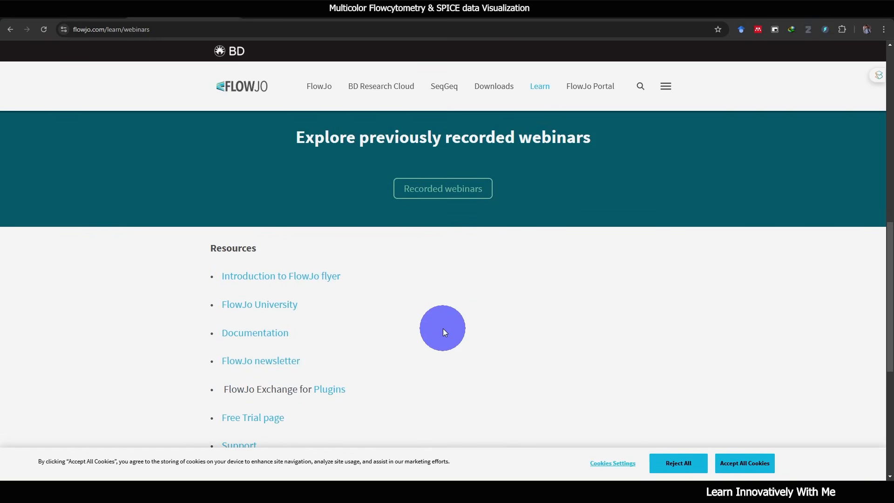
scroll(442, 328, "down", 3)
scroll(672, 272, "up", 5)
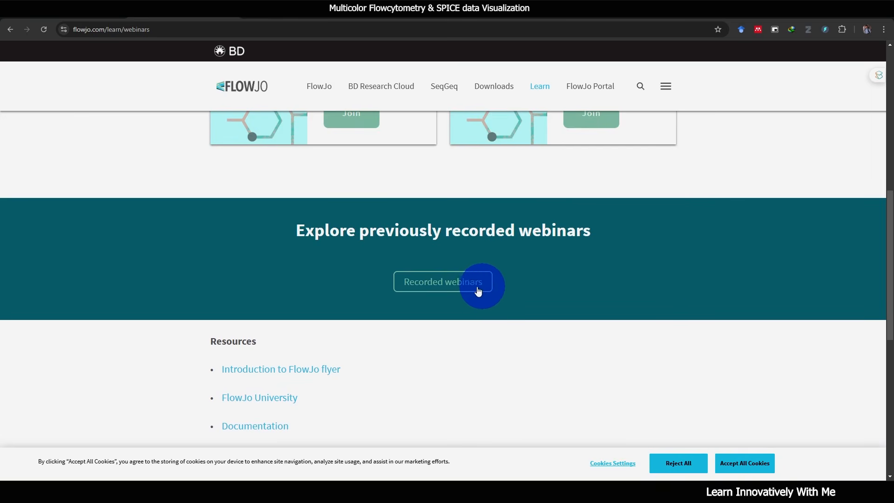
- Open the recorded webinars page and look through the list of past FlowJo webinars
left_click(456, 290)
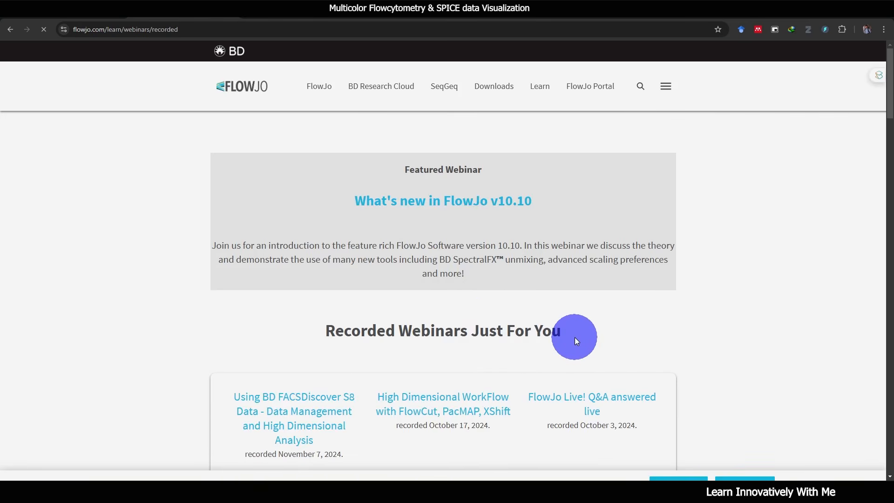
scroll(502, 328, "down", 3)
scroll(501, 325, "down", 3)
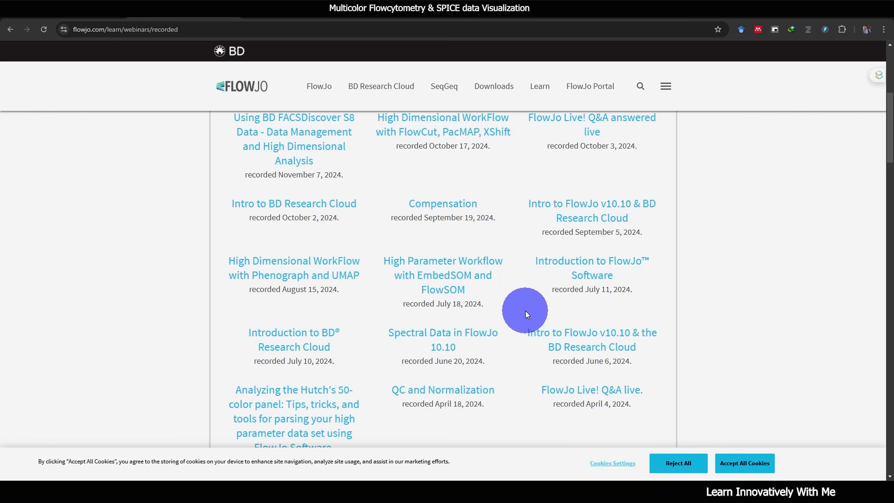
scroll(522, 284, "up", 2)
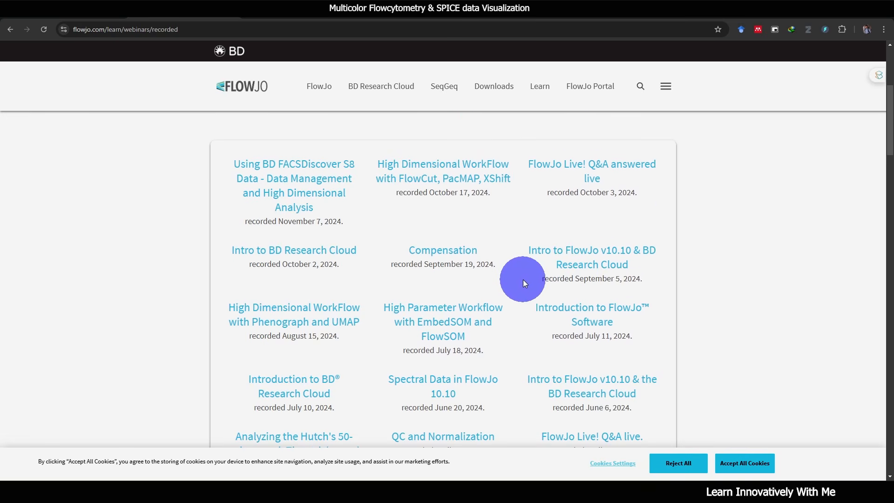
scroll(519, 264, "up", 4)
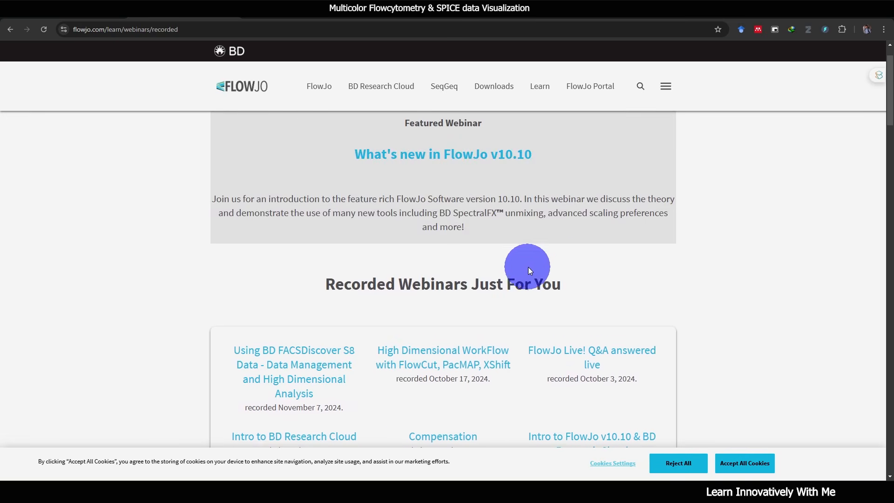
- Open YouTube in a new browser tab, search for "FLOWJO MEDIA" and open the FlowJo Media channel
left_click(245, 17)
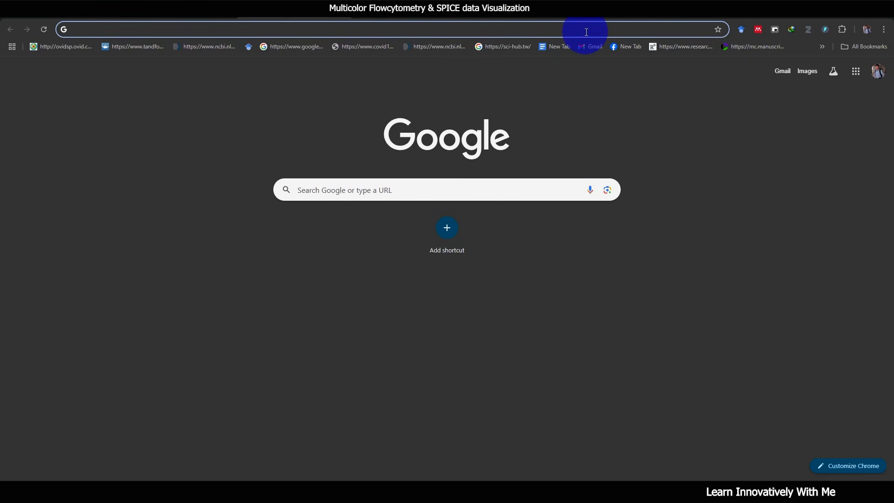
left_click(858, 77)
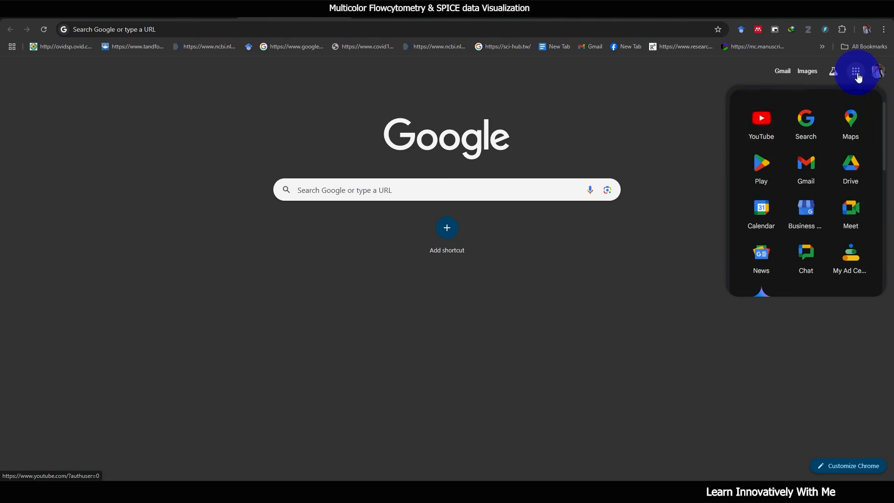
left_click(759, 124)
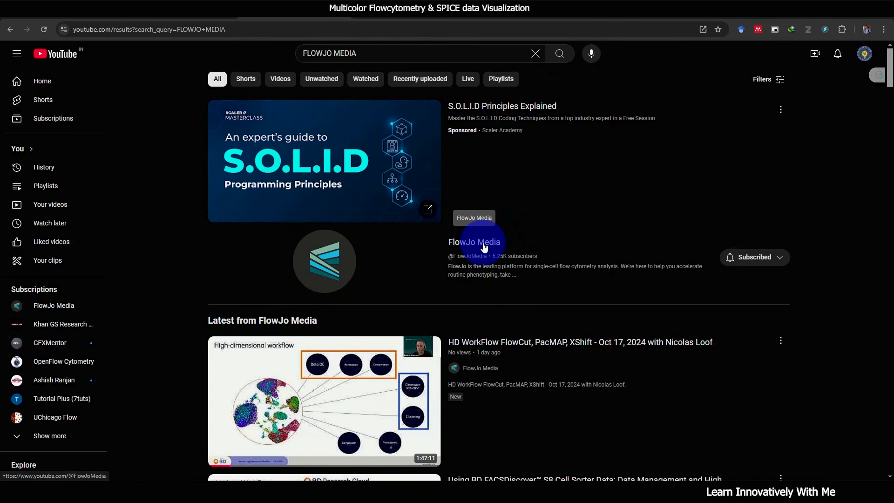
left_click(484, 247)
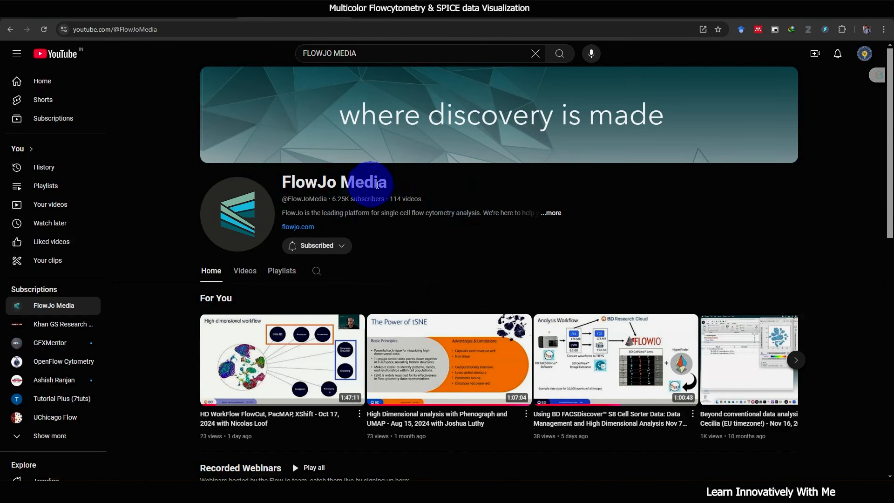
- Browse the FlowJo Media channel's recorded webinars, FlowJo Tips, created playlists and popular videos
scroll(396, 219, "down", 1)
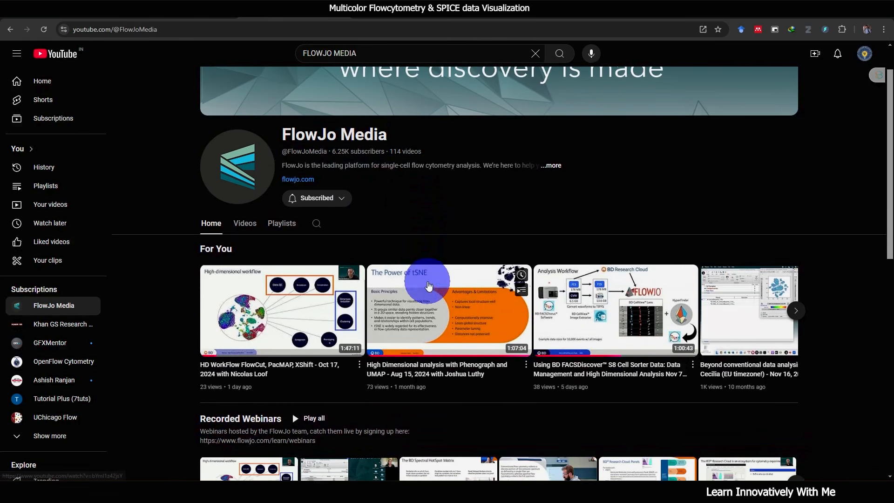
scroll(429, 285, "down", 1)
scroll(451, 356, "down", 1)
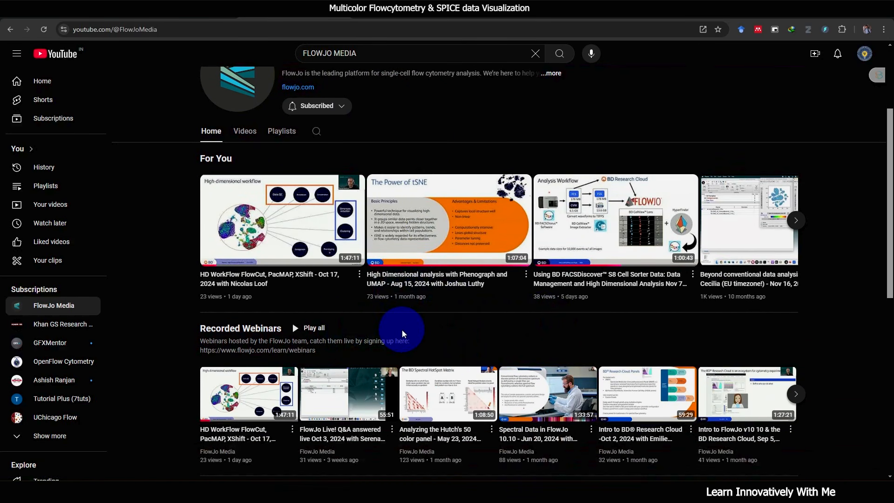
scroll(460, 341, "down", 3)
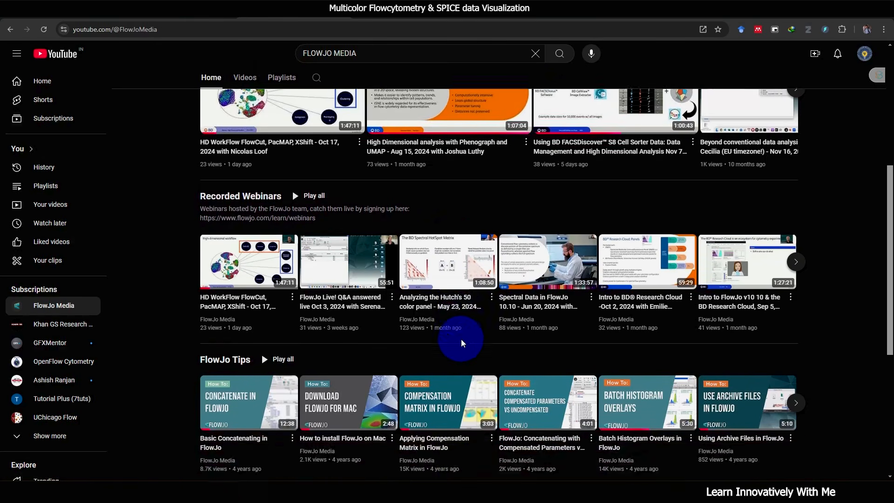
scroll(460, 343, "down", 6)
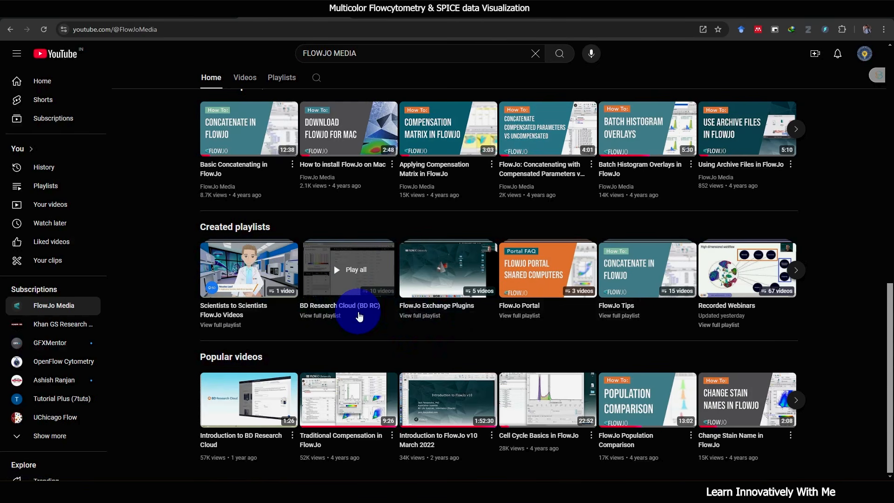
scroll(398, 333, "up", 7)
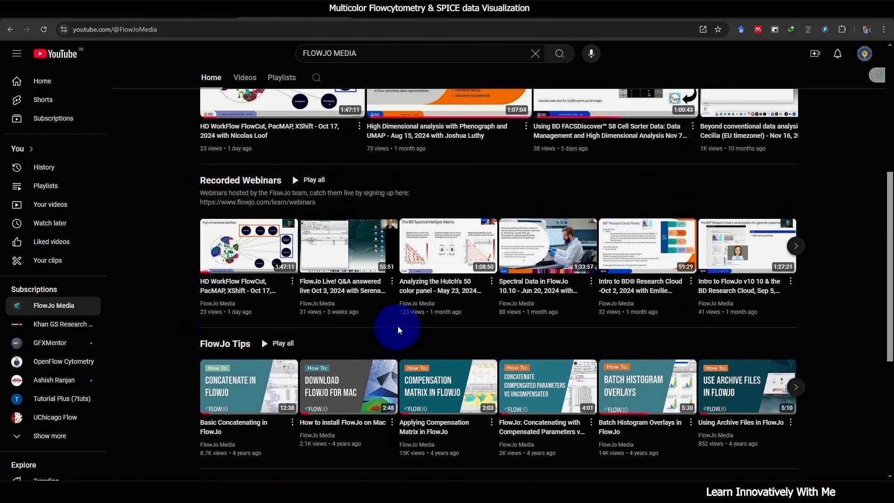
scroll(379, 303, "up", 5)
scroll(409, 351, "down", 4)
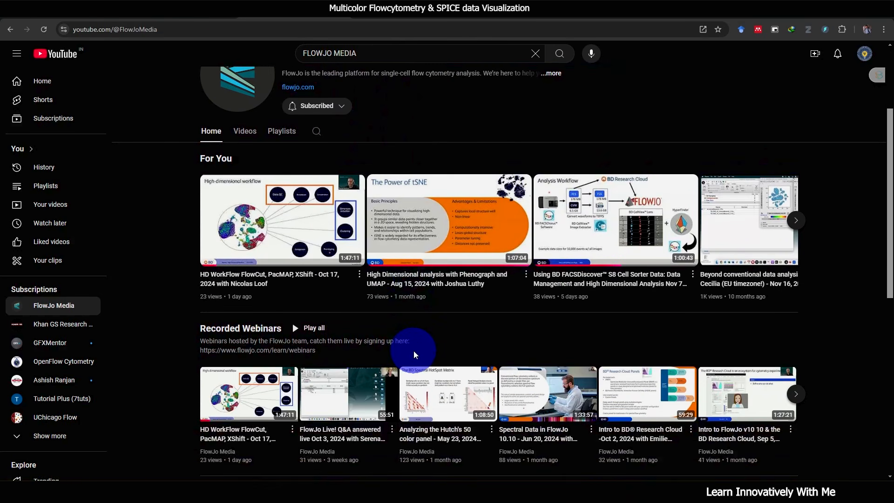
scroll(414, 354, "down", 2)
scroll(416, 354, "down", 7)
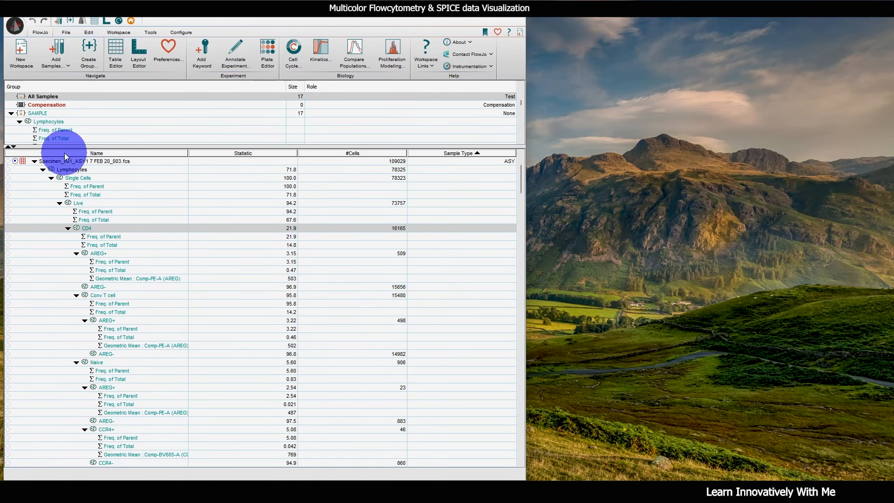
- In FlowJo, select the SAMPLE group, collapse all gating trees and select the first ASY sample
left_click(47, 113)
left_click(150, 33)
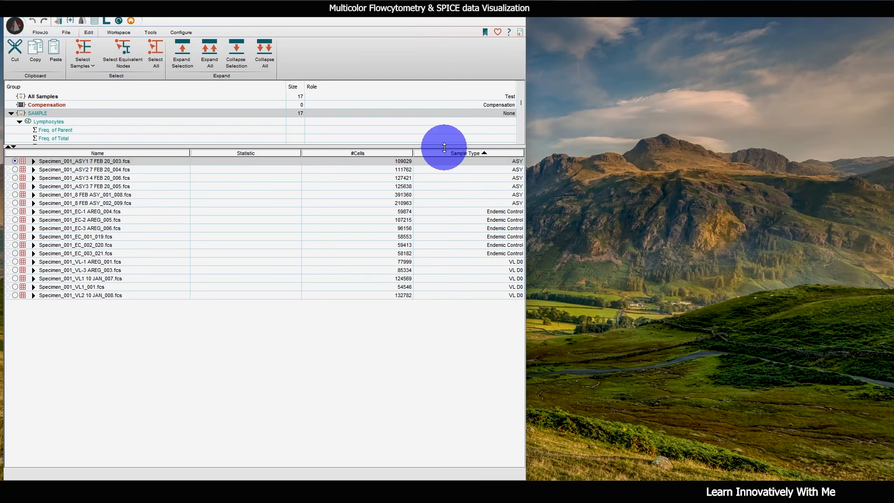
left_click(494, 164)
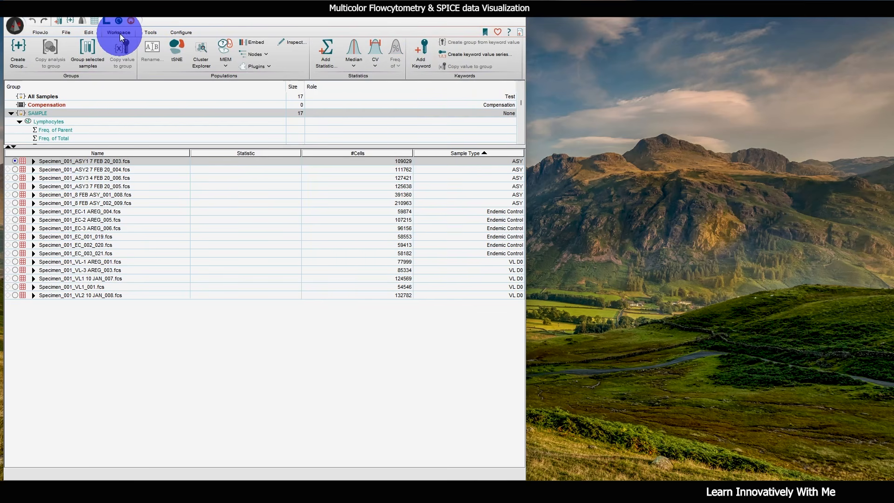
- Open the prompt for adding a keyword to the selected ASY sample and cancel it
left_click(421, 62)
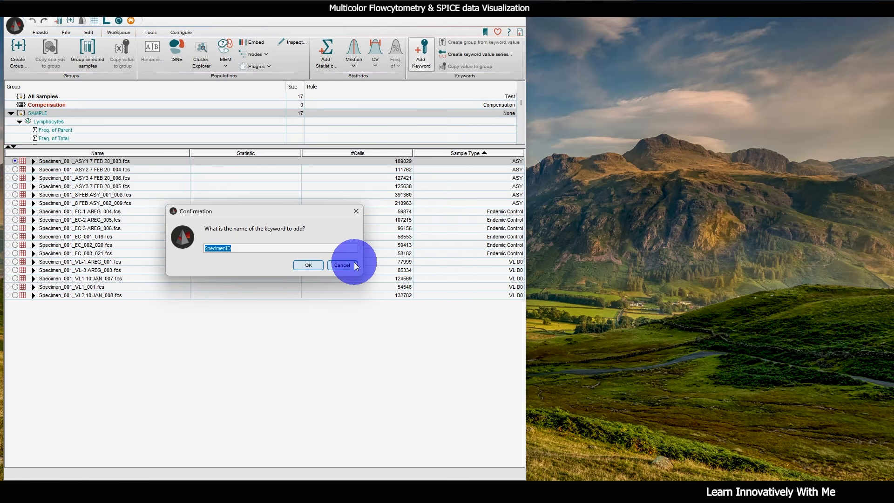
left_click(343, 266)
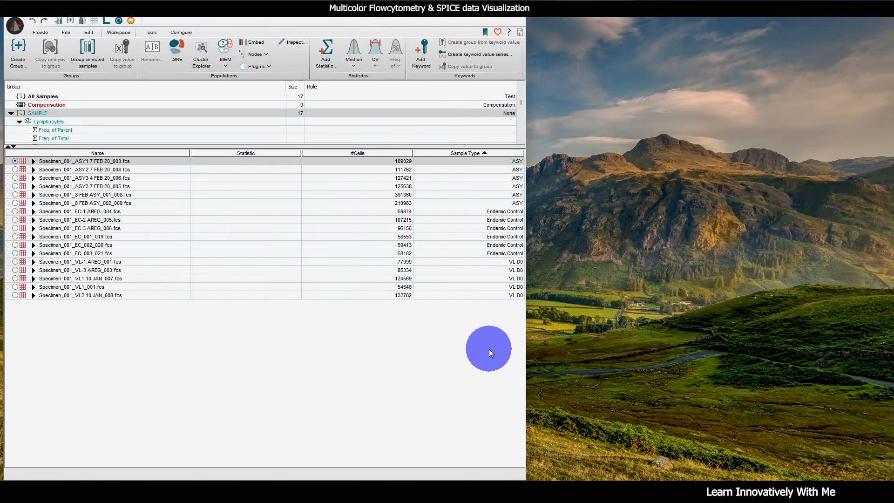
- Expand the first ASY sample's gating tree, review the populations under CD4 and collapse the CD4 branch
left_click(34, 162)
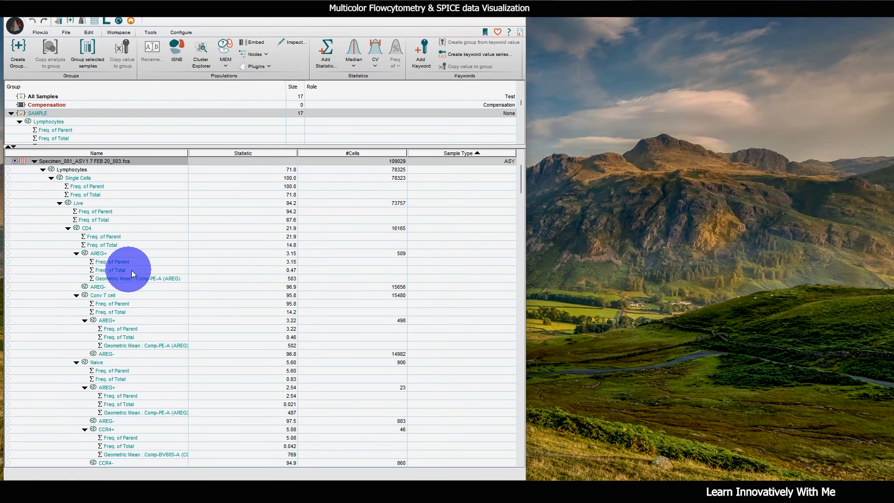
left_click(101, 230)
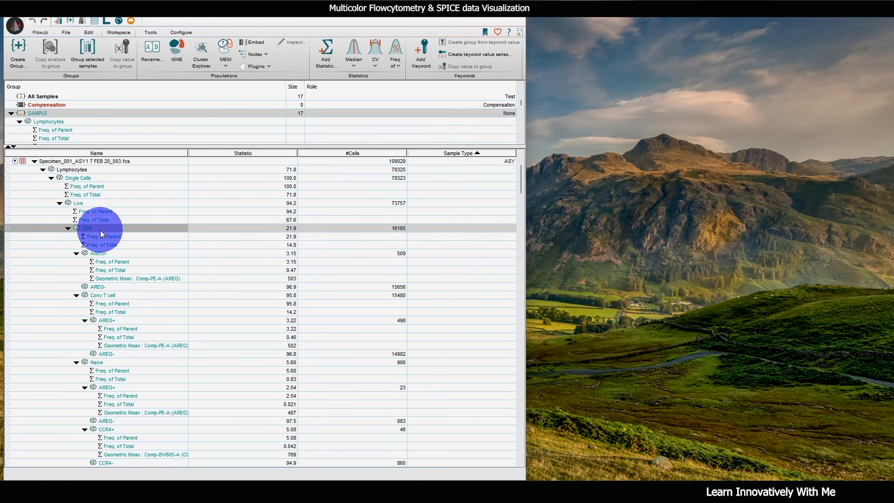
left_click(69, 229)
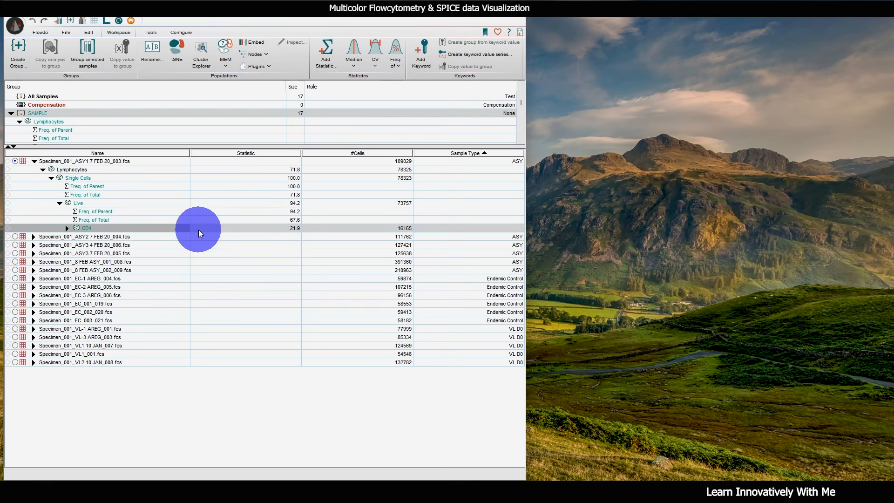
left_click(68, 229)
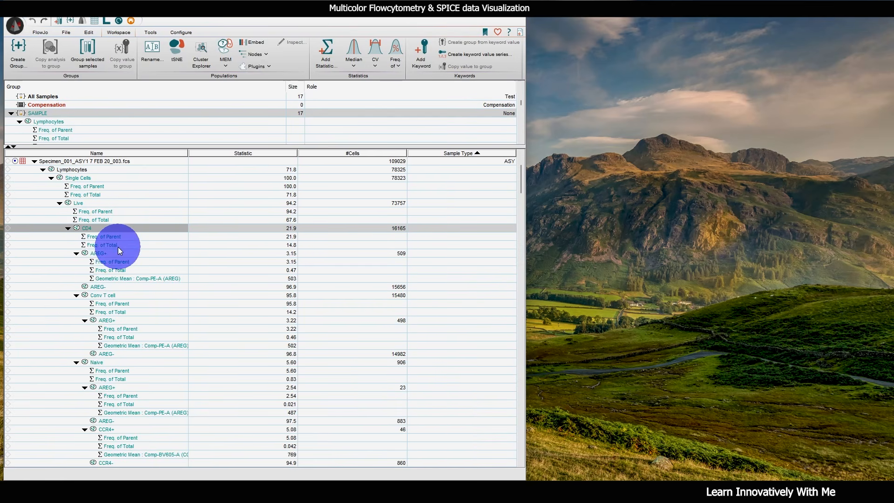
scroll(152, 362, "down", 10)
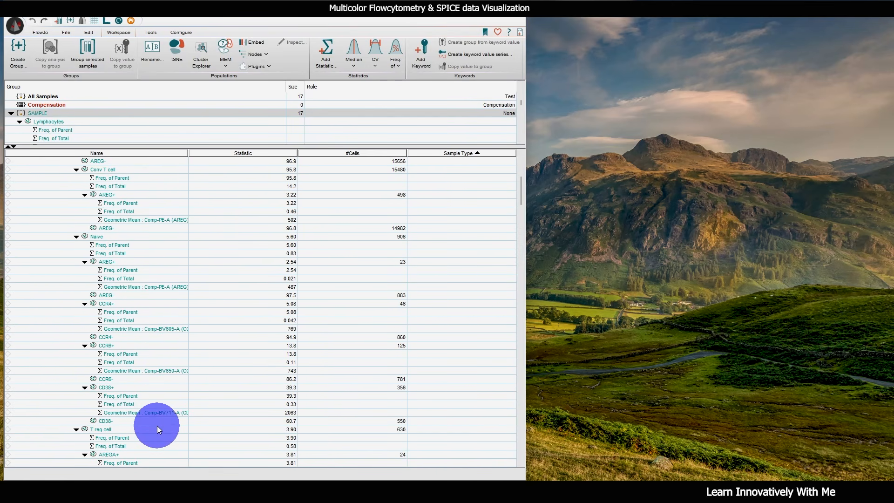
scroll(161, 395, "up", 10)
left_click(68, 228)
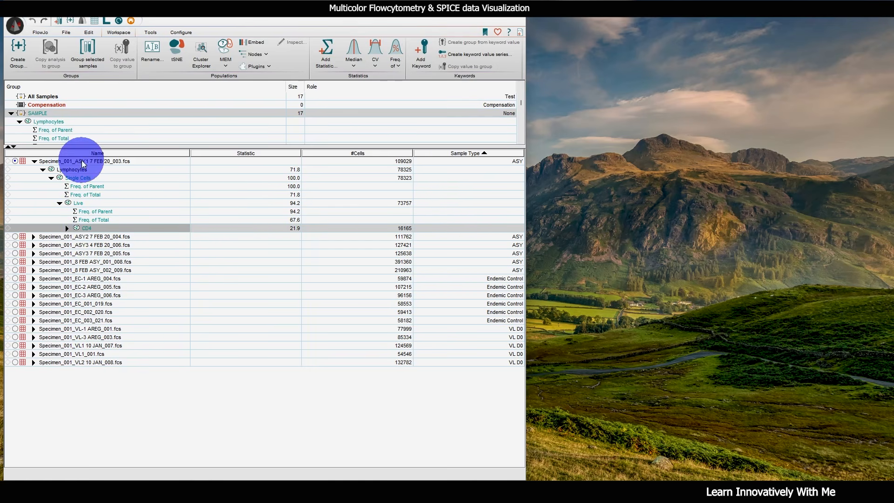
- Select the equivalent CD4 nodes across all samples in the SAMPLE group and check the selection
right_click(105, 229)
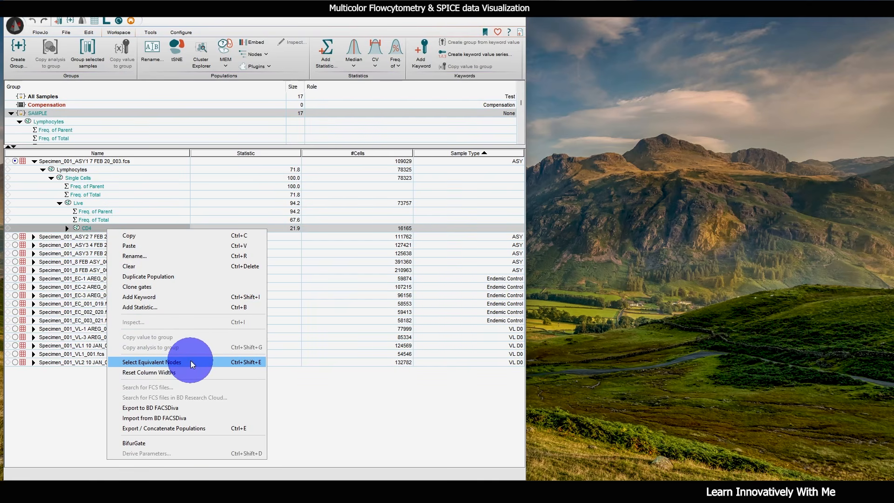
left_click(248, 362)
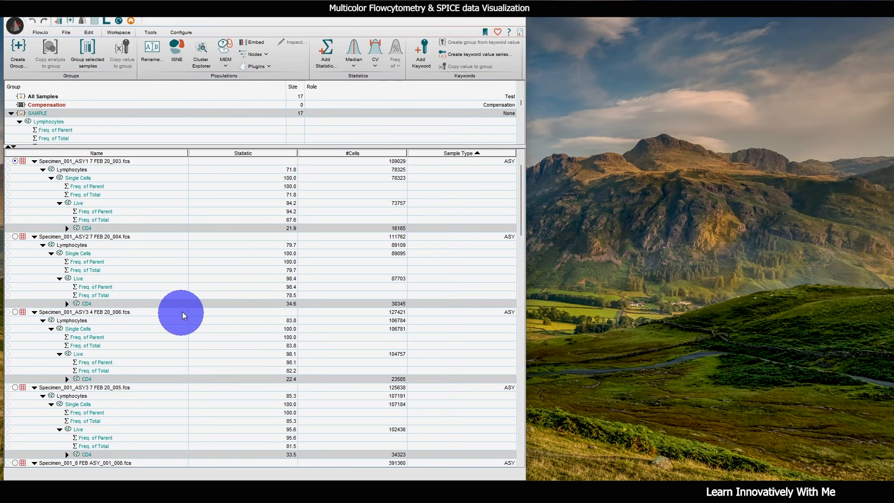
scroll(186, 308, "down", 9)
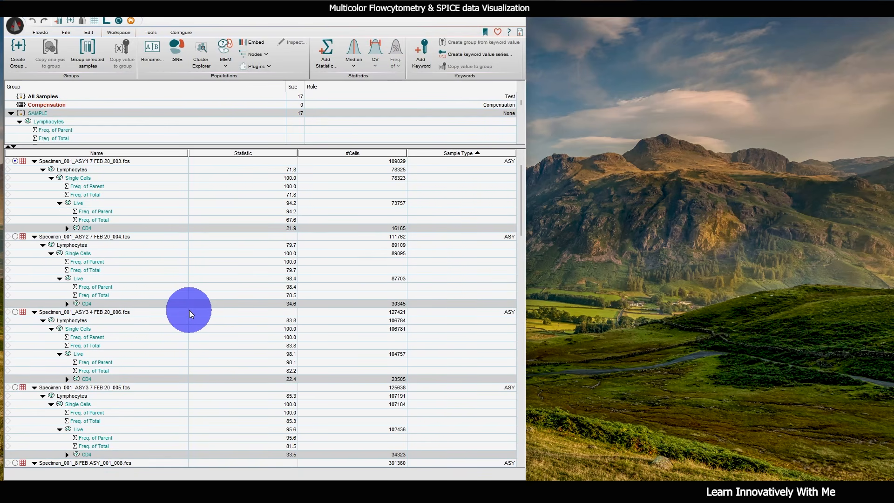
scroll(191, 323, "up", 9)
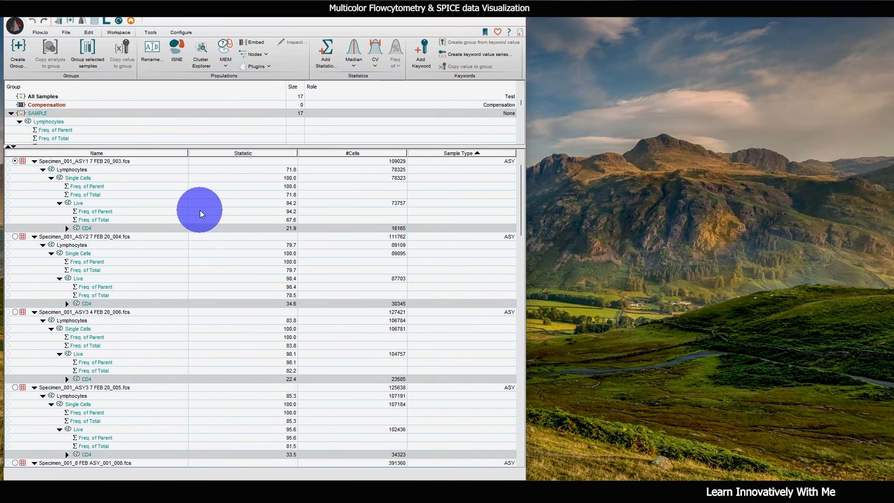
- Set up a concatenation of the selected CD4 populations in FCS3 format with the SPICE tutorial folder as destination
left_click(67, 33)
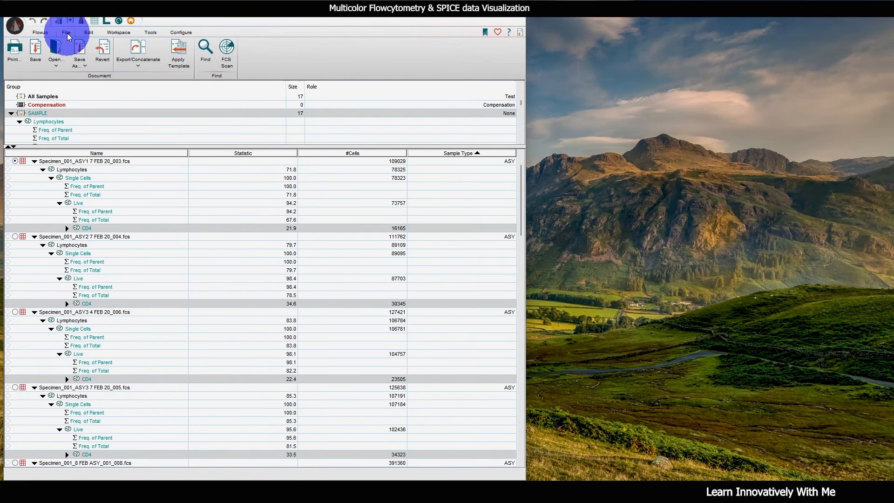
left_click(138, 66)
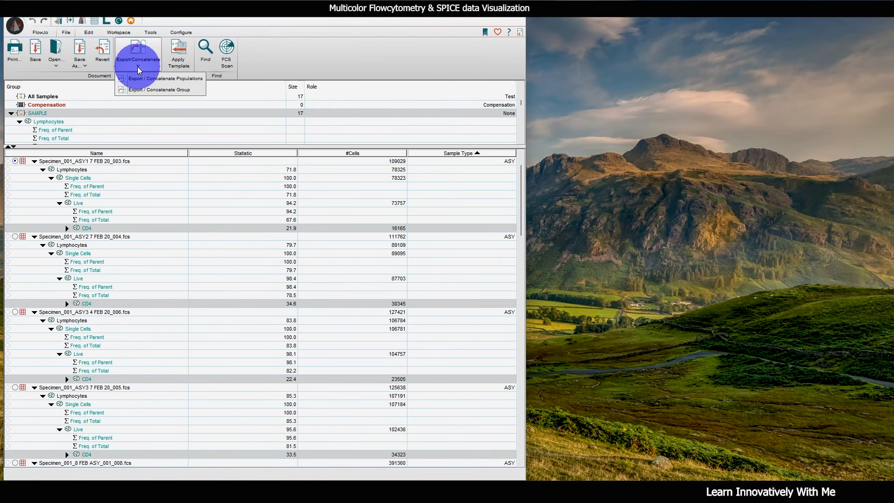
left_click(175, 78)
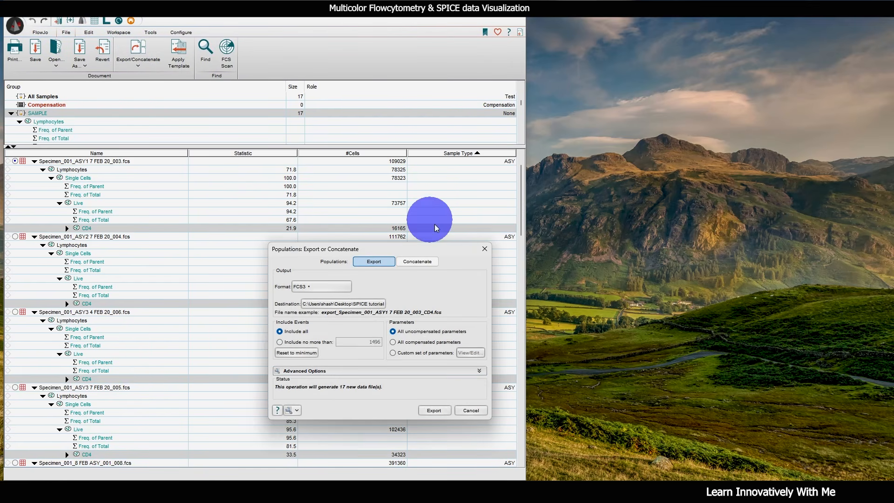
left_click_drag(422, 247, 403, 149)
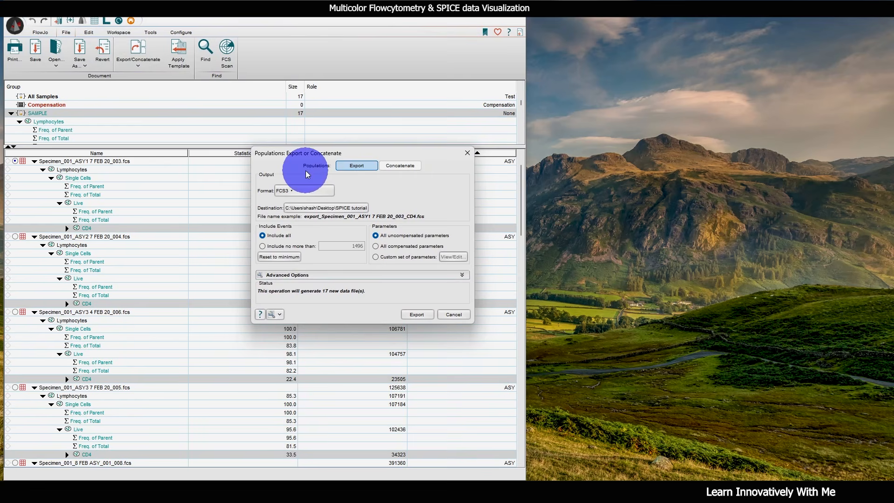
left_click(396, 166)
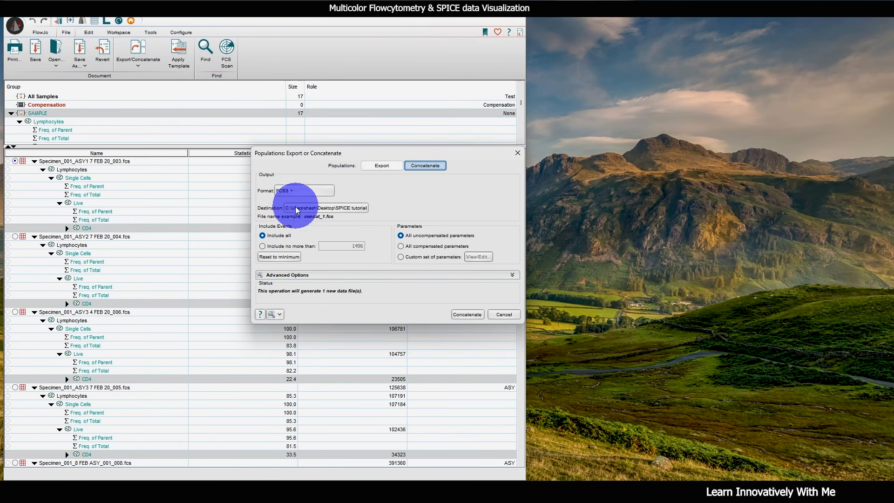
left_click(355, 207)
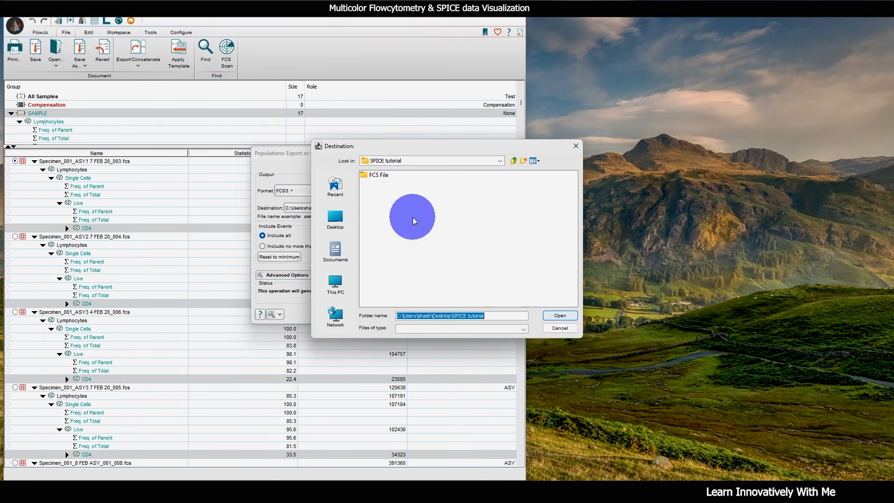
left_click(557, 314)
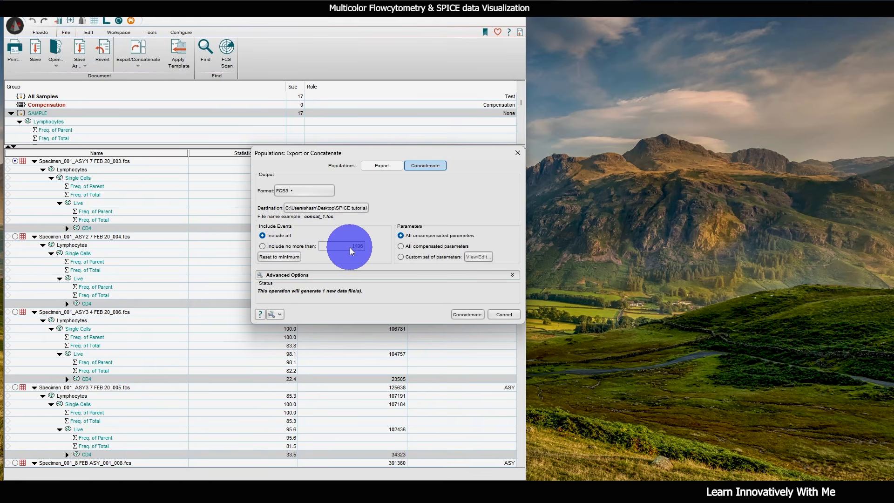
- Limit the included events to no more than 1400 and include all compensated parameters
left_click(263, 246)
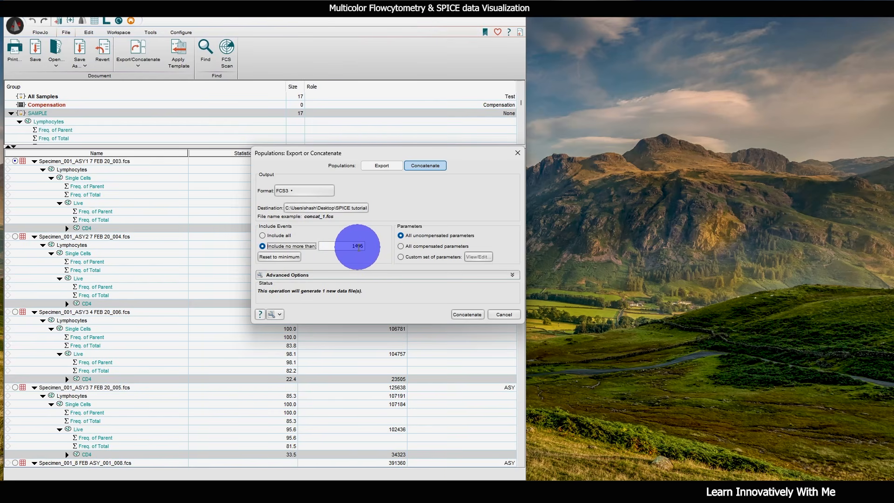
left_click_drag(359, 248, 370, 247)
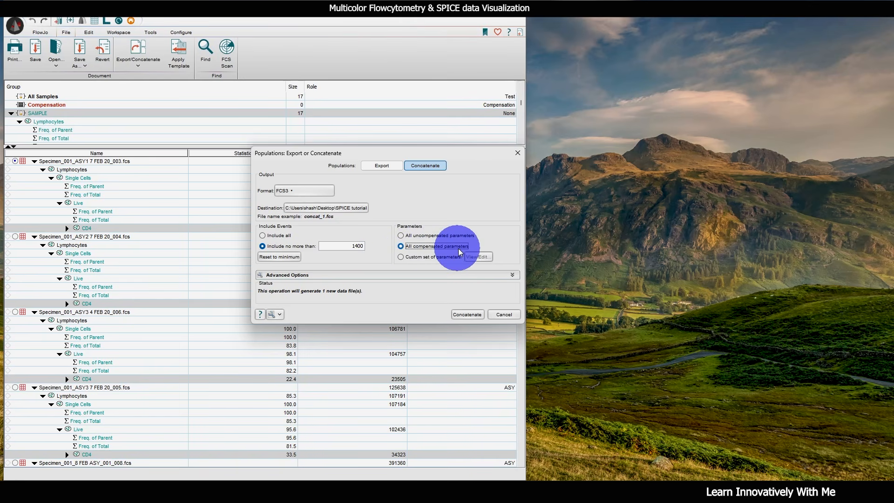
- In the advanced options, set the file name prefix to Demo and leave the separator empty
left_click(274, 275)
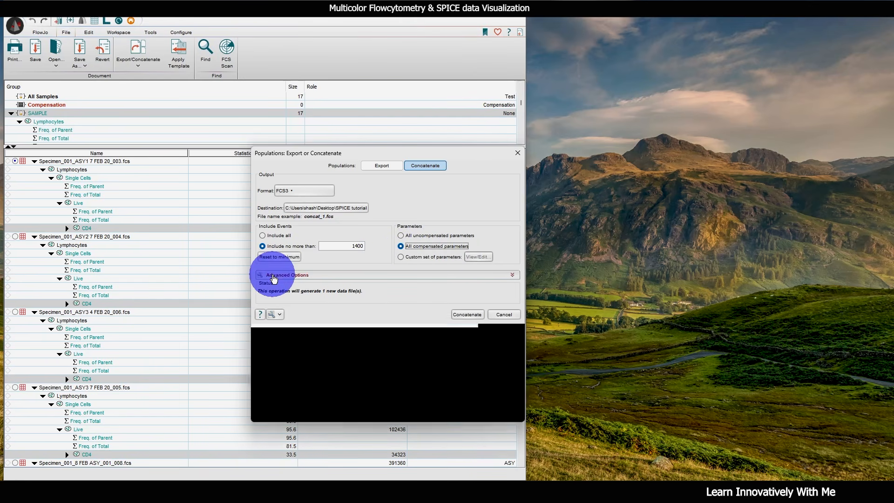
left_click(510, 276)
left_click(510, 276)
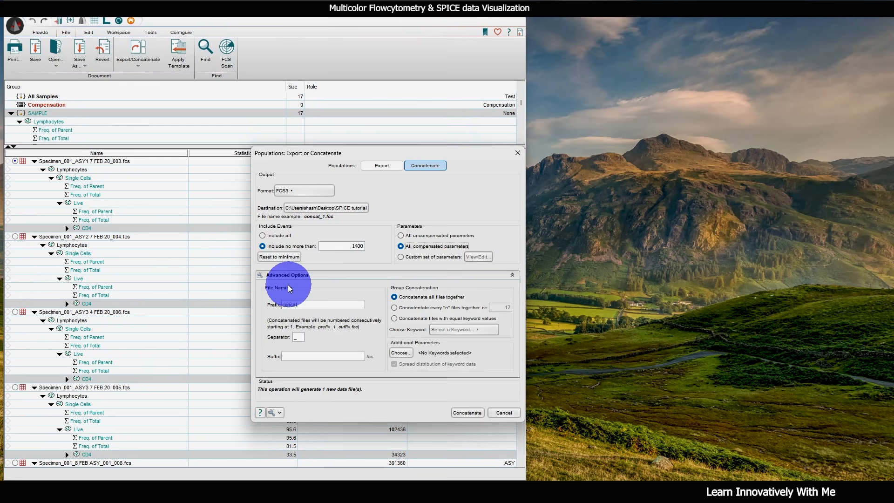
left_click(297, 304)
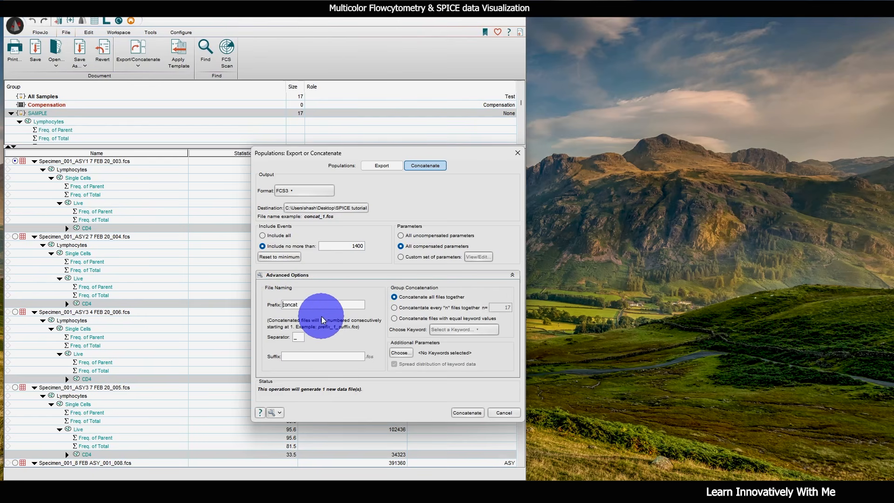
double_click(302, 306)
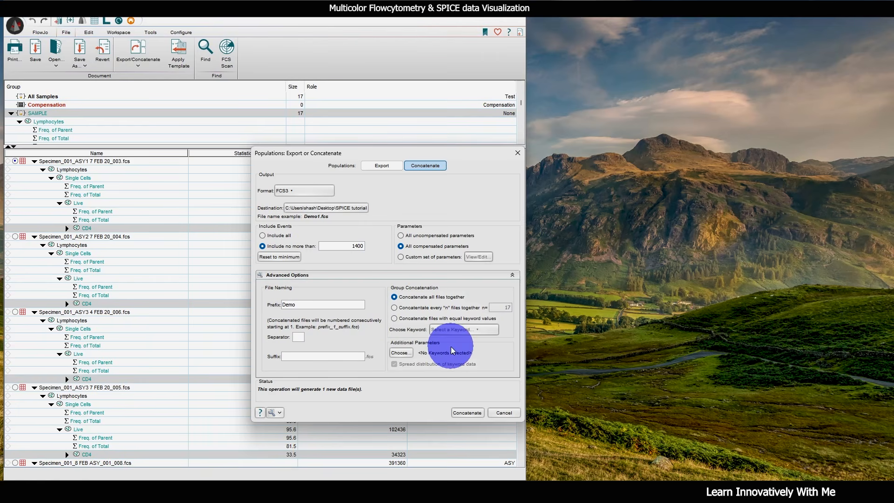
- Add the Sample Type keyword as an additional parameter for the concatenated file
left_click(402, 354)
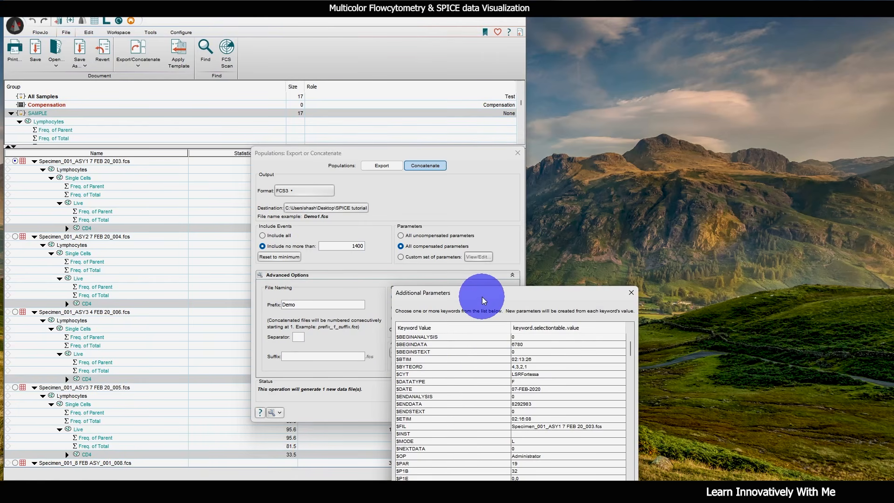
left_click_drag(478, 294, 585, 107)
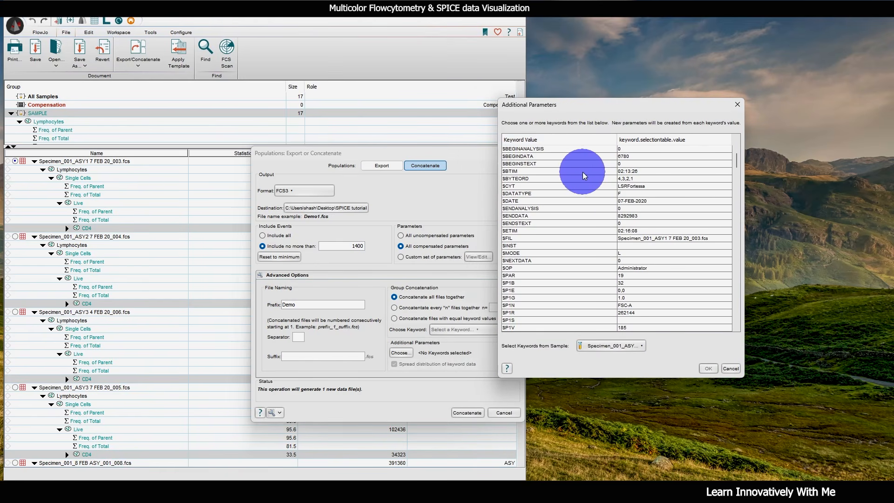
left_click_drag(736, 159, 733, 321)
left_click(540, 307)
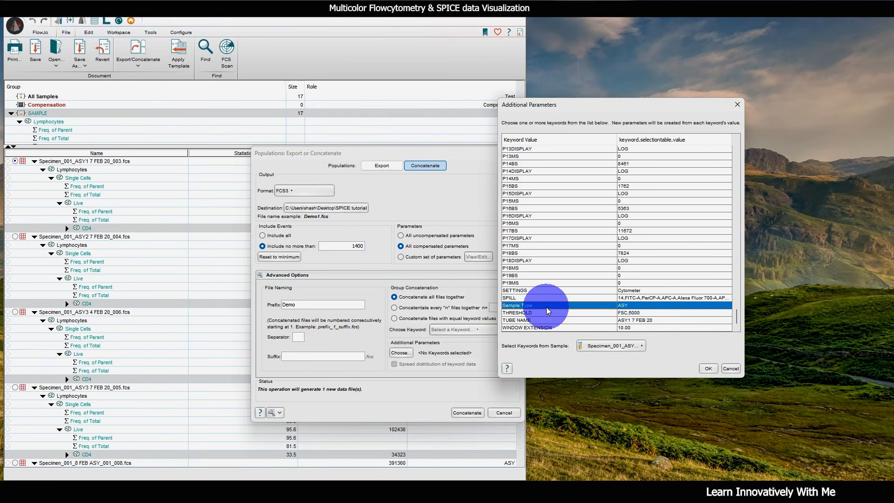
left_click(622, 346)
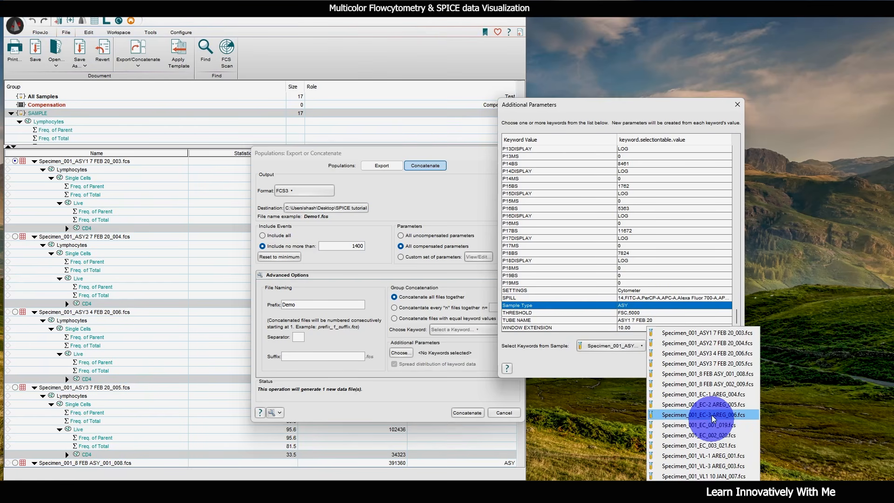
left_click(611, 342)
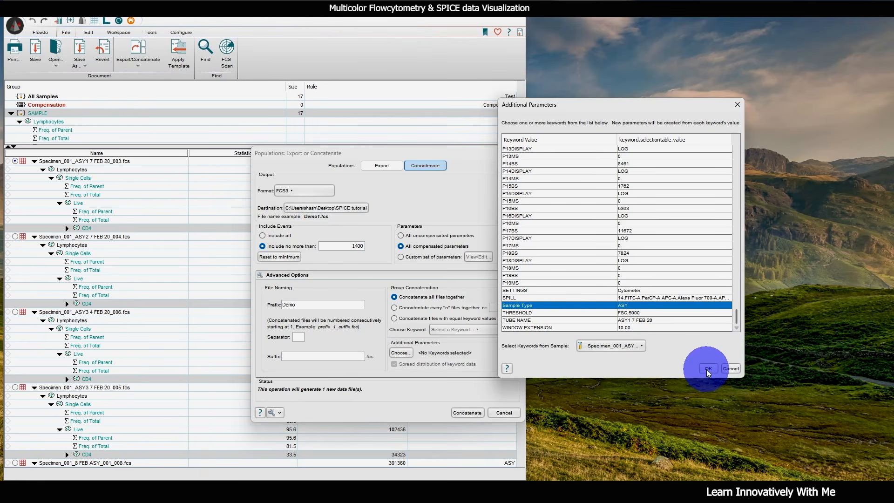
left_click(707, 368)
- Run the concatenation, load the resulting file into a new workspace and close the export dialogs
left_click(467, 412)
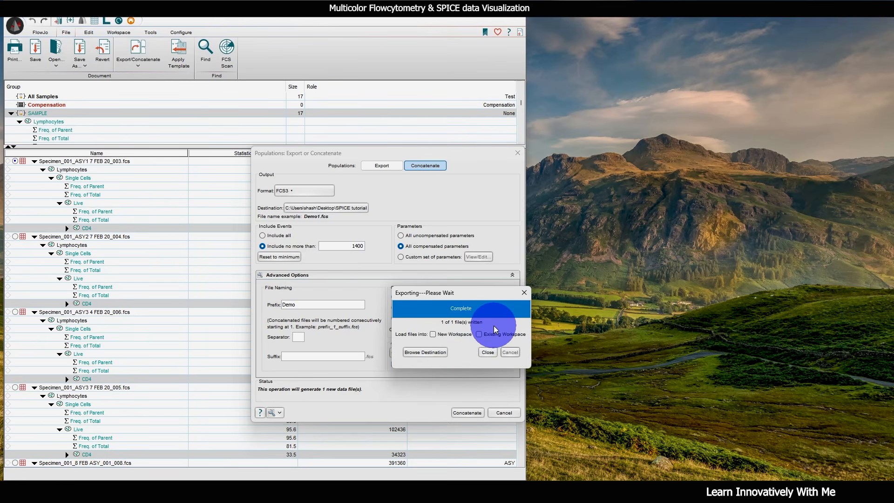
left_click(434, 334)
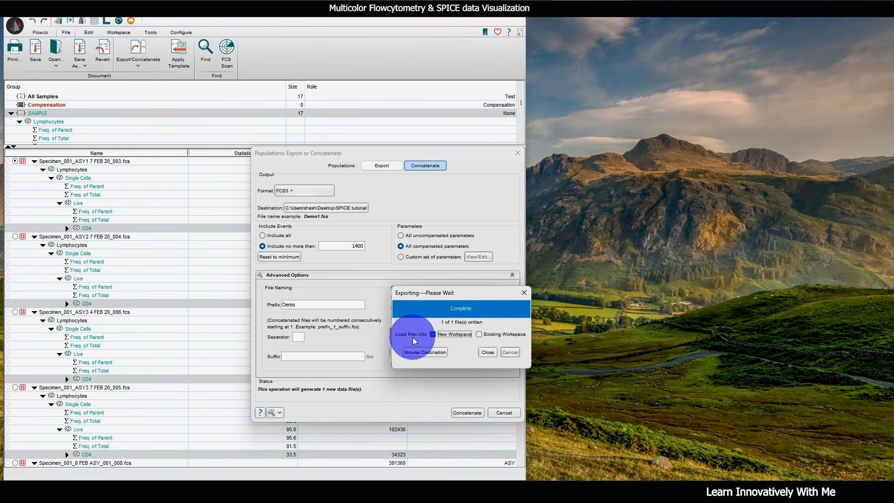
left_click(487, 352)
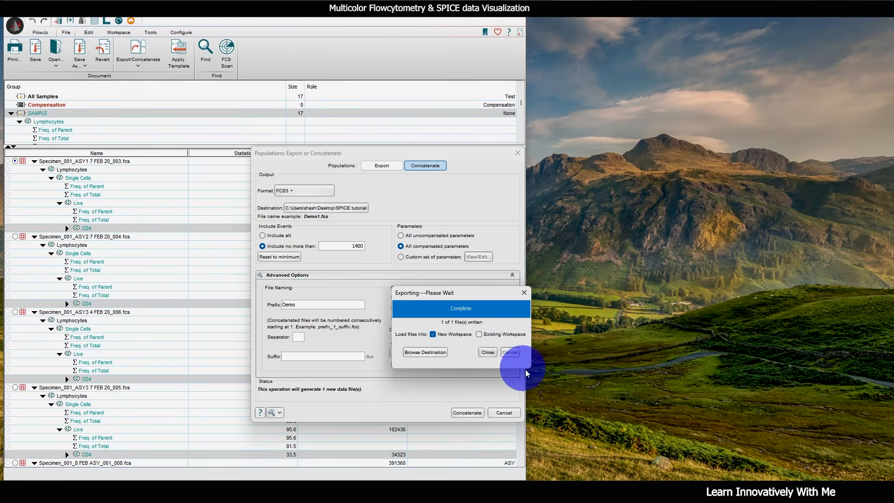
left_click(517, 153)
- Arrange the new Demo1.fcs workspace and the original sample workspace side by side
left_click_drag(368, 20, 718, 23)
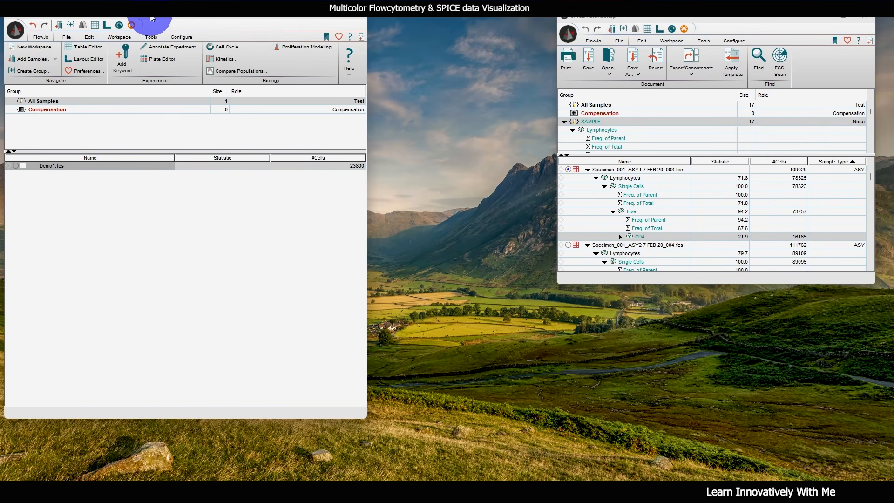
left_click_drag(152, 19, 158, 18)
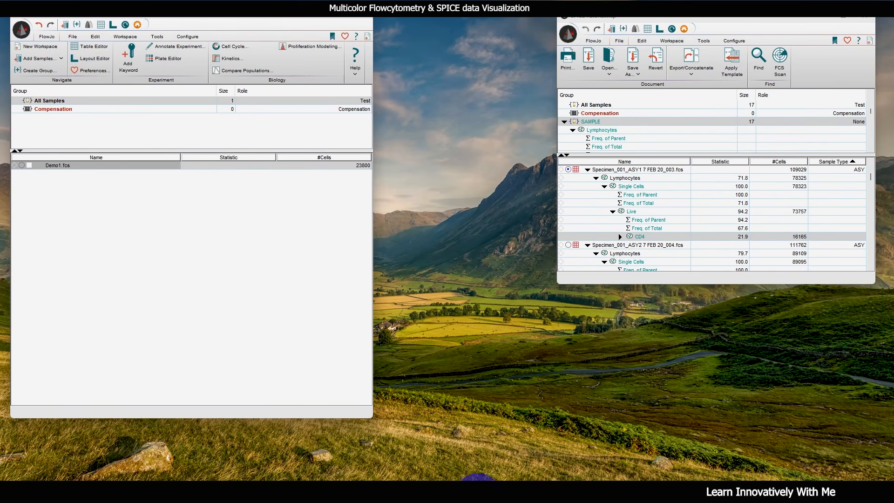
- Check the SPICE tutorial folder for the exported Demo1.fcs file, then return to the FlowJo workspaces
mouse_move(226, 497)
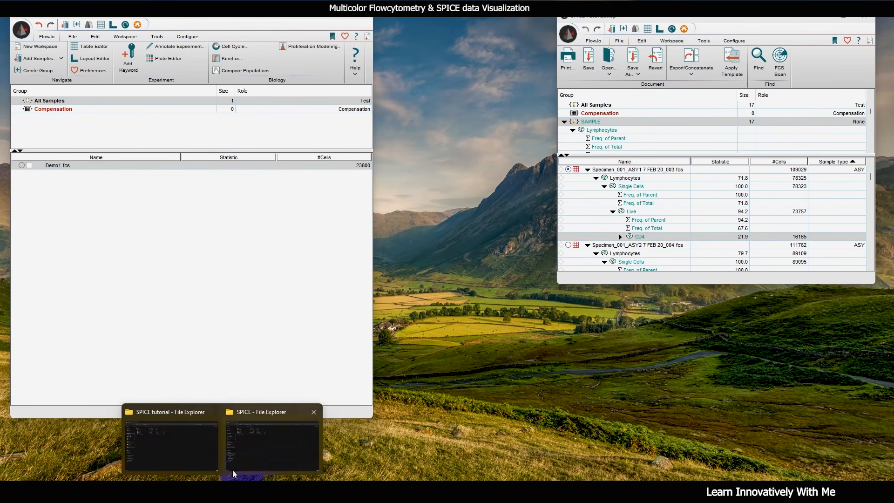
left_click(170, 438)
left_click(158, 111)
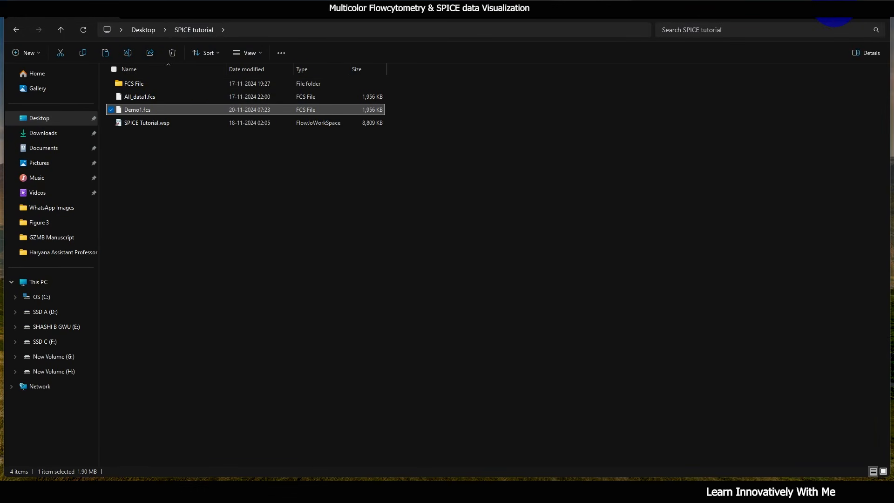
left_click(834, 8)
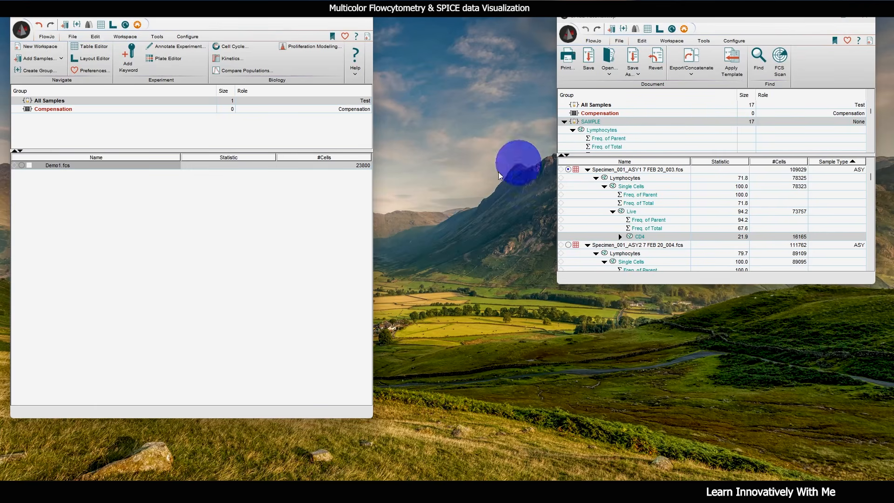
- Open the Demo1.fcs plot and set SampleID on the X axis and Sample Type on the Y axis
double_click(57, 168)
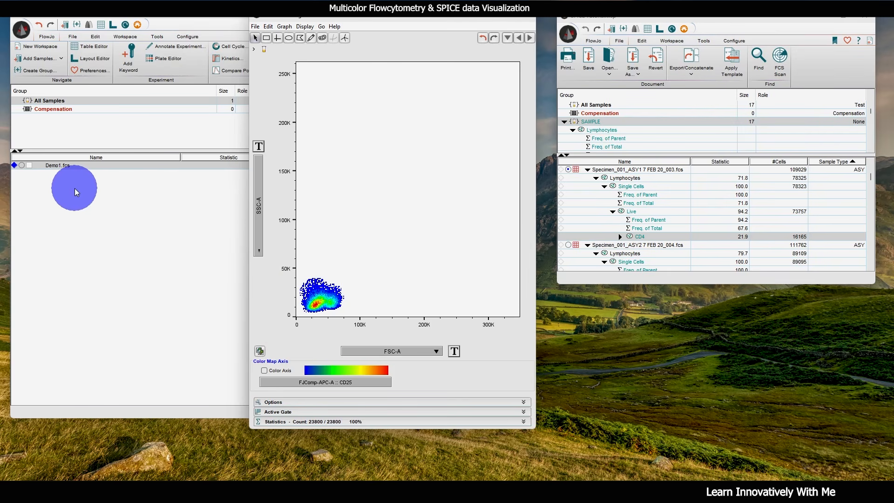
mouse_move(394, 19)
left_mouse_down()
mouse_move(407, 36)
mouse_move(388, 19)
left_mouse_up()
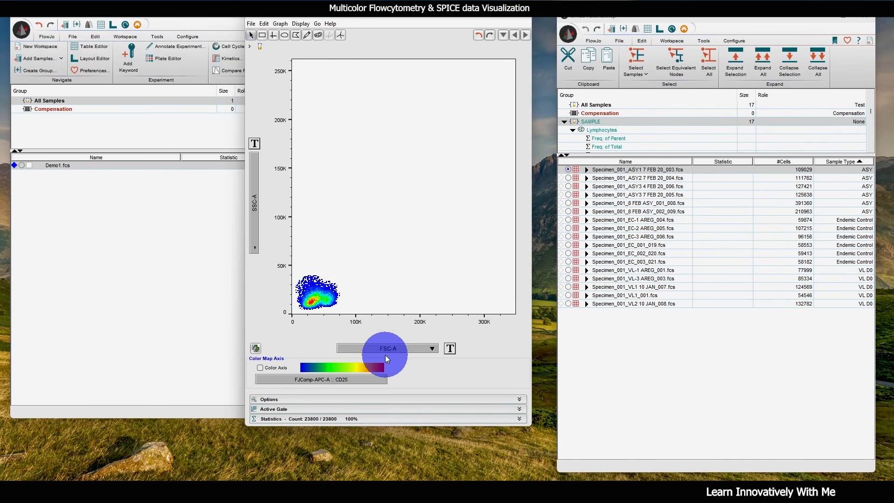
left_click(401, 347)
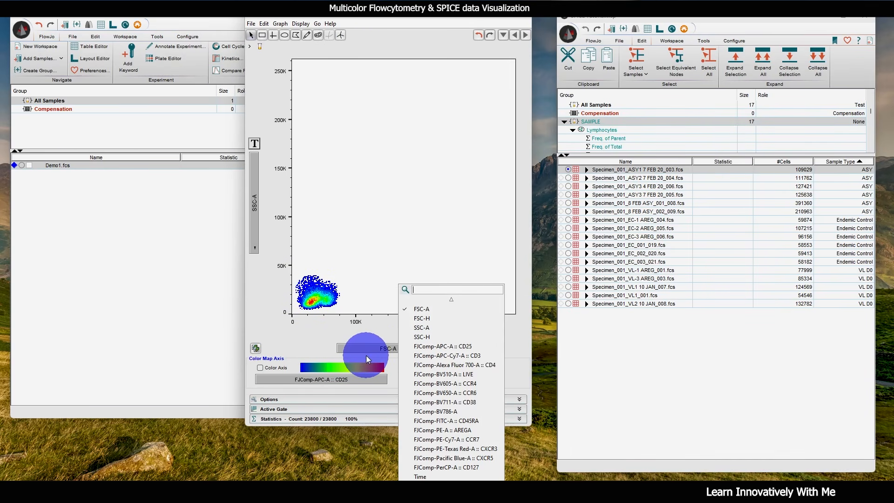
scroll(462, 442, "down", 1)
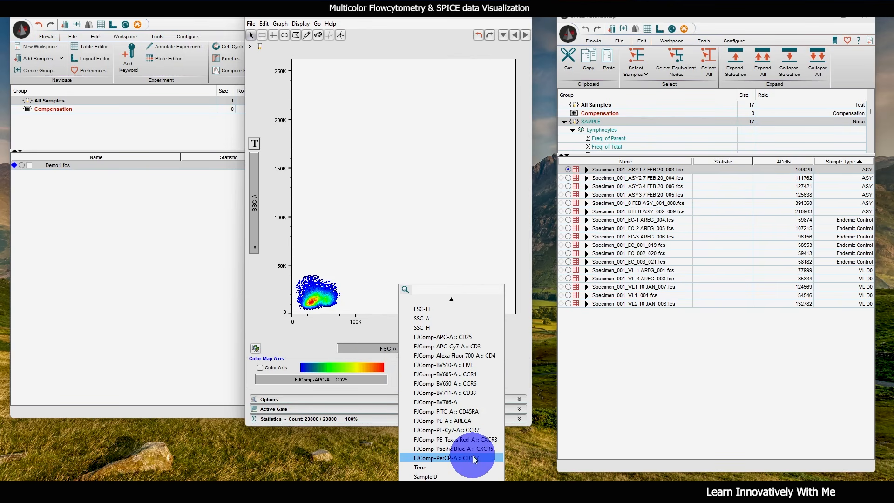
left_click(457, 475)
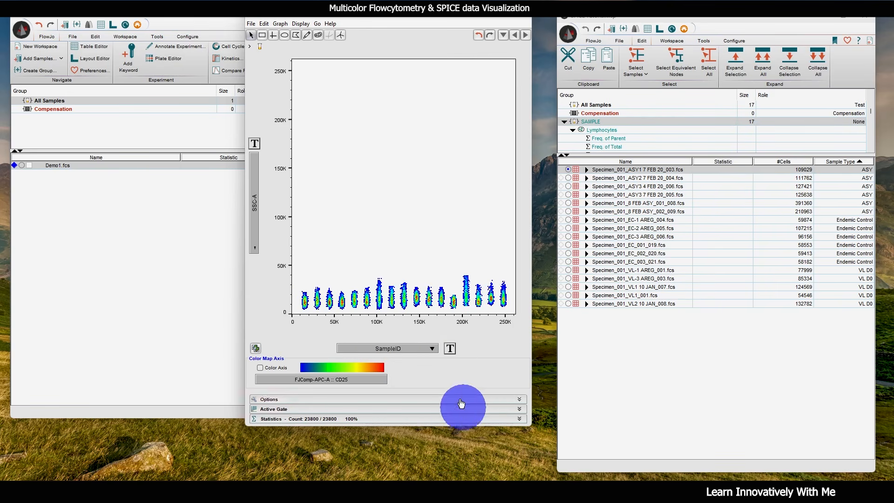
left_click(255, 165)
scroll(317, 334, "down", 3)
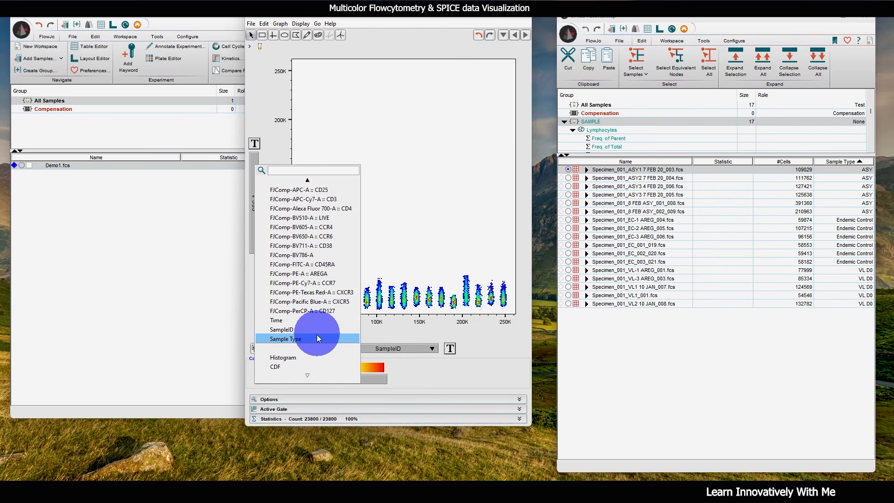
left_click(313, 337)
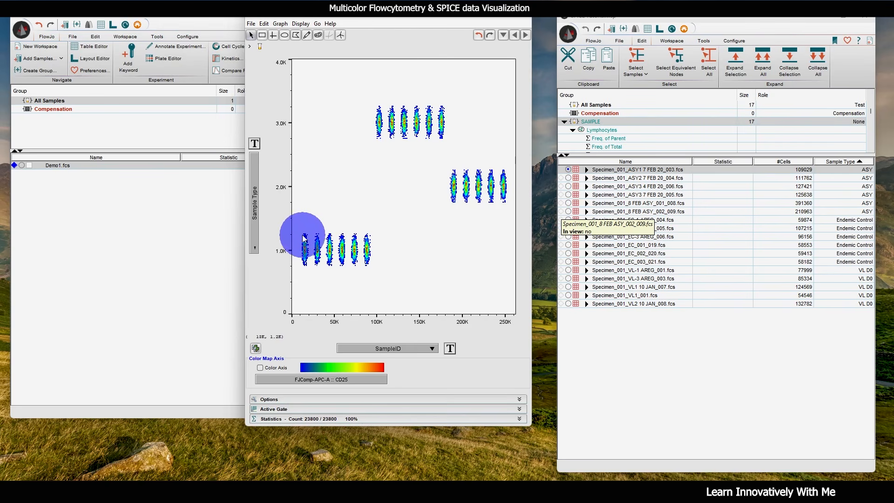
- Draw a rectangle gate around the six clusters at Sample Type 1.0K and name it ASY
mouse_move(298, 227)
left_mouse_down()
mouse_move(380, 264)
mouse_move(377, 272)
left_mouse_up()
type("AS")
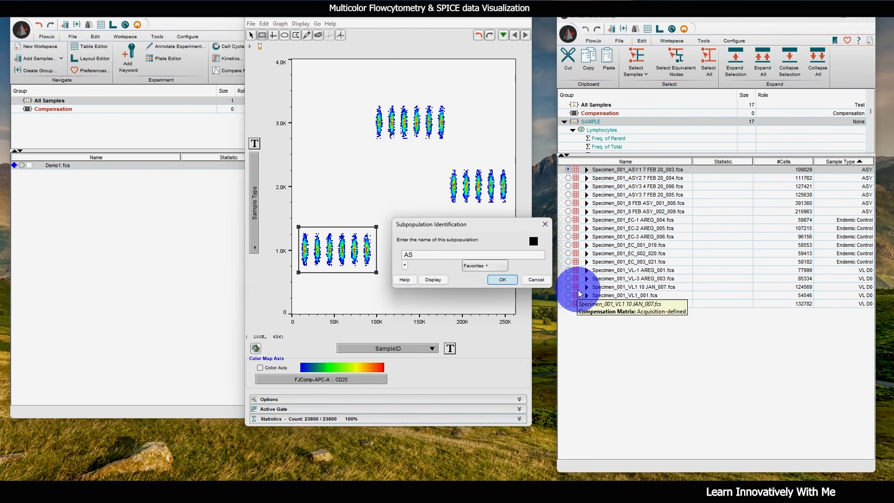
type("Y")
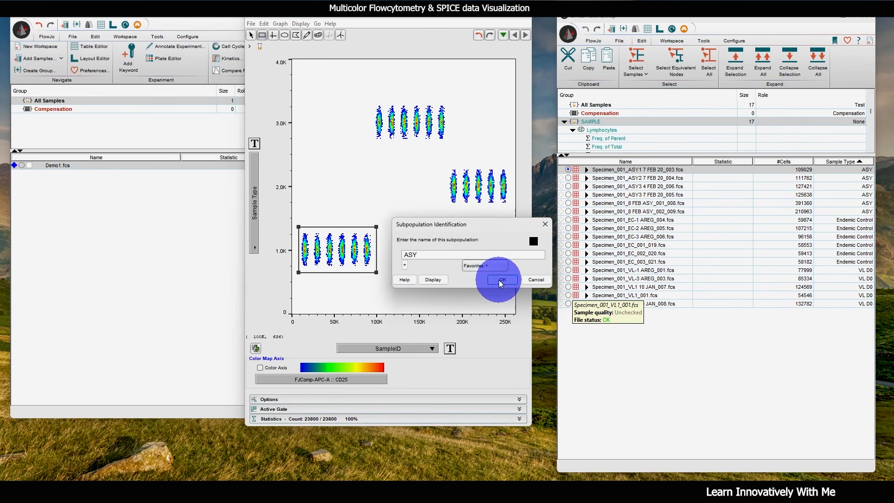
left_click(501, 280)
- Draw rectangle gates around the clusters at Sample Type 3.0K, named EC, and at 2.0K, named VL
left_click_drag(369, 96, 453, 148)
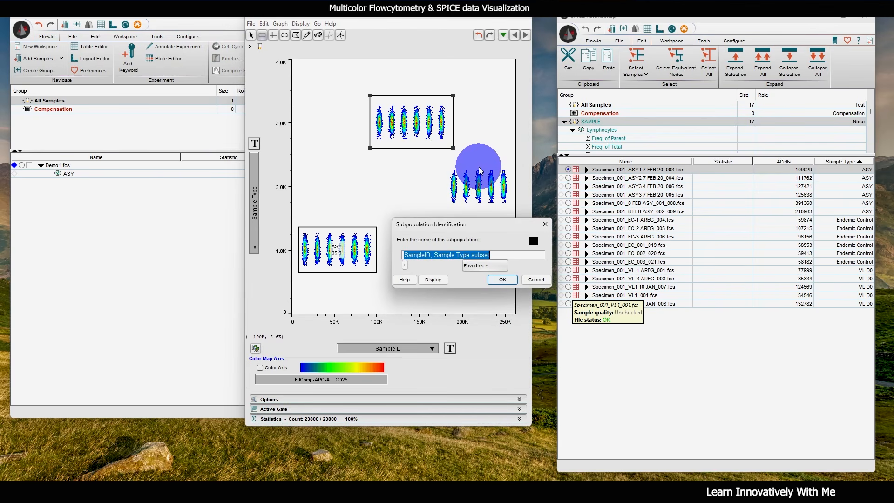
type("EC")
left_click(513, 282)
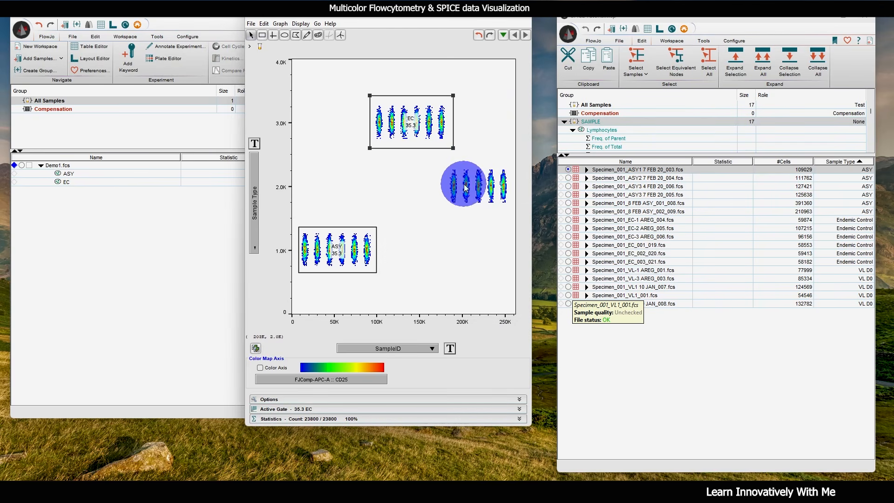
left_click_drag(444, 162, 511, 208)
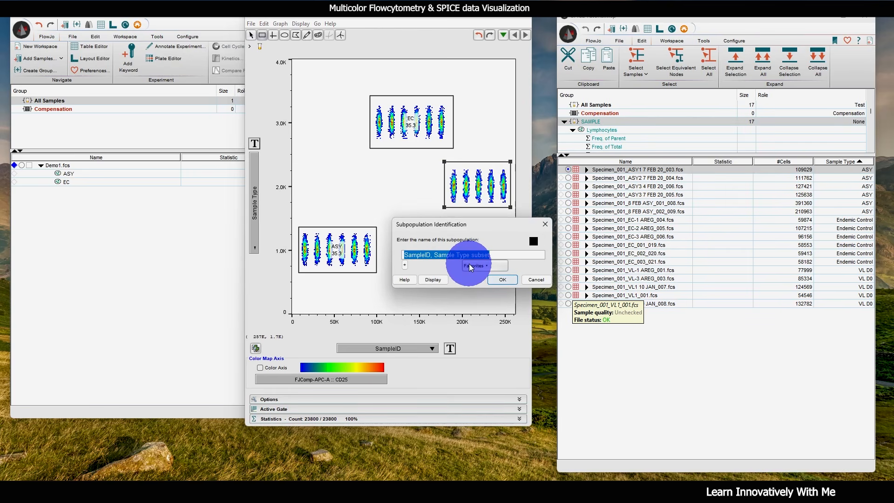
type("VL")
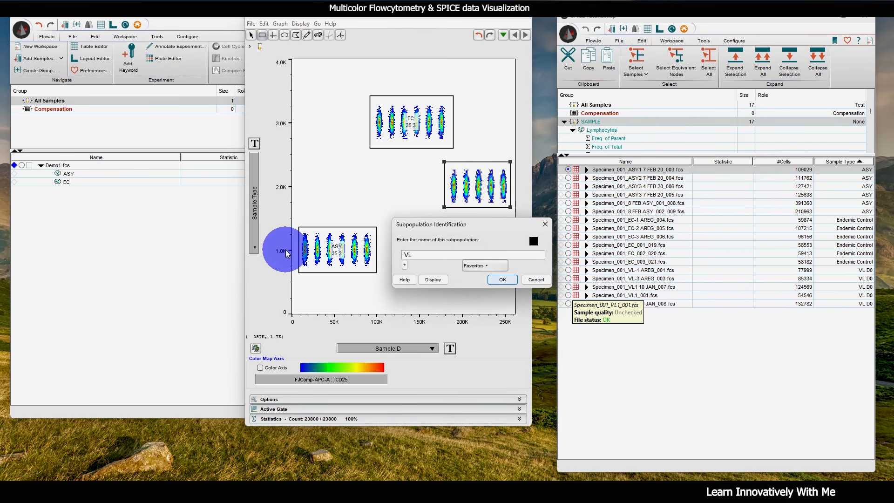
key("Return")
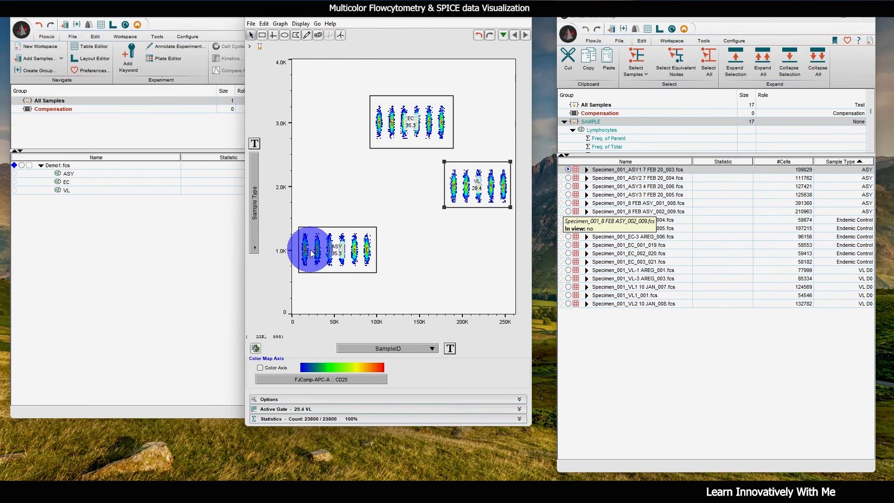
- Open the ASY population in its own plot, minimize the original sample workspace, and place the plot beside the ungated Demo1.fcs plot
double_click(370, 239)
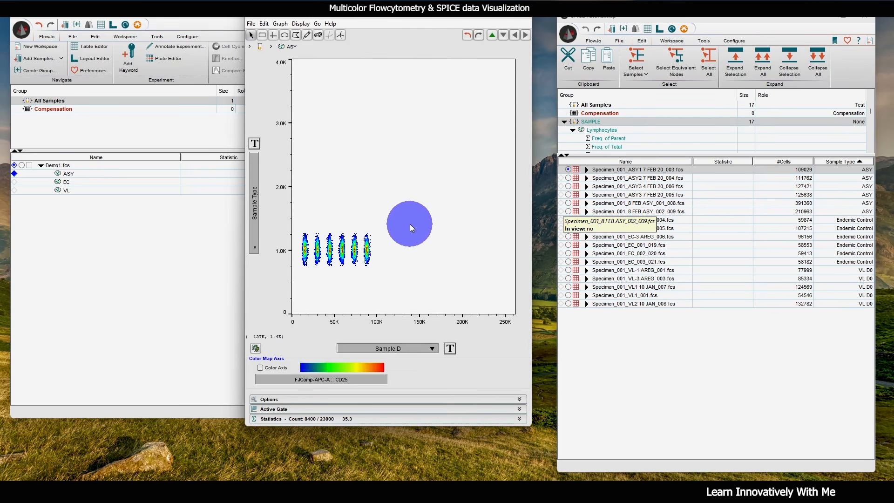
left_click(841, 18)
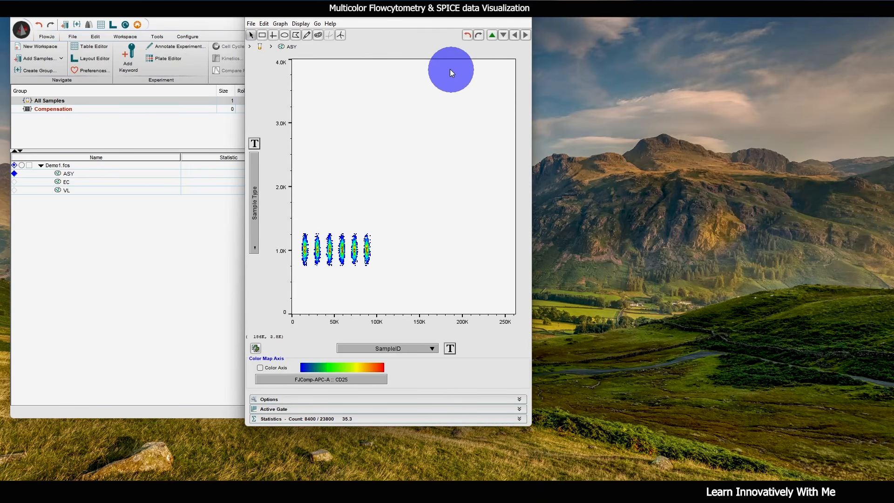
left_click_drag(418, 19, 608, 16)
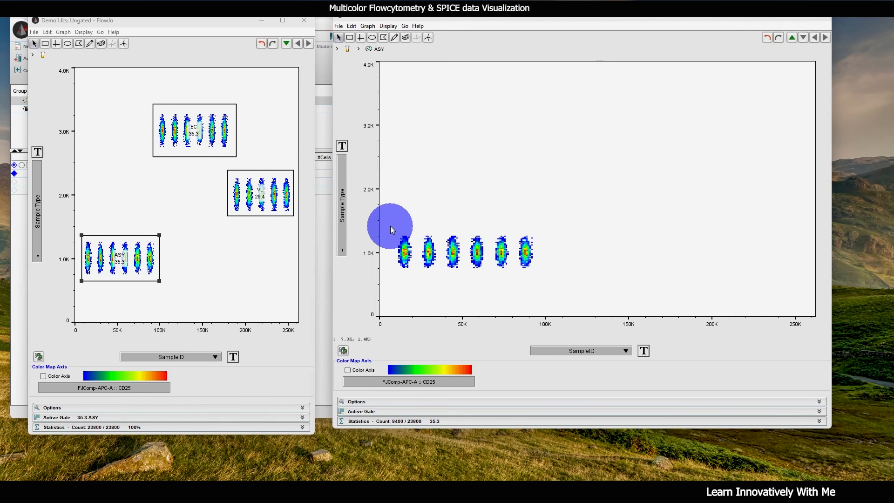
- Draw a rectangle gate around the first SampleID cluster in the ASY plot and name it ASY1
mouse_move(390, 224)
left_mouse_down()
mouse_move(403, 269)
mouse_move(417, 276)
left_mouse_up()
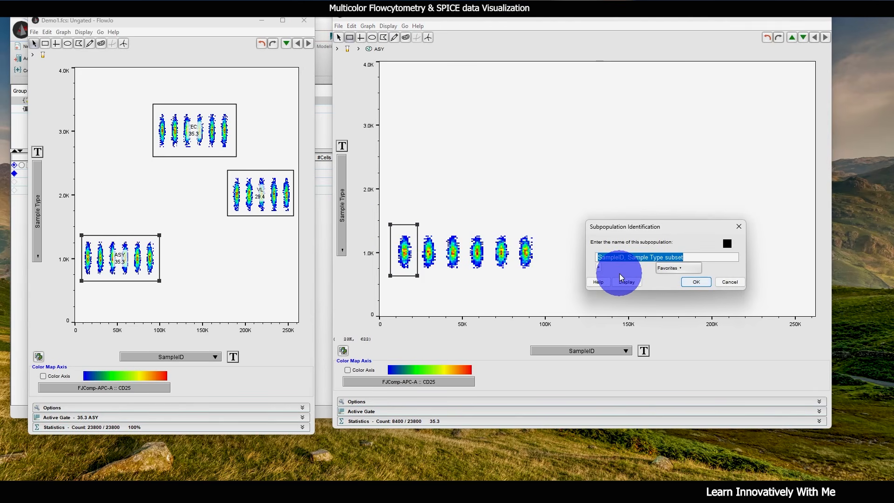
type("ASY")
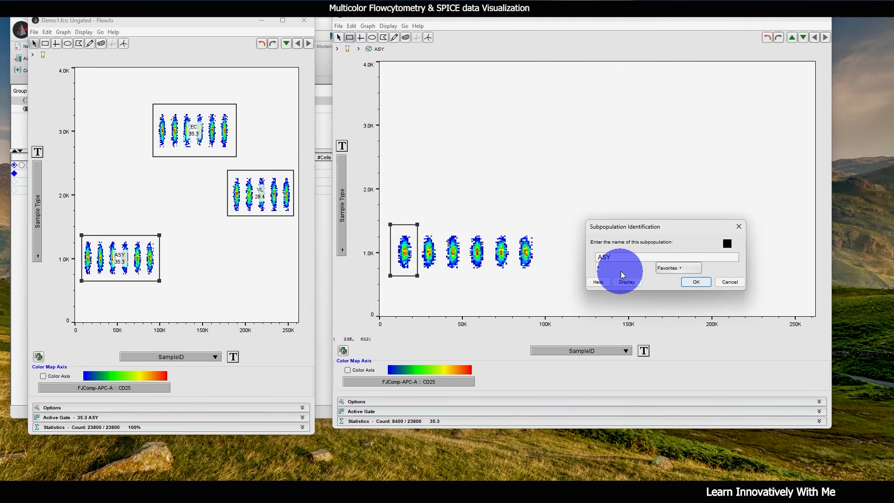
left_click_drag(623, 256, 599, 257)
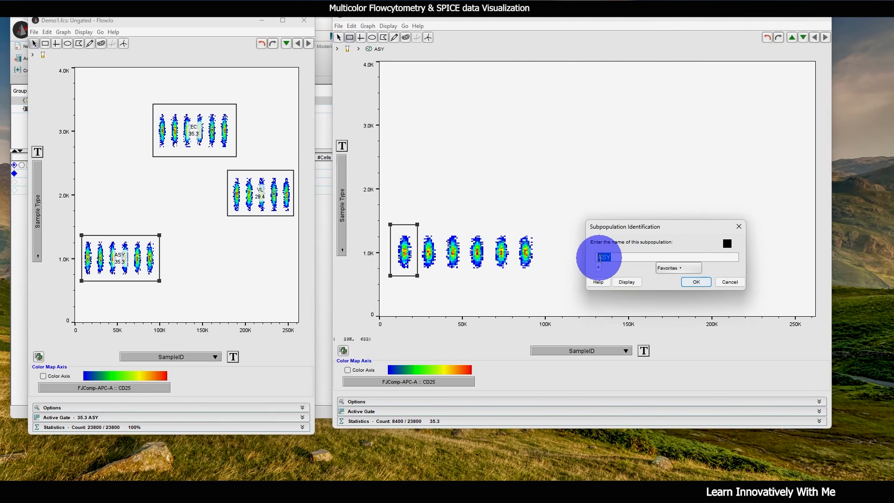
left_click(614, 258)
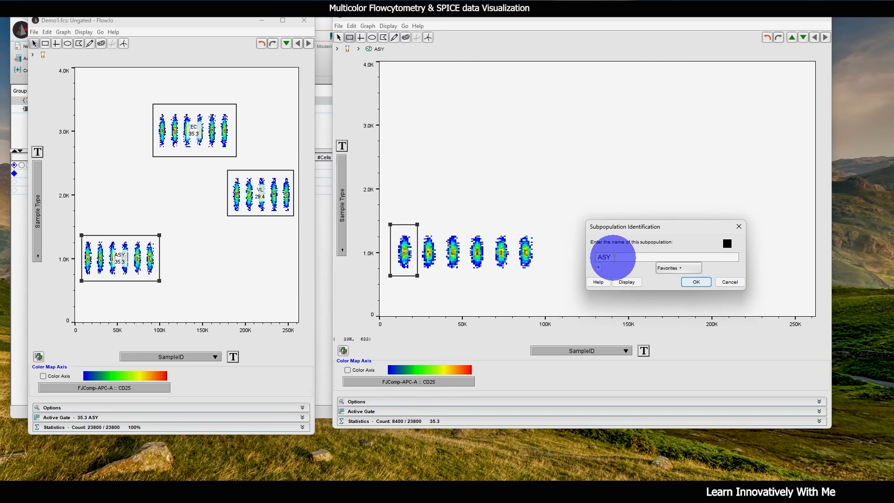
type("1")
left_click(696, 282)
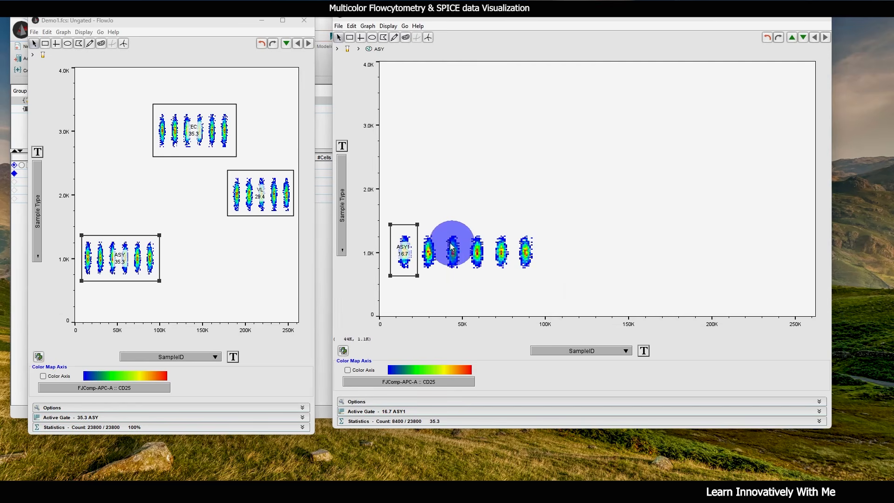
- Gate the second and third SampleID clusters in the ASY plot with separate rectangles named ASY2 and ASY3
left_click_drag(438, 222, 421, 276)
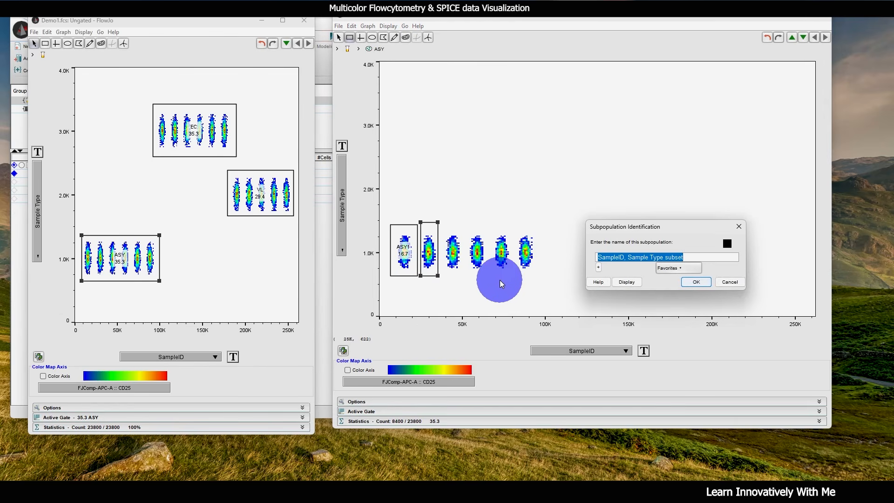
type("2")
left_click(696, 282)
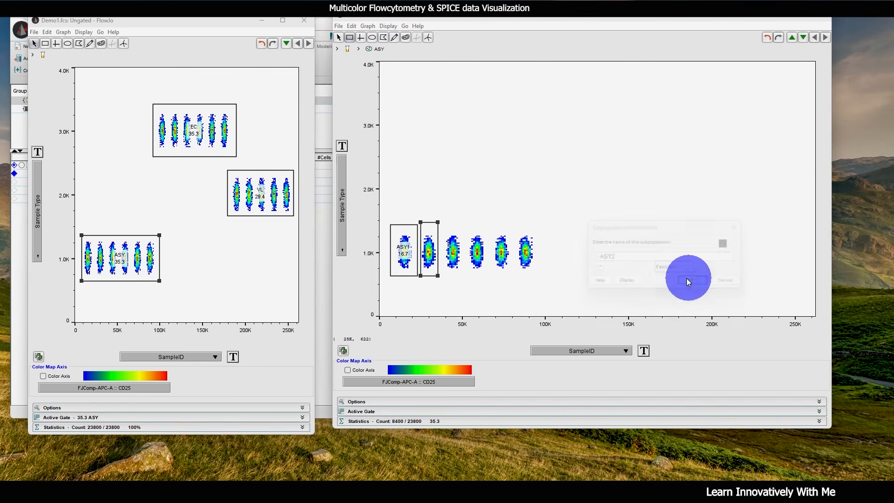
left_click_drag(462, 225, 442, 274)
type("ASY3")
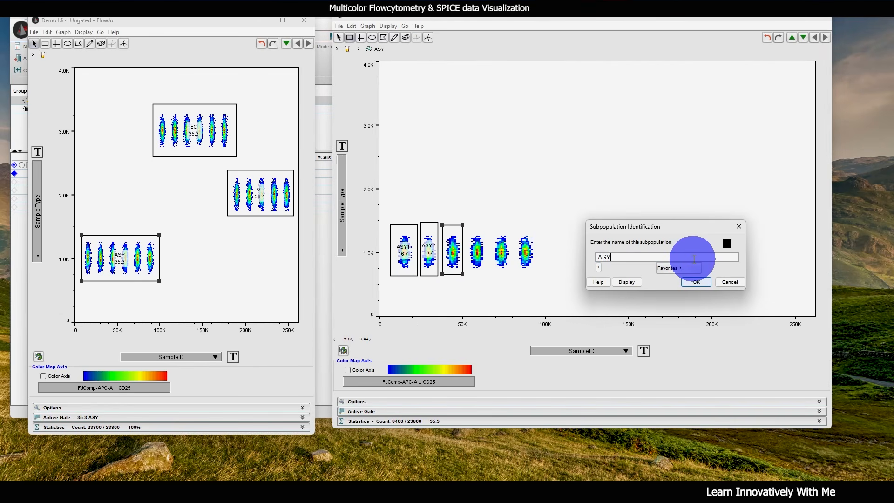
left_click(693, 282)
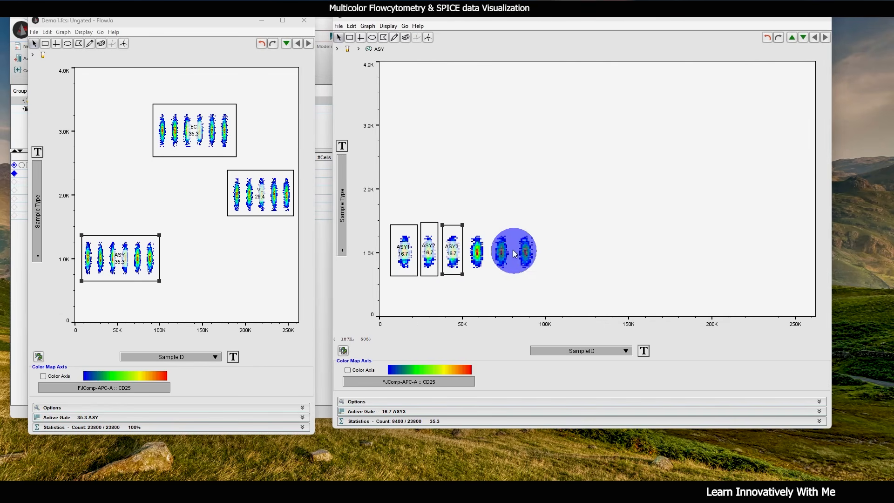
- Gate the fourth and fifth SampleID clusters in the ASY plot with separate rectangles named ASY4 and ASY5
left_click_drag(487, 223, 465, 275)
type("ASY")
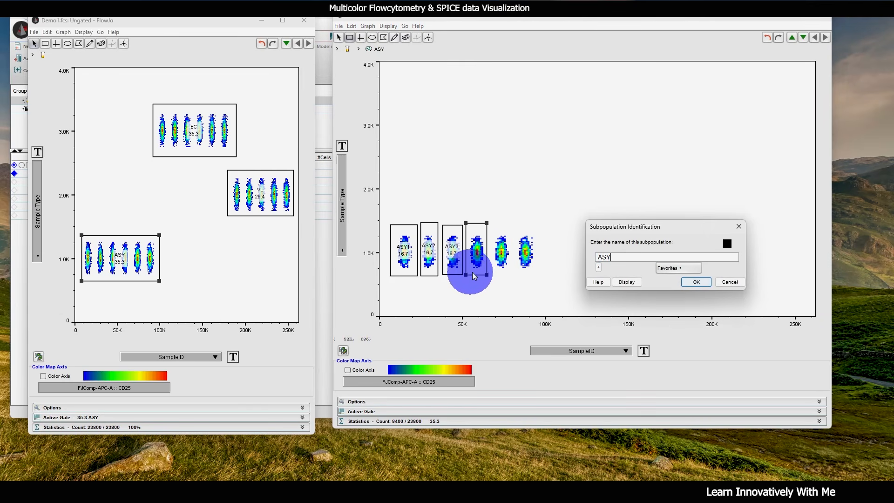
type("4")
left_click(692, 282)
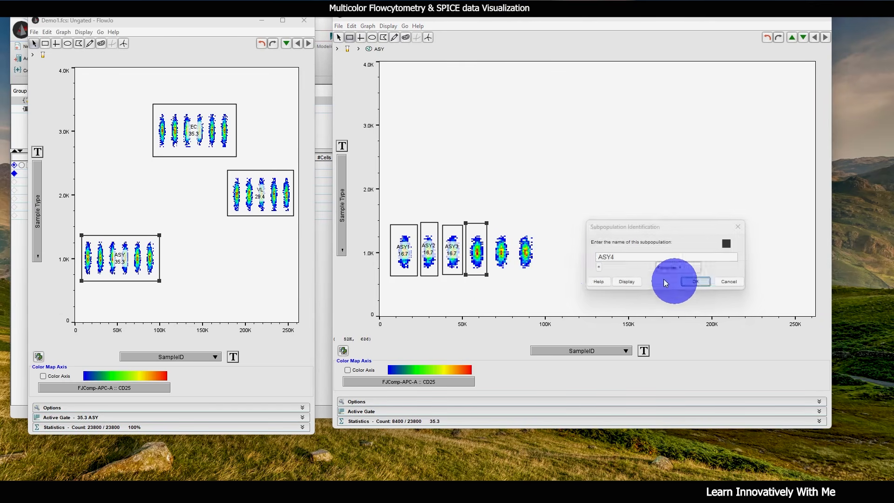
left_click_drag(510, 222, 492, 273)
type("ASY")
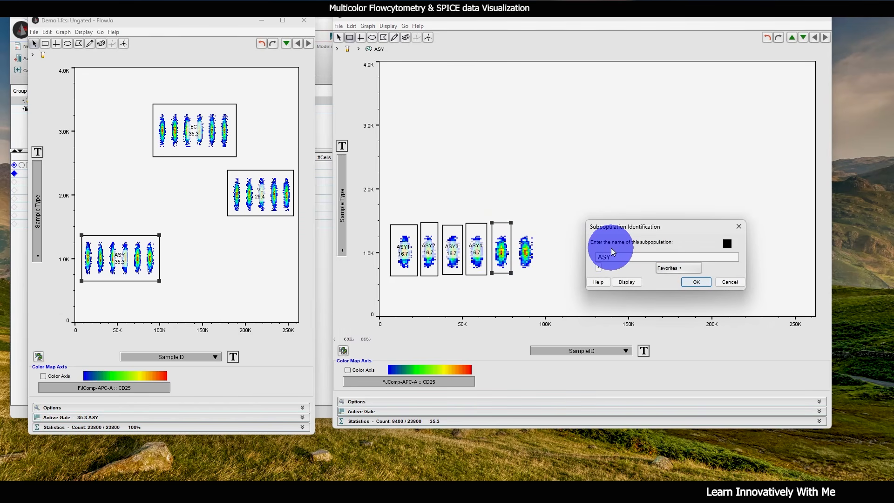
type("5")
left_click(695, 282)
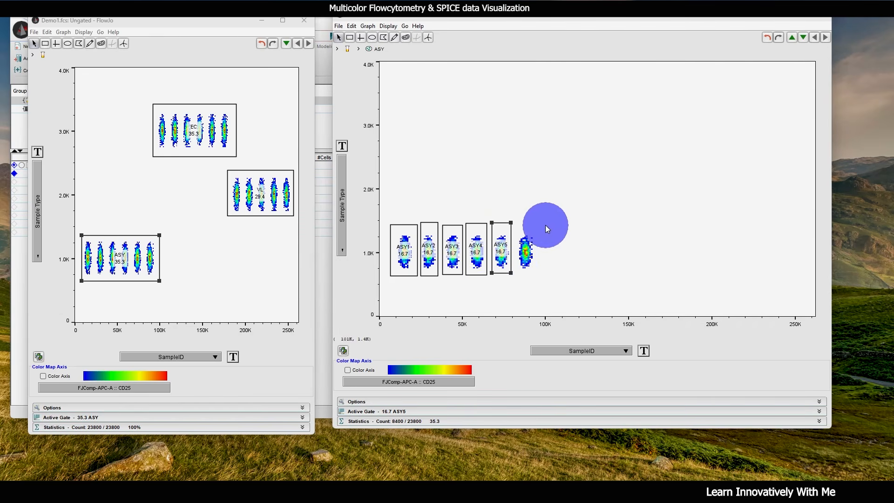
- Draw a rectangle gate around the sixth SampleID cluster in the ASY plot and name it ASY6
left_click_drag(542, 219, 514, 273)
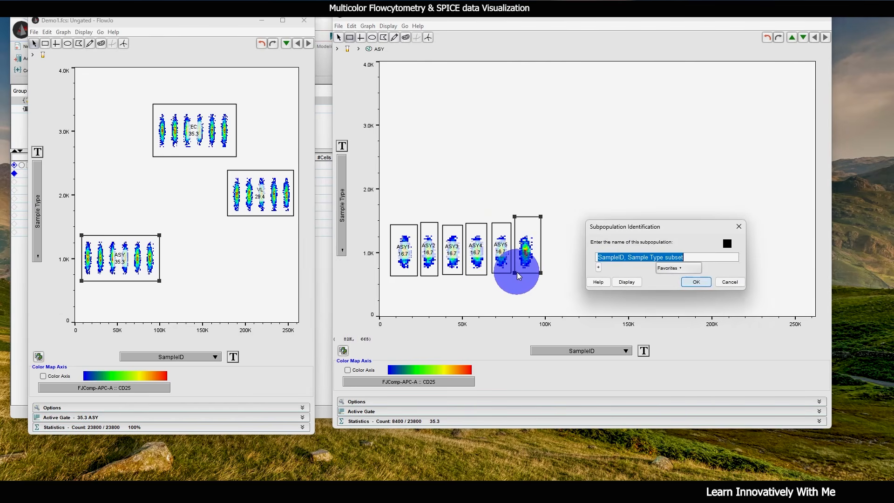
type("ASY6")
left_click(693, 282)
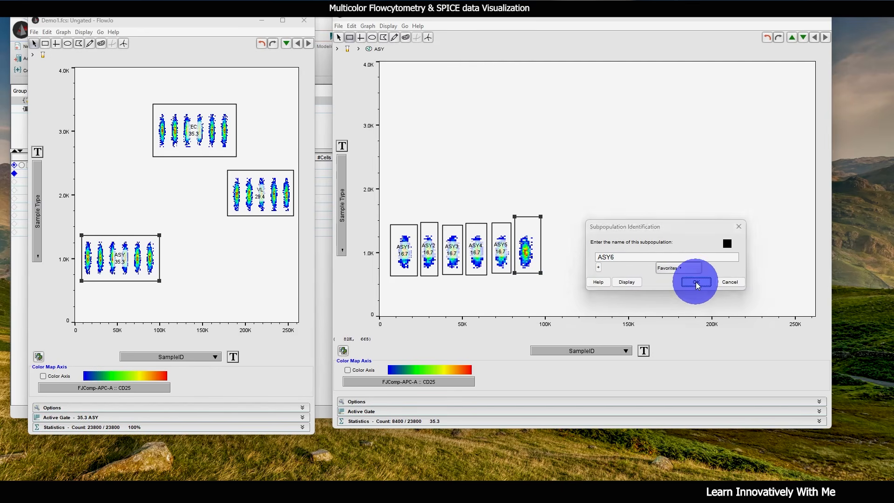
- Close the ASY plot, then open the EC population in its own plot window and enlarge it beside the ungated plot
left_click(821, 18)
left_click(274, 264)
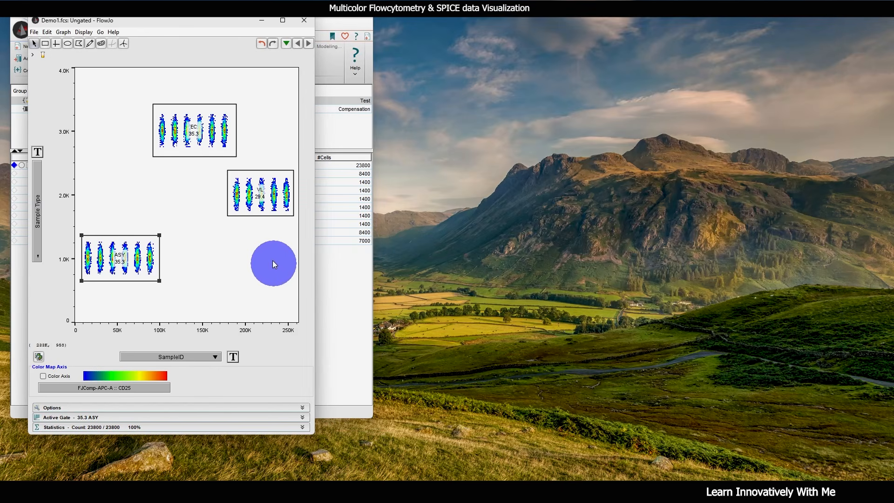
double_click(192, 130)
left_click_drag(378, 21, 498, 25)
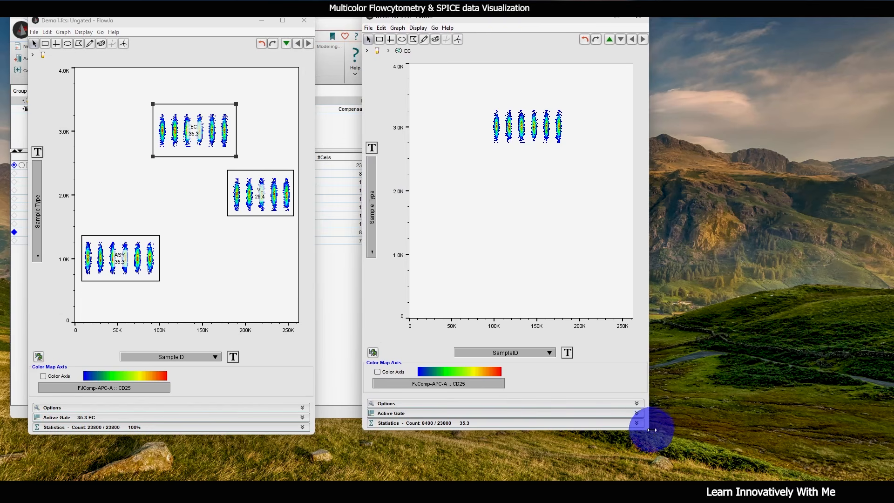
left_click_drag(650, 433, 858, 472)
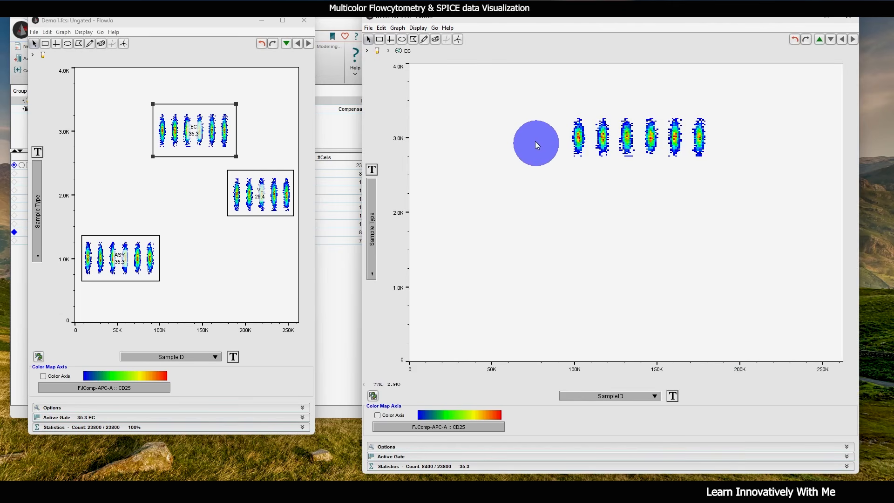
- Draw a rectangle gate around the first SampleID cluster in the EC plot and name it EC1
left_click_drag(563, 111, 590, 159)
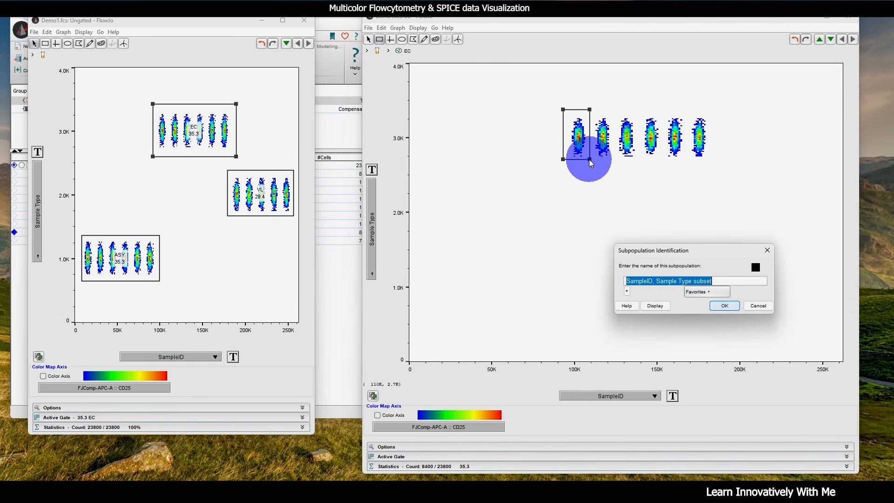
type("EC")
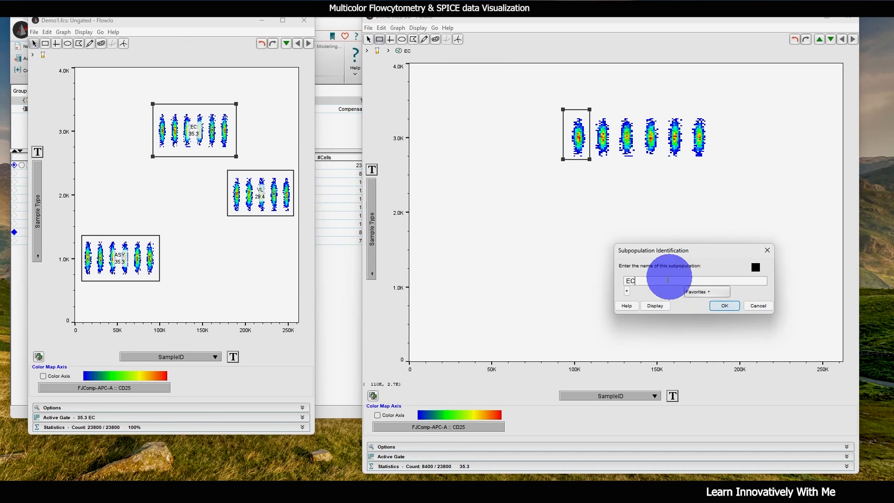
double_click(625, 280)
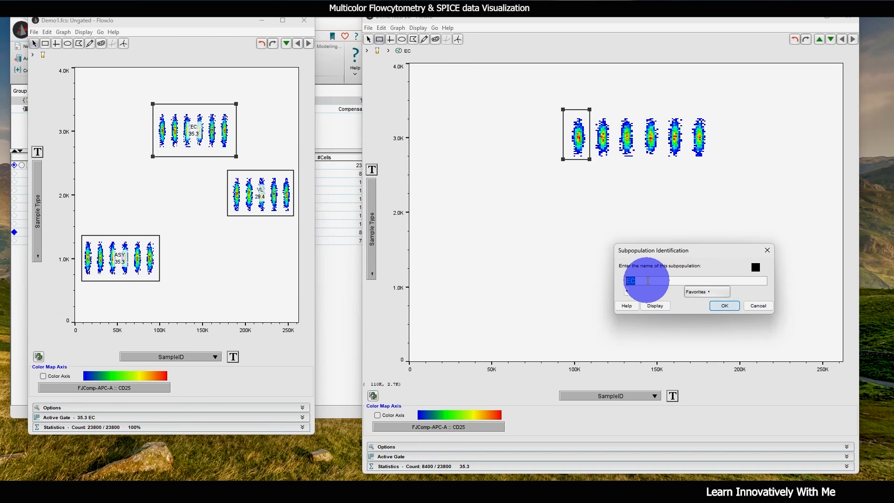
left_click(724, 306)
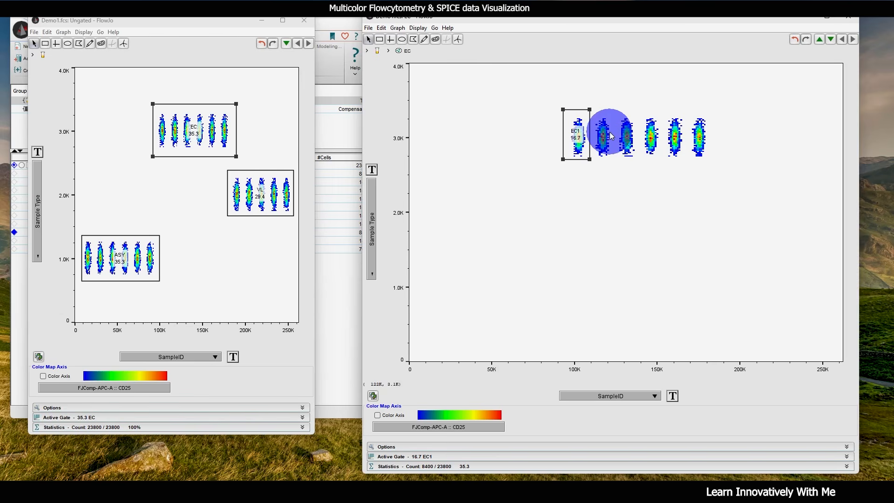
- Gate the second and third SampleID clusters in the EC plot with separate rectangles named EC2 and EC3
left_click_drag(610, 108, 593, 160)
type("EC2")
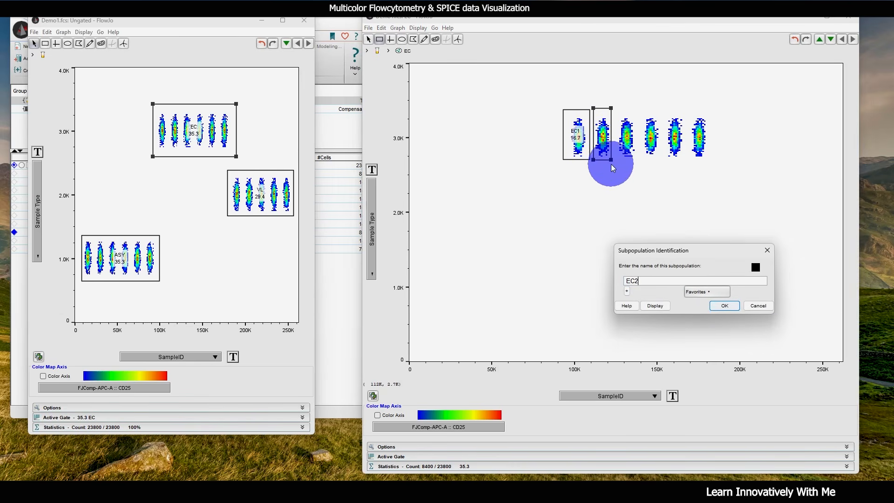
left_click(724, 305)
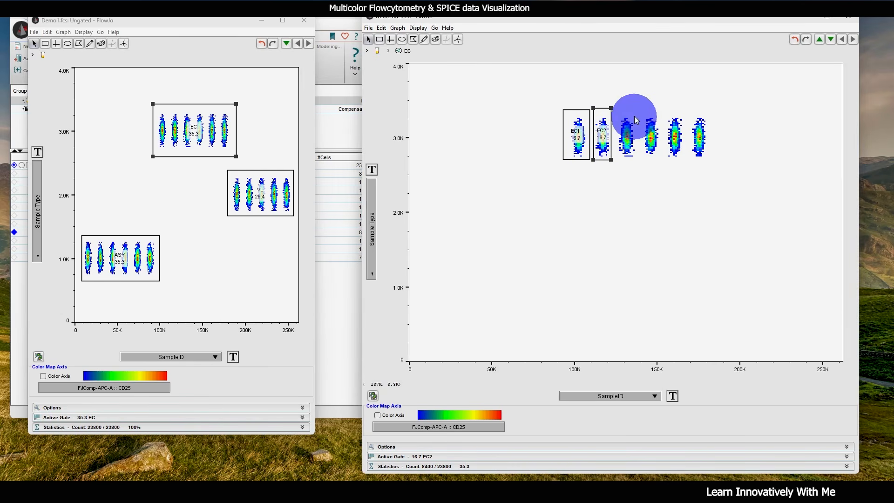
left_click_drag(636, 107, 616, 162)
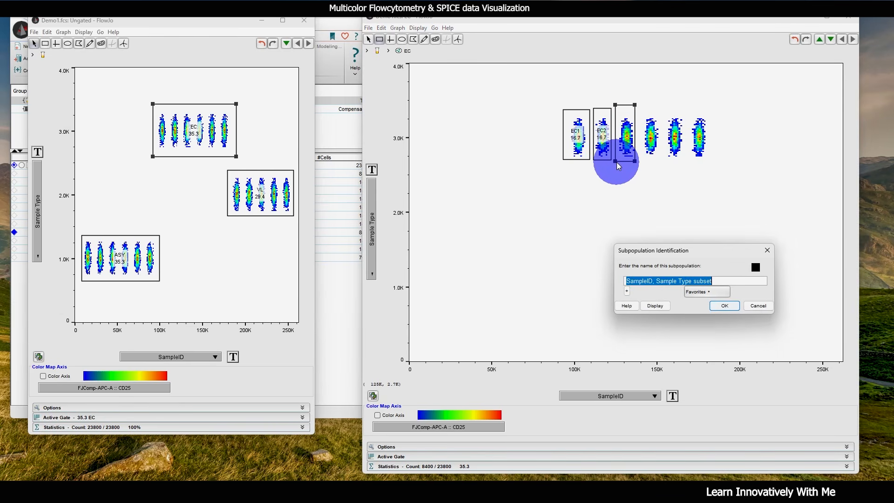
type("EC3")
left_click(724, 305)
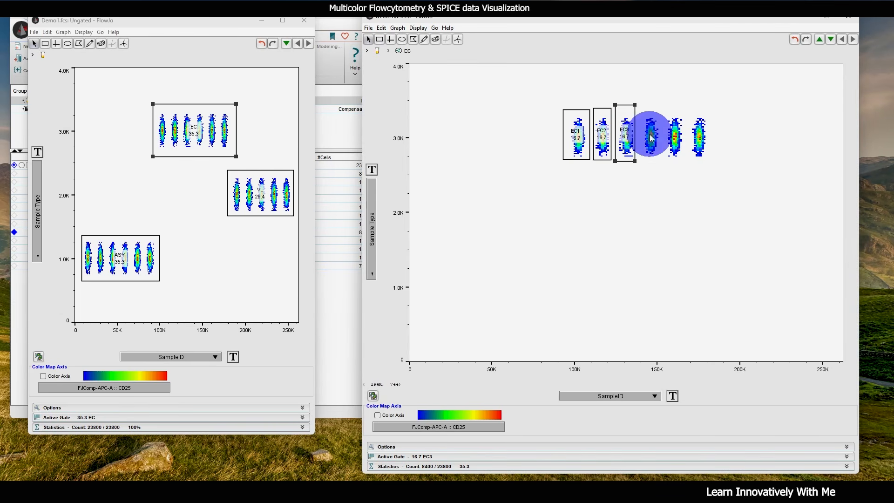
- Gate the fourth and fifth SampleID clusters in the EC plot with separate rectangles named EC4 and EC5
left_click_drag(662, 104, 640, 160)
type("EC4")
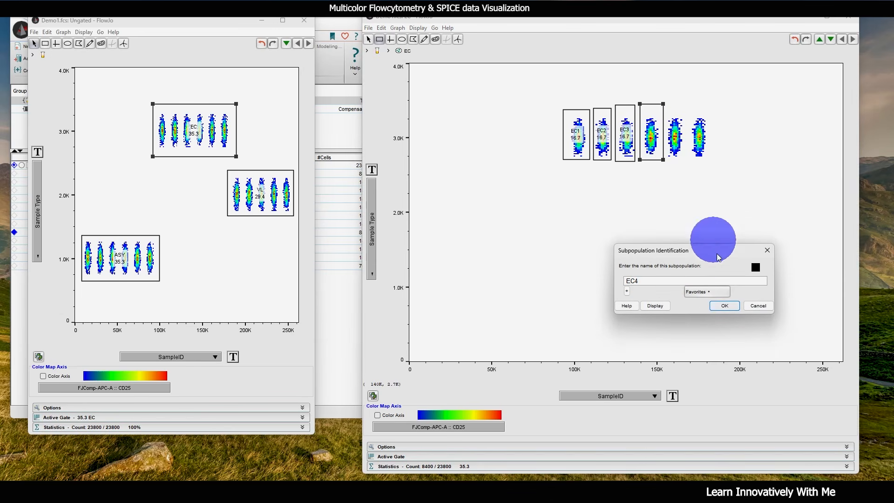
left_click(724, 306)
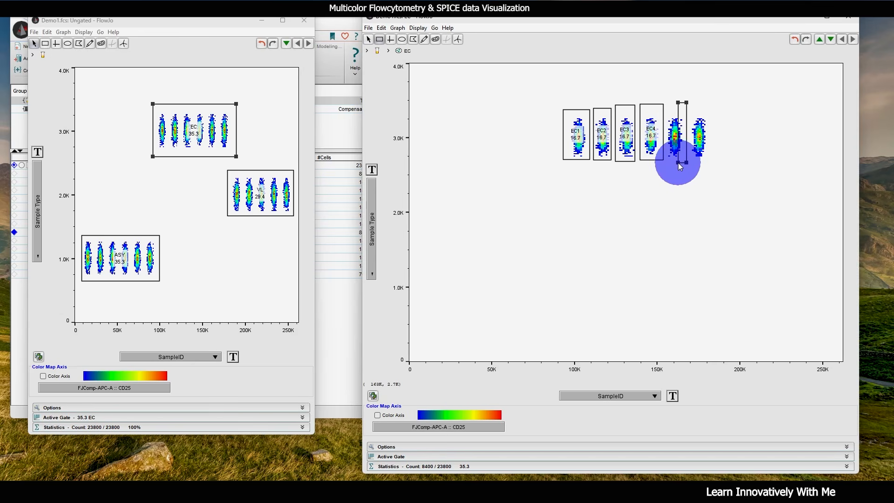
left_click_drag(665, 160, 665, 160)
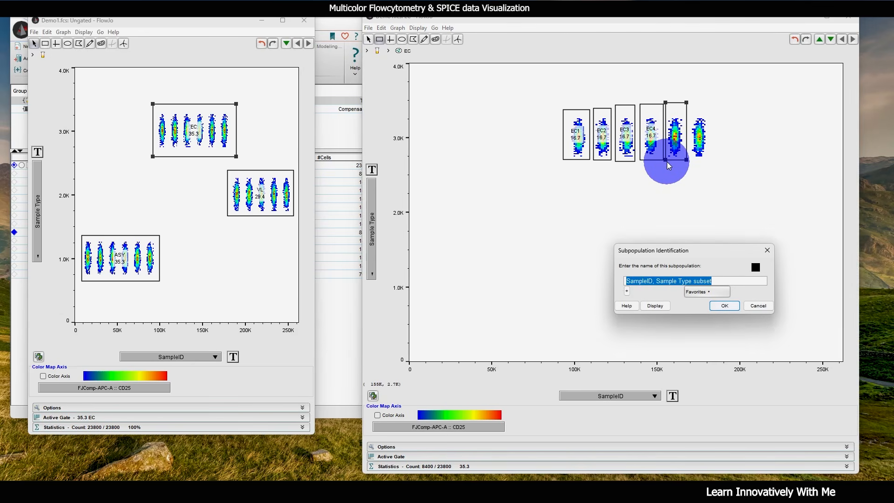
type("EC5")
left_click(724, 305)
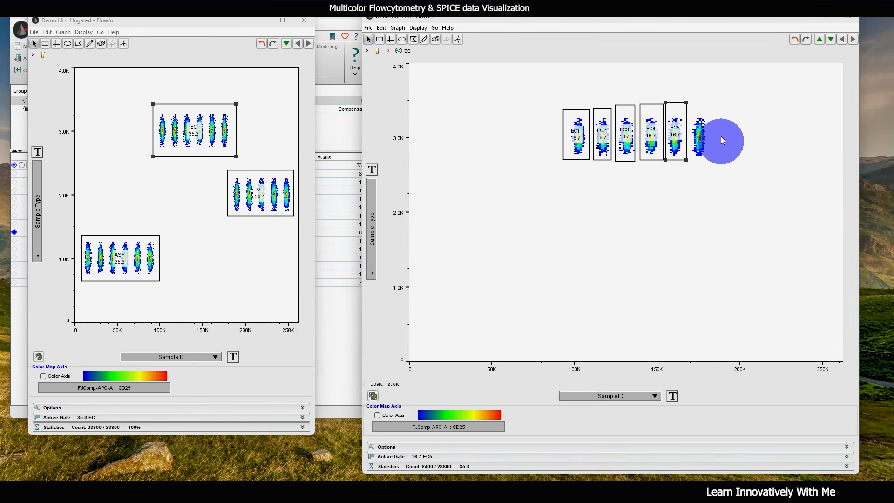
- Draw a rectangle gate around the sixth SampleID cluster in the EC plot and name it EC6
left_click_drag(715, 103, 689, 158)
type("EC")
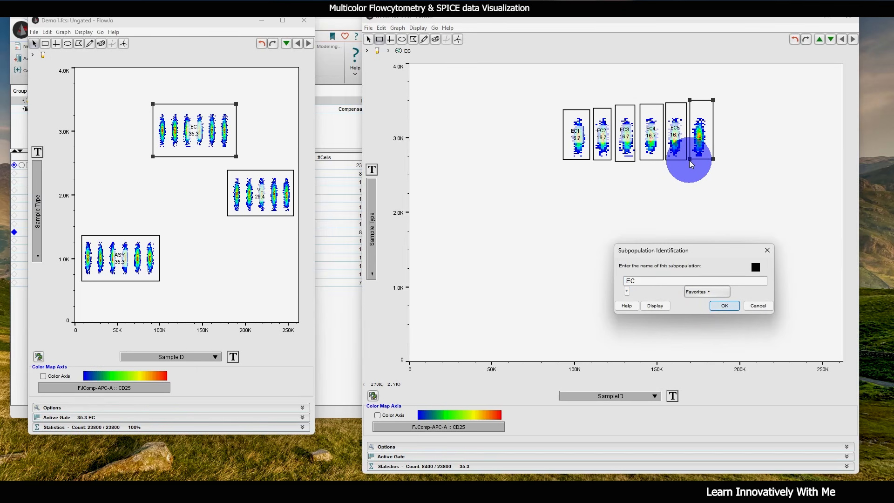
type("6")
left_click(724, 305)
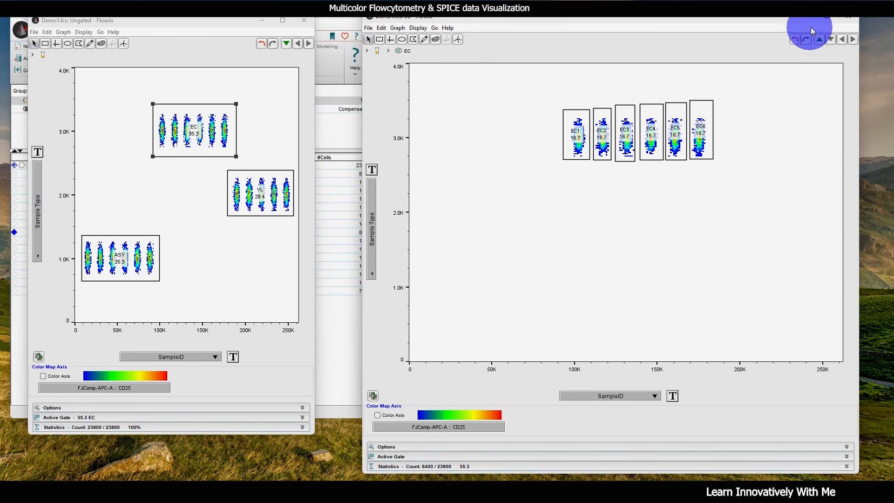
- Close the EC plot and open the VL population in its own widened plot window beside the ungated plot
left_click(848, 18)
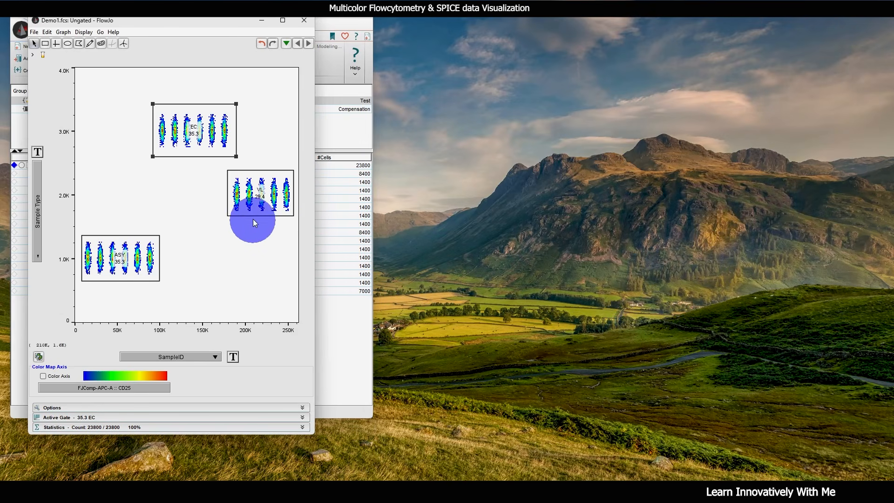
left_click(260, 191)
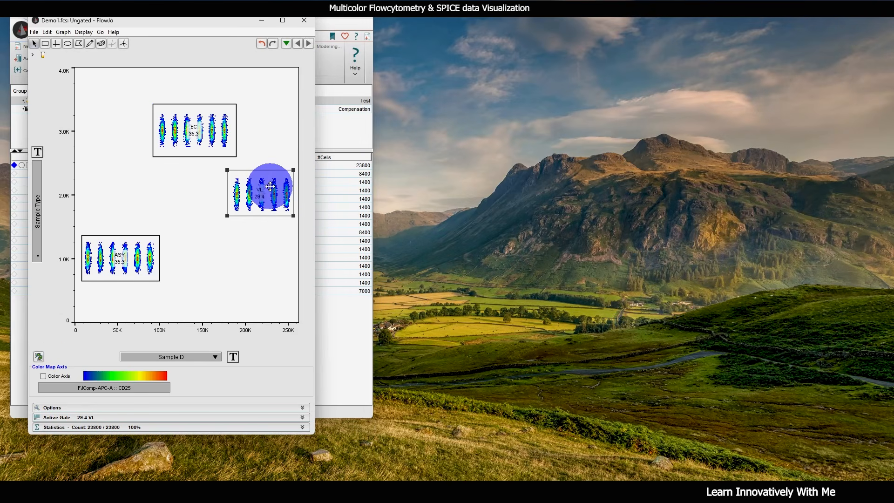
double_click(270, 186)
left_click_drag(399, 18, 477, 16)
left_click_drag(609, 423, 814, 424)
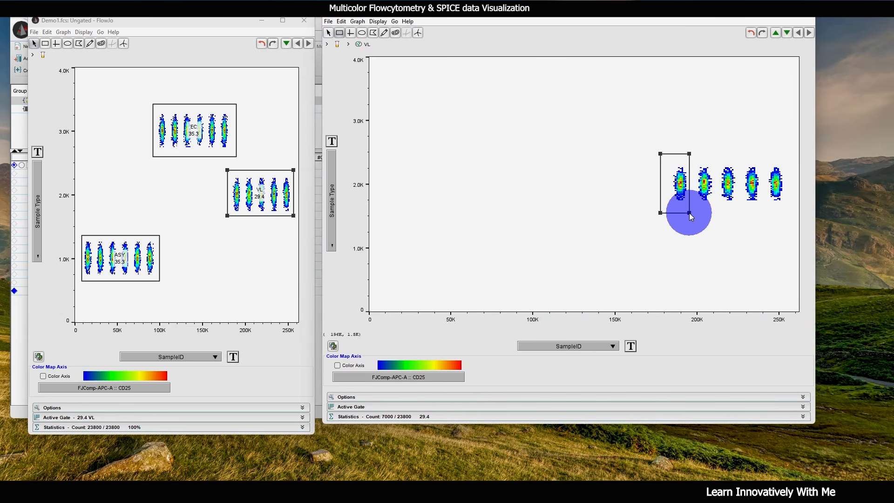
- Gate the first and second SampleID clusters in the VL plot with separate rectangles named VL1 and VL2
left_click_drag(690, 215, 690, 215)
type("VL1")
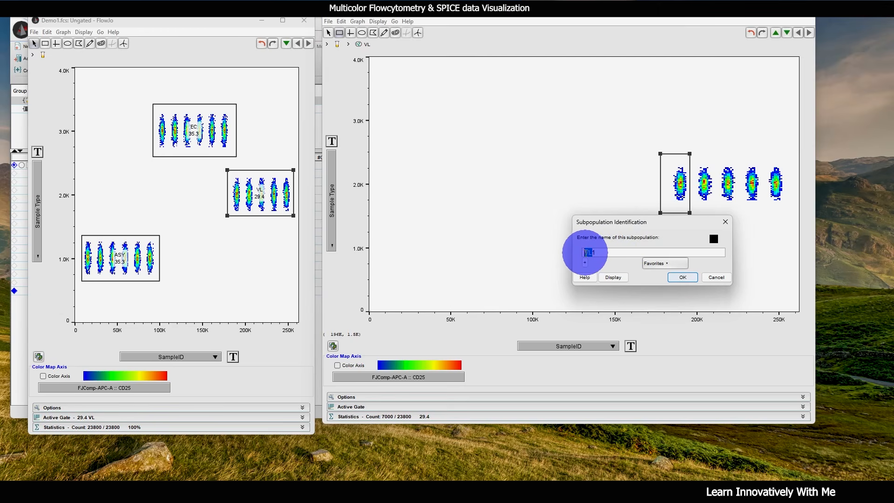
left_click(691, 279)
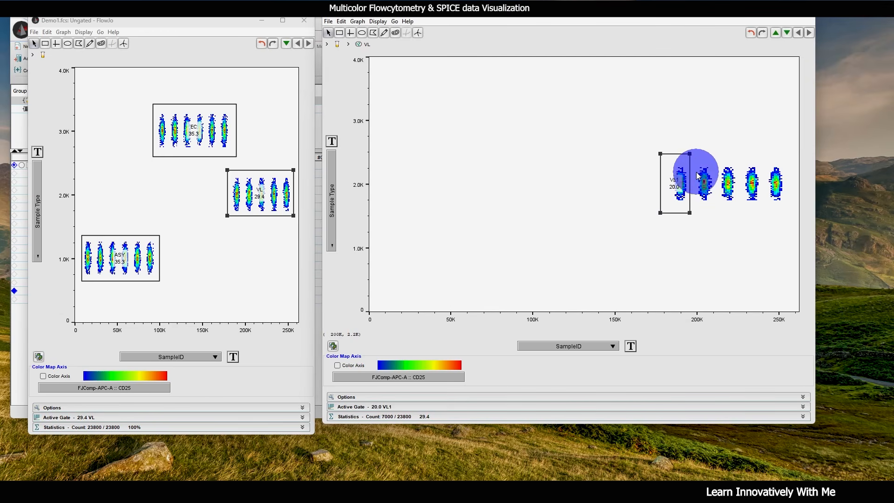
left_click_drag(695, 153, 714, 210)
type("VL2")
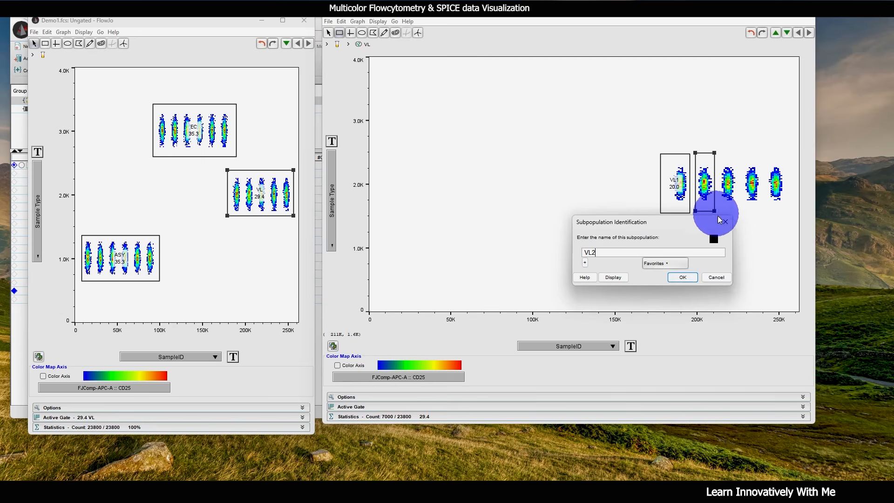
left_click(683, 277)
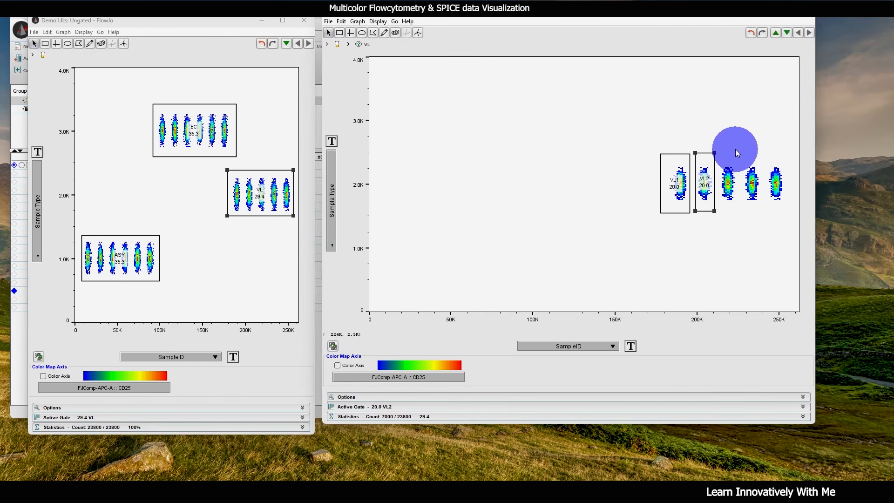
- Gate the third and fourth SampleID clusters in the VL plot with separate rectangles named VL3 and VL4
left_click_drag(735, 149, 719, 208)
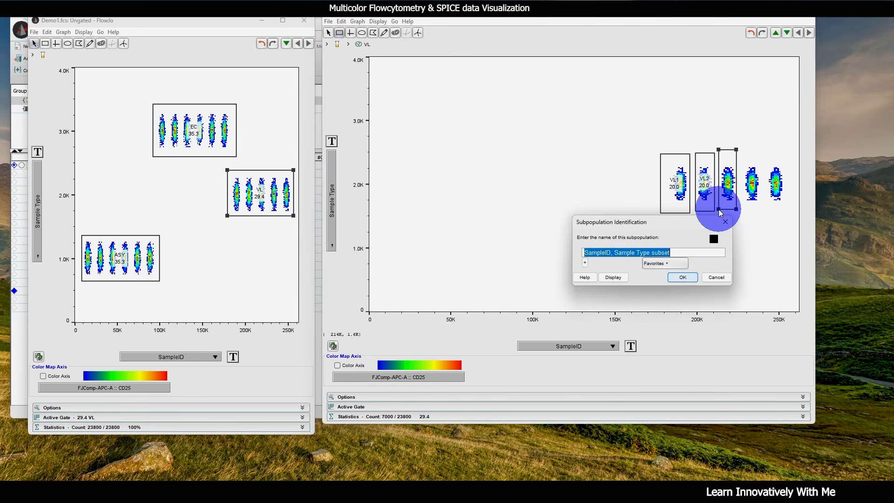
type("VL3")
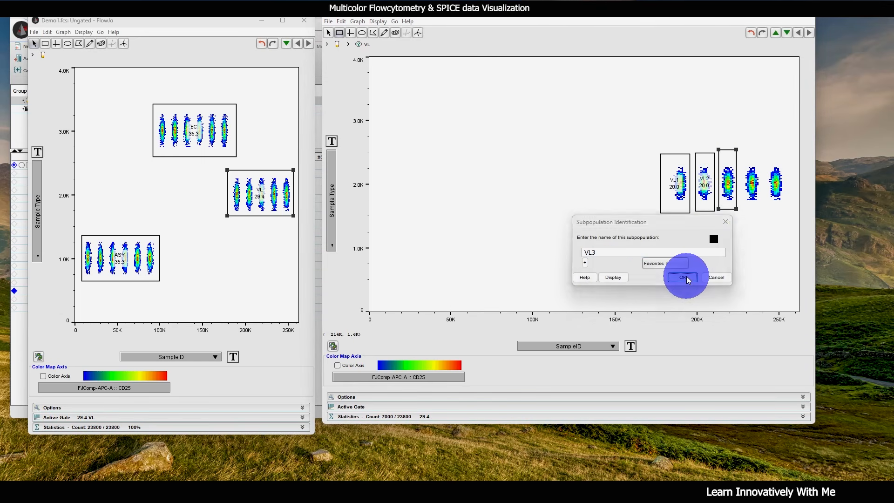
left_click(682, 278)
left_click_drag(752, 199, 742, 208)
type("VL4")
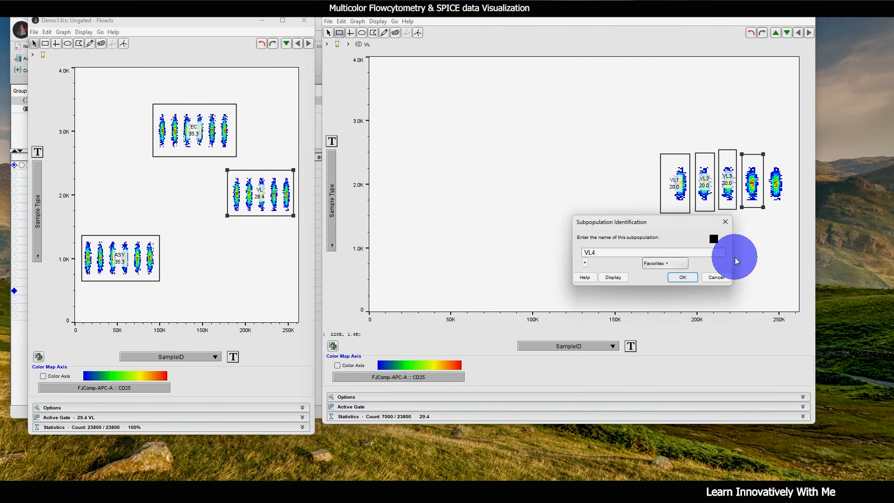
left_click(682, 278)
- Draw a rectangle gate around the fifth SampleID cluster in the VL plot and name it VL5
left_click_drag(792, 150, 767, 207)
type("VL")
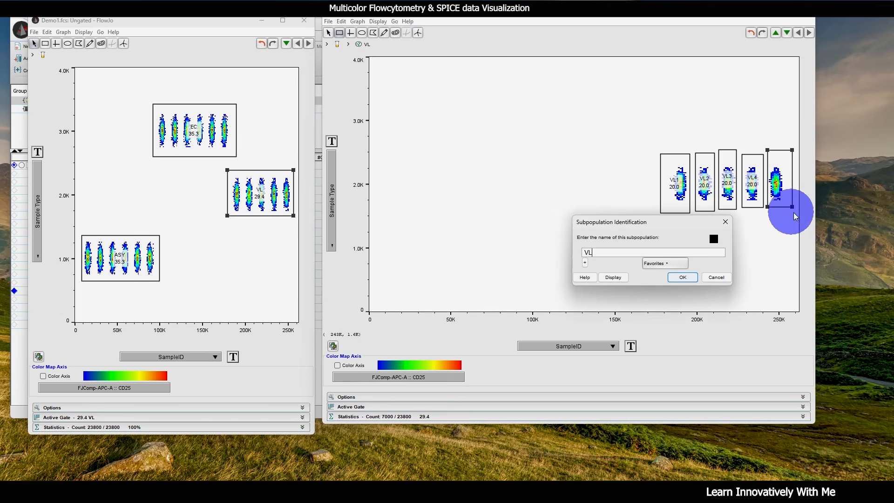
type("5")
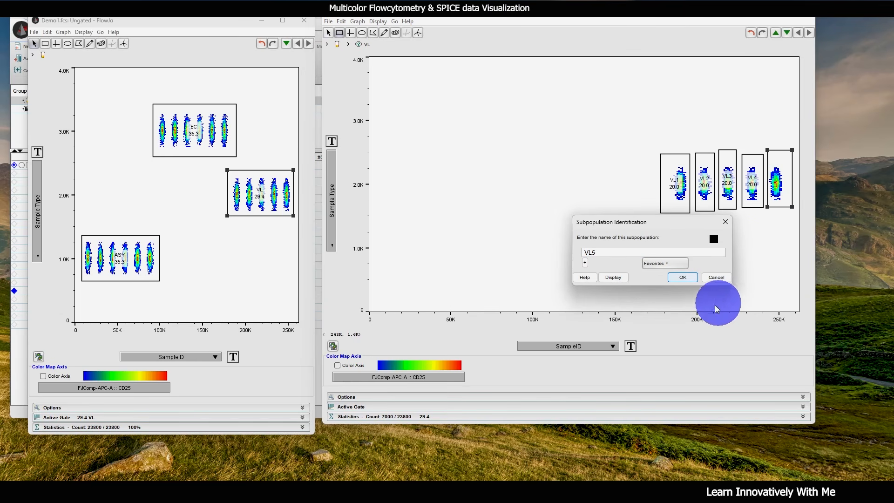
left_click(683, 277)
- Close the VL plot and the ungated Demo1.fcs plot to return to the workspace
left_click(803, 19)
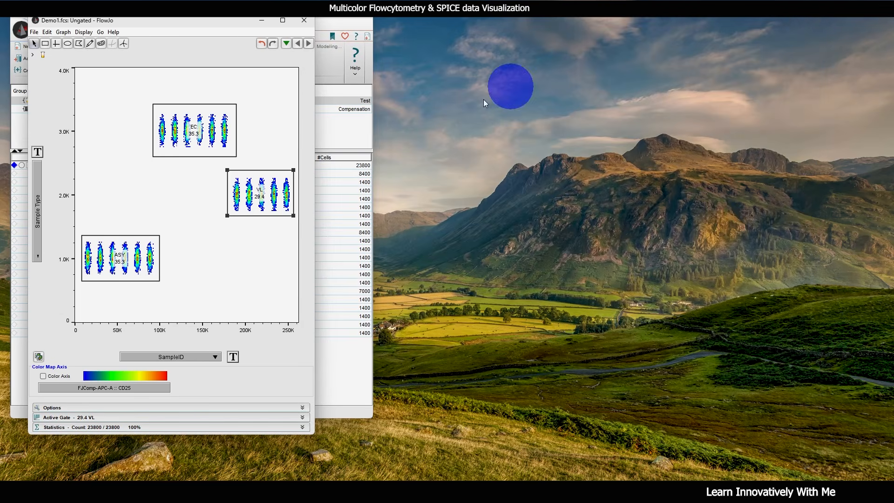
left_click_drag(193, 23, 615, 21)
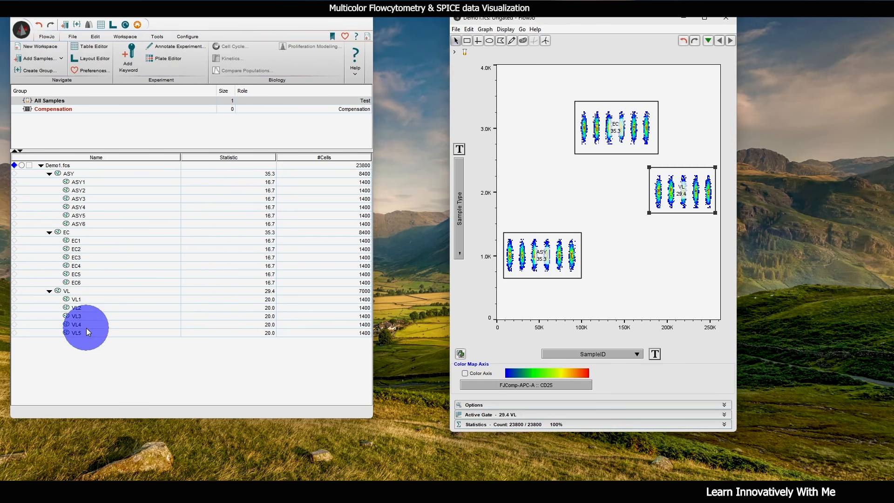
left_click(724, 21)
- Save the workspace as demo in the SPICE tutorial folder
left_click(22, 30)
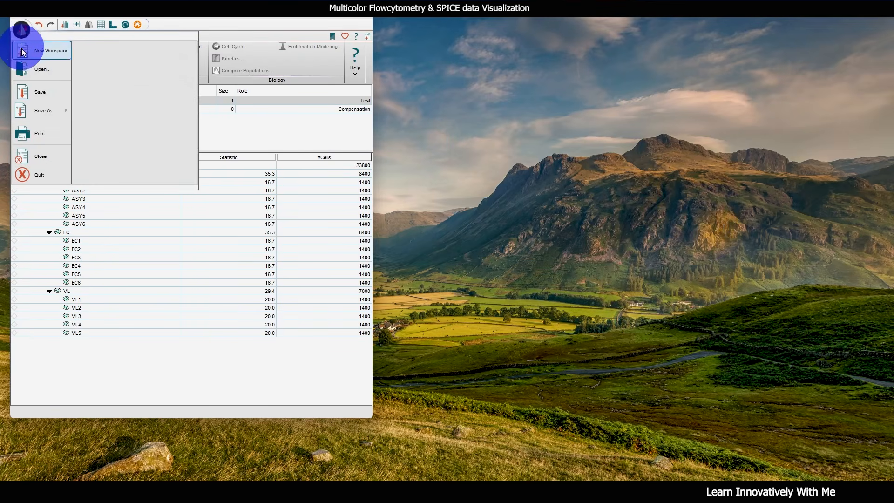
left_click(38, 93)
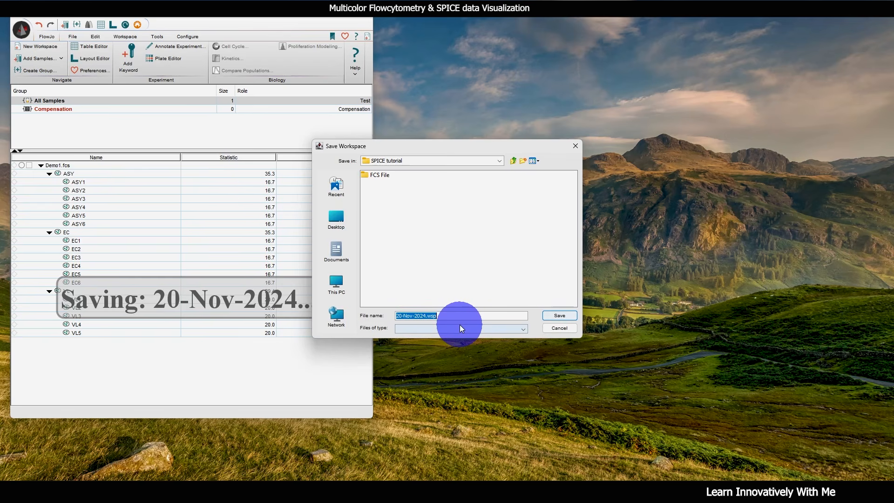
type("demo")
left_click(562, 316)
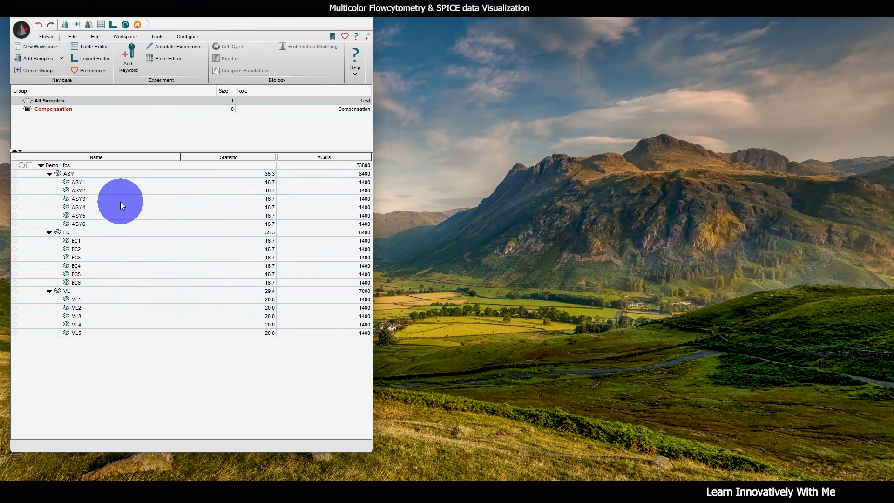
- Open the plot of the ASY1 population, widen its window beside the workspace and display the data as a histogram
double_click(98, 182)
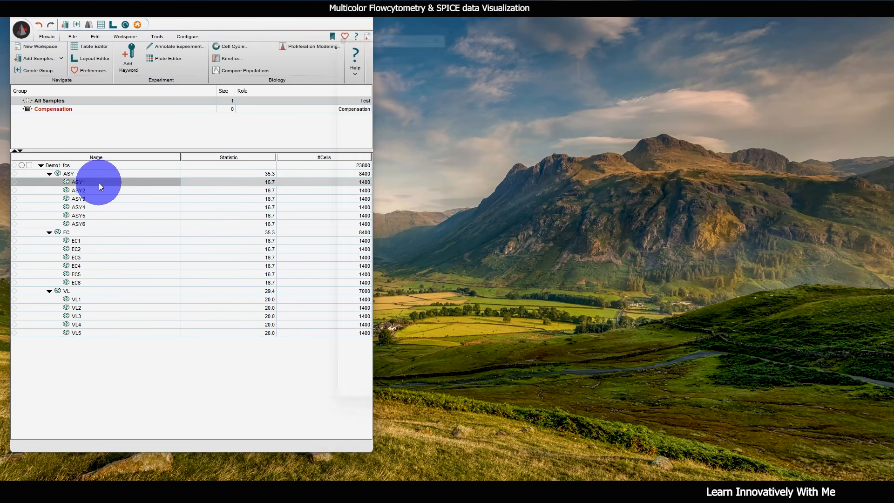
left_click_drag(382, 19, 497, 18)
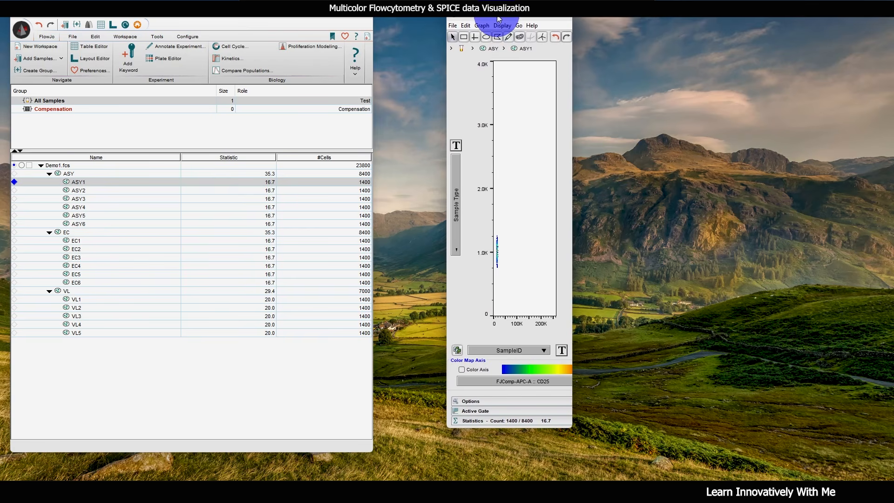
left_click_drag(575, 195, 814, 208)
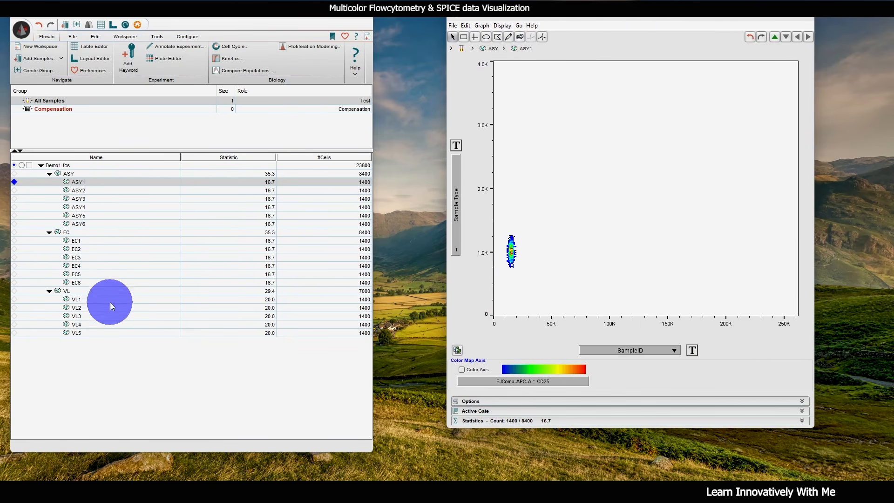
left_click(455, 183)
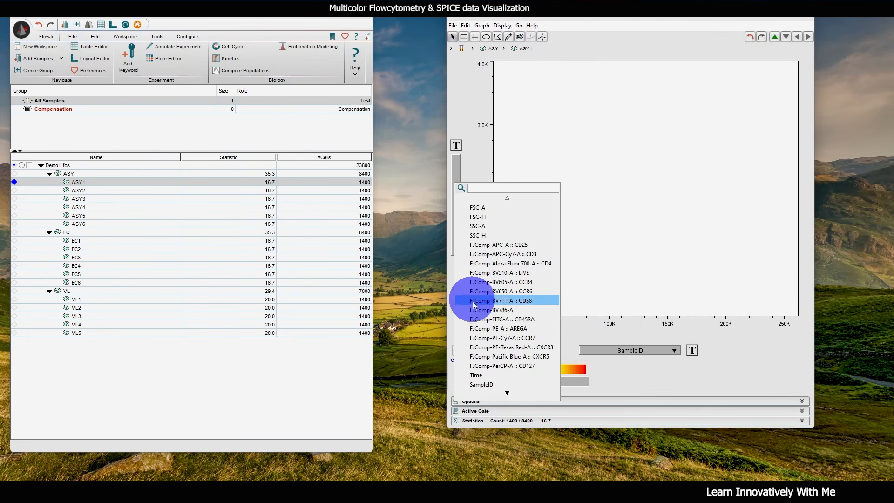
scroll(484, 335, "down", 2)
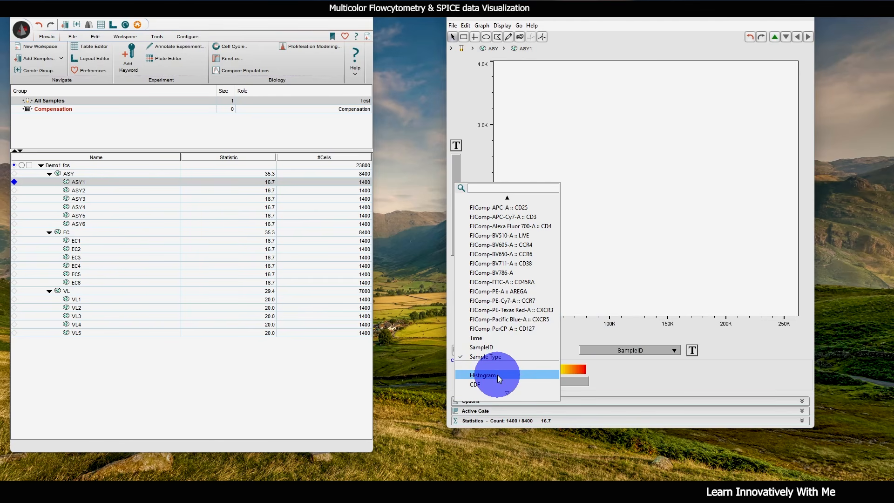
left_click(497, 375)
left_click_drag(549, 17, 487, 18)
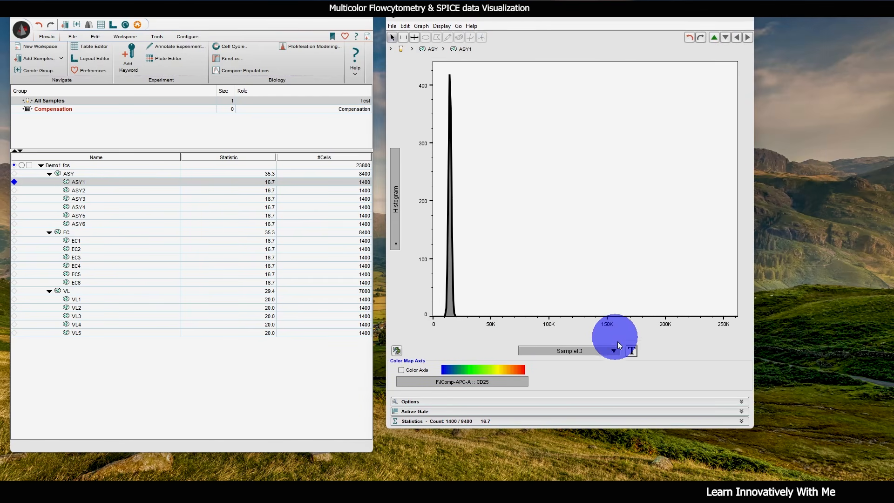
- Show CD38 in the ASY1 histogram and draw a range gate named CD38 from about 10^3 to about 57K
left_click(588, 351)
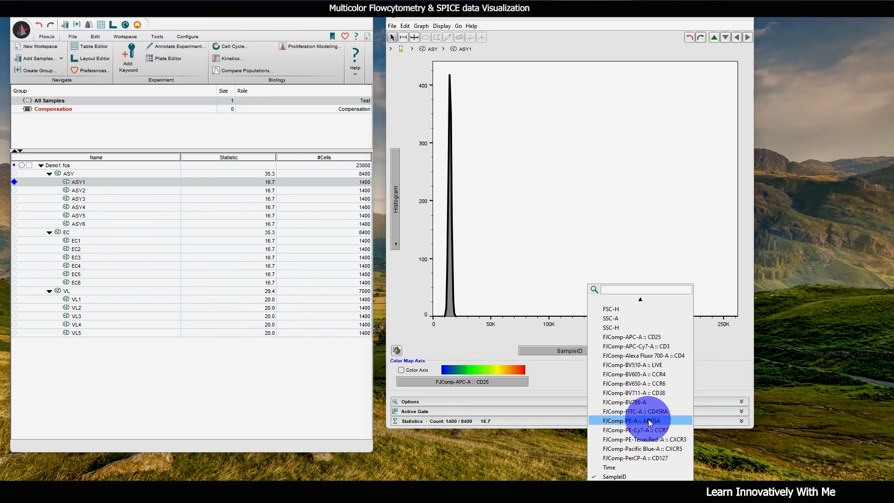
left_click(666, 394)
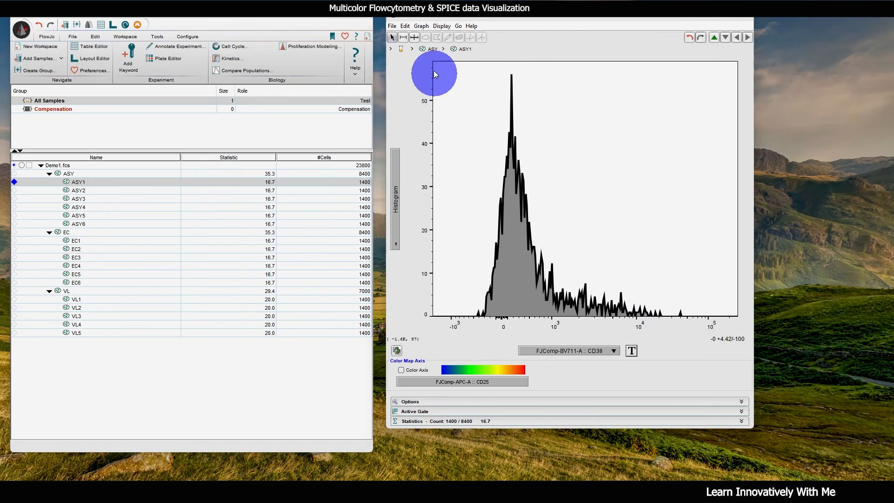
left_click(403, 37)
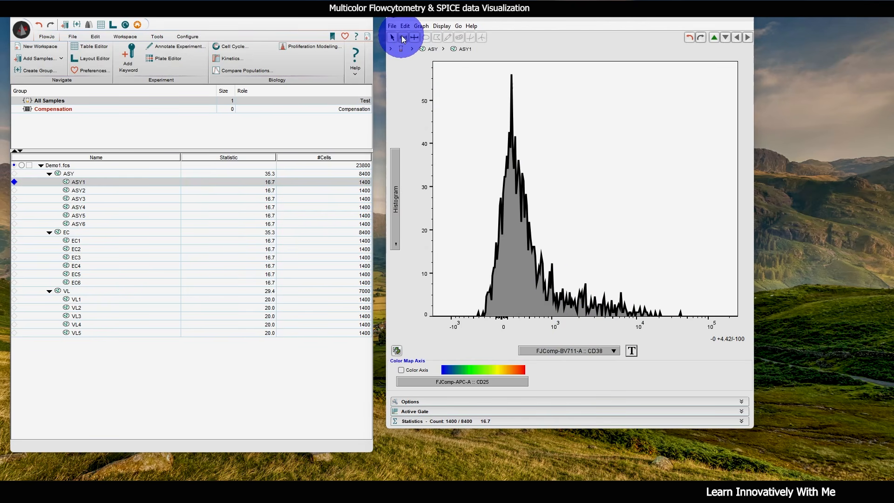
left_click_drag(559, 267, 690, 218)
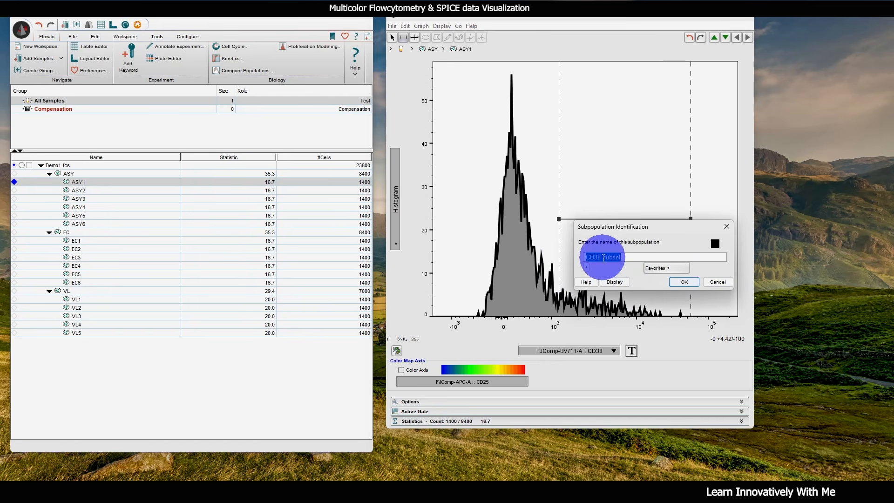
double_click(610, 257)
key("BackSpace")
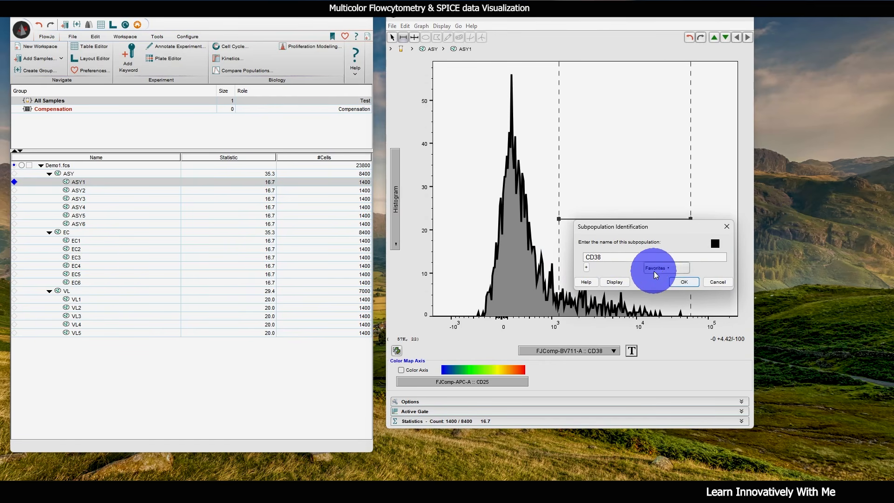
left_click(673, 282)
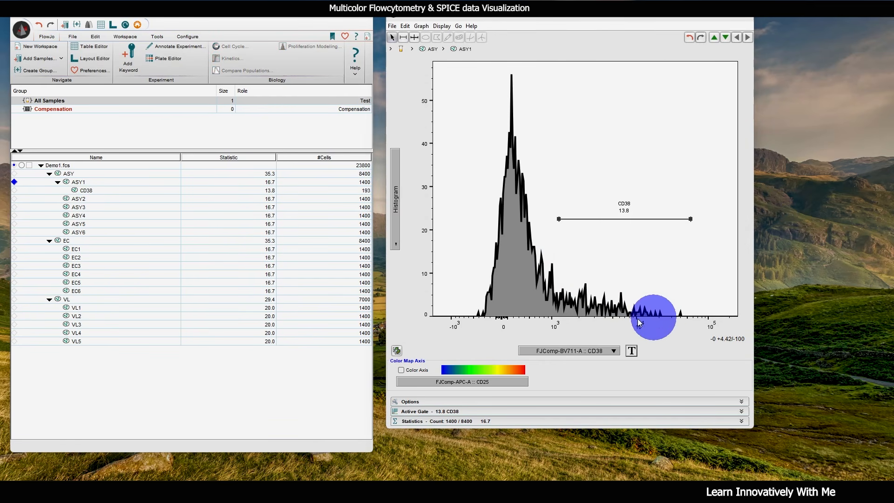
- Switch the ASY1 histogram to CXCR3 and draw a range gate named CXCR3 from just above 10^3 to about 58K
left_click(573, 352)
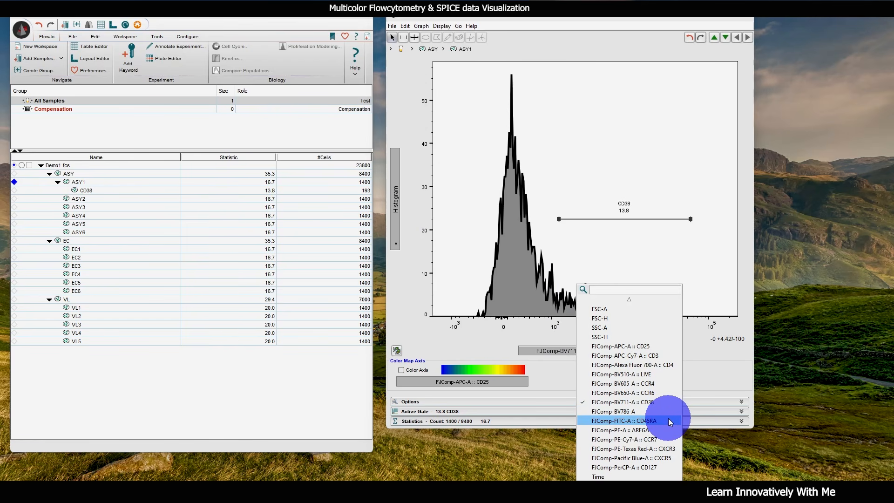
left_click(667, 448)
left_click_drag(566, 235, 692, 236)
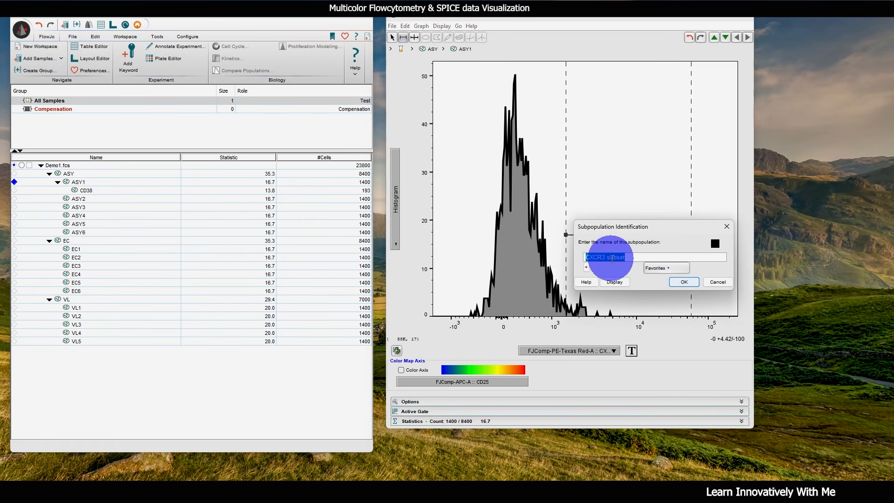
left_click_drag(606, 257, 663, 256)
key("BackSpace")
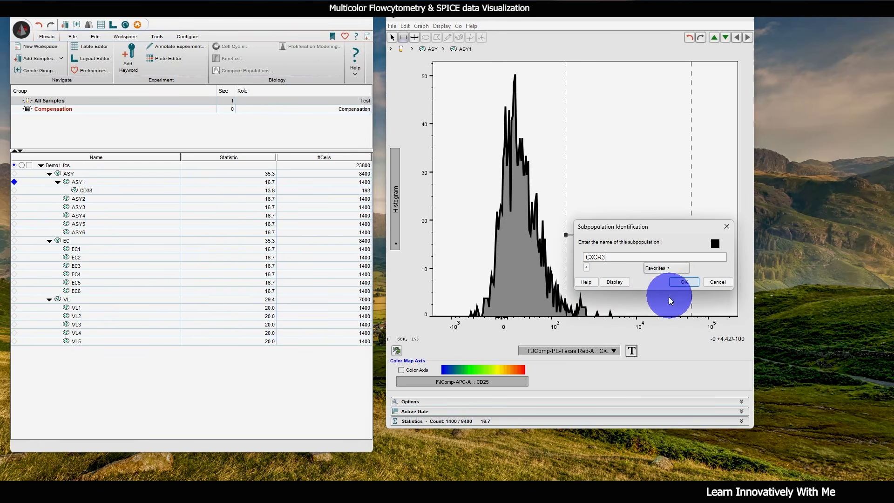
left_click(684, 282)
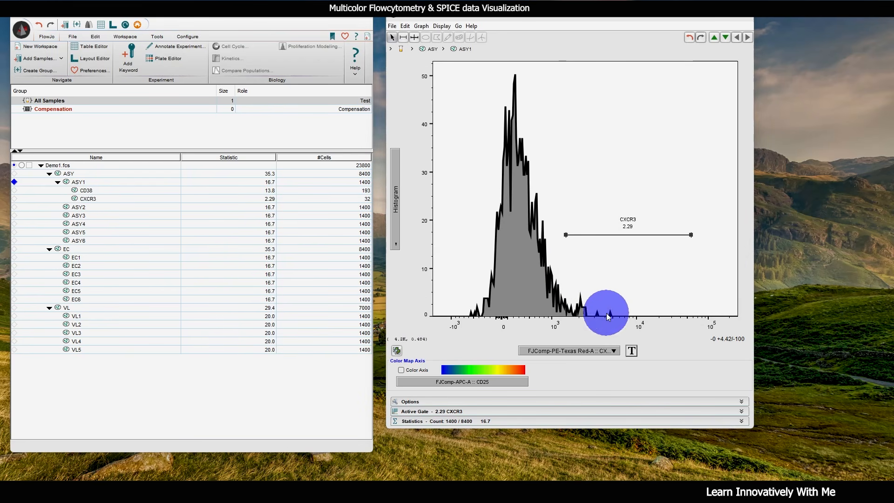
- Switch the ASY1 histogram to CXCR5 and draw a range gate named CXCR5 from about 500 to about 4K
left_click(601, 355)
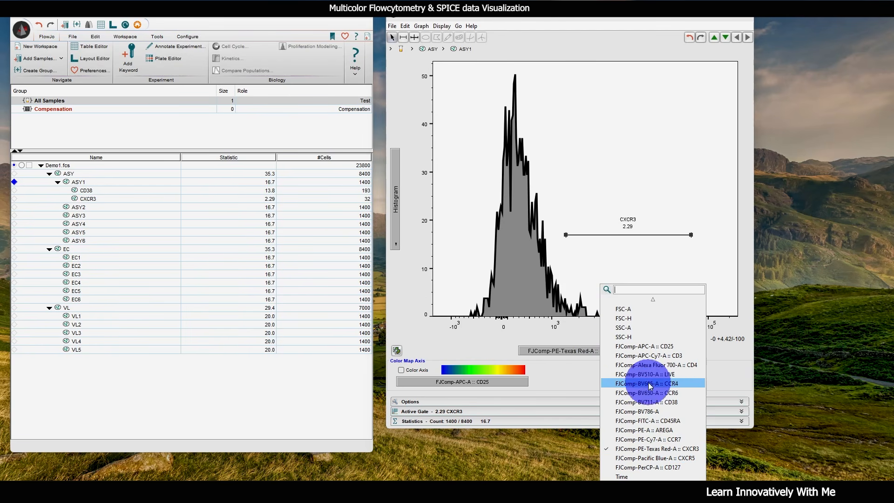
left_click(659, 458)
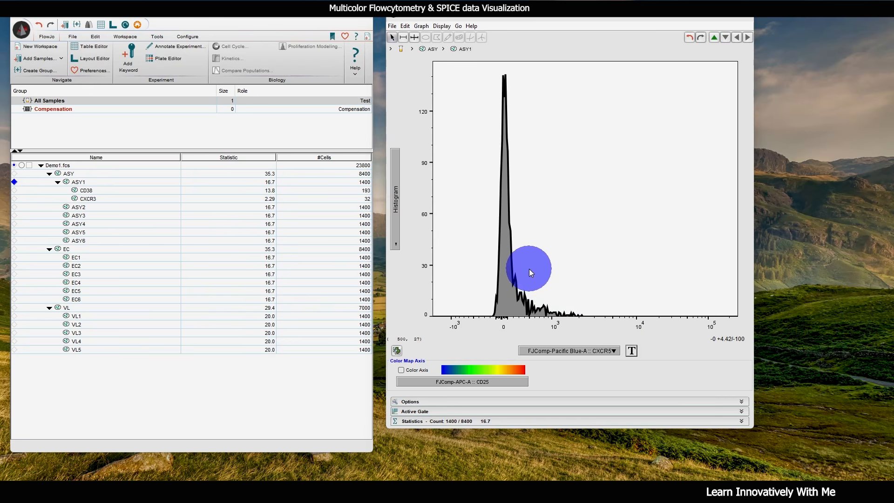
left_click_drag(601, 269, 641, 259)
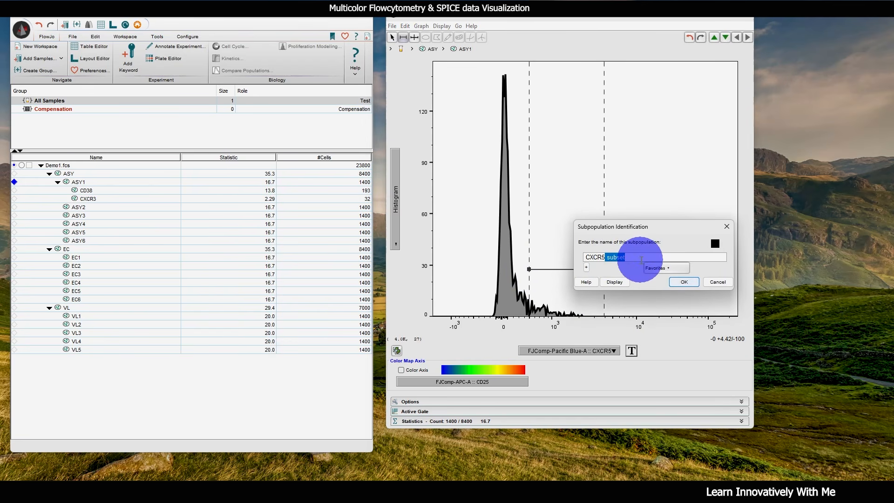
left_click(682, 282)
- Switch the ASY1 histogram to CD45RA and draw a range gate named CD45RA from just below 10^3 to just below 10^4
left_click(612, 350)
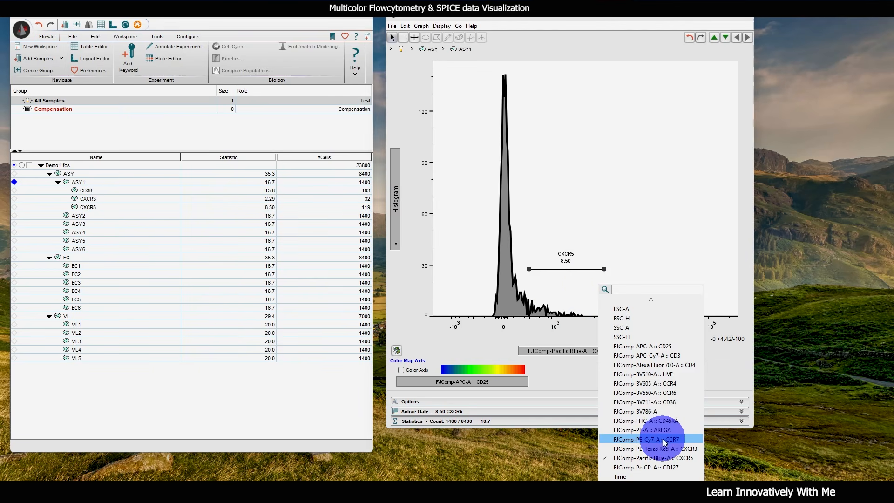
scroll(662, 449, "down", 1)
left_click(659, 411)
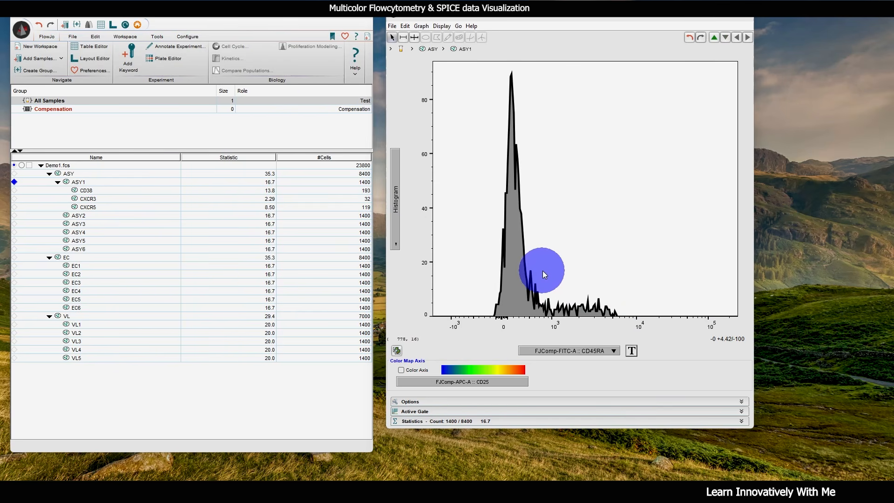
left_click_drag(546, 267, 651, 258)
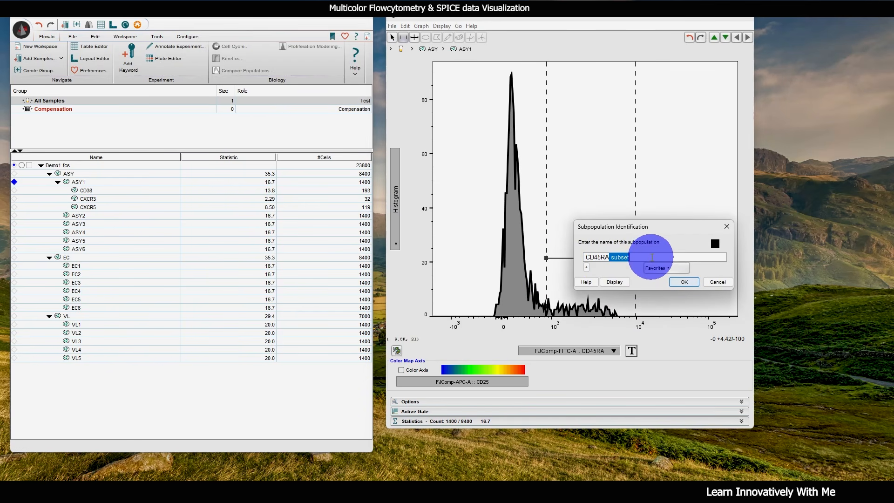
left_click(673, 282)
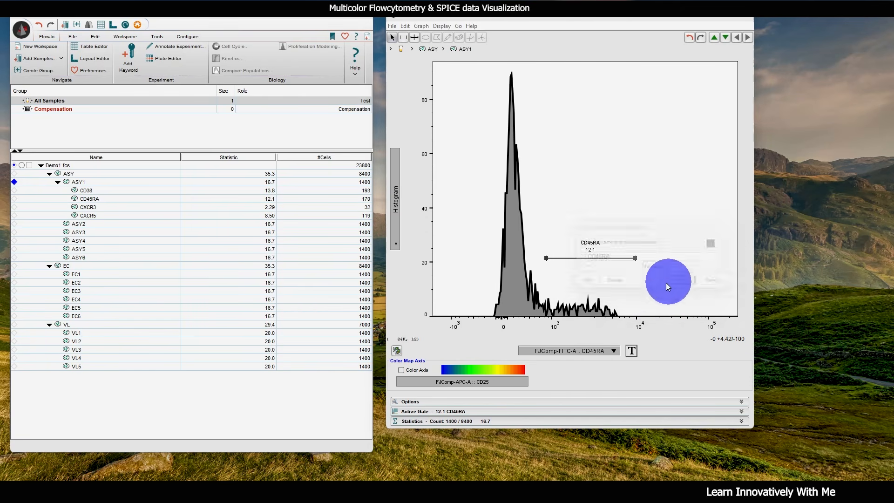
- Switch the ASY1 histogram to CCR6 and draw a range gate named CCR6 from about 10^3 to about 10K
left_click(584, 352)
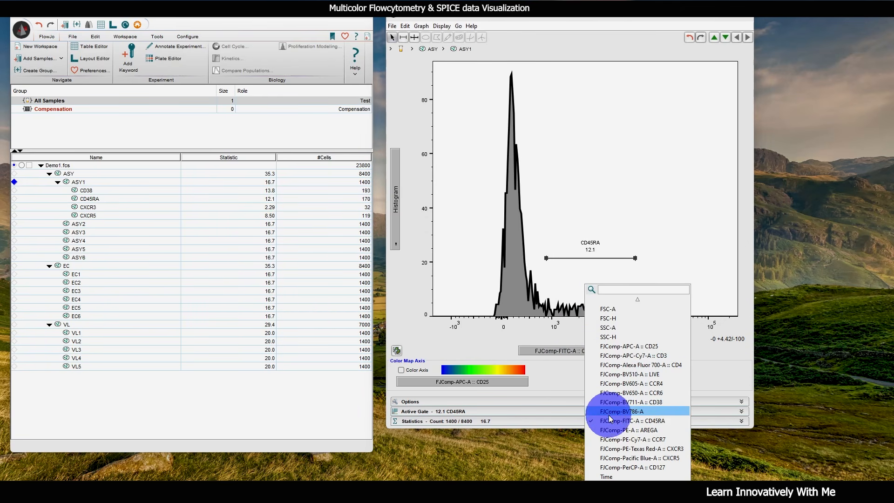
left_click(629, 392)
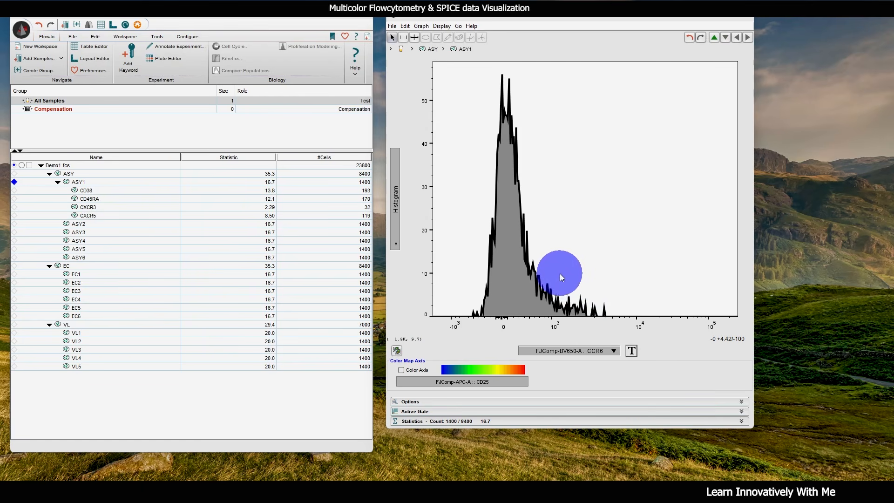
left_click_drag(559, 268, 650, 261)
key("BackSpace")
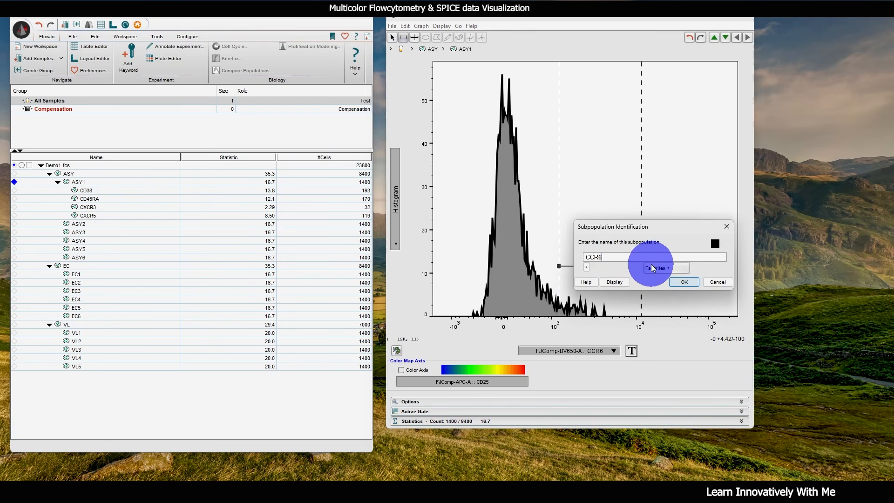
left_click(683, 282)
- Switch the ASY1 histogram to CCR4 and draw a range gate named CCR4 from just below 10^3 to about 10K
left_click(607, 353)
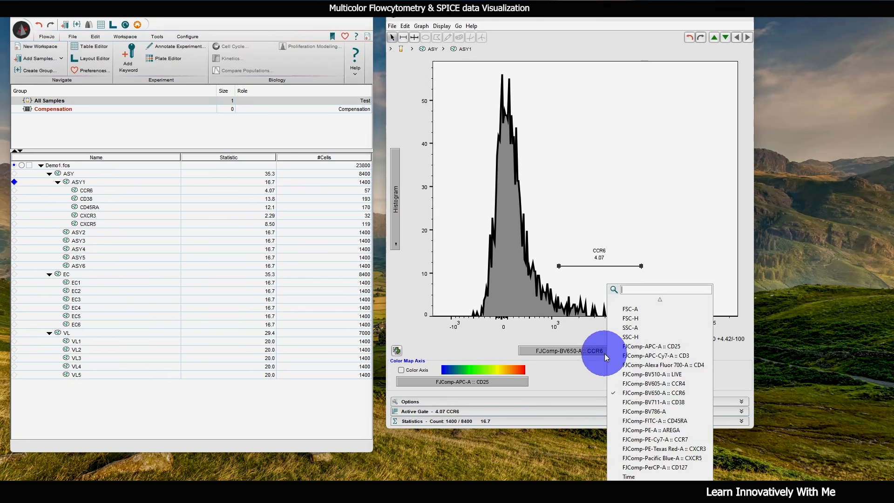
left_click(674, 383)
left_click_drag(548, 259, 643, 257)
type("CCR4")
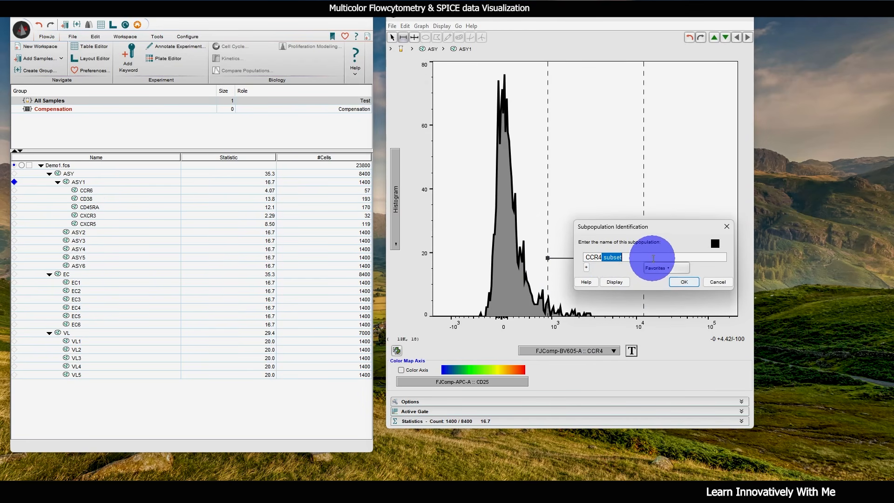
left_click(684, 282)
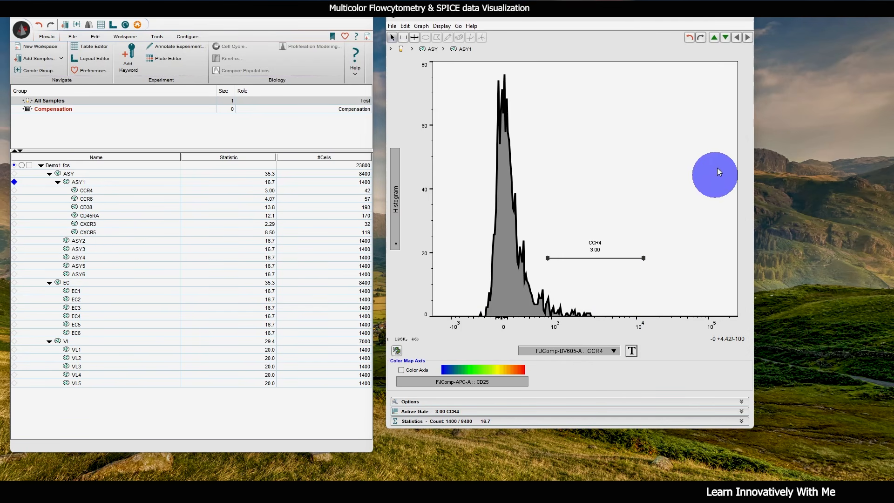
- Select the six marker gates CCR4 through CXCR5 under ASY1 and close the ASY1 histogram
left_click(99, 191)
left_click(134, 232, "shift")
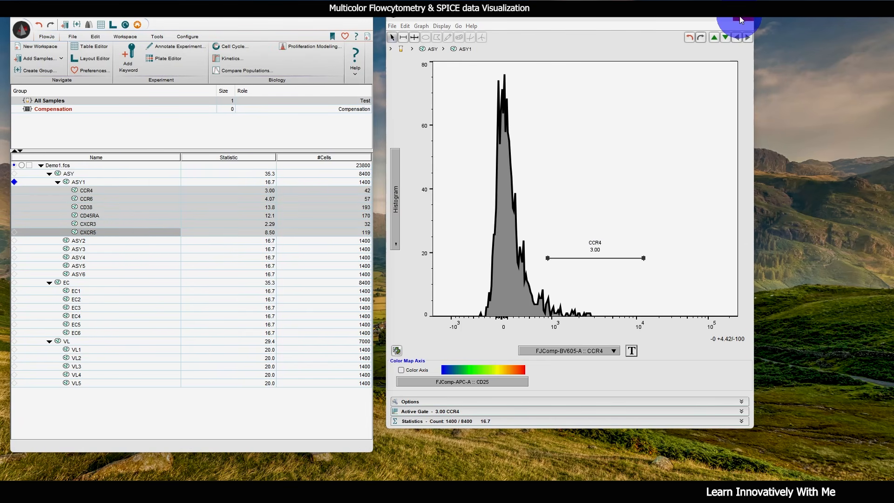
left_click(739, 16)
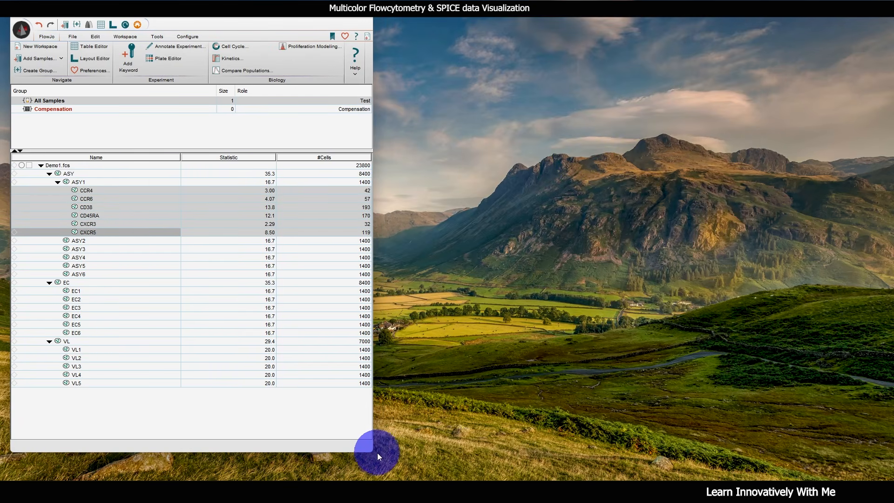
left_click_drag(373, 452, 382, 467)
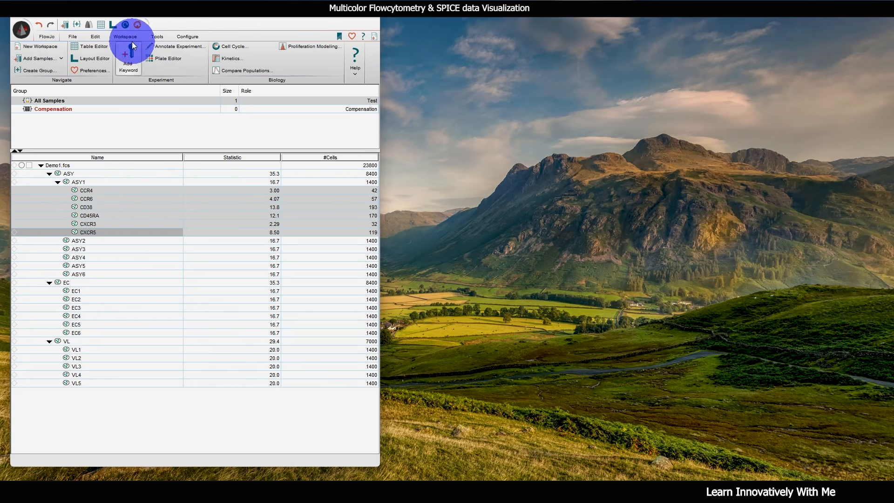
- Create Boolean combination gates from the six selected ASY1 marker gates, keeping the marker names as abbreviations
left_click(156, 36)
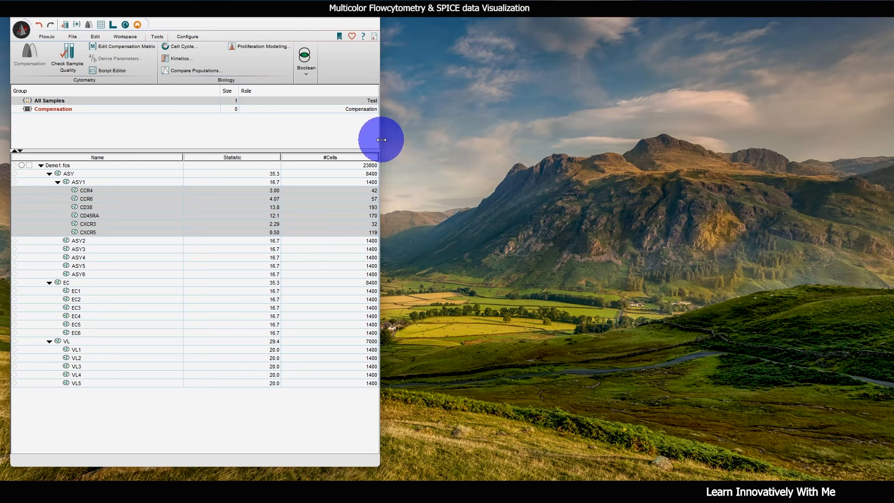
left_click_drag(380, 139, 686, 143)
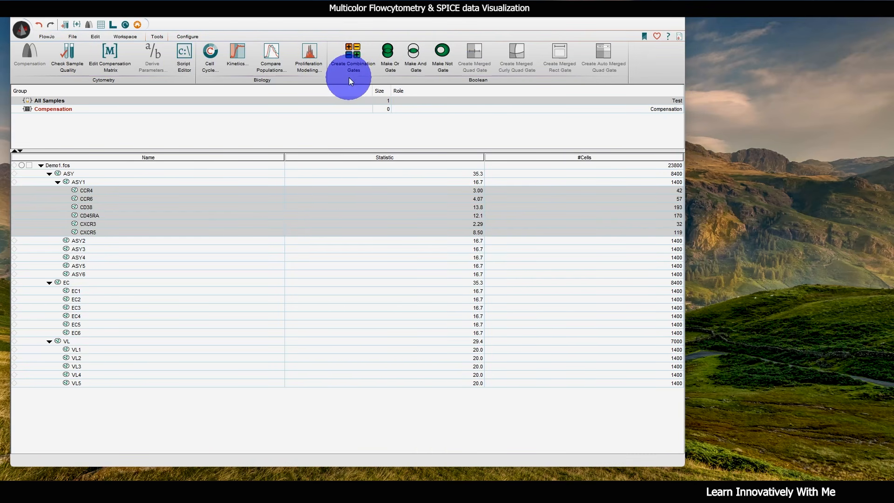
left_click(351, 57)
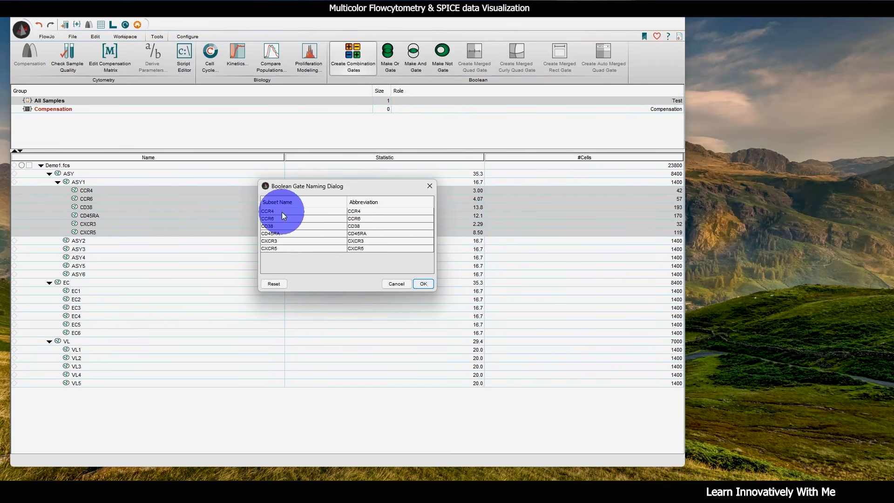
left_click(359, 211)
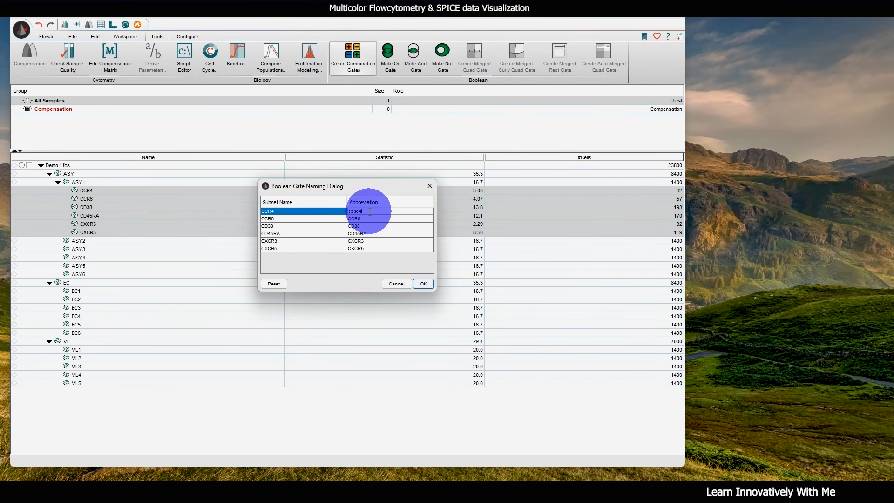
left_click(367, 219)
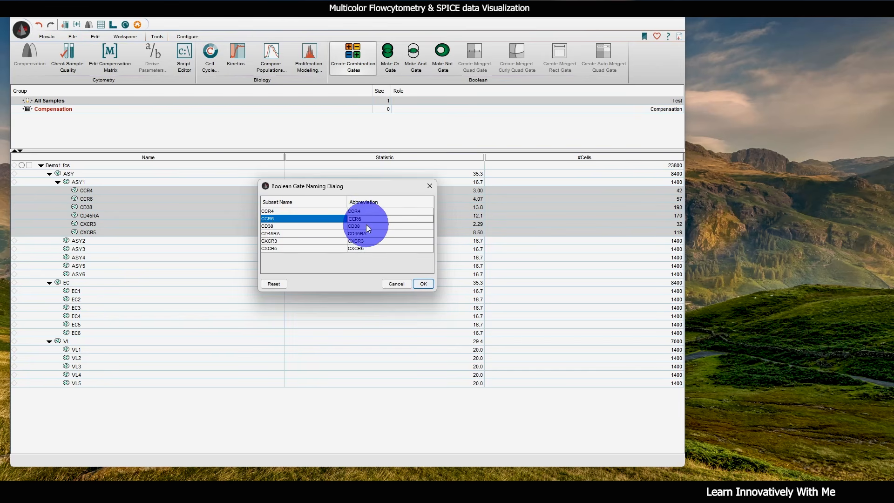
left_click(367, 227)
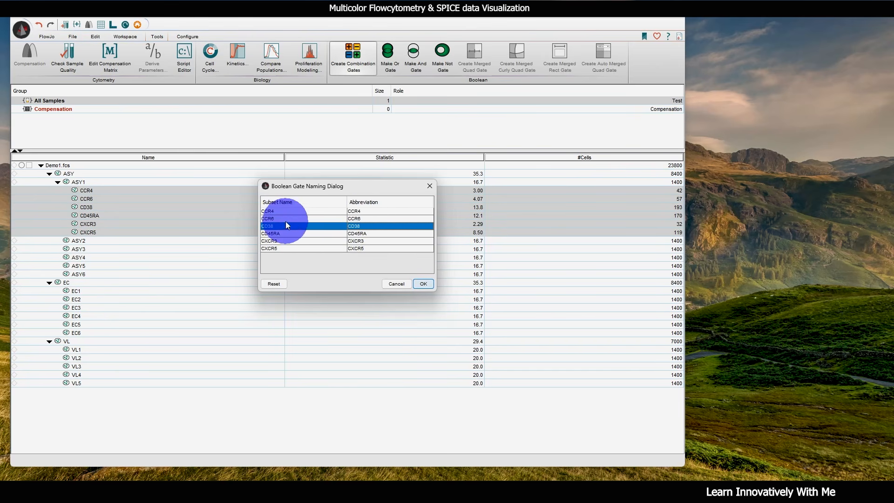
left_click(373, 212)
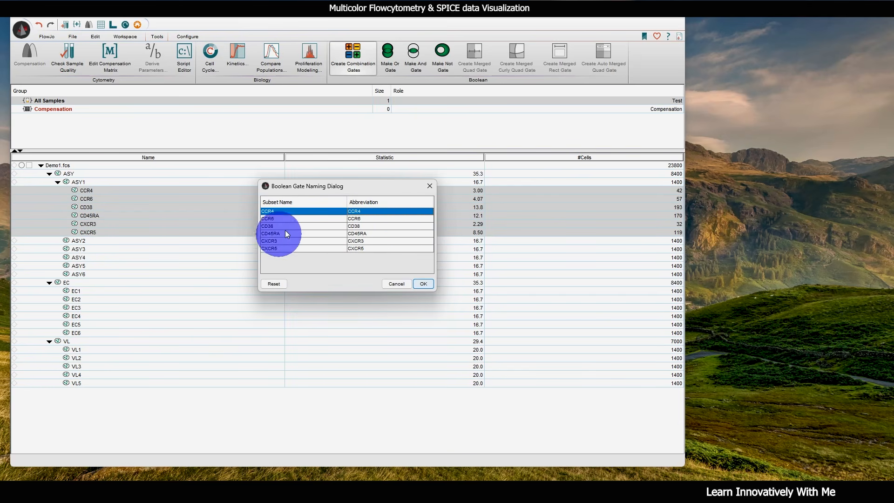
left_click(424, 284)
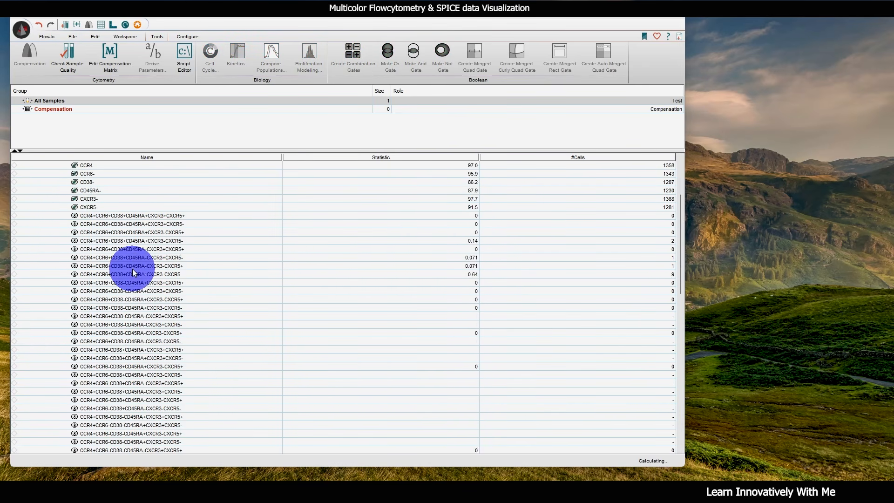
- Examine the negative gates and the marker combination gates generated under ASY1, from the first combination to the last
scroll(132, 269, "up", 3)
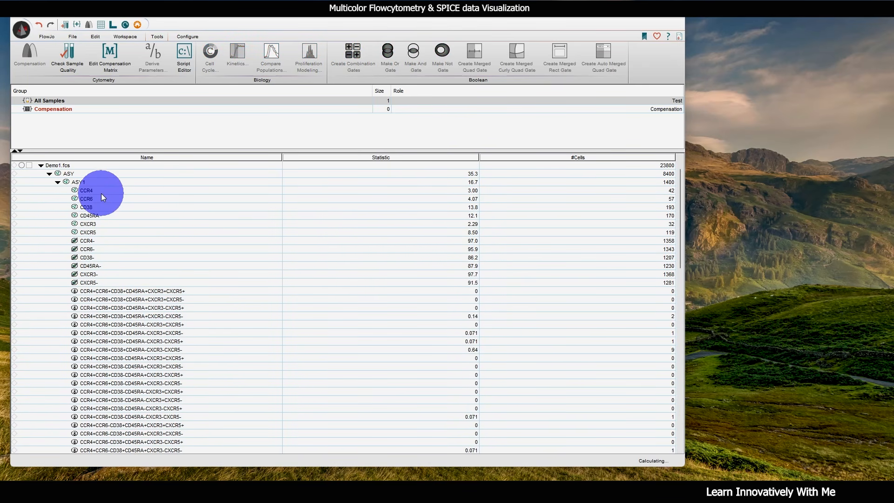
scroll(144, 279, "down", 1)
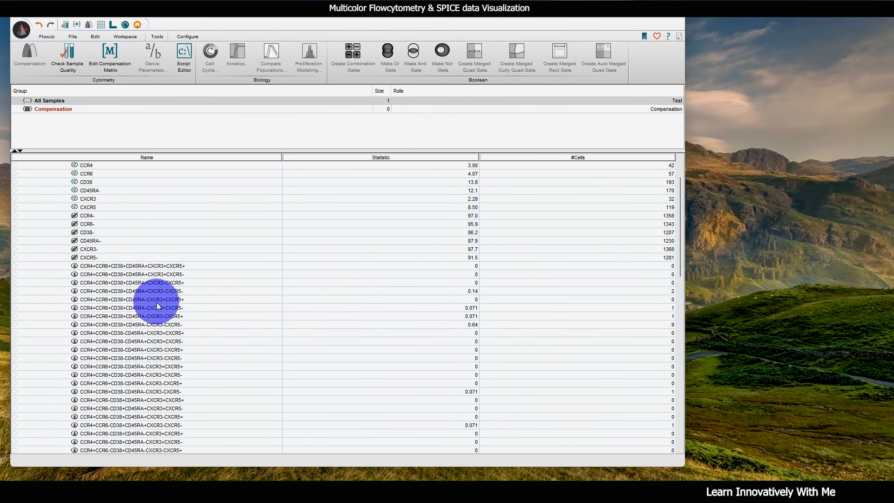
scroll(156, 298, "up", 1)
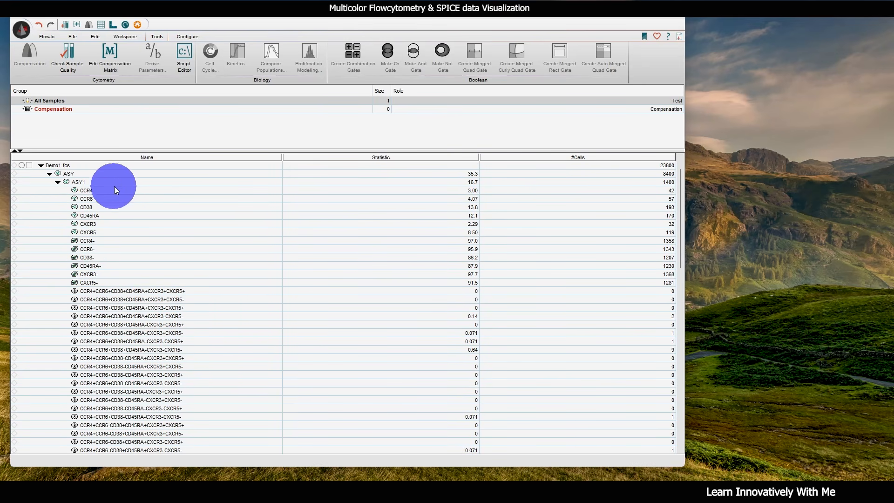
left_click(164, 293)
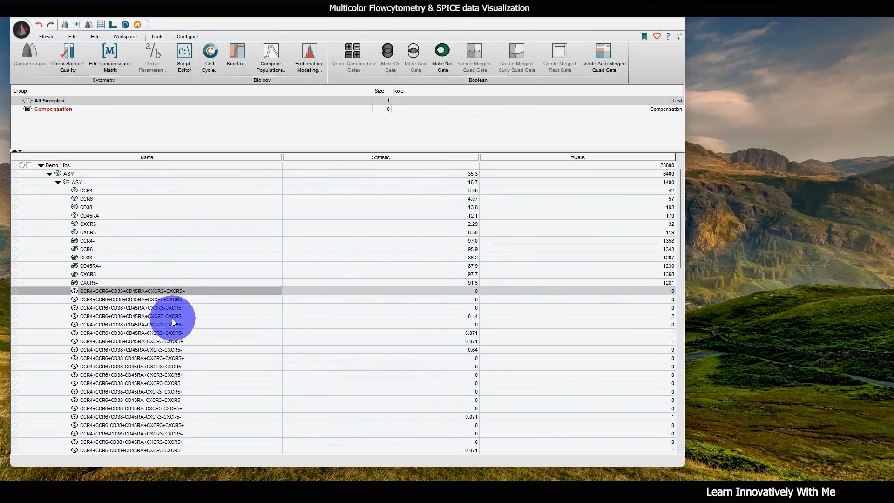
left_click_drag(680, 213, 686, 384)
left_click(225, 316)
scroll(227, 293, "up", 7)
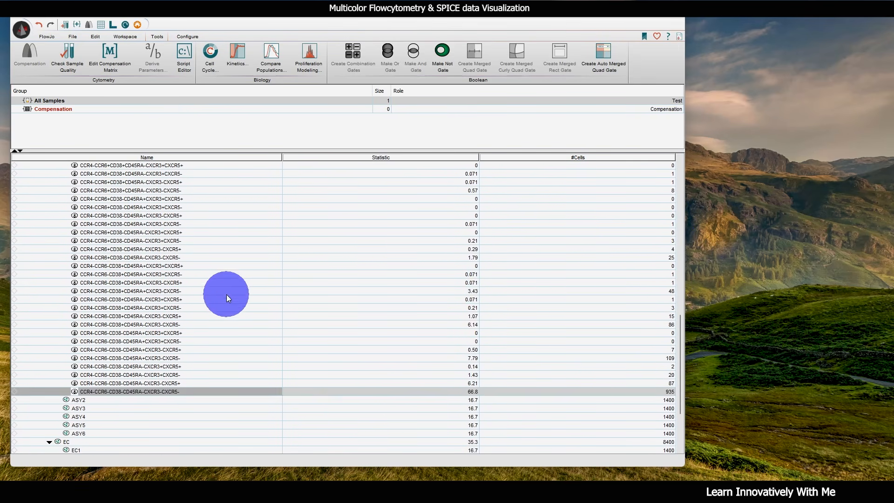
scroll(228, 291, "up", 13)
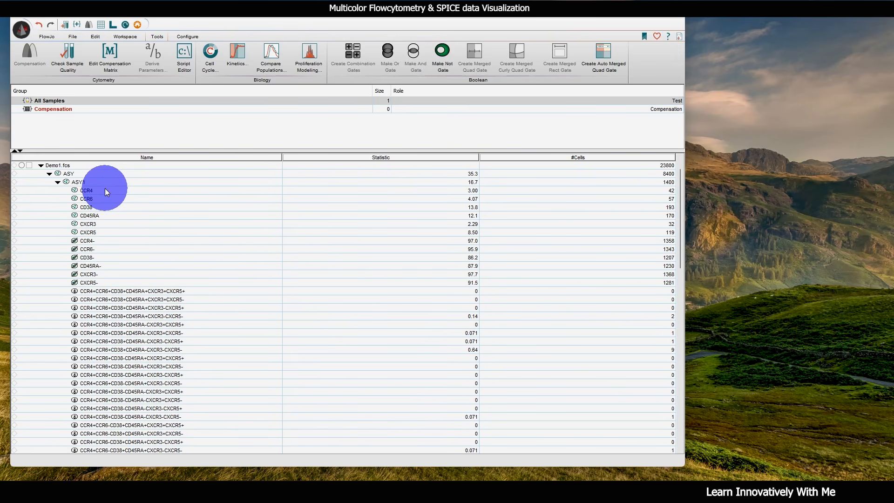
- Copy the six original marker gates CCR4, CCR6, CD38, CD45RA, CXCR3 and CXCR5 under ASY1
left_click(105, 190)
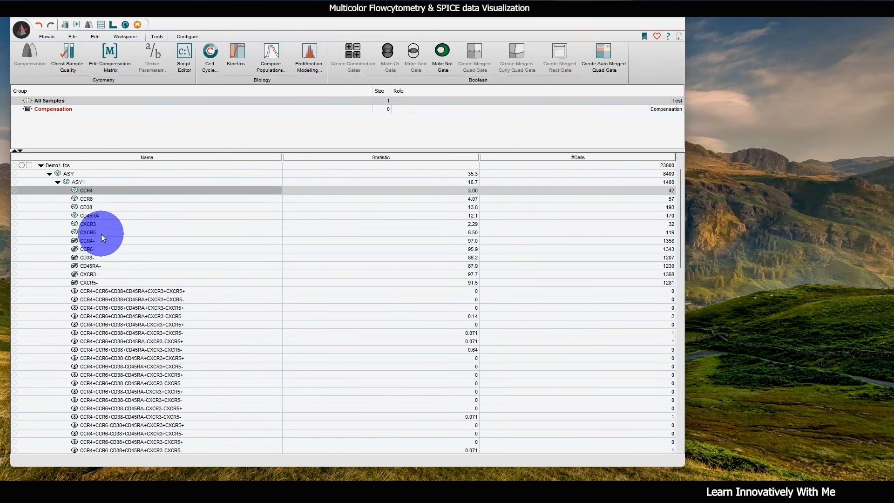
left_click(101, 234, "shift")
right_click(111, 198)
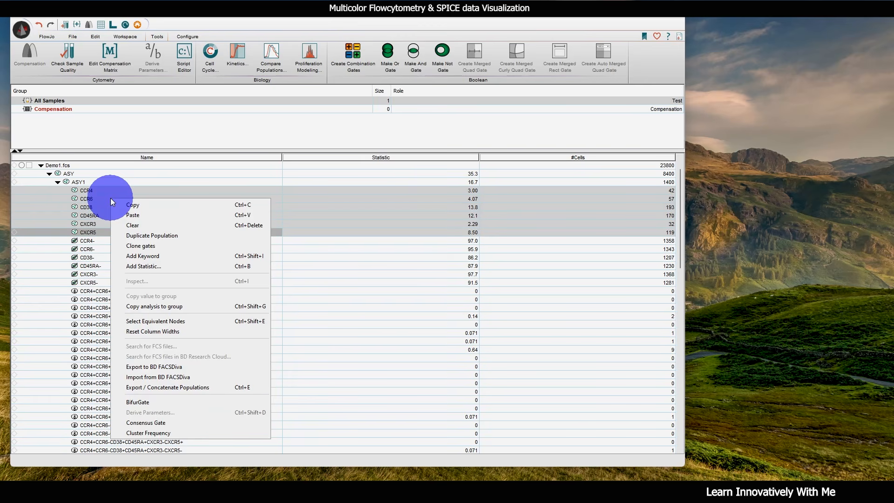
left_click(134, 206)
left_click_drag(679, 230, 132, 245)
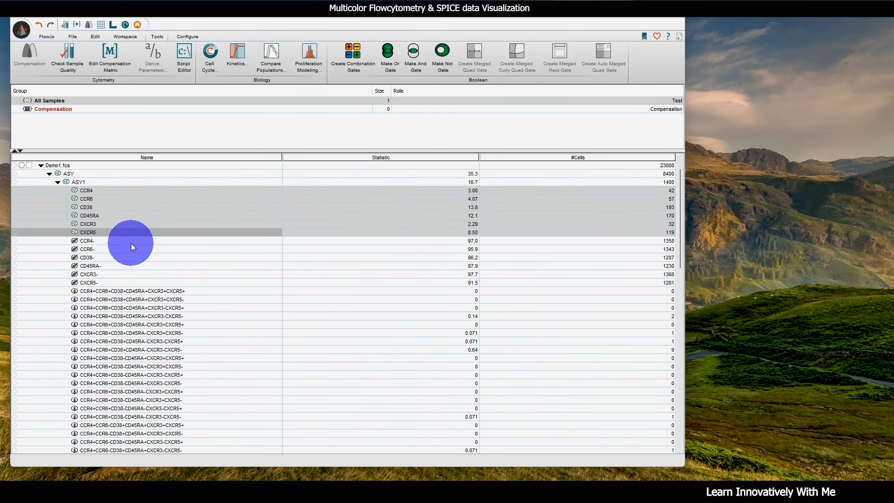
- Collapse ASY1 and paste the copied marker gates onto ASY2–ASY6, EC1–EC6 and VL1–VL5, leaving out the EC and VL parent populations
left_click(57, 182)
left_click(78, 190)
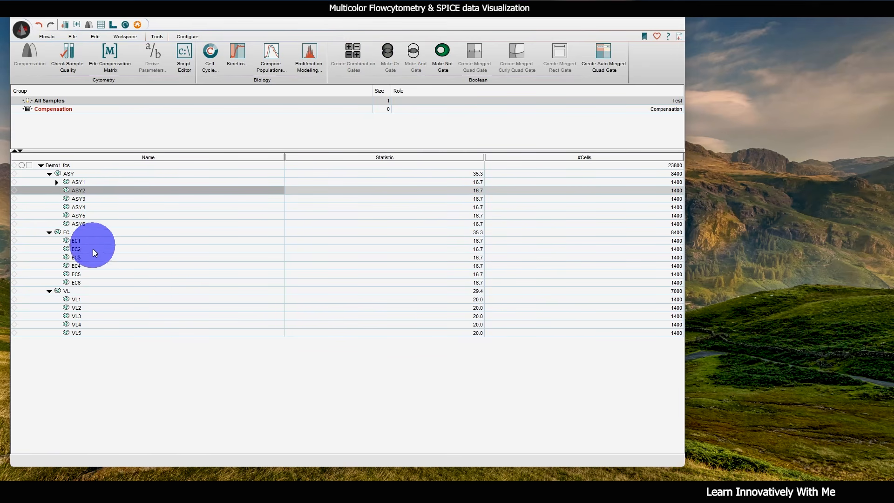
left_click(89, 334, "shift")
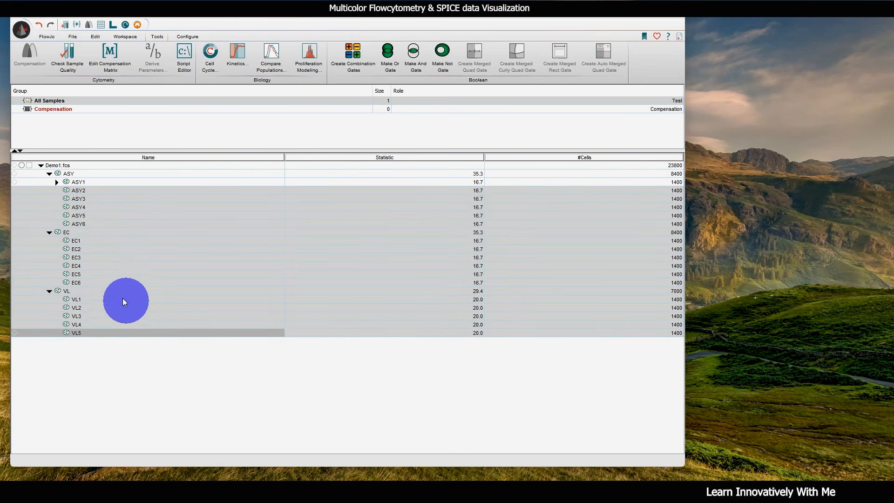
left_click(85, 234, "ctrl")
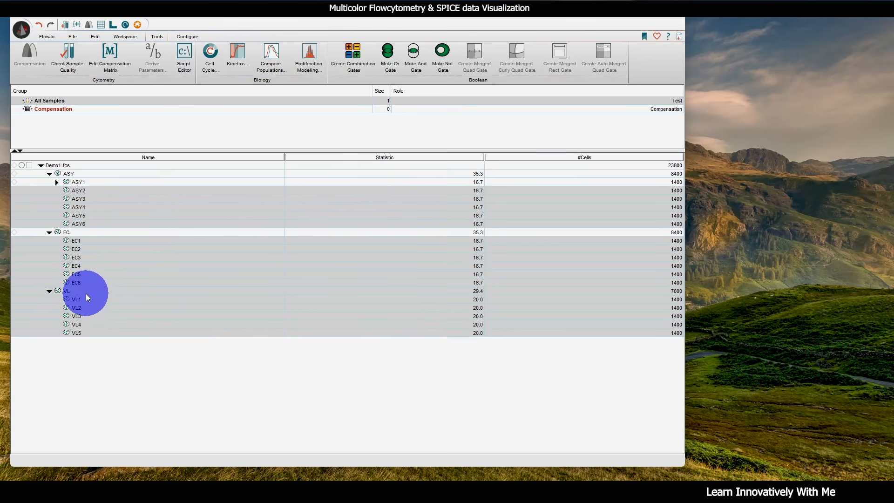
left_click(86, 291, "ctrl")
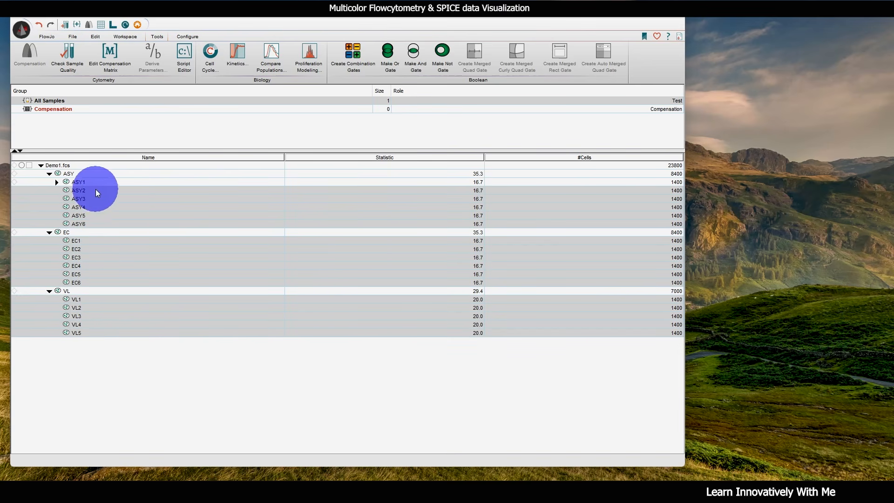
right_click(130, 192)
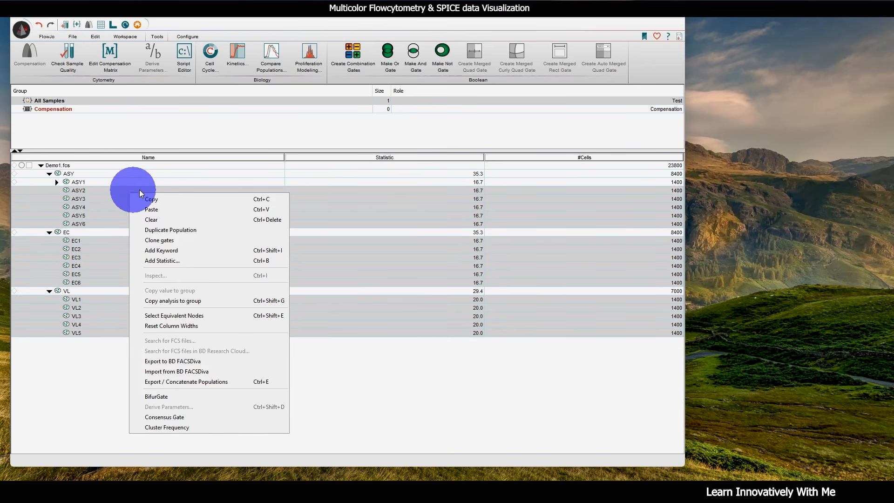
left_click(164, 207)
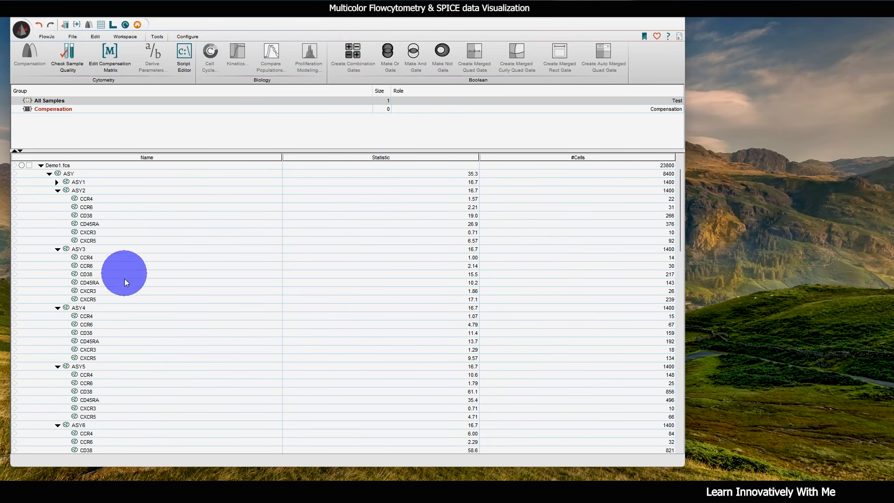
- Create combination gates from the six marker gates CCR4 through CXCR5 under ASY2, keeping the default abbreviations
left_click(107, 201)
left_click(153, 241, "shift")
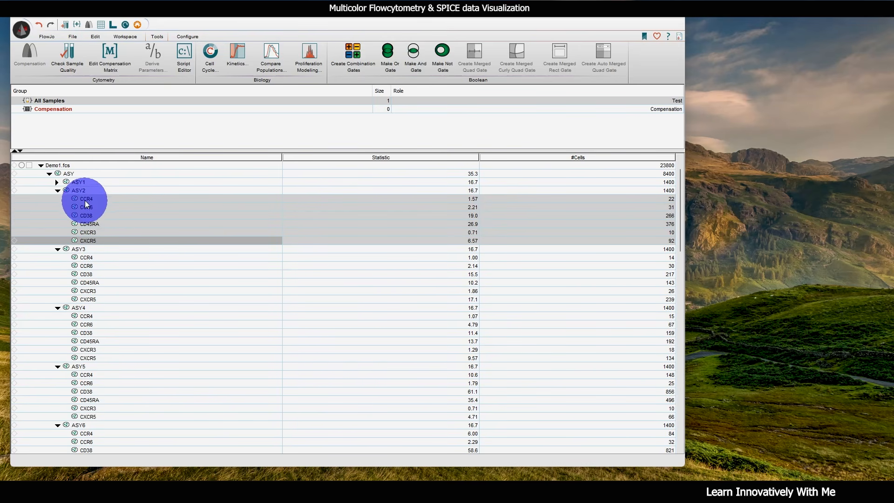
left_click(353, 55)
left_click(423, 281)
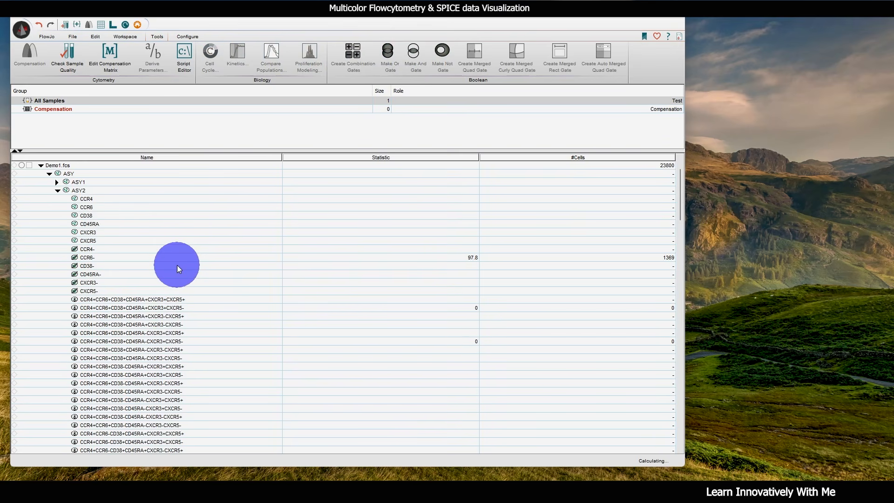
- Create combination gates from the six marker gates CCR4 through CXCR5 under ASY3, keeping the default abbreviations
scroll(178, 268, "down", 20)
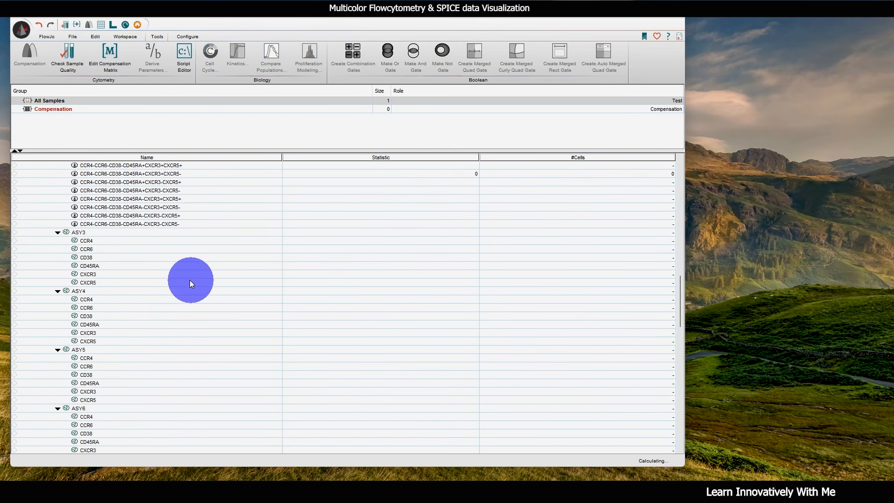
left_click(113, 241)
left_click(108, 283, "shift")
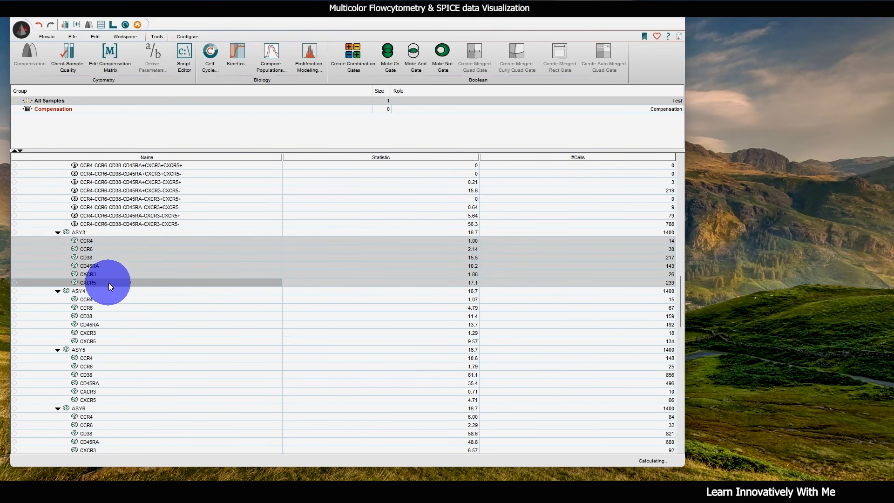
left_click(386, 69)
left_click(422, 282)
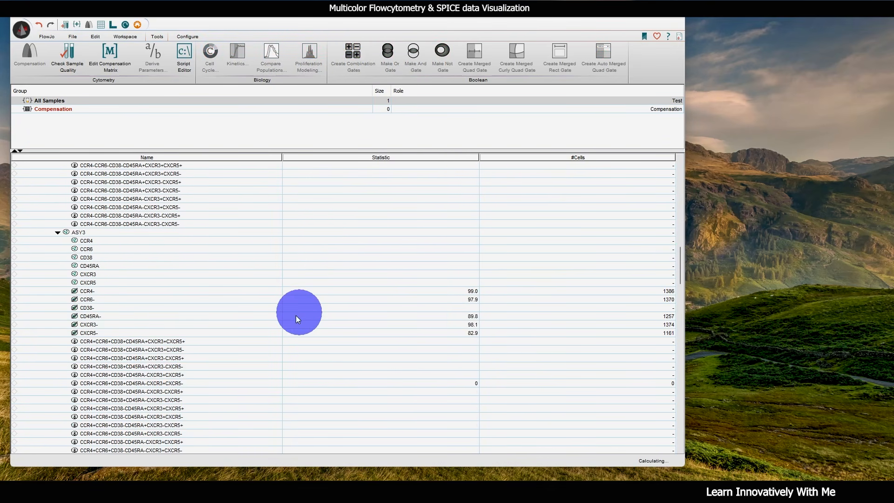
- Create combination gates from the six marker gates CCR4 through CXCR5 under ASY4, keeping the default abbreviations
scroll(296, 318, "down", 17)
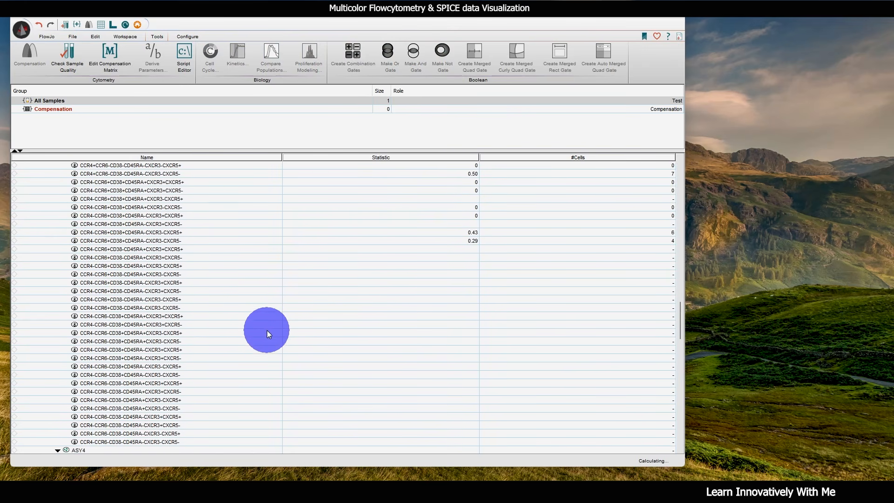
scroll(266, 330, "down", 5)
left_click(104, 332)
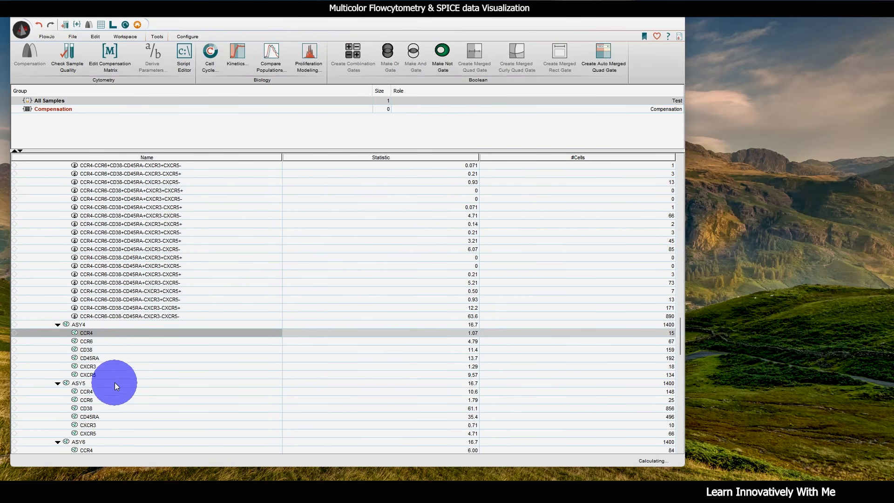
left_click(114, 374, "shift")
left_click(354, 55)
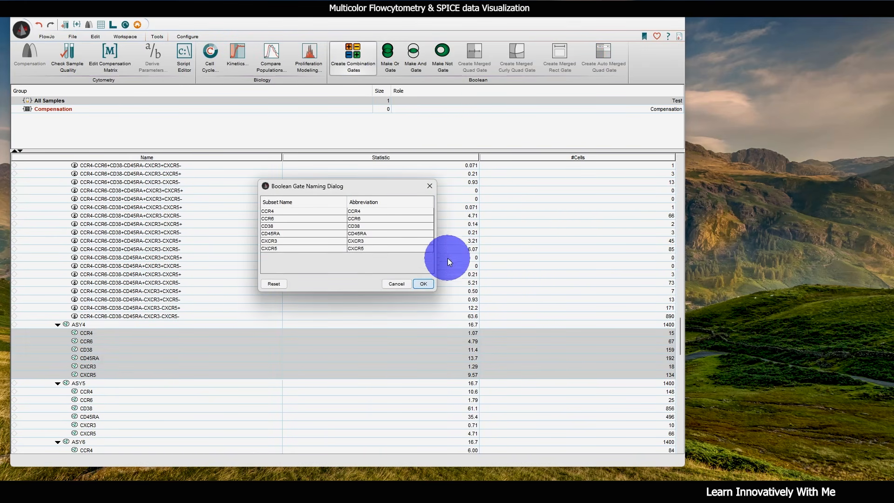
left_click(426, 283)
- Create combination gates from the six marker gates CCR4 through CXCR5 under ASY5, keeping the default abbreviations
left_click(681, 293)
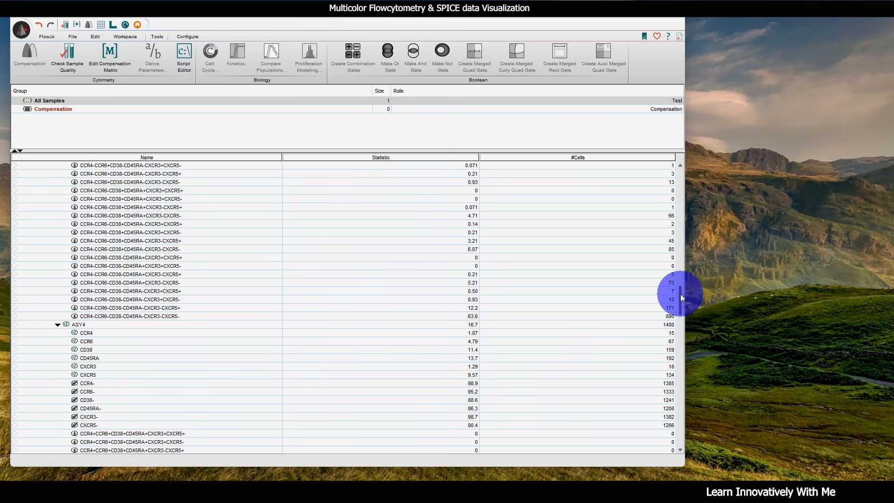
left_click_drag(680, 294, 686, 365)
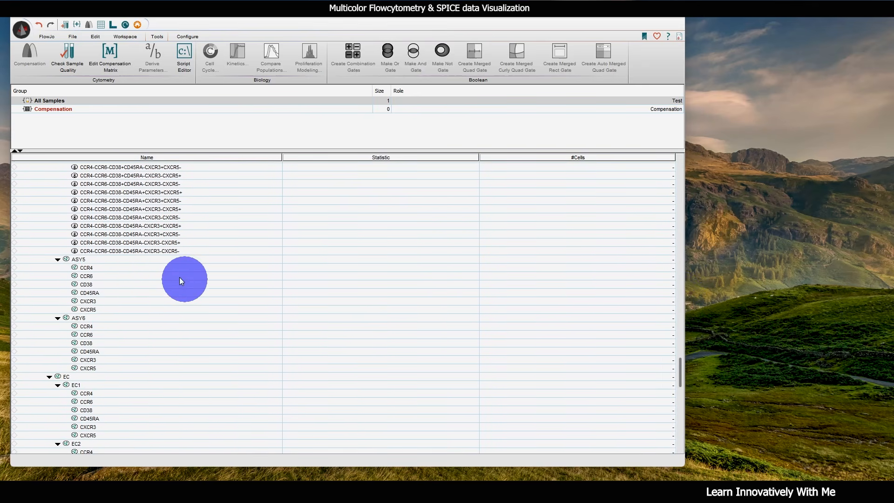
left_click(118, 269)
left_click(106, 310, "shift")
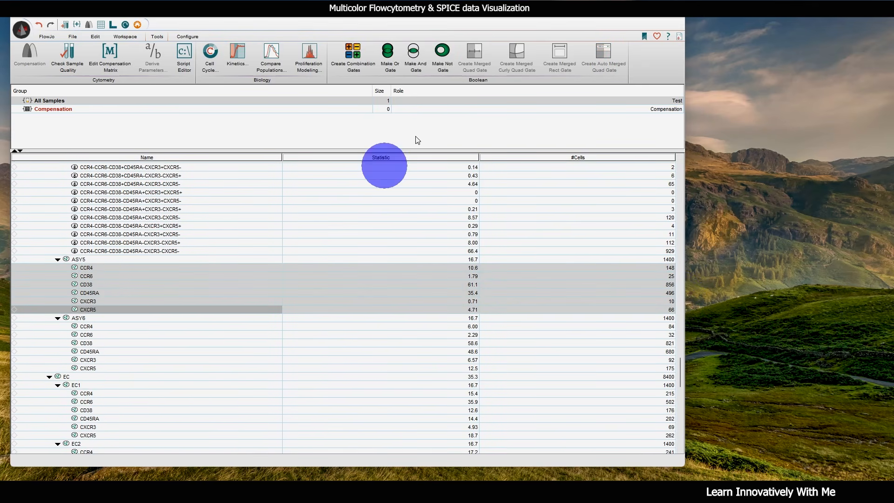
left_click(370, 56)
left_click(421, 282)
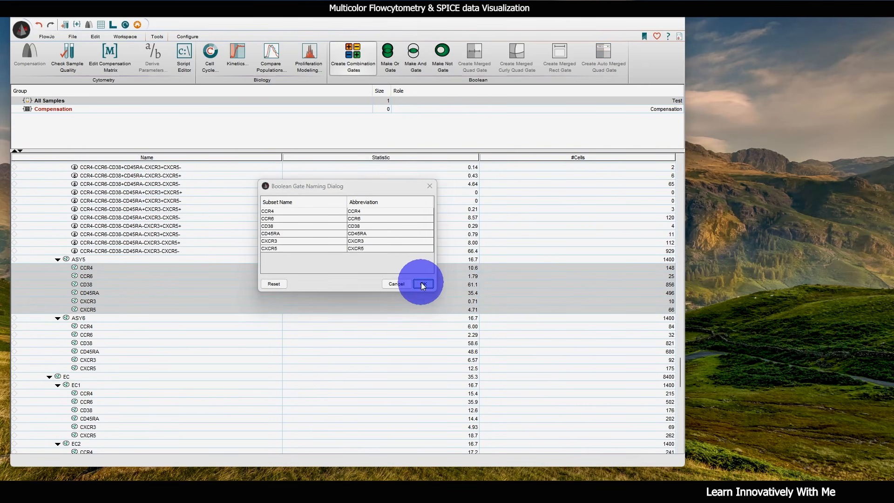
- Create combination gates from the six marker gates CCR4 through CXCR5 under ASY6, keeping the default abbreviations
scroll(628, 220, "down", 3)
scroll(661, 301, "down", 20)
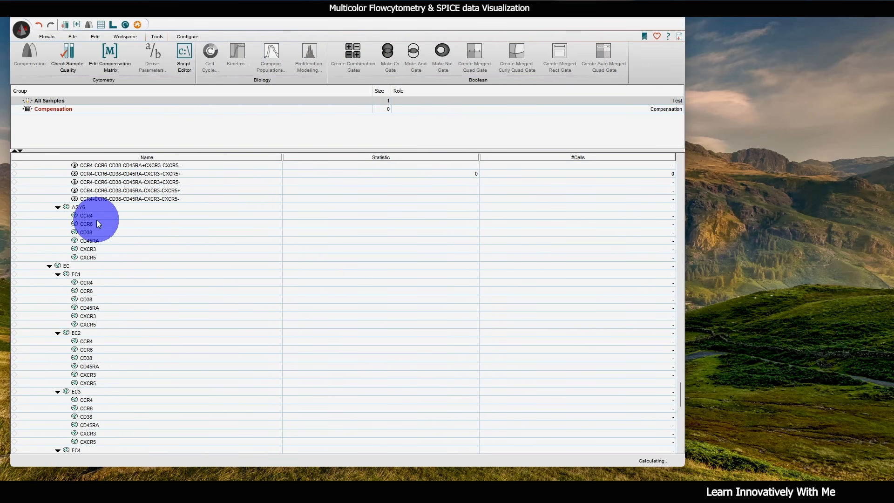
left_click(105, 215)
left_click(104, 258, "shift")
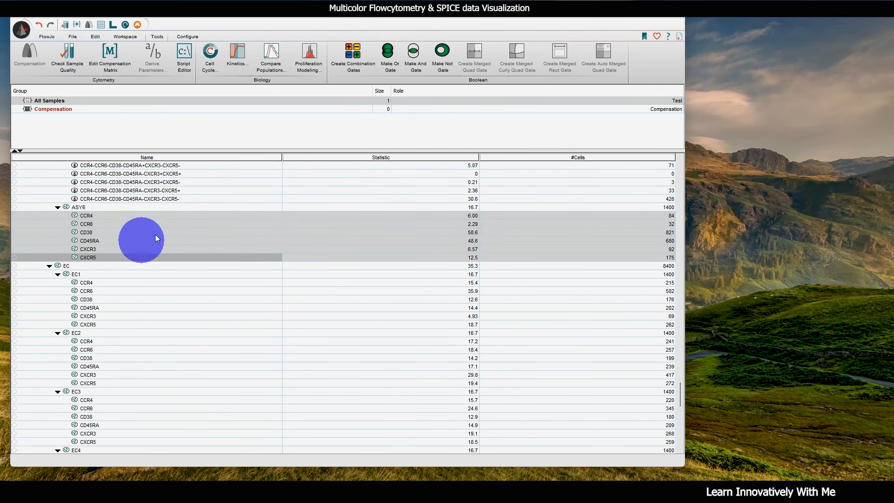
left_click(342, 65)
left_click(423, 284)
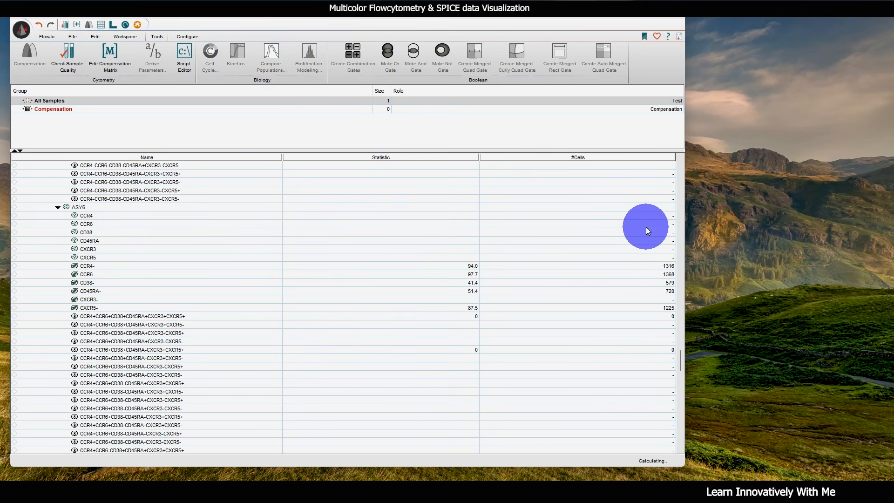
- Create combination gates from the six marker gates CCR4 through CXCR5 under EC1, keeping the default abbreviations
left_click_drag(680, 357, 684, 399)
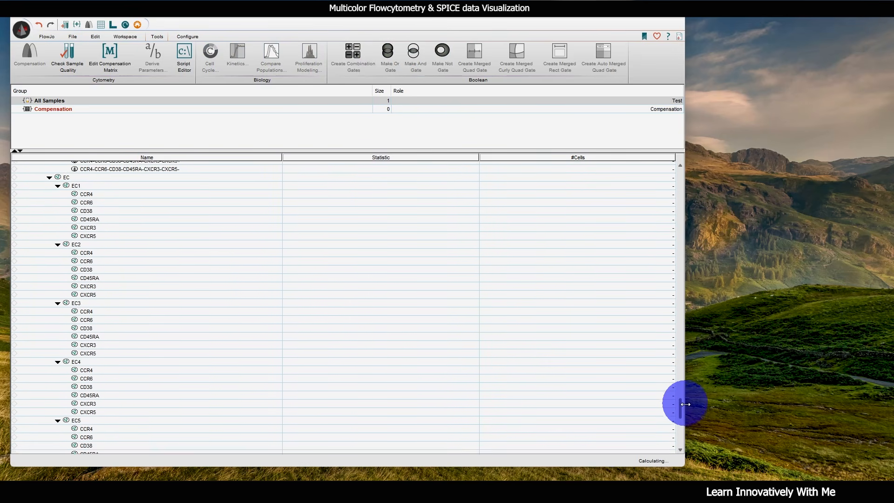
left_click(89, 247)
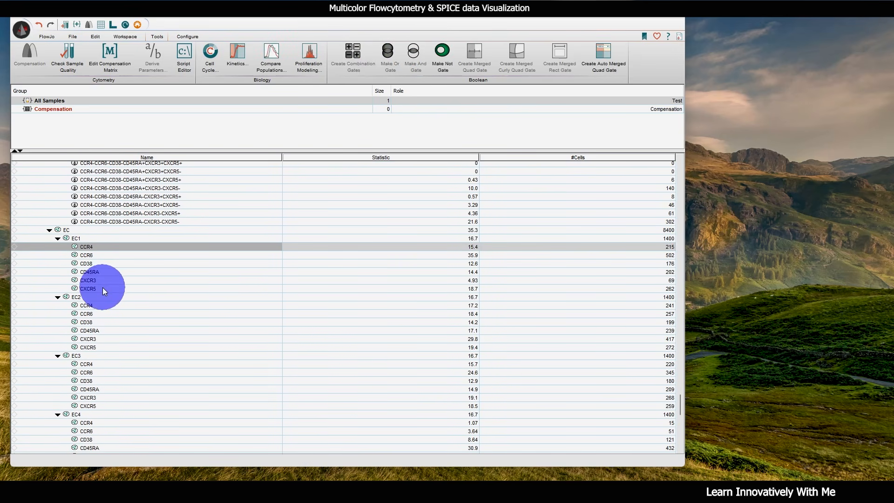
left_click(101, 286, "shift")
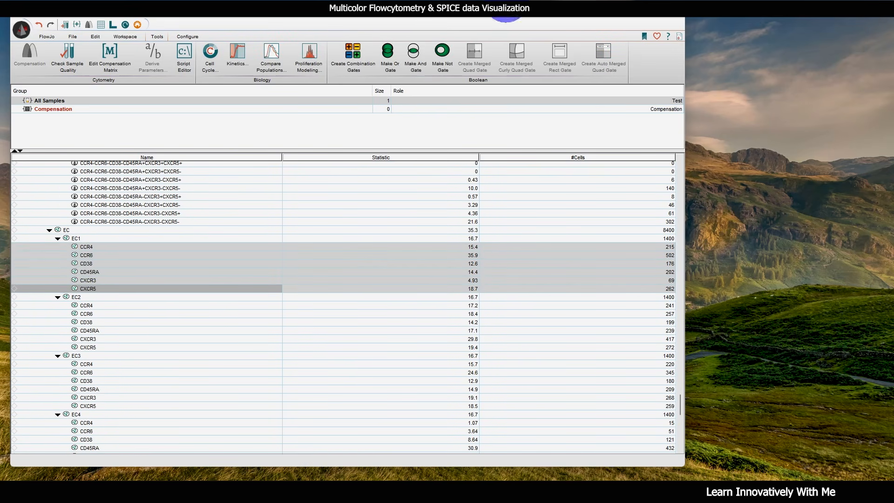
left_click(351, 56)
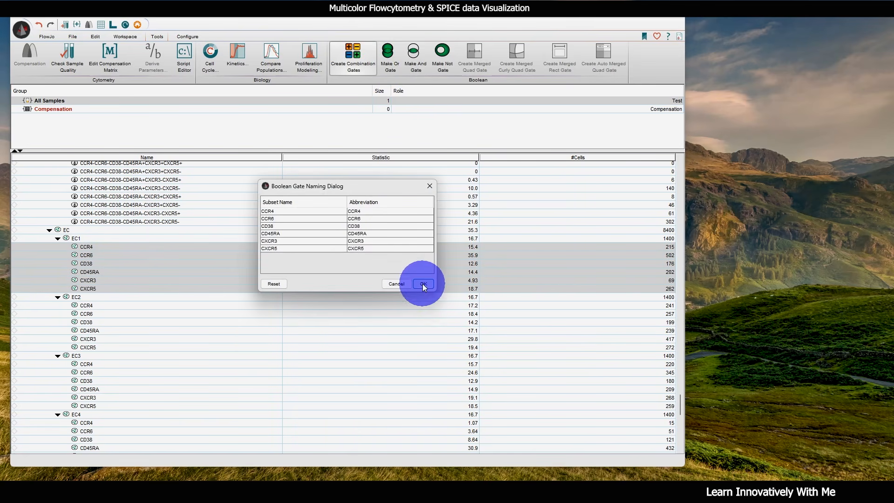
left_click(422, 284)
- Create combination gates from the six marker gates CCR4 through CXCR5 under EC2, keeping the default abbreviations
scroll(582, 302, "down", 10)
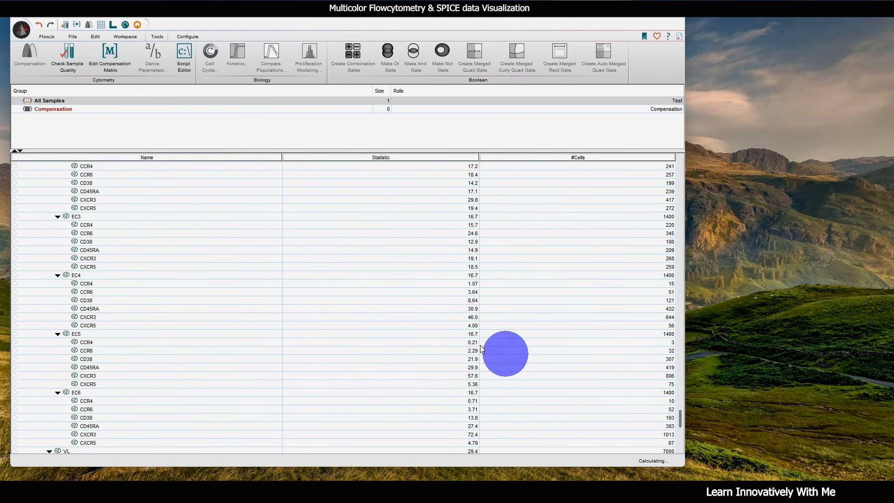
left_click(110, 242)
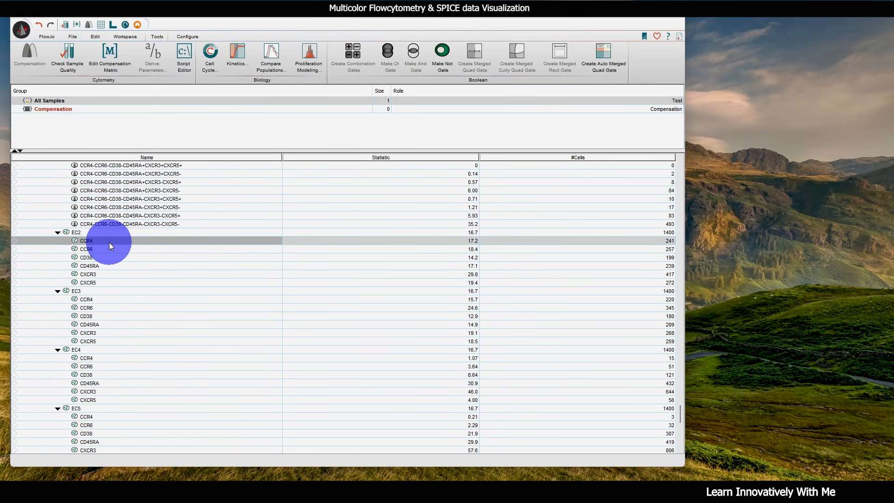
left_click(93, 282, "shift")
left_click(341, 64)
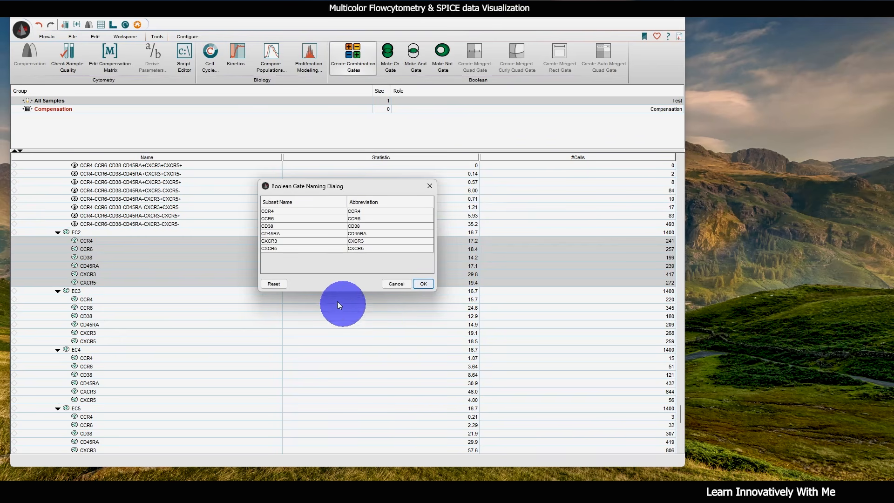
left_click(423, 284)
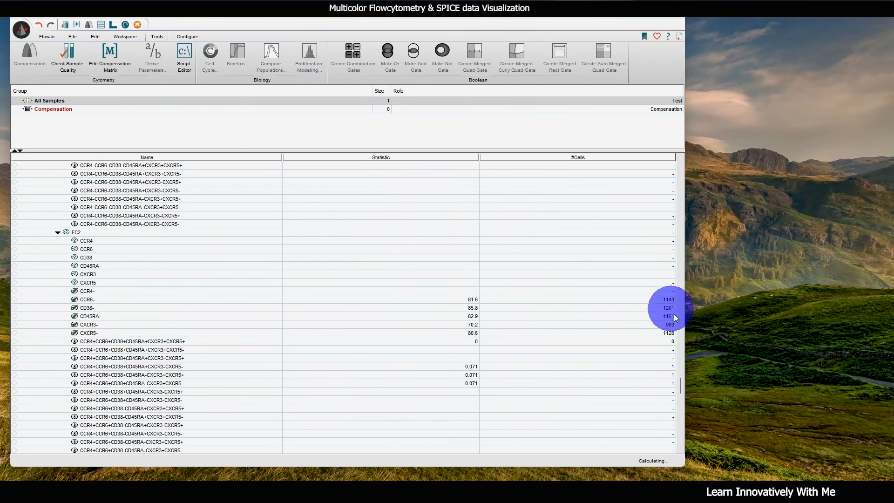
- Create combination gates from the six marker gates CCR4 through CXCR5 under EC3, keeping the default abbreviations
left_click_drag(680, 385, 680, 427)
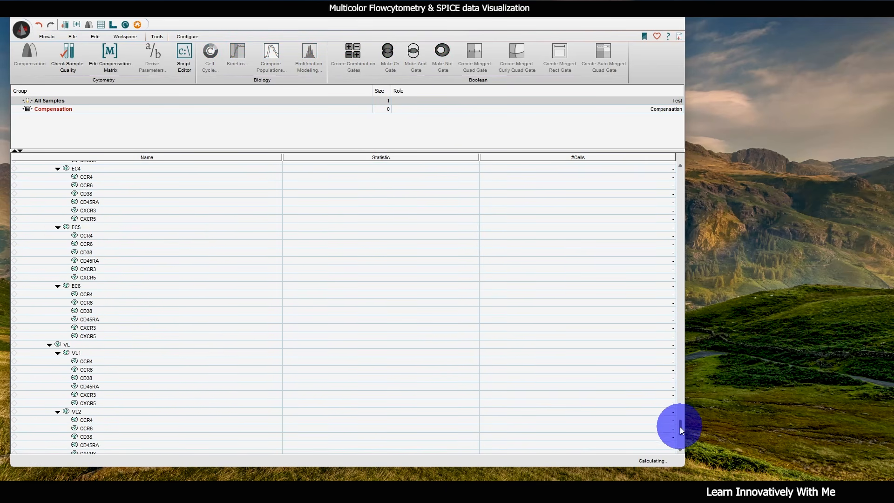
scroll(198, 237, "up", 5)
left_click(105, 241)
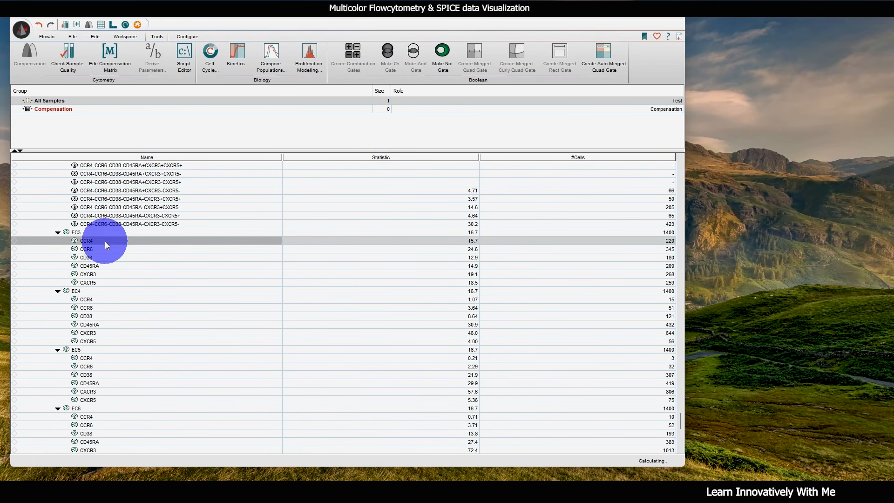
left_click(98, 282, "shift")
left_click(356, 55)
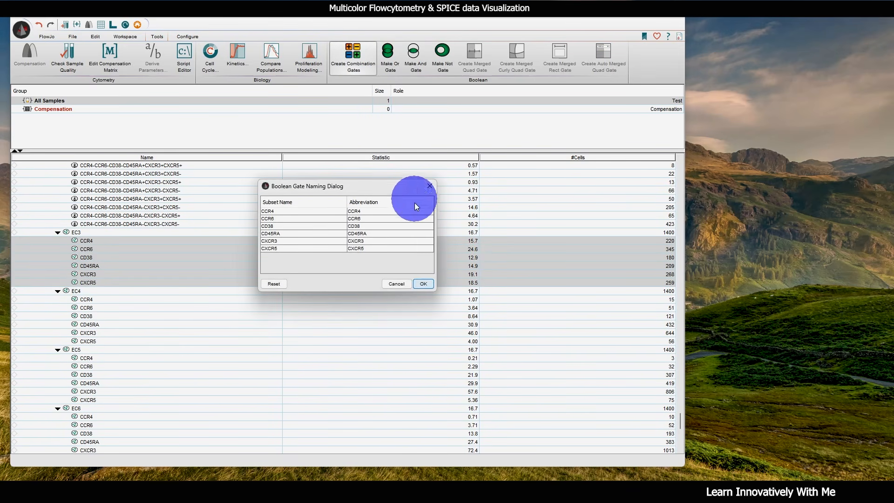
left_click(423, 283)
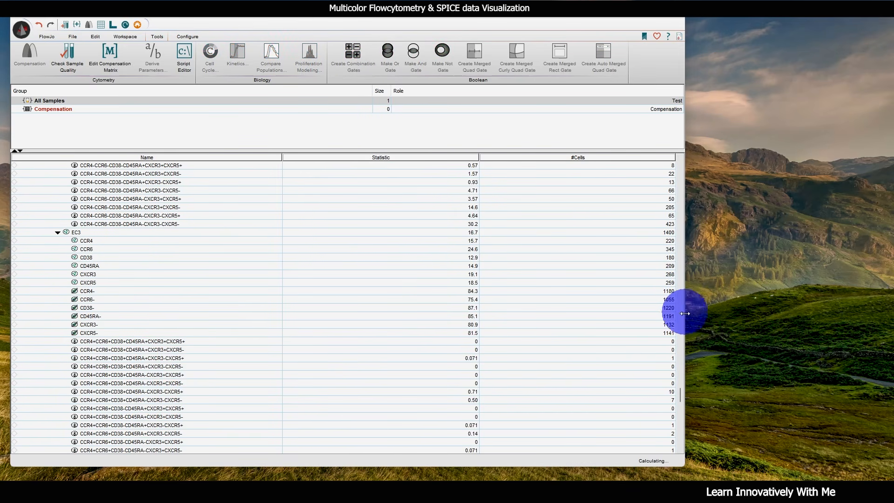
- Create combination gates from the six marker gates CCR4 through CXCR5 under EC4, keeping the default abbreviations
left_click_drag(681, 397, 682, 429)
left_click(113, 182)
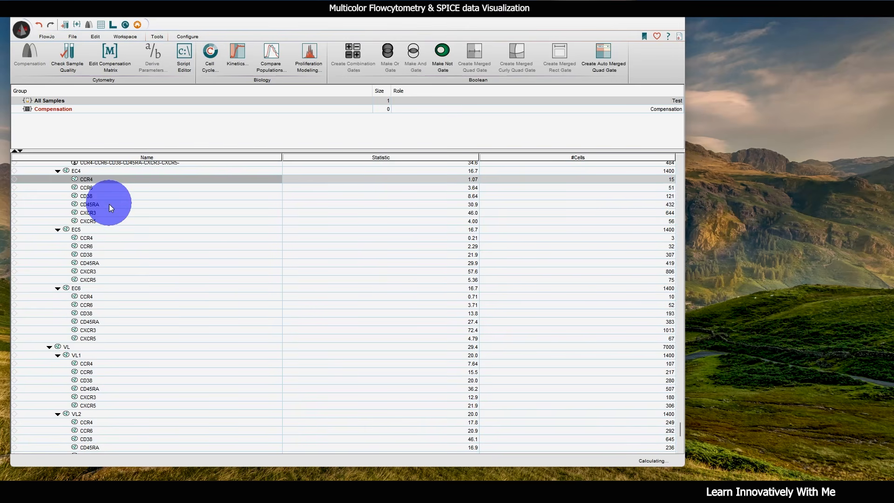
left_click(167, 221, "shift")
left_click(356, 54)
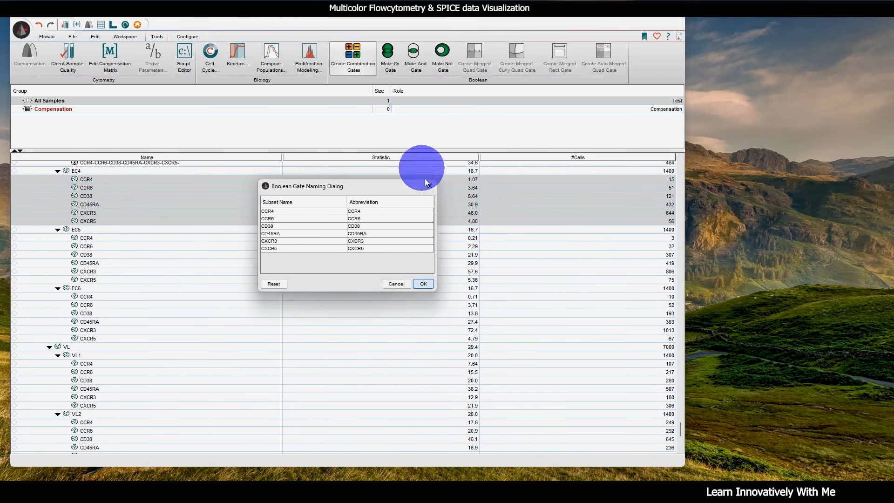
left_click(418, 283)
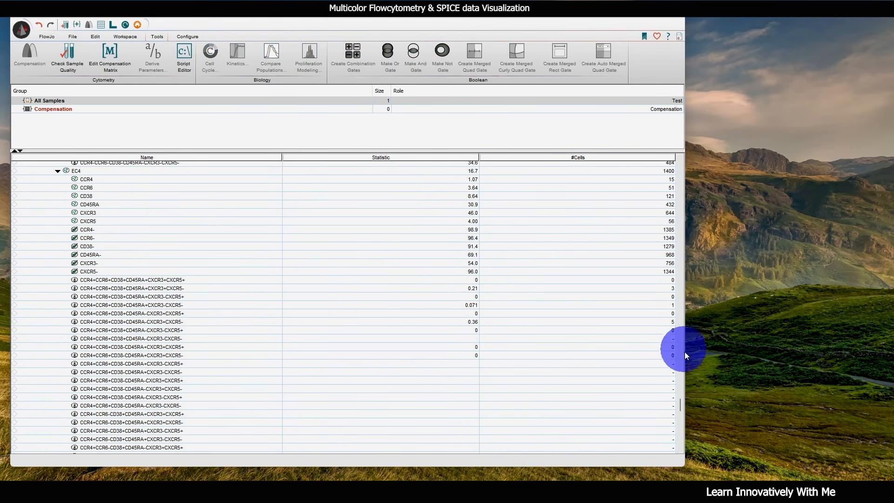
- Create combination gates from the six marker gates CCR4 through CXCR5 under EC5, keeping the default abbreviations
left_click_drag(680, 403, 683, 433)
scroll(196, 305, "up", 4)
left_click(93, 240)
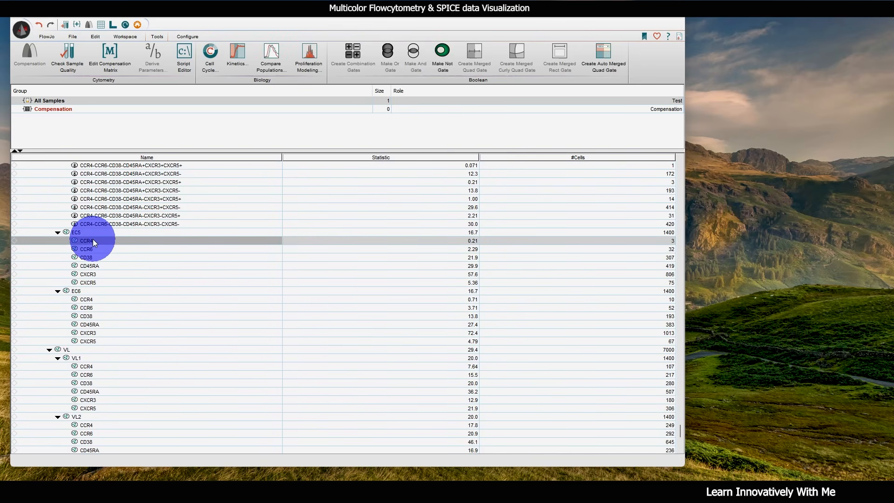
left_click(91, 282, "shift")
left_click(352, 56)
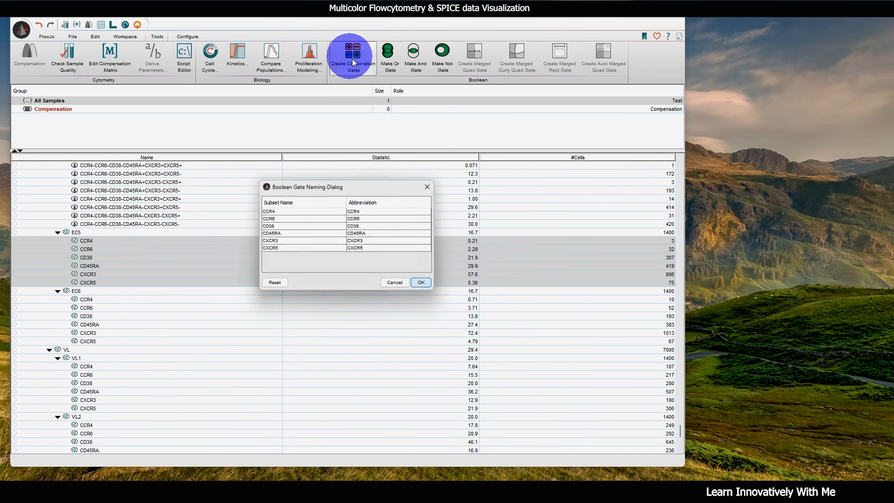
left_click(421, 285)
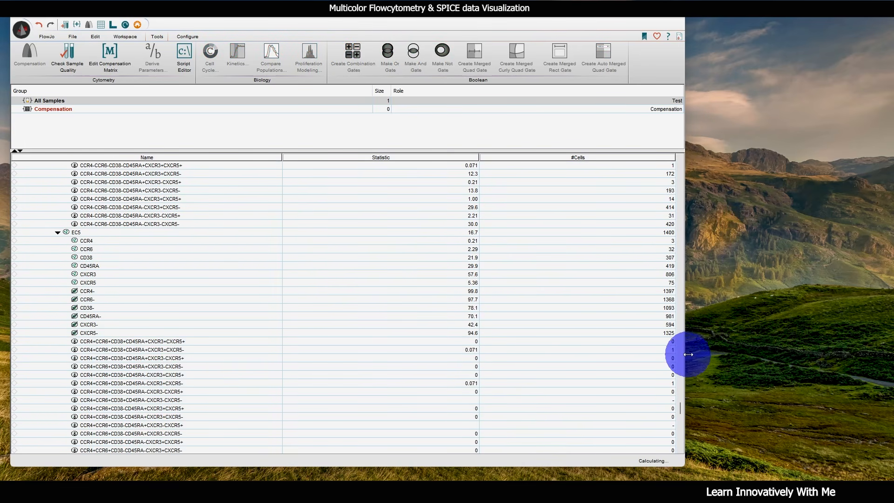
- Create combination gates from the six marker gates CCR4 through CXCR5 under EC6, keeping the default abbreviations
left_click_drag(681, 406, 684, 434)
left_click(108, 232)
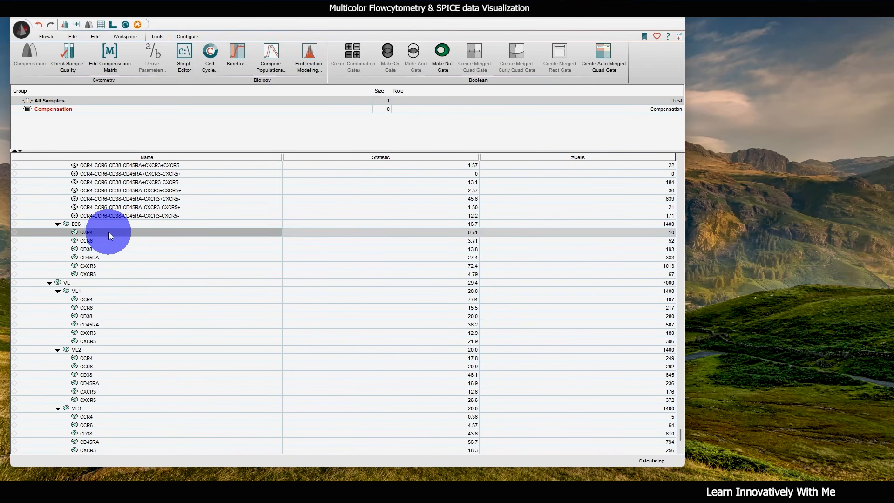
left_click(108, 273, "shift")
left_click(345, 62)
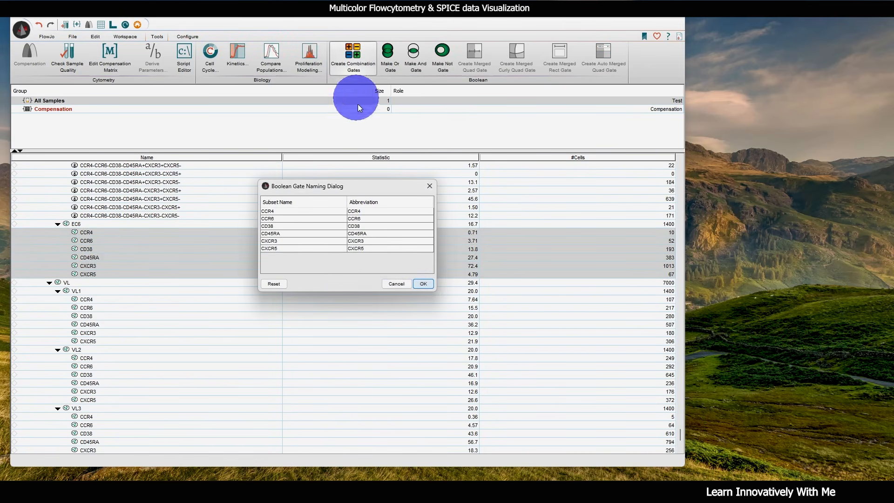
left_click(422, 283)
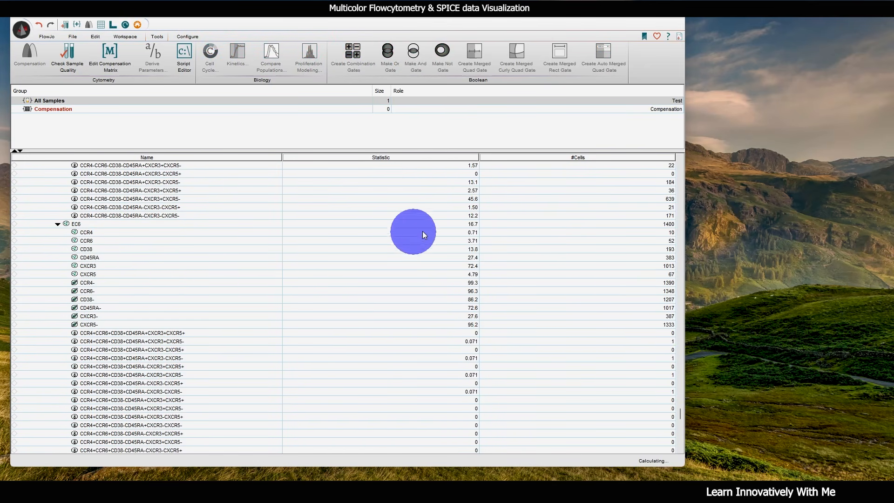
- Create combination gates from the six marker gates CCR4 through CXCR5 under VL1, keeping the default abbreviations
left_click_drag(682, 411, 681, 436)
left_click(98, 260)
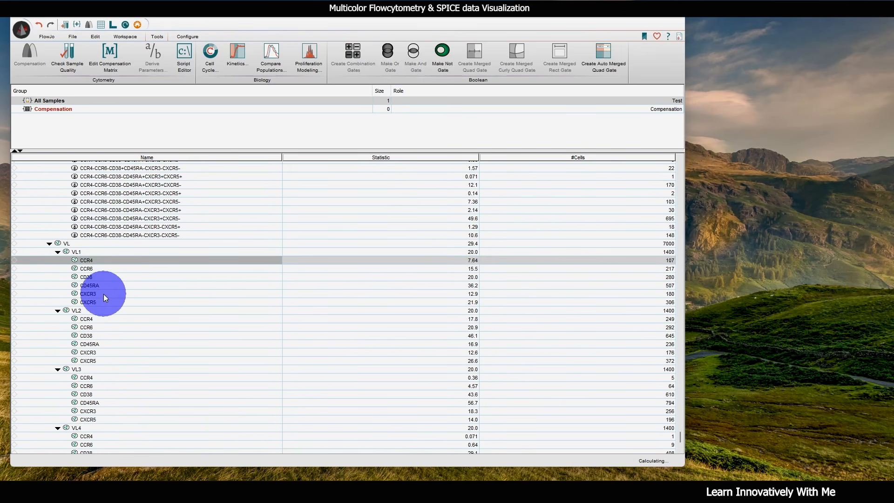
left_click(103, 302, "shift")
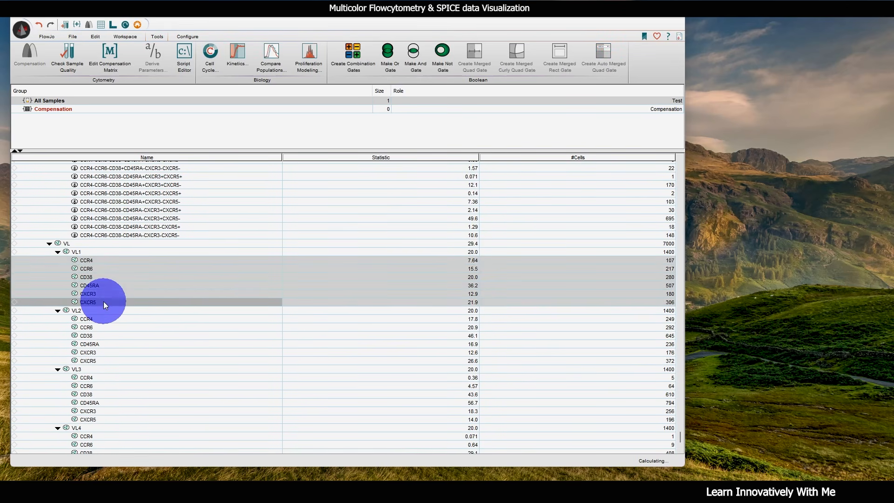
left_click(346, 56)
left_click(420, 284)
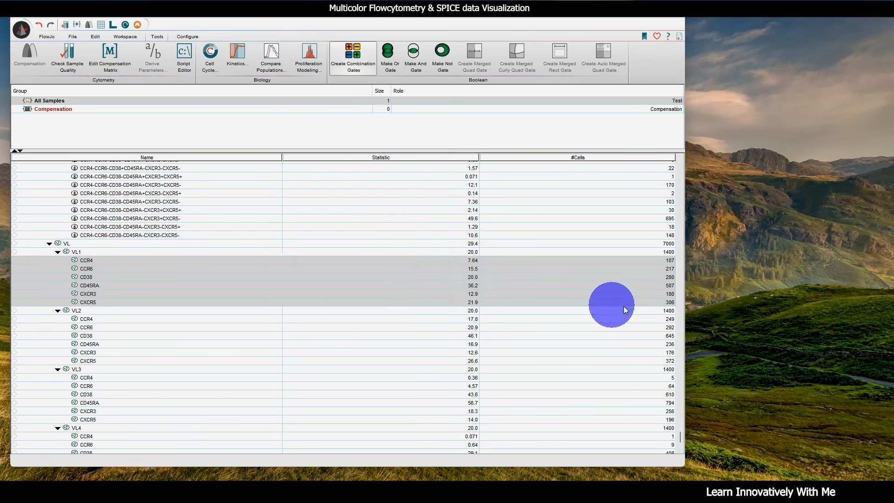
- Create combination gates from the six marker gates CCR4 through CXCR5 under VL2, keeping the default abbreviations
left_click_drag(680, 417, 682, 444)
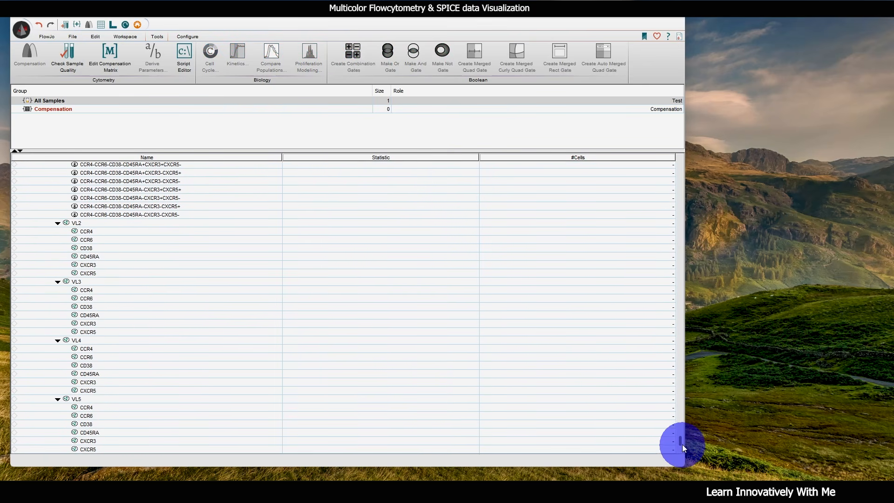
left_click(118, 232)
left_click(107, 274, "shift")
left_click(356, 56)
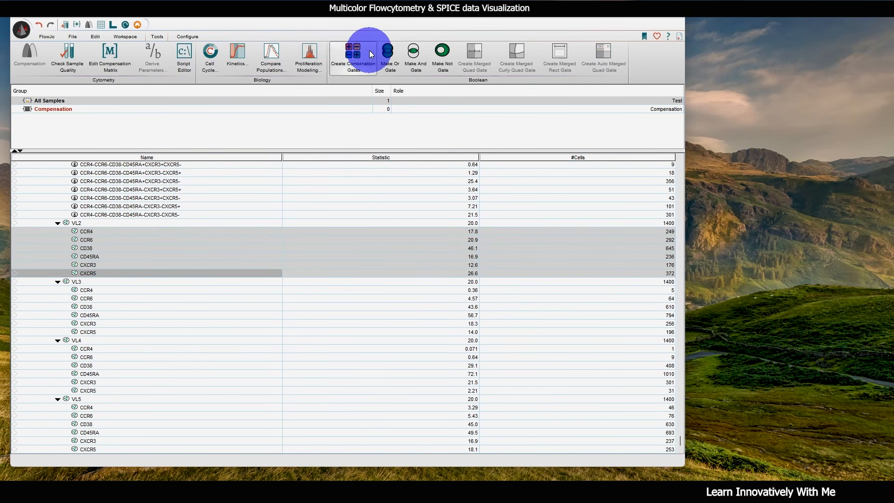
left_click(422, 284)
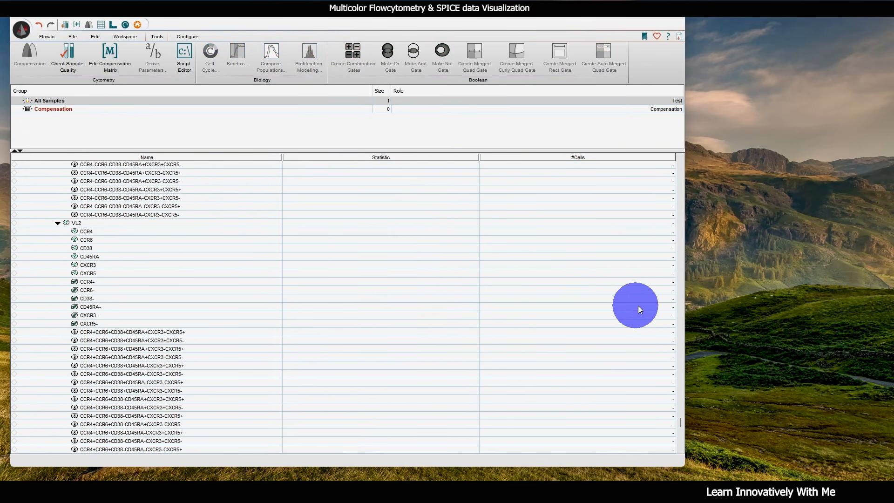
- Create combination gates from the six marker gates CCR4 through CXCR5 under VL3, keeping the default abbreviations
left_click_drag(680, 421, 680, 439)
left_click(111, 291)
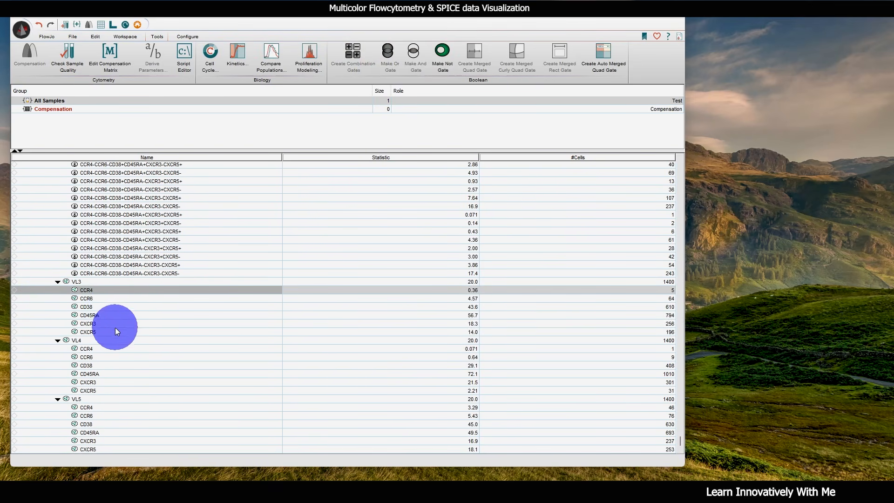
left_click(122, 330, "shift")
left_click(350, 64)
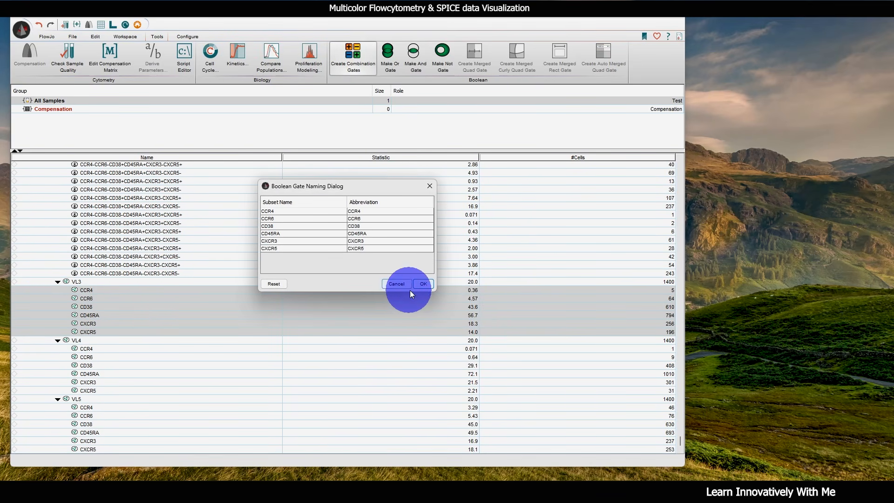
left_click(421, 284)
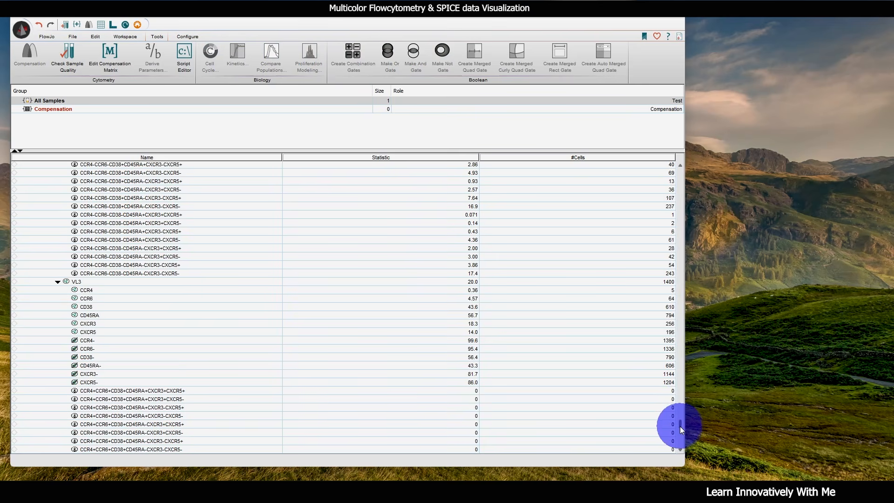
- Create combination gates from the six marker gates CCR4 through CXCR5 under VL4, keeping the default abbreviations
left_click_drag(679, 426, 681, 445)
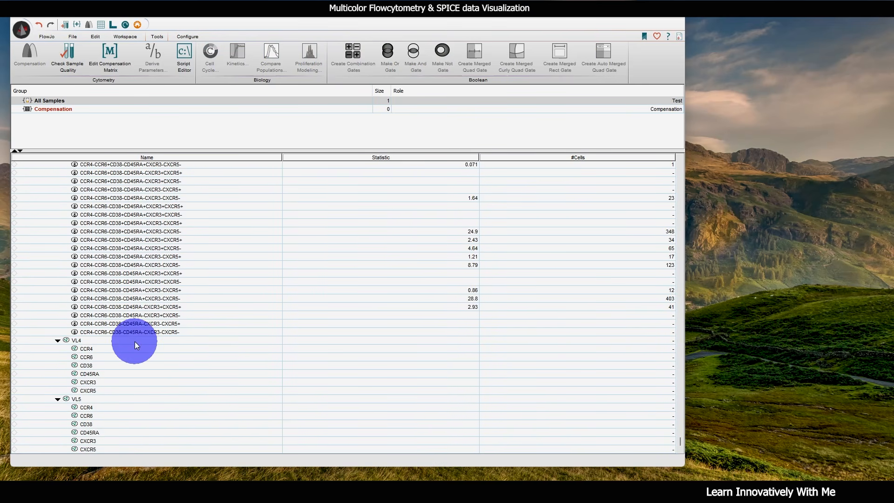
left_click(110, 349)
left_click(97, 391, "shift")
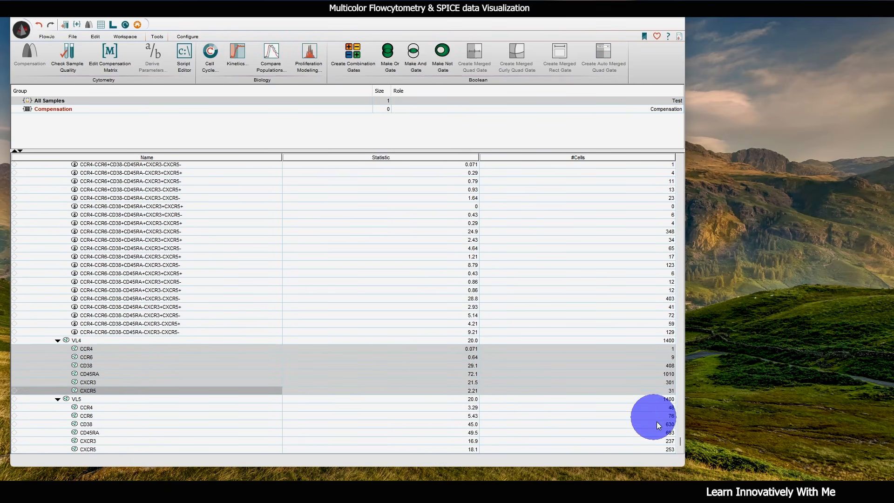
left_click(353, 54)
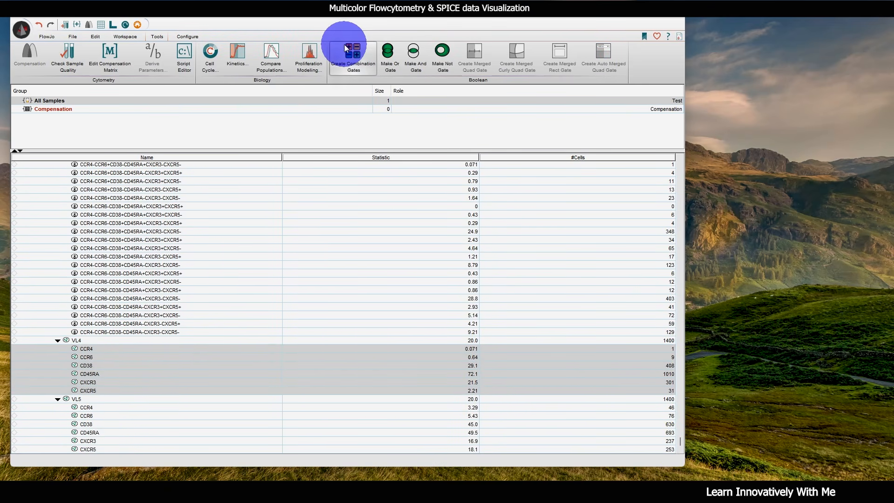
left_click(427, 284)
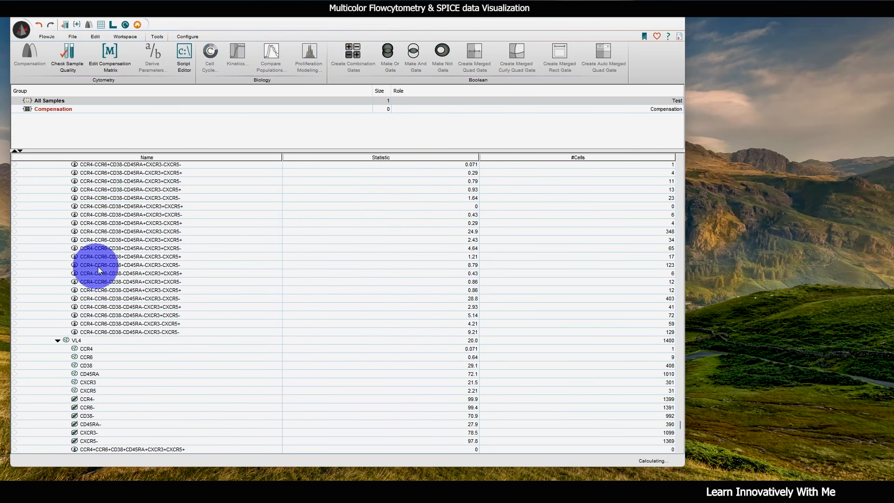
- Create combination gates from the six marker gates CCR4 through CXCR5 under VL5, keeping the default abbreviations
scroll(96, 265, "down", 5)
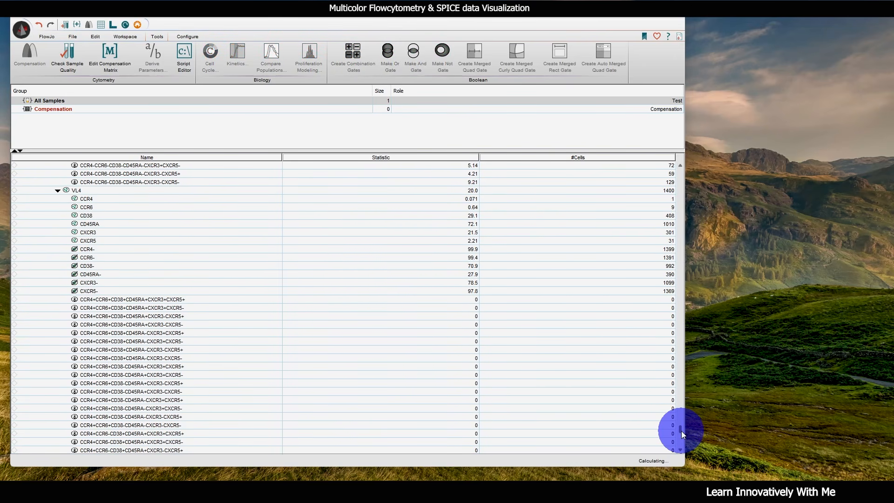
left_click_drag(680, 431, 683, 453)
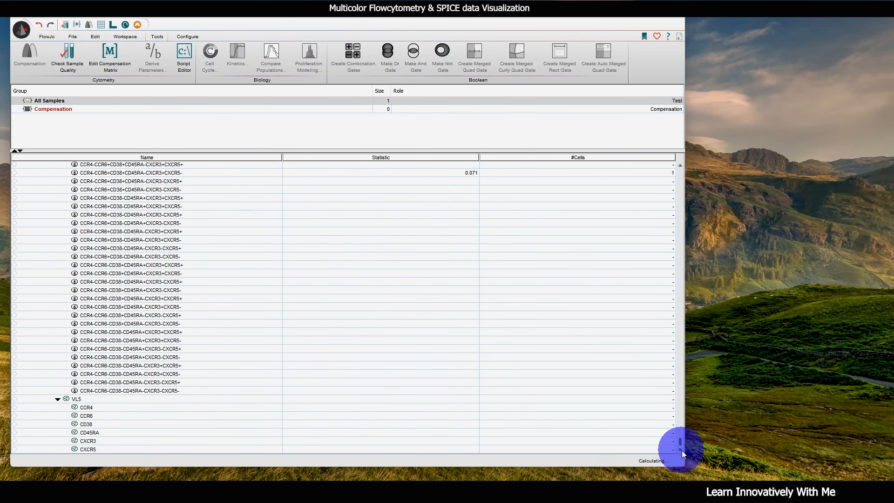
left_click(123, 404)
left_click(107, 448, "shift")
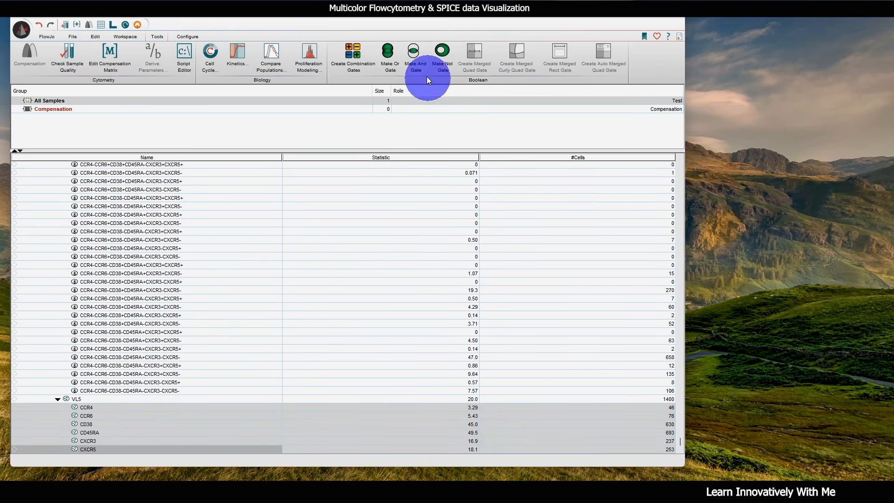
left_click(353, 53)
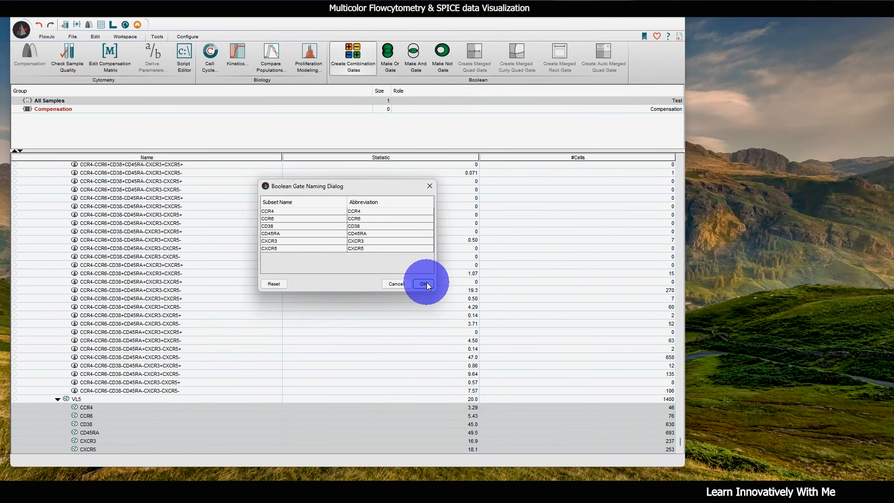
left_click(426, 283)
scroll(191, 401, "down", 1)
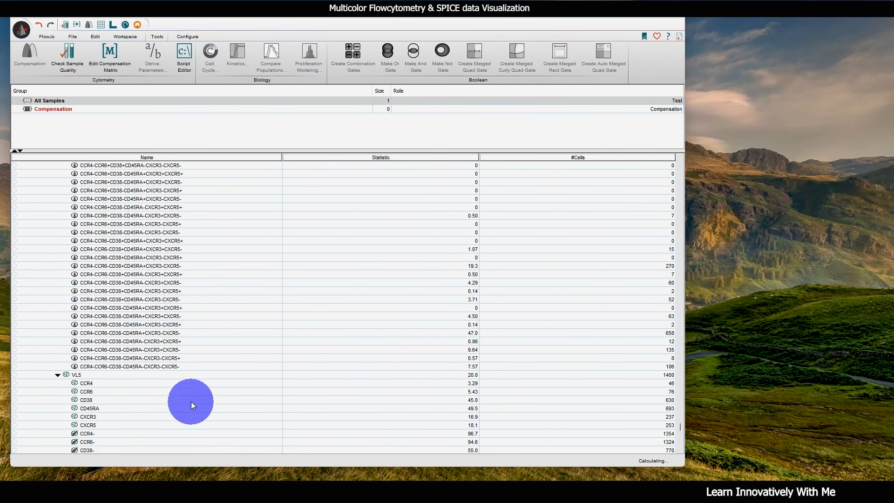
scroll(191, 401, "down", 6)
scroll(178, 357, "down", 4)
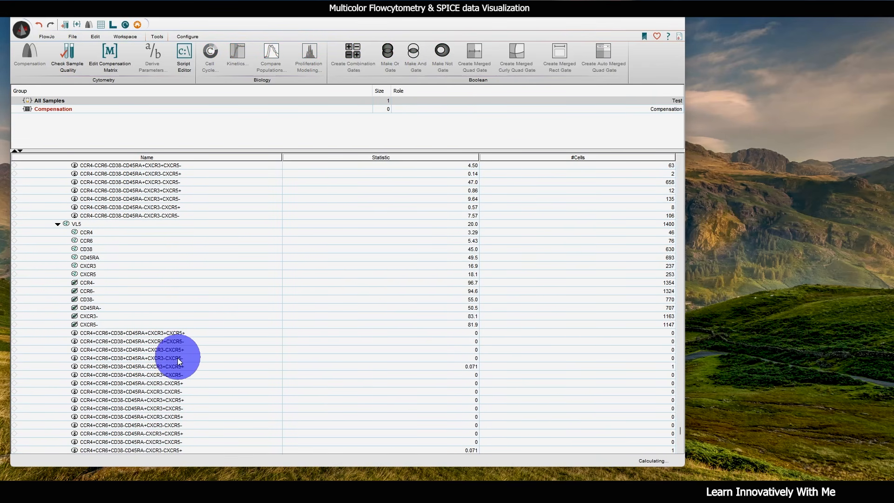
scroll(177, 358, "down", 7)
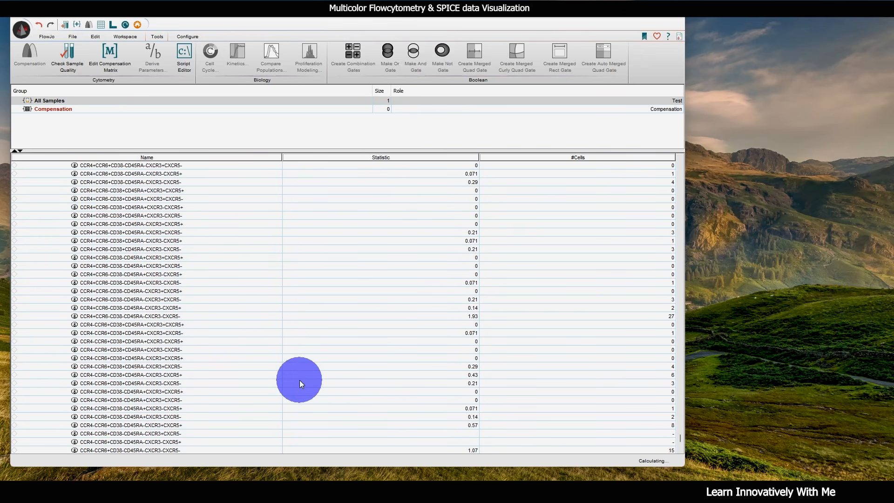
- Narrow the workspace window, open the Table Editor, and place its window beside the workspace
left_click_drag(680, 440, 683, 160)
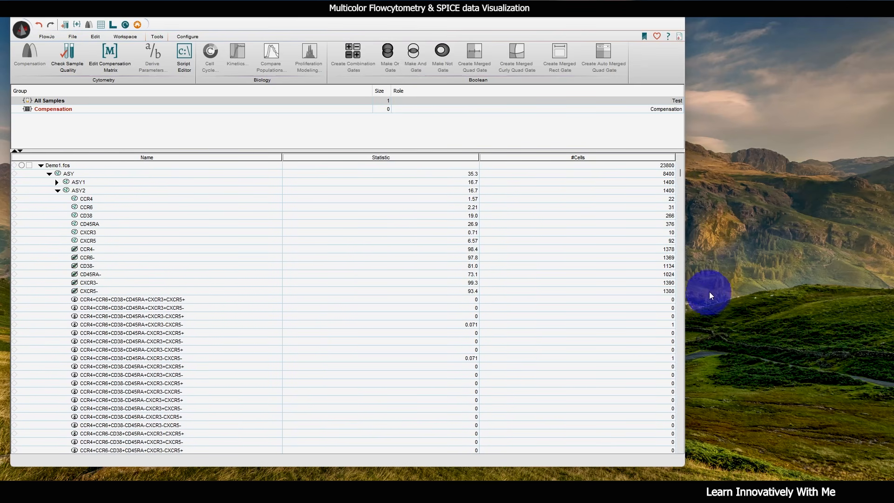
left_click_drag(684, 285, 361, 232)
left_click_drag(361, 232, 322, 231)
left_click(101, 25)
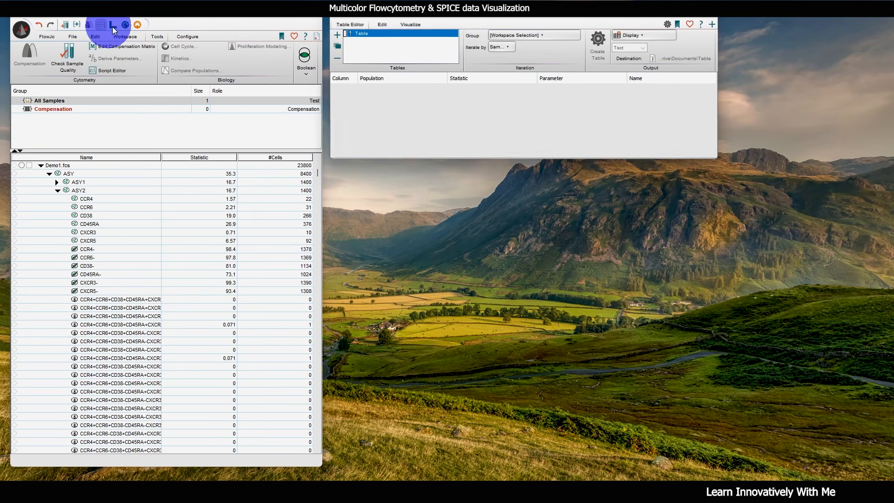
left_click_drag(450, 18, 583, 20)
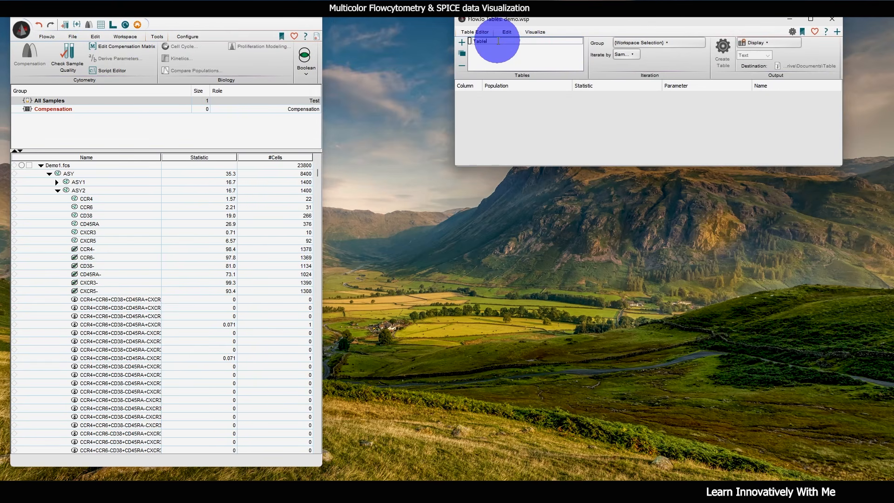
- Rename the table as ASY and widen the workspace window until the full combination gate names fit
double_click(512, 41)
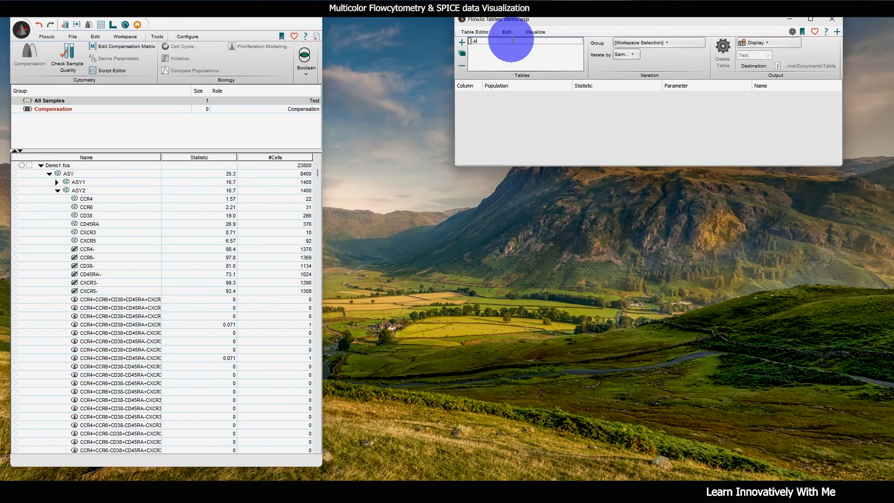
type("ASY")
key("Return")
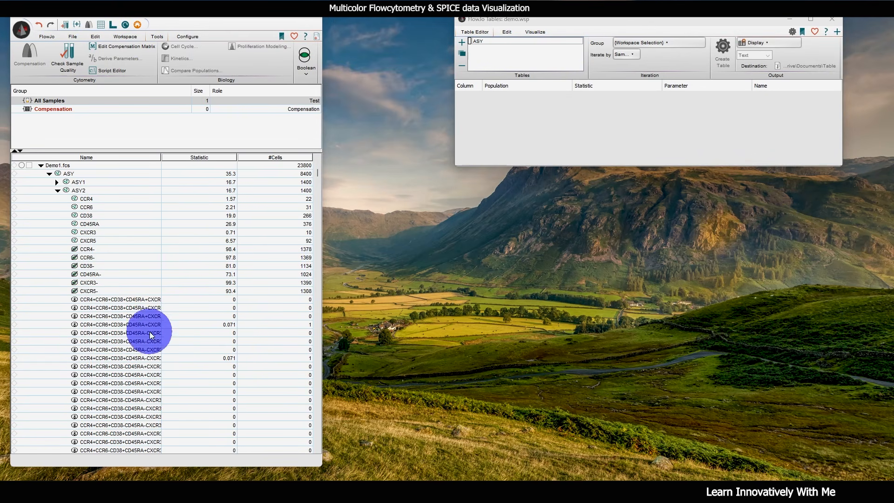
left_click_drag(322, 239, 430, 256)
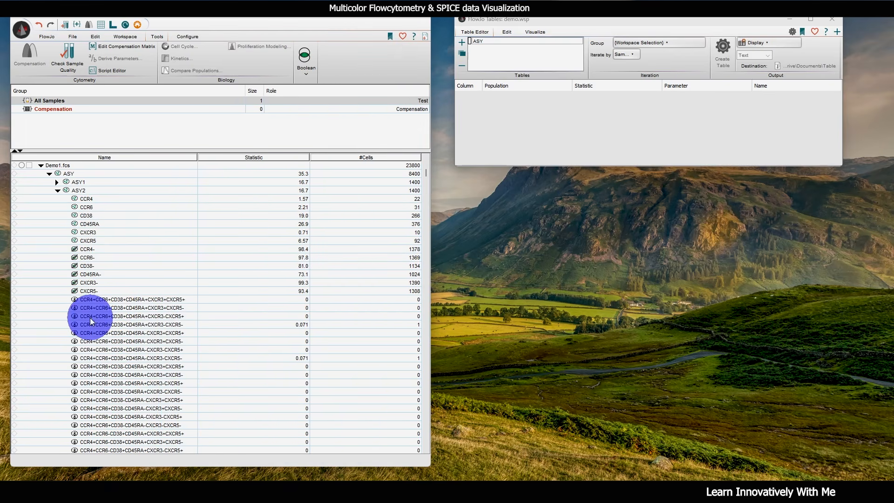
left_click(134, 301)
scroll(353, 260, "down", 2)
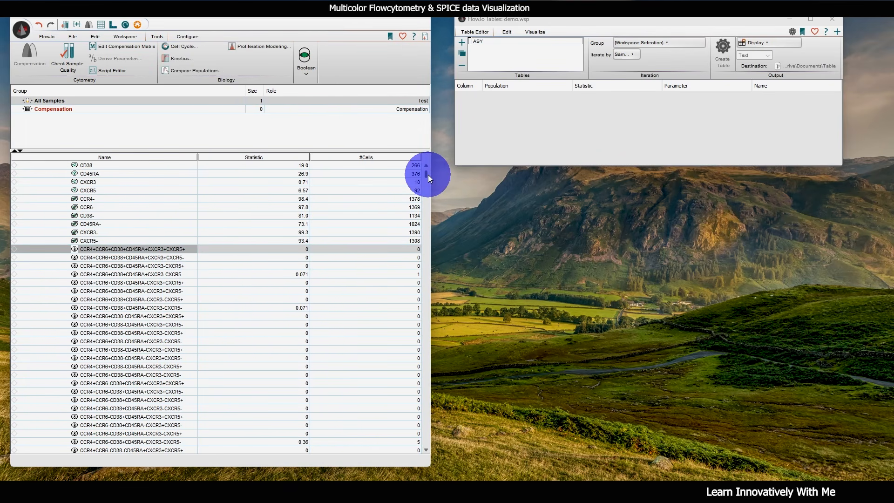
left_click_drag(427, 175, 425, 255)
left_click(129, 340, "shift")
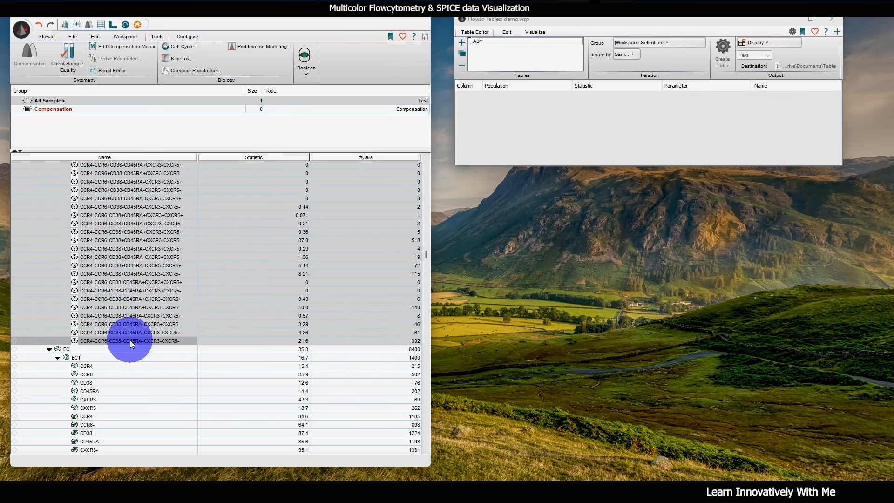
scroll(180, 247, "up", 5)
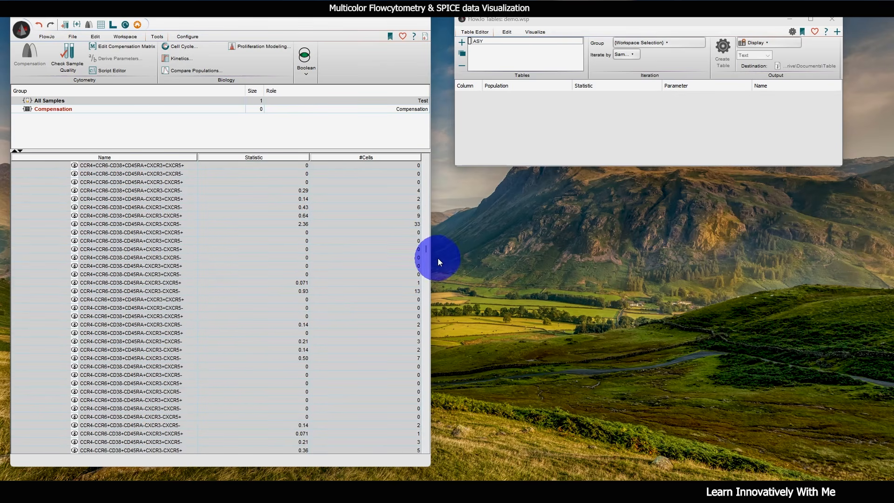
left_click_drag(423, 250, 428, 188)
scroll(167, 278, "up", 15)
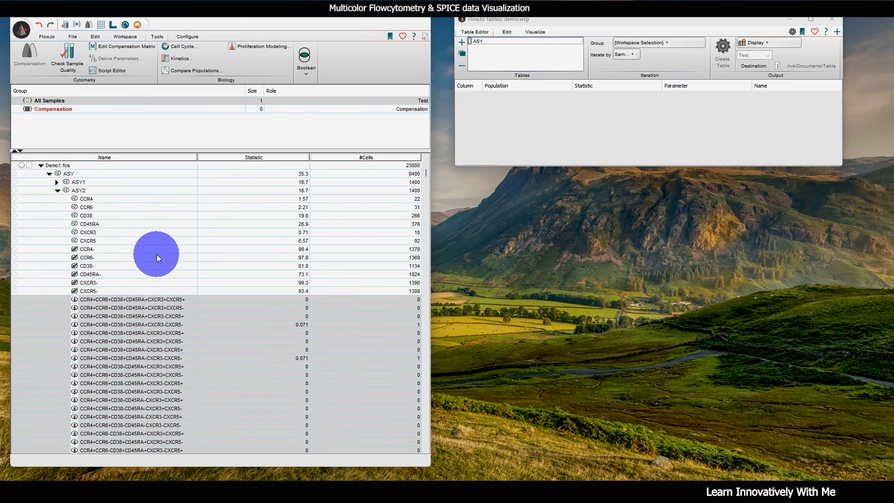
- Expand ASY1 and select all populations from its CCR4 gate through the last combination gate under ASY6
left_click(57, 182)
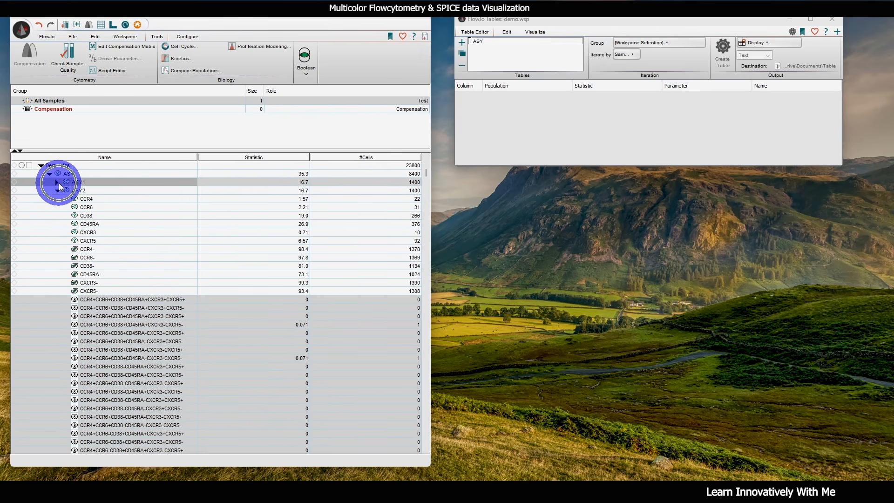
scroll(152, 284, "down", 20)
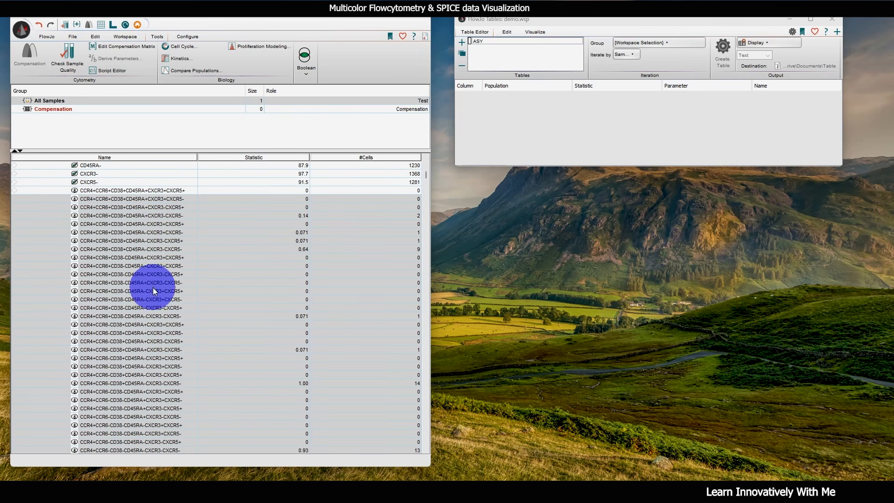
scroll(283, 365, "down", 9)
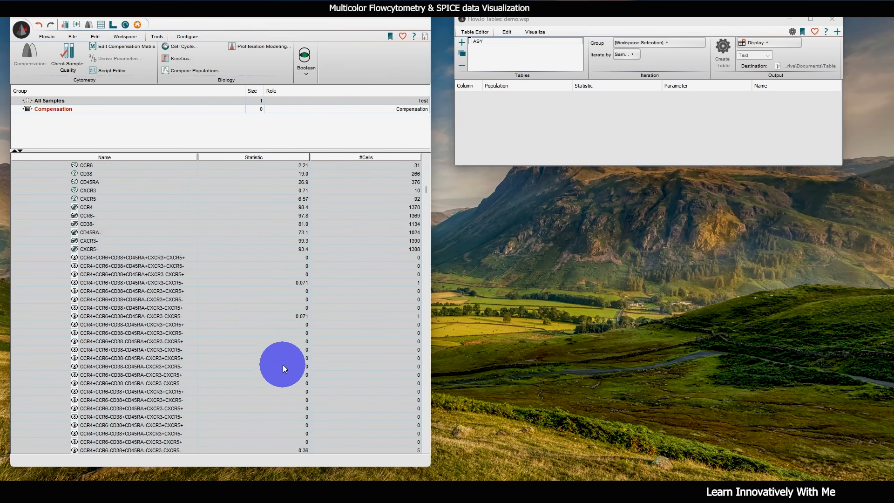
left_click_drag(425, 195, 436, 252)
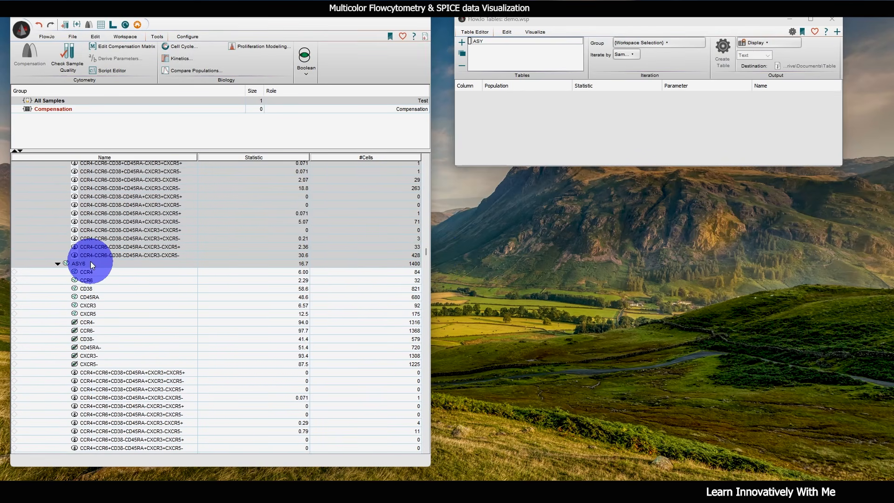
scroll(139, 354, "down", 4)
scroll(163, 409, "down", 9)
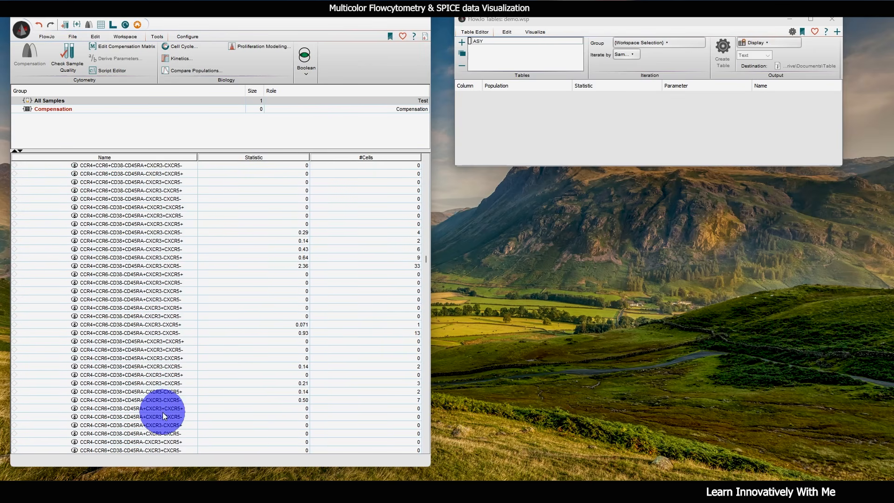
left_click_drag(427, 258, 427, 264)
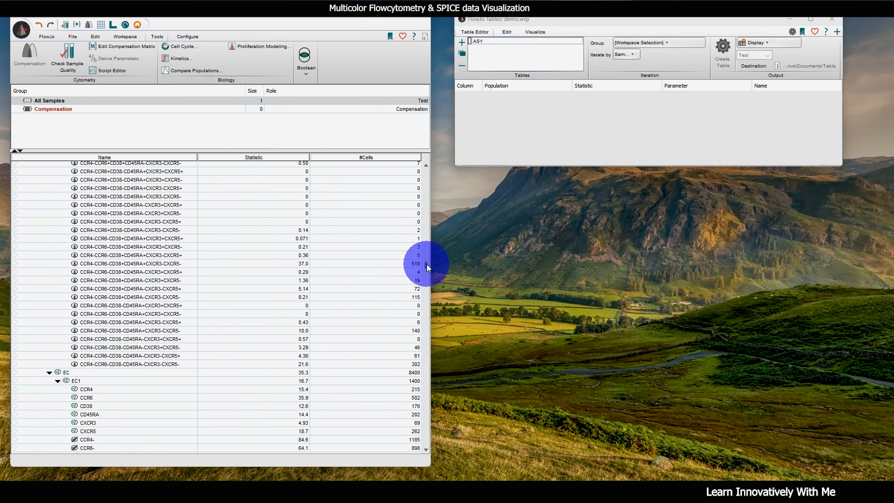
left_click(183, 362)
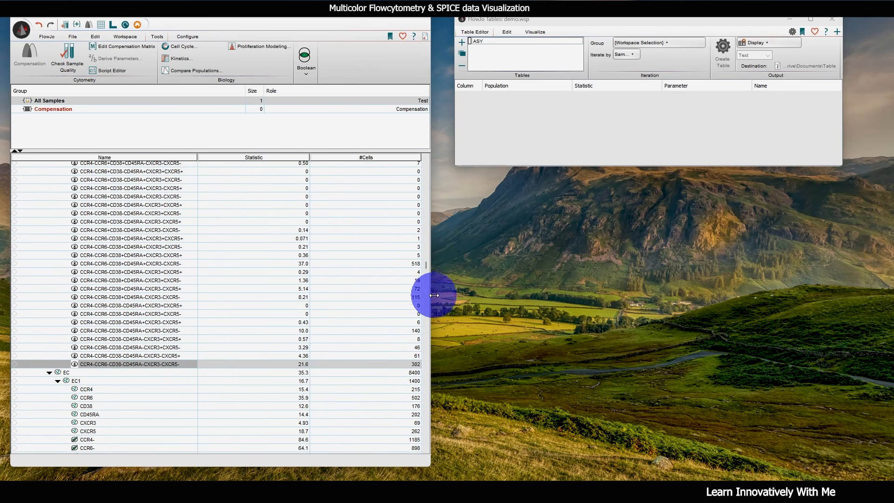
left_click_drag(428, 264, 415, 170)
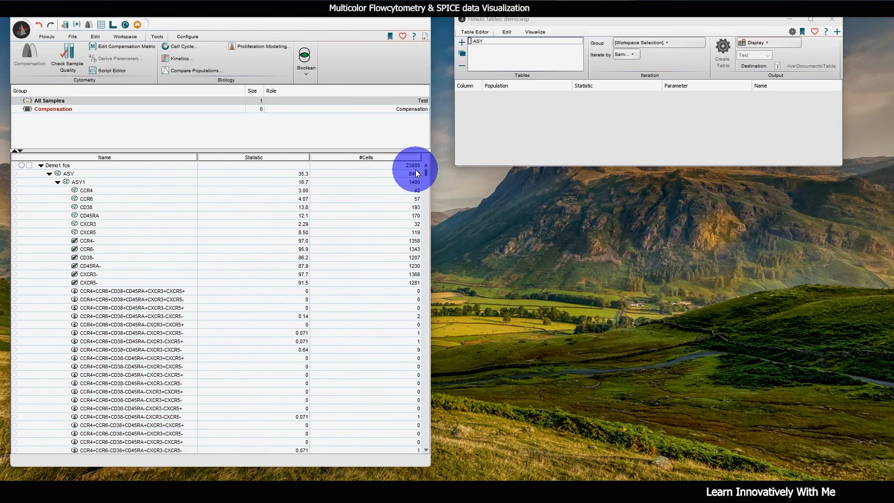
left_click(102, 191, "shift")
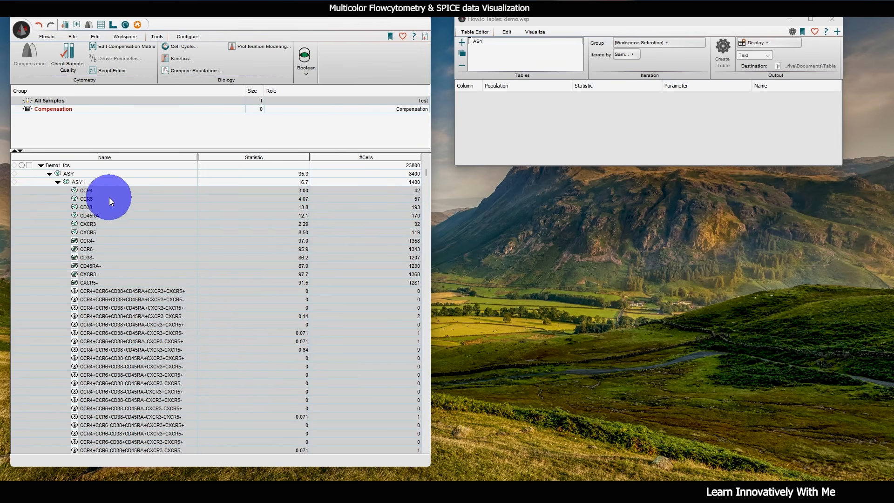
- Remove the six marker gates and their six negative gates under ASY1 from the selection, keeping its combination gates selected
left_click(112, 191, "ctrl")
left_click(110, 199, "ctrl")
left_click(109, 207, "ctrl")
left_click(108, 215, "ctrl")
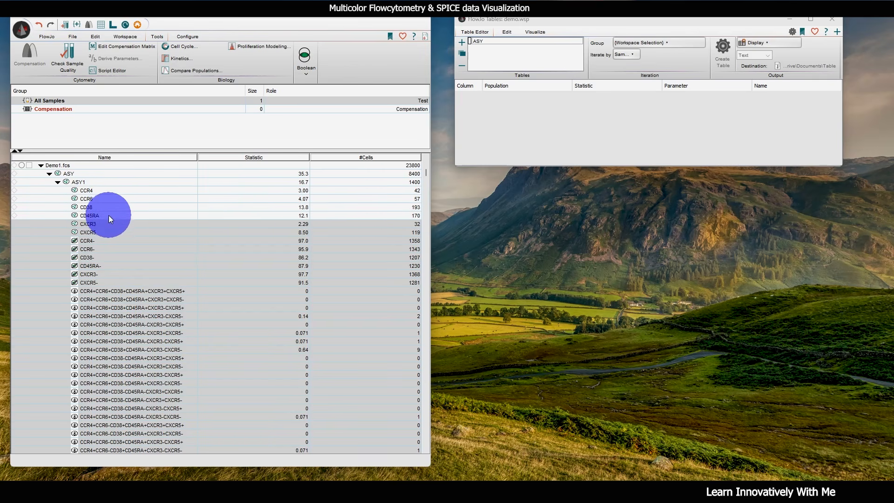
left_click(107, 224, "ctrl")
left_click(106, 231, "ctrl")
left_click(102, 241, "ctrl")
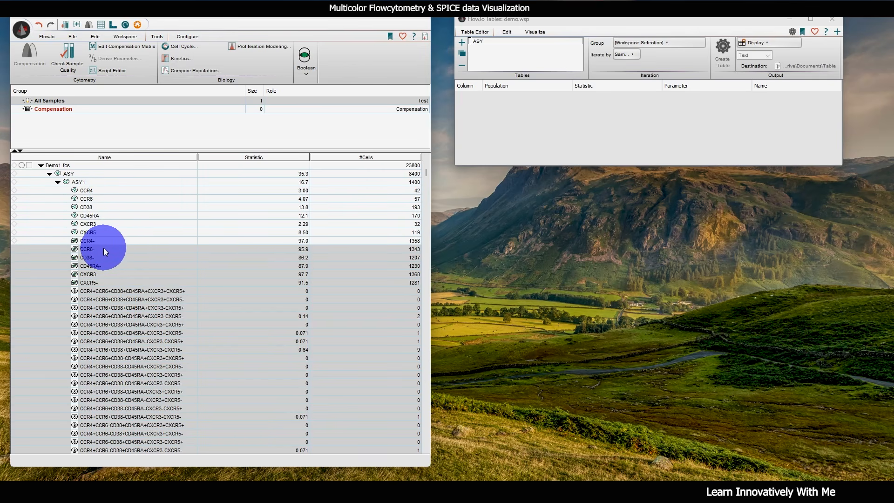
left_click(103, 249, "ctrl")
left_click(103, 257, "ctrl")
left_click(104, 266, "ctrl")
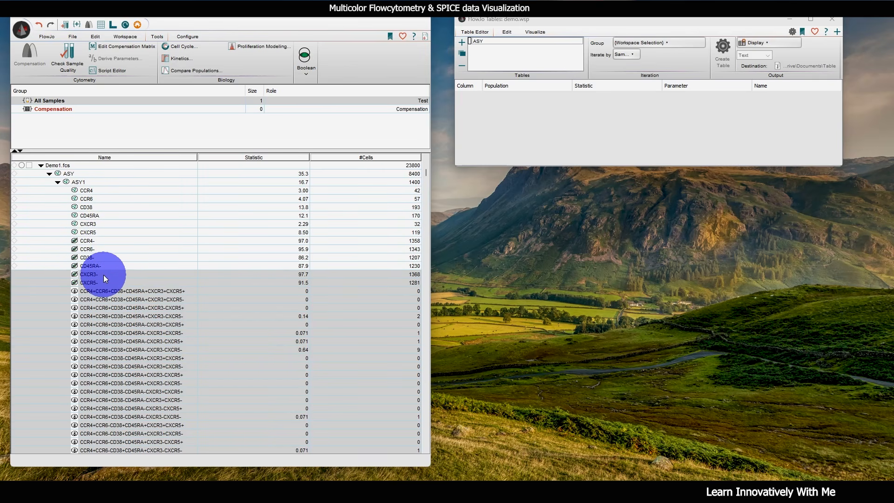
left_click(103, 274, "ctrl")
left_click(105, 281, "ctrl")
scroll(154, 320, "down", 3)
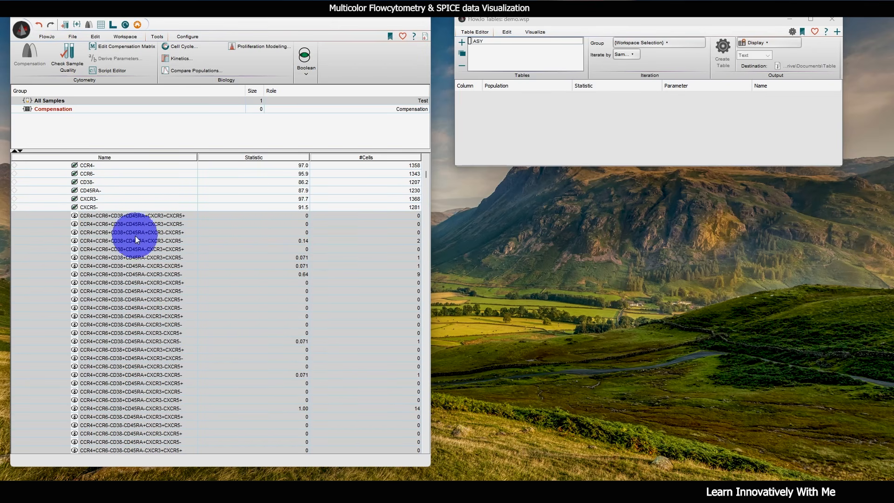
scroll(144, 307, "down", 12)
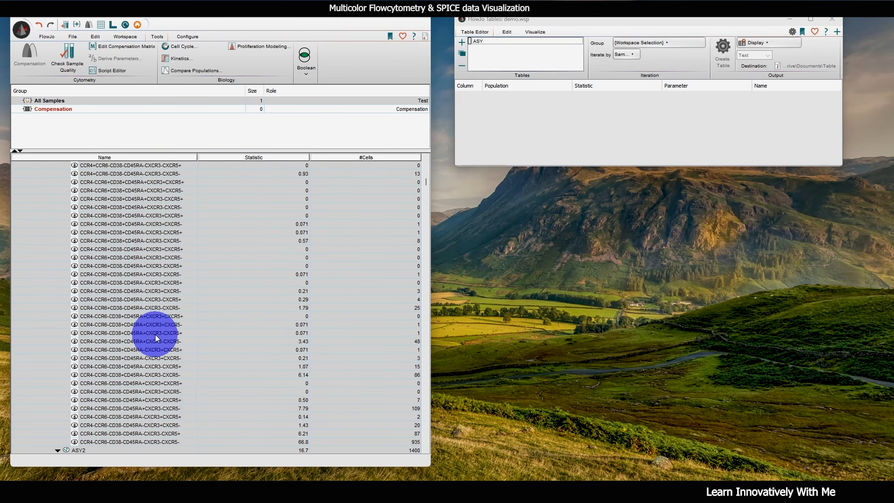
- Remove ASY2, its six marker gates and their six negative gates from the selection, keeping its combination gates selected
scroll(155, 335, "down", 7)
left_click(112, 280)
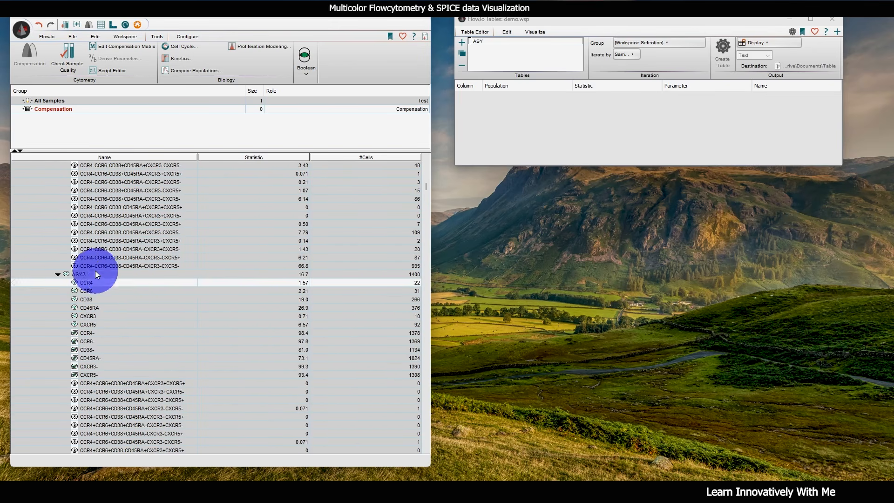
left_click_drag(99, 273, 118, 368)
left_click(120, 375, "ctrl")
- Remove ASY3, its six marker gates and their six negative gates from the selection, keeping its combination gates selected
scroll(178, 354, "down", 20)
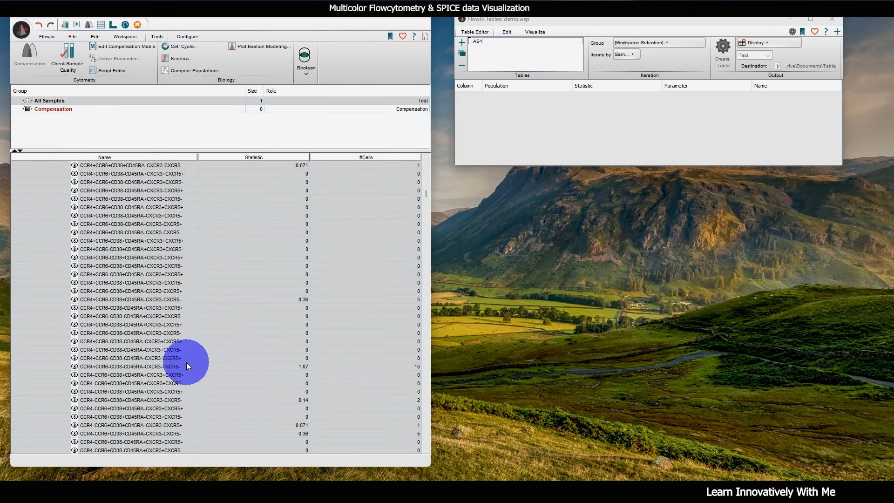
scroll(188, 363, "down", 5)
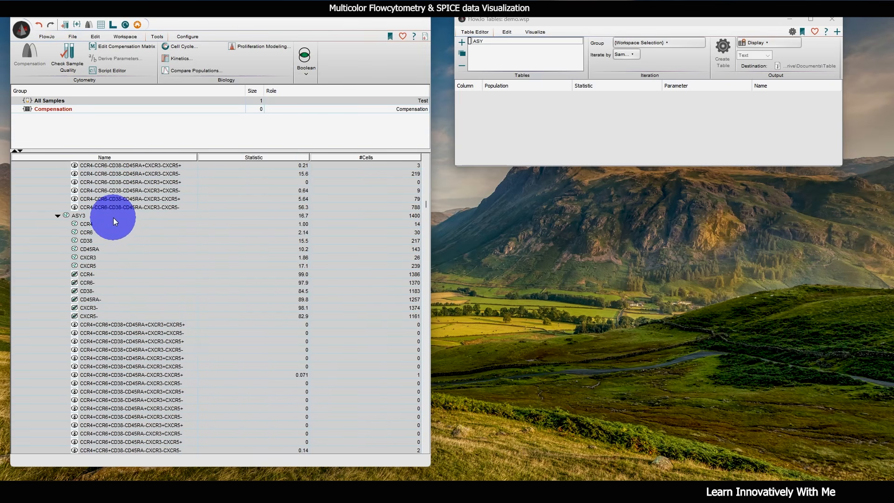
left_click_drag(113, 217, 112, 310)
left_click(113, 306, "ctrl")
left_click(113, 315, "ctrl")
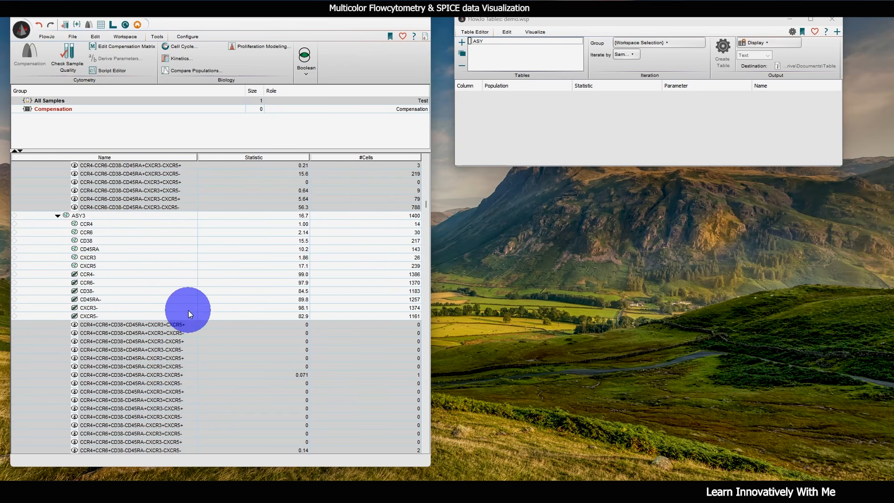
- Remove ASY4, its six marker gates and their six negative gates from the selection, keeping its combination gates selected
scroll(191, 331, "down", 3)
scroll(191, 333, "down", 20)
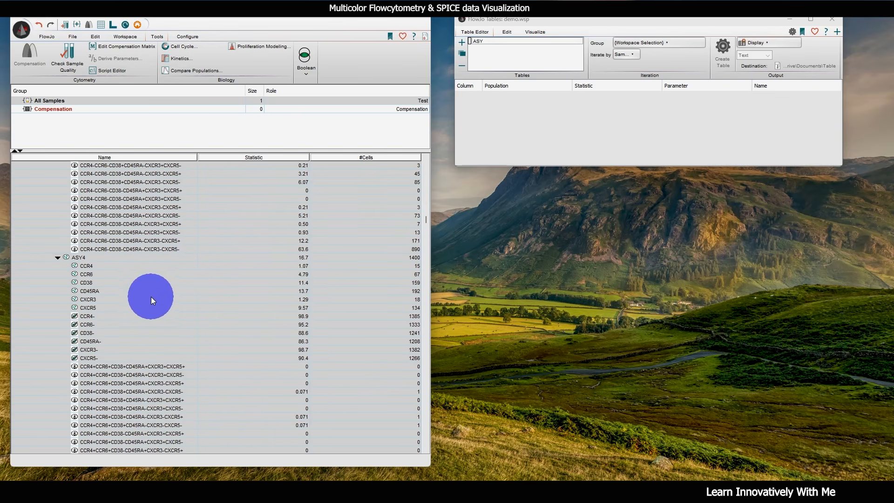
left_click_drag(119, 260, 116, 359)
left_click(117, 359, "ctrl")
- Remove ASY5, its six marker gates and their six negative gates from the selection, keeping its combination gates selected
scroll(151, 332, "down", 20)
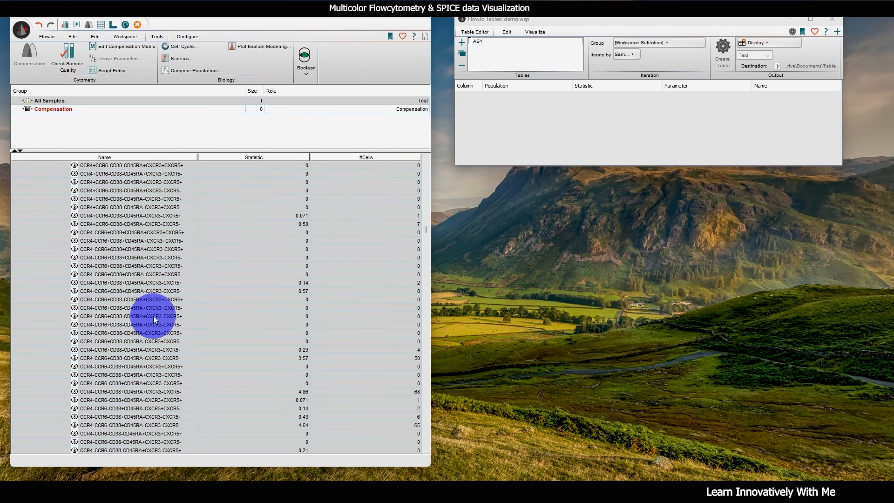
left_click_drag(125, 325, 122, 372)
scroll(130, 349, "down", 11)
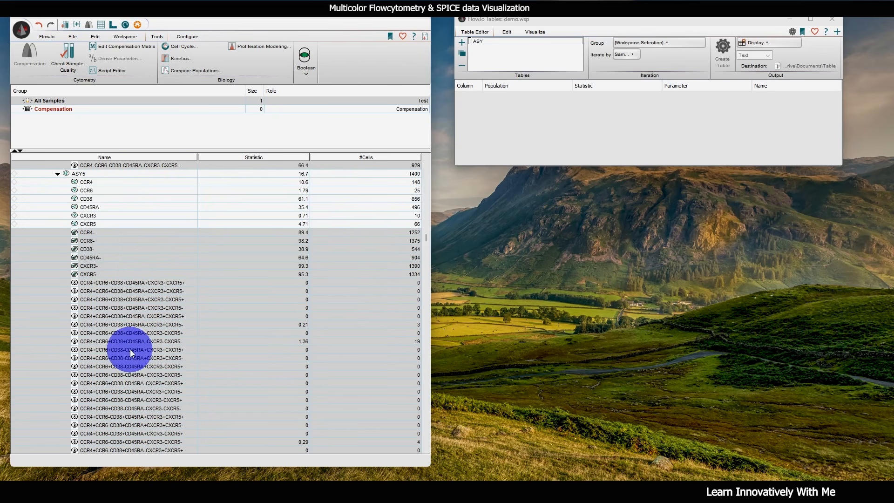
scroll(128, 328, "up", 5)
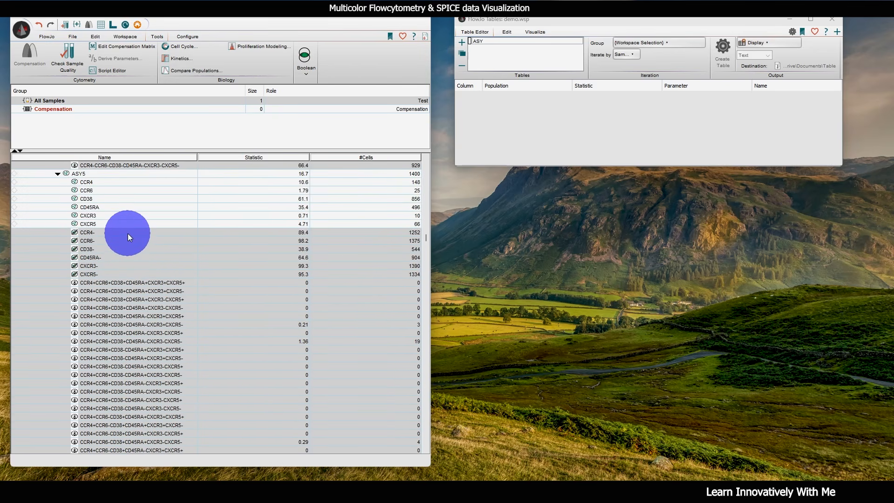
left_click_drag(128, 233, 146, 307)
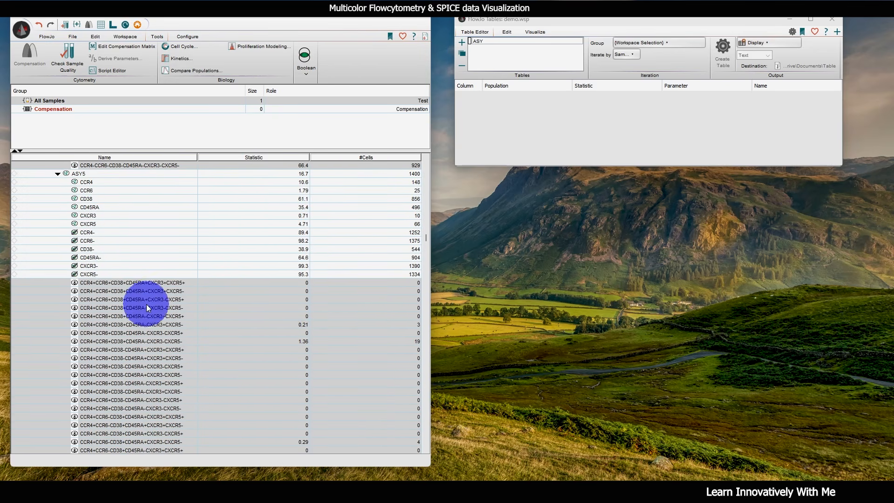
- Remove ASY6, its six marker gates and their six negative gates from the selection, keeping its combination gates selected
scroll(146, 305, "down", 20)
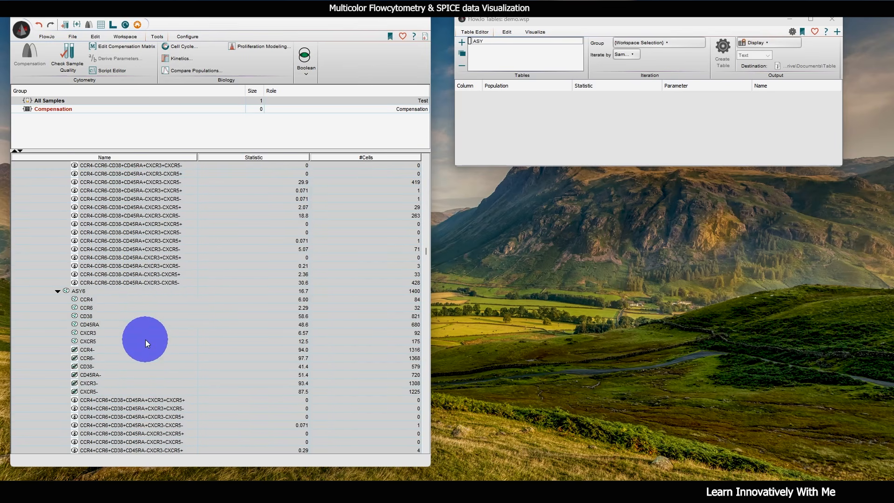
scroll(145, 343, "down", 2)
left_click(121, 242)
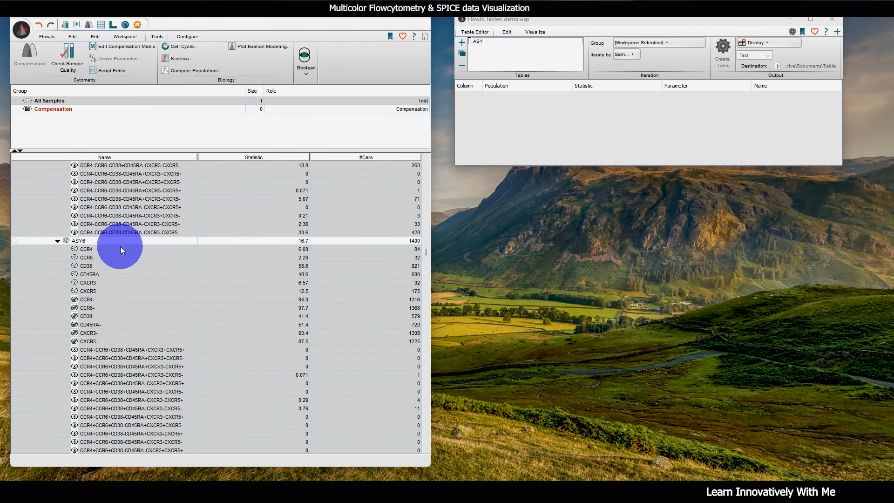
left_click_drag(120, 247, 123, 343)
- Add the selected combination gates of ASY1 through ASY6 to the ASY table as population columns
scroll(149, 328, "down", 5)
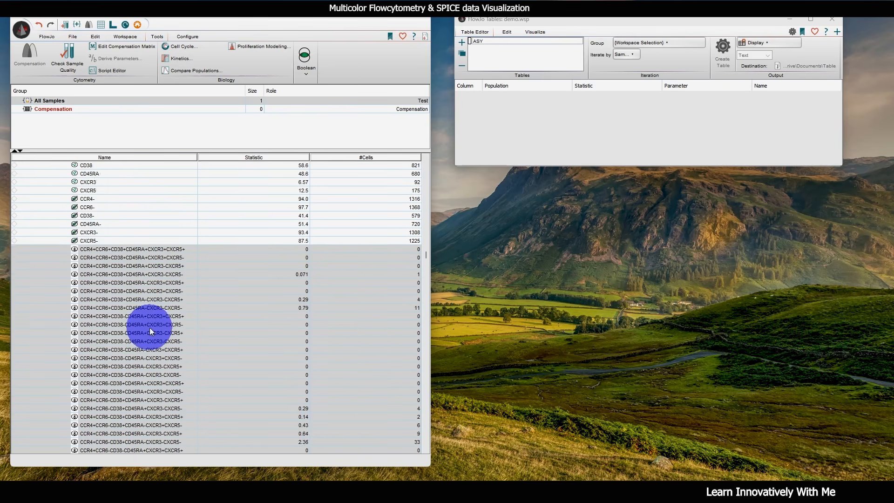
scroll(149, 328, "up", 11)
left_click_drag(134, 199, 529, 128)
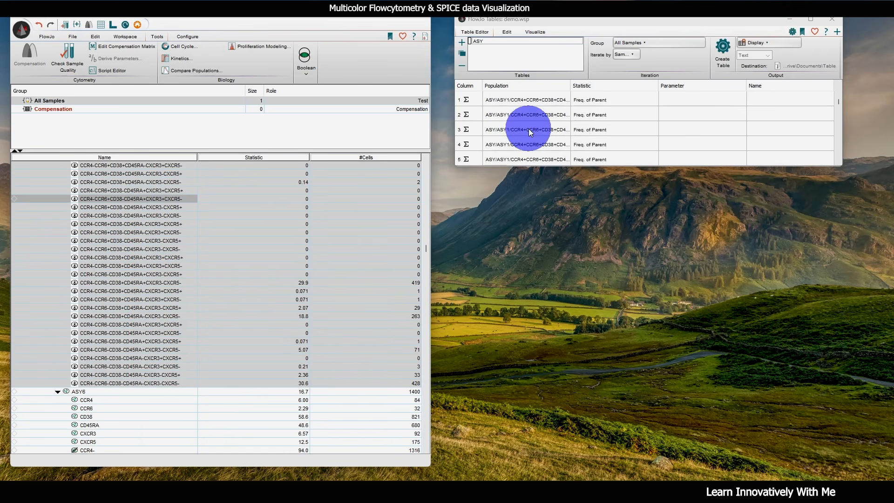
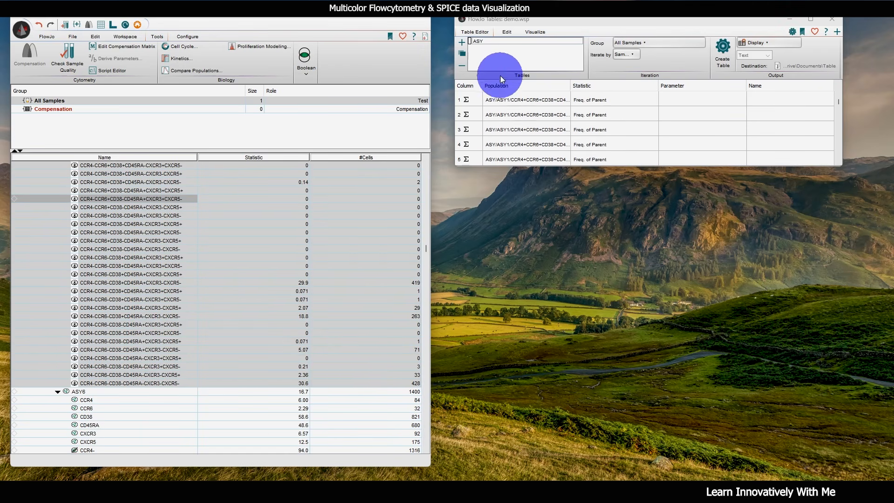
- Create the output table for ASY and move its window closer to the workspace
left_click_drag(540, 21, 532, 19)
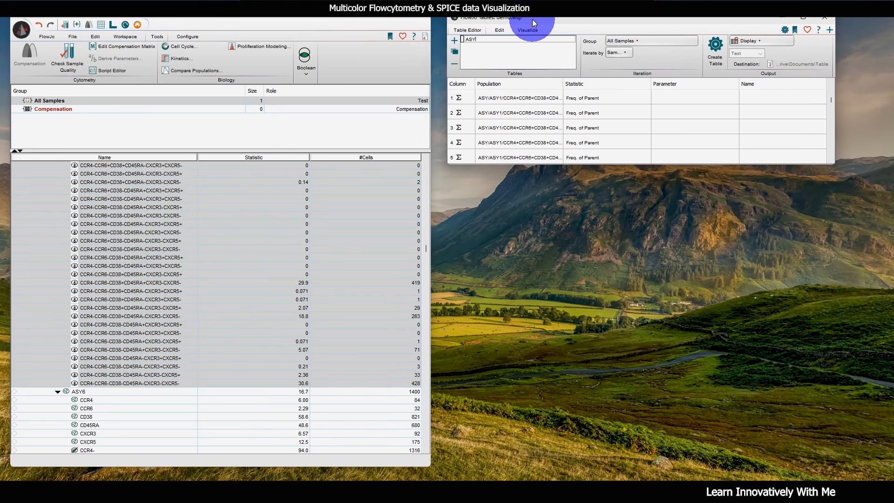
left_click(715, 46)
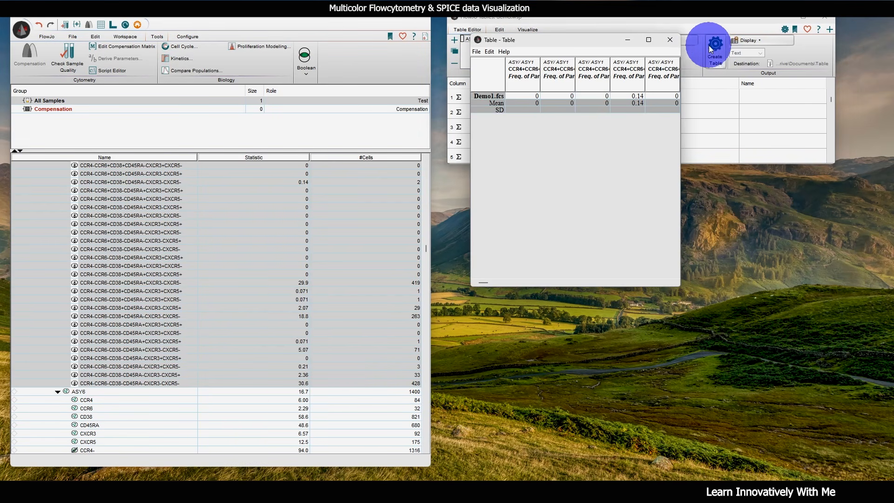
left_click_drag(608, 40, 551, 34)
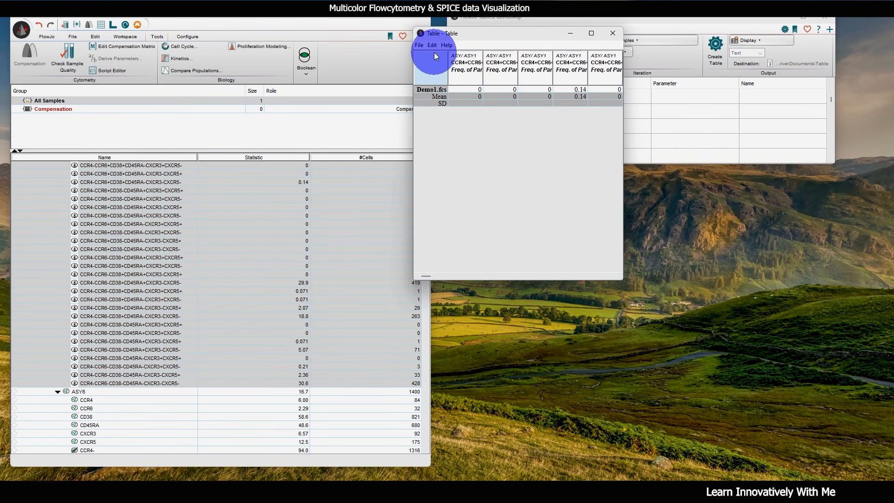
- Save the output table in Excel format as ASY in the SPICE tutorial folder
left_click(420, 46)
mouse_move(445, 57)
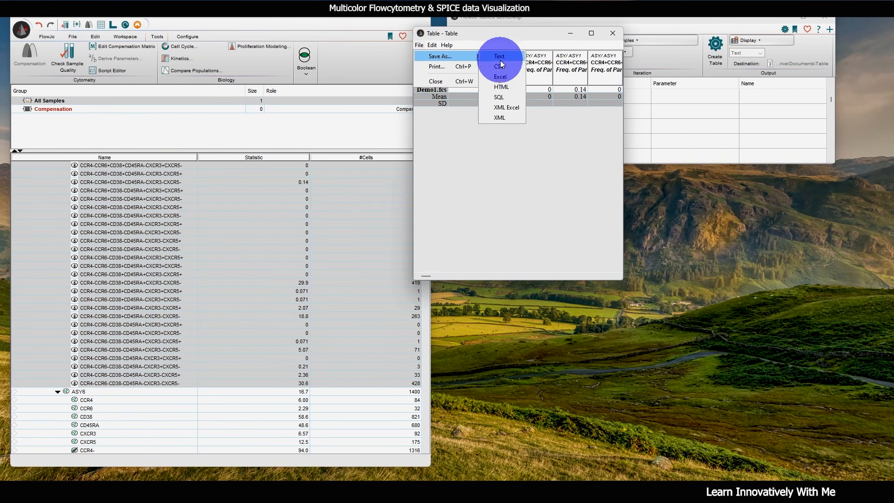
left_click(499, 78)
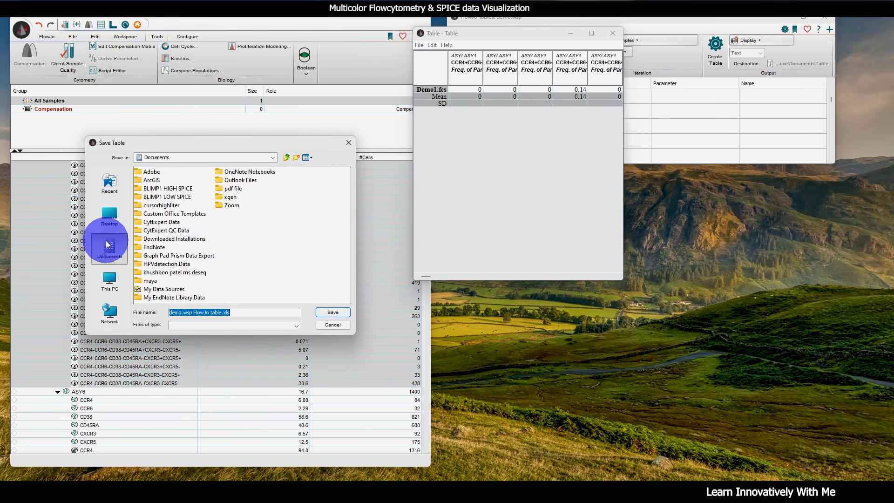
left_click(113, 215)
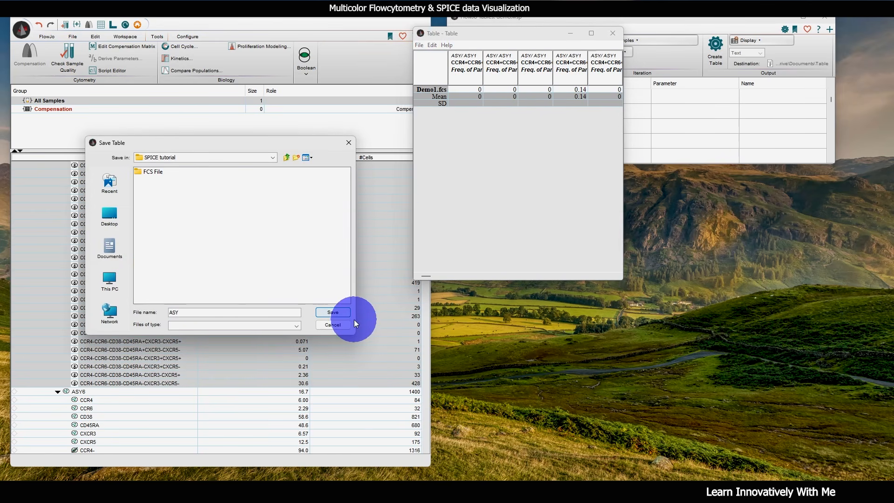
left_click(327, 312)
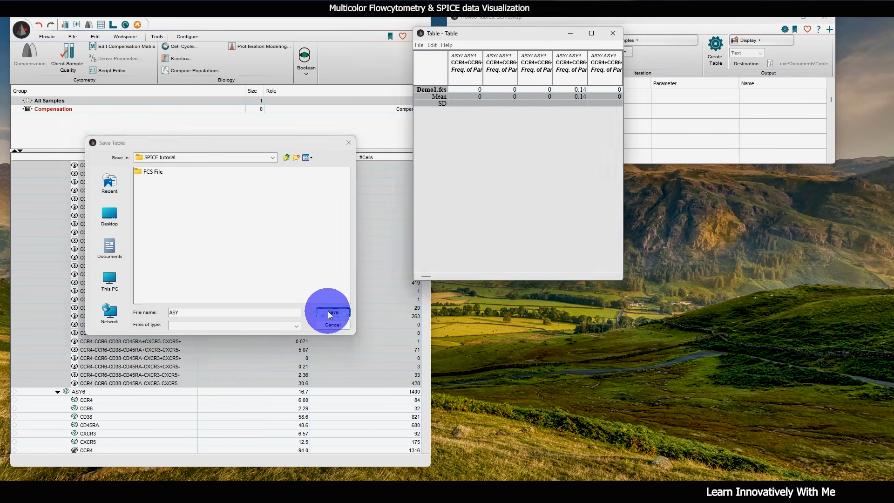
left_click(725, 112)
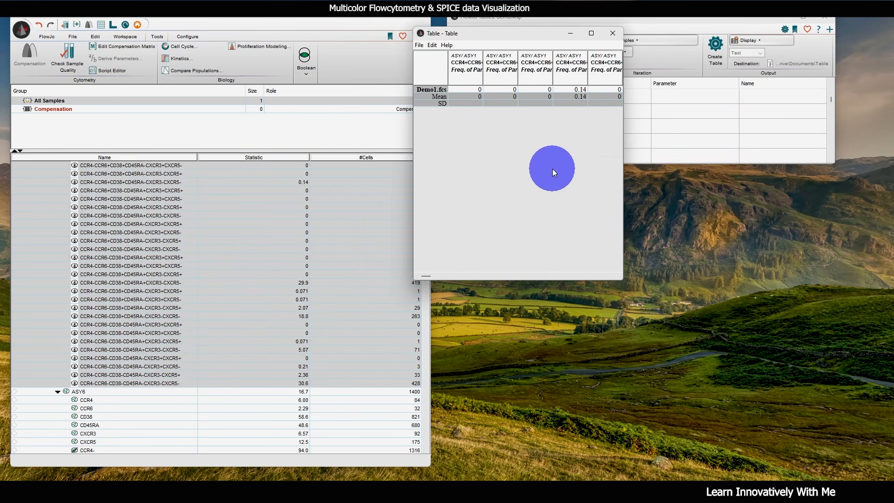
- Copy the ASY output table and paste it into a new blank Excel workbook starting at cell A1
left_click(506, 93)
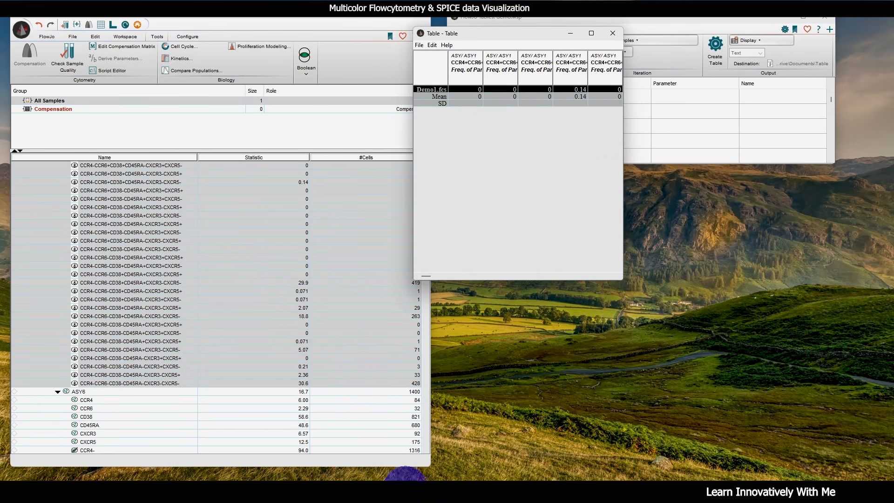
left_click(597, 487)
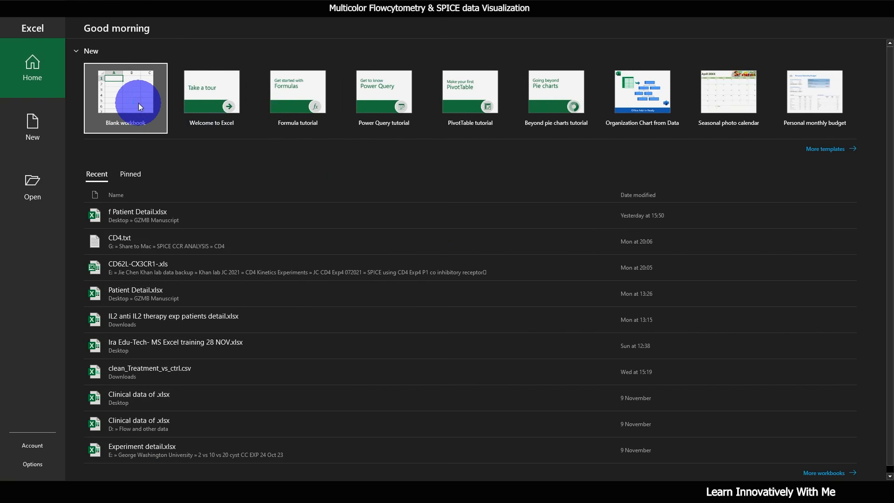
left_click(140, 106)
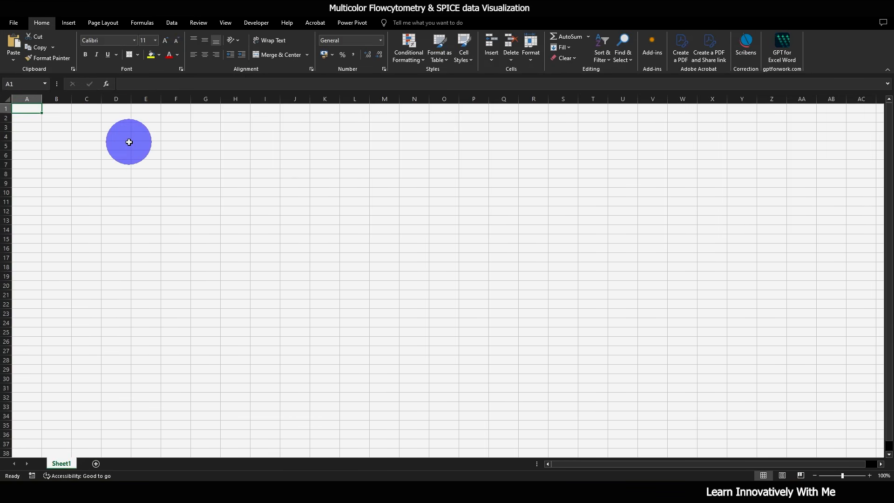
key("ctrl+v")
left_click(384, 230)
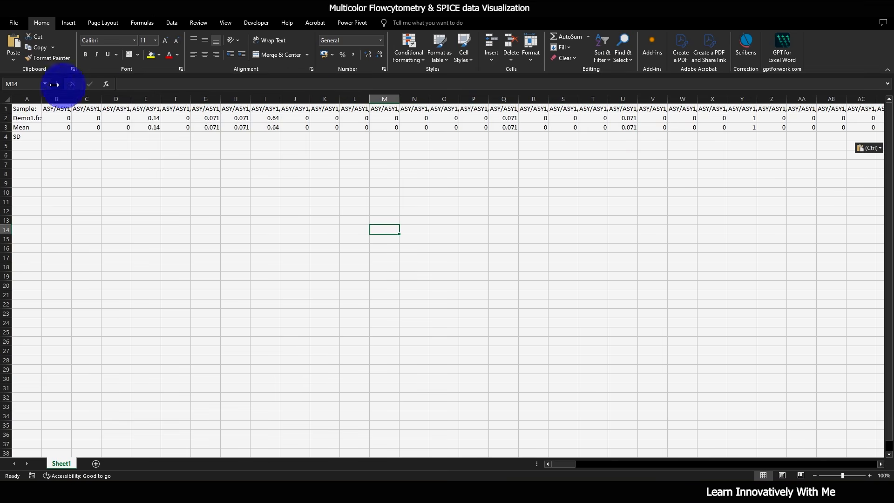
- Save the workbook and rename Sheet1 as ASY
key("ctrl+s")
left_click(373, 247)
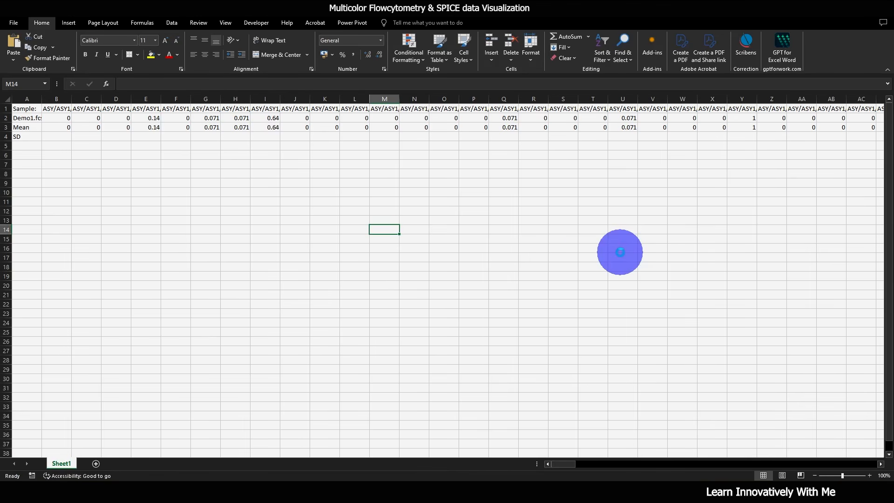
left_click(590, 247)
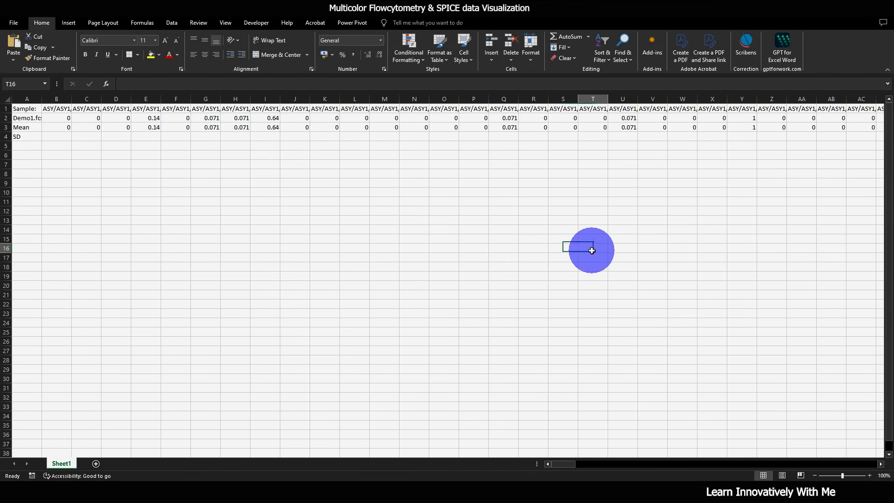
double_click(65, 463)
type("A")
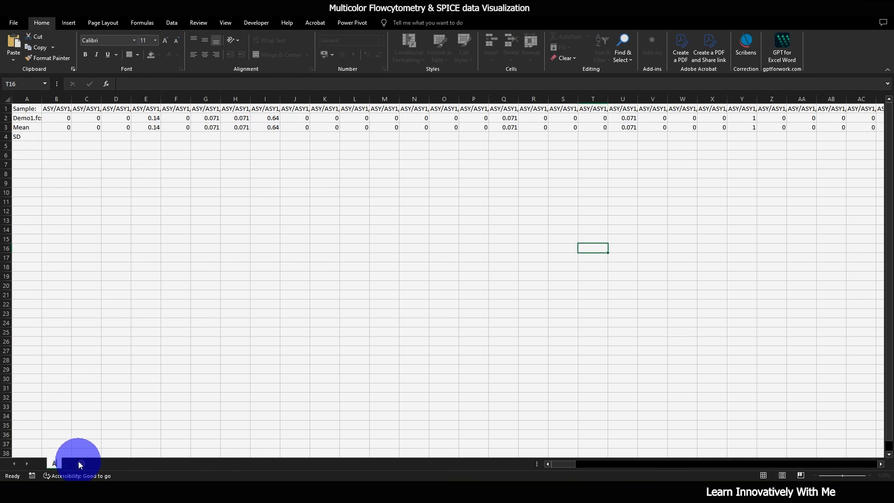
type("S")
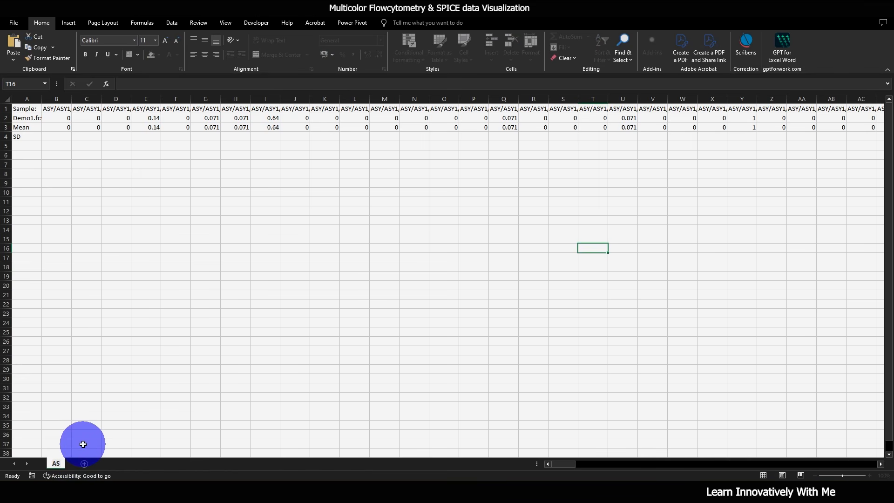
type("Y")
left_click(100, 407)
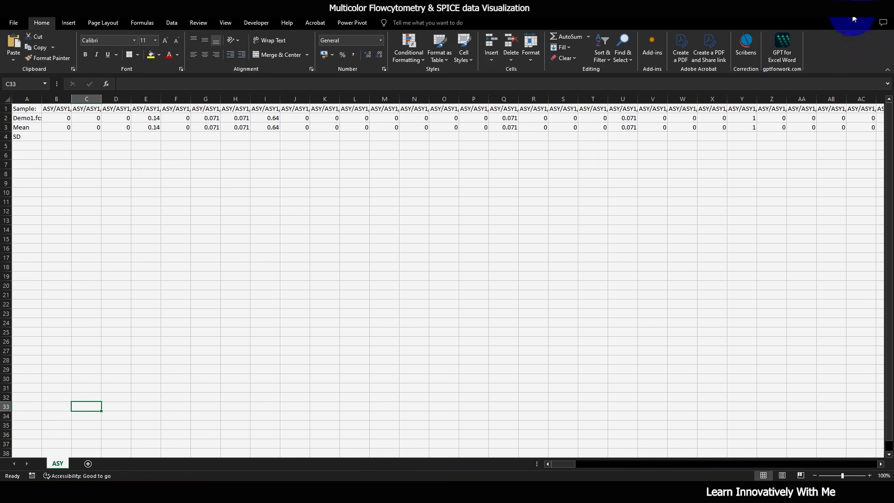
- Switch back to FlowJo, close the ASY output table, and add a new table named EC in the Table Editor
left_click(840, 7)
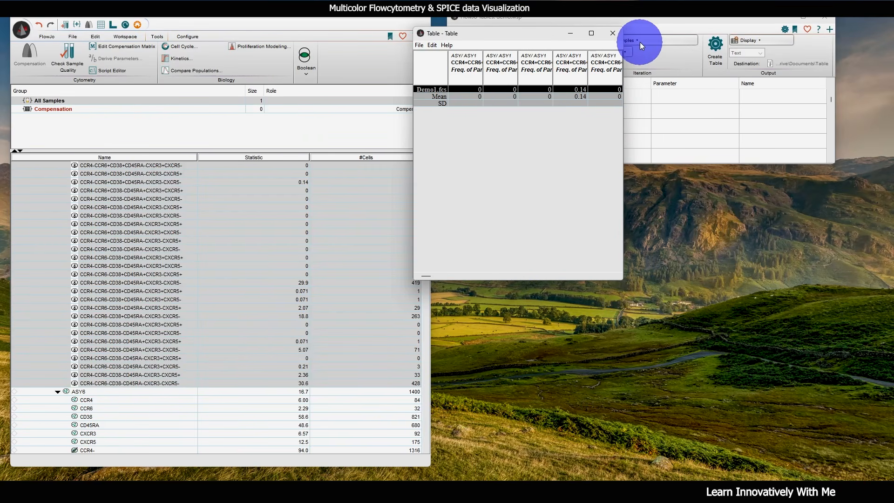
left_click(613, 33)
left_click(456, 41)
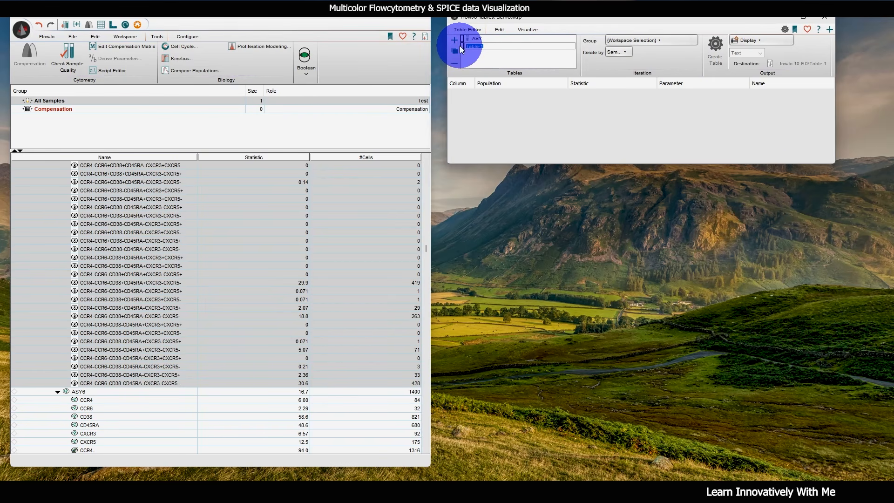
type("C")
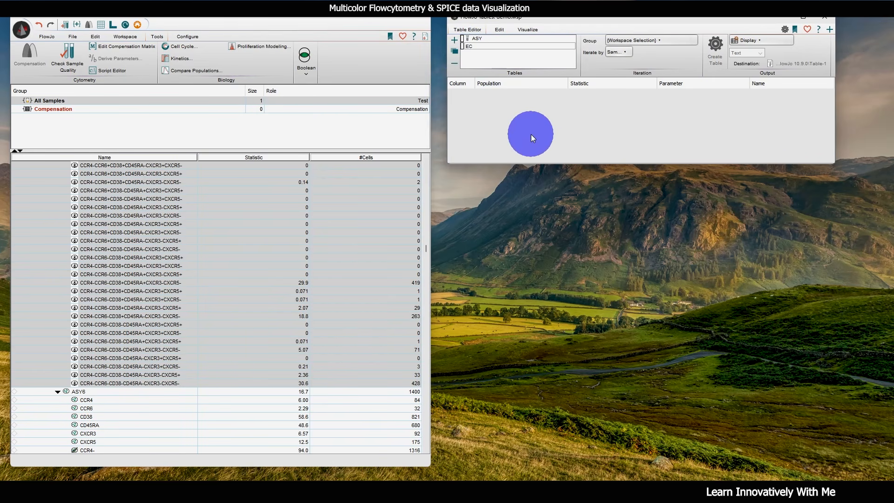
- Select the populations from the first EC1 combination gate through the last EC6 combination gate, ending just before VL
scroll(228, 349, "down", 1)
scroll(208, 384, "down", 20)
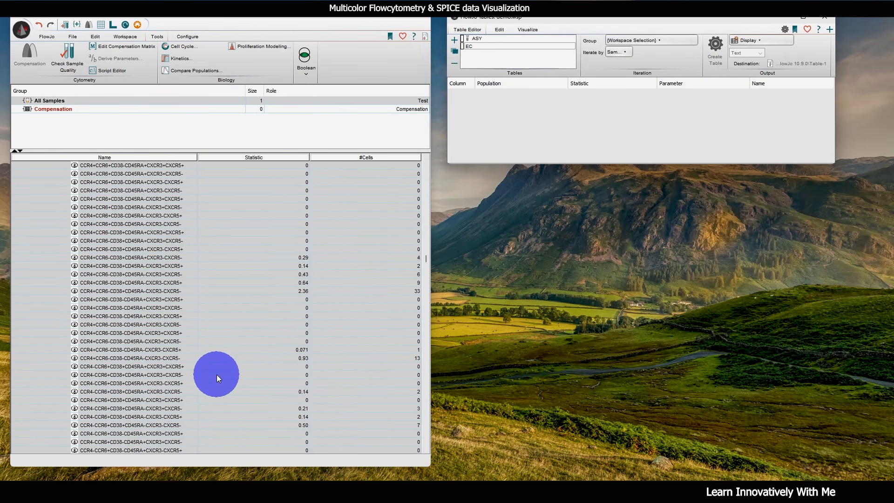
scroll(219, 370, "down", 1)
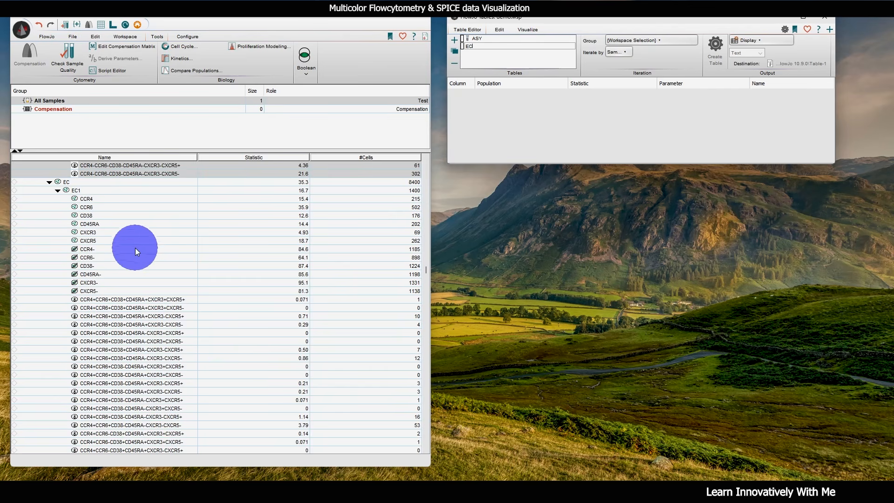
left_click(126, 300)
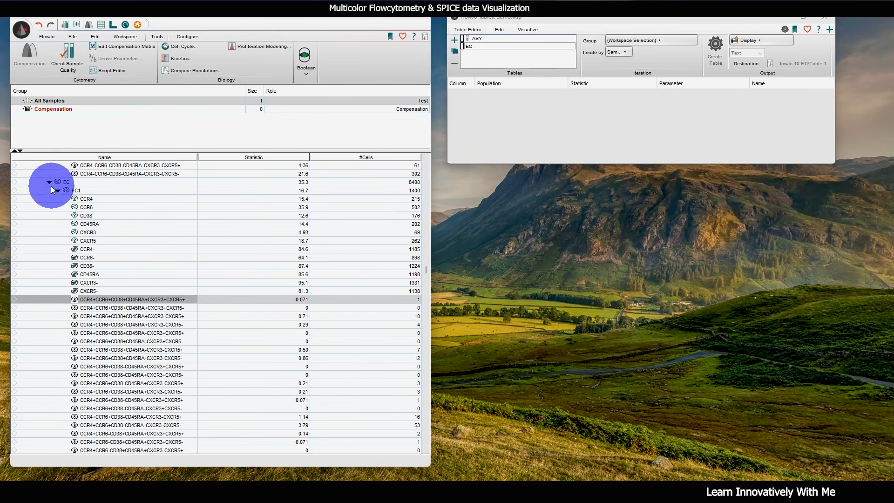
left_click_drag(425, 268, 434, 362)
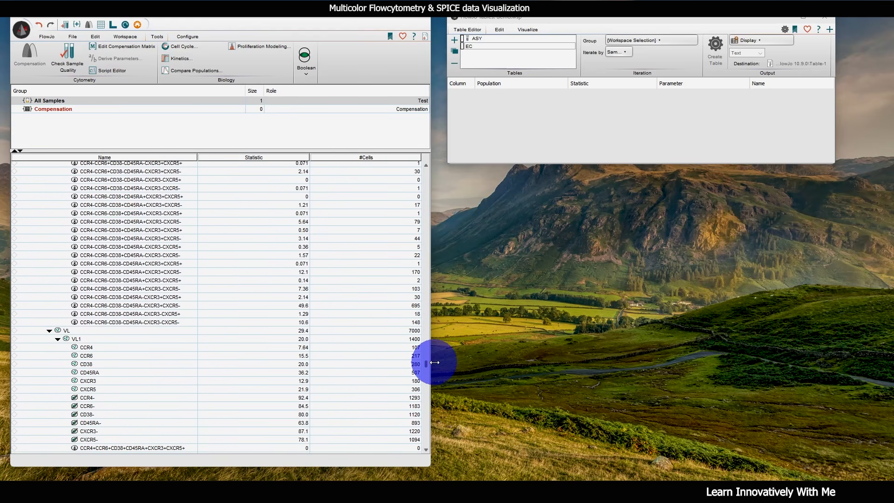
left_click(180, 323, "shift")
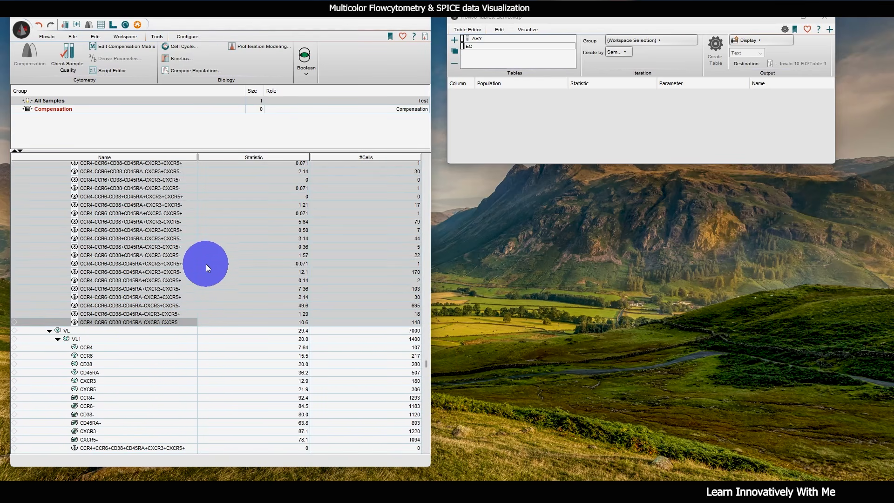
- Remove the EC2 parent gate and its individual positive and negative marker gates from the selection, keeping the combination gates selected
scroll(209, 259, "up", 20)
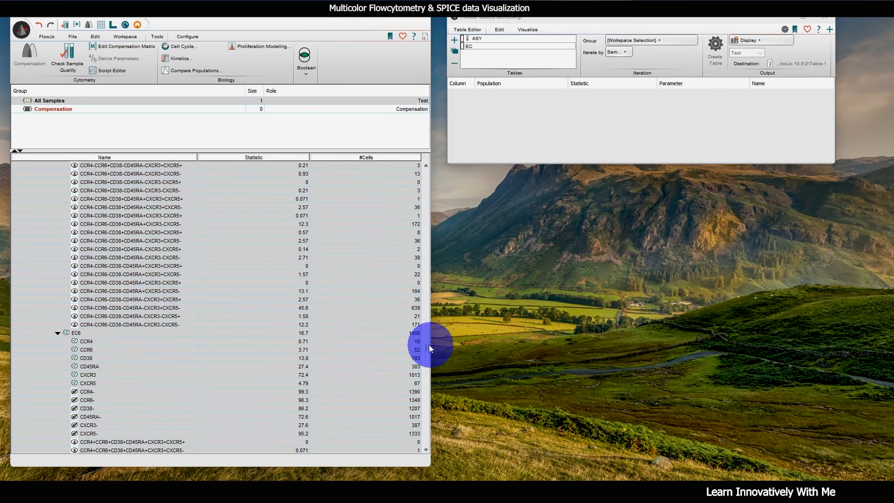
left_click_drag(428, 345, 426, 283)
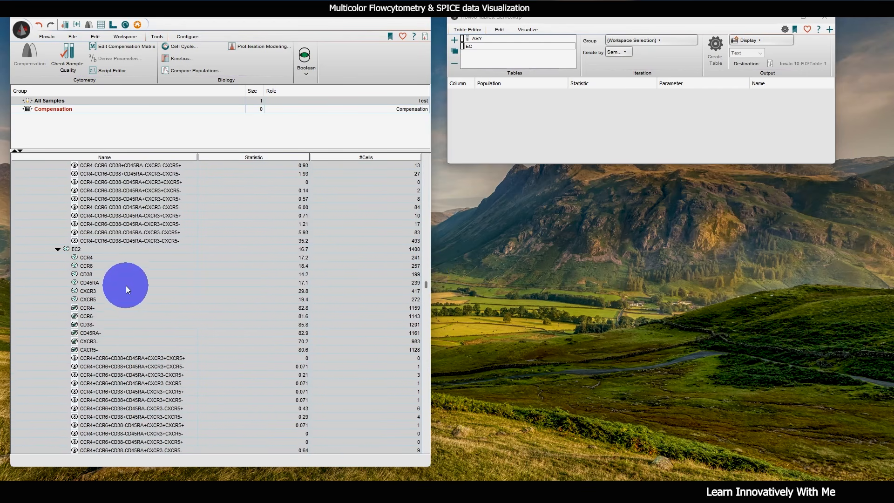
left_click(118, 250)
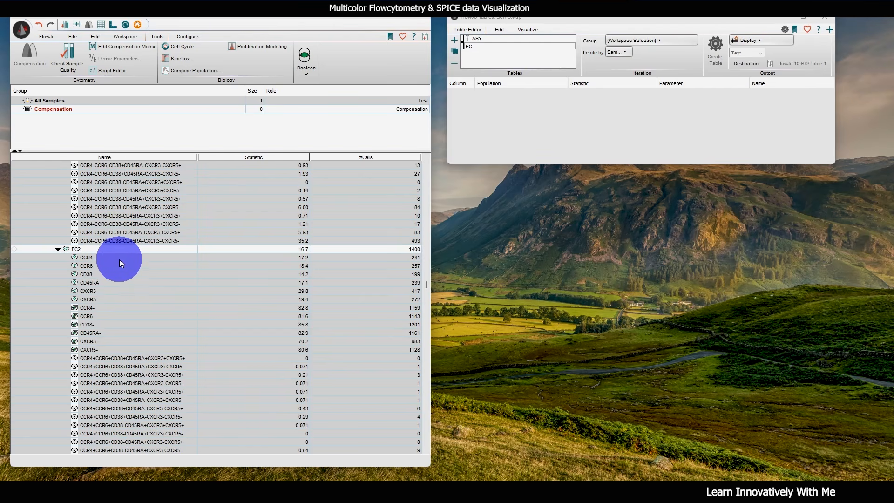
left_click_drag(119, 259, 107, 346)
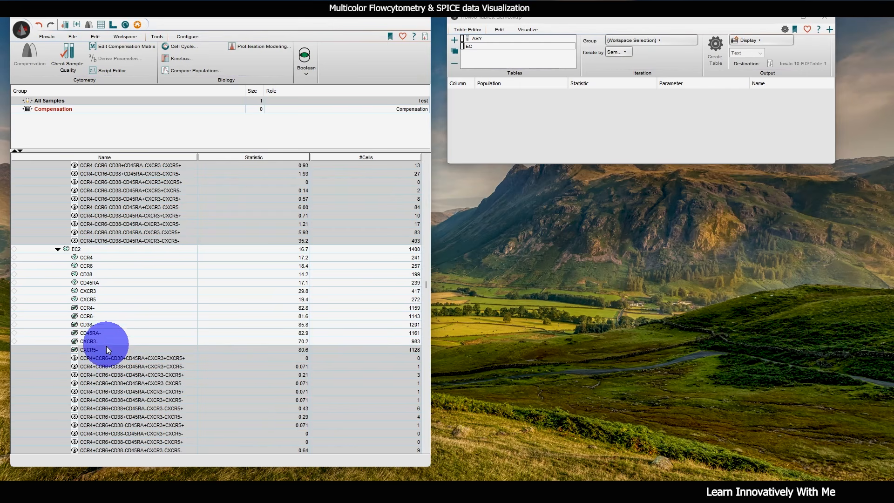
left_click(107, 347, "ctrl")
- Remove the EC3 parent gate and its individual marker gates, CCR4 through CXCR5-, from the selection, keeping its combination gates
scroll(186, 344, "down", 3)
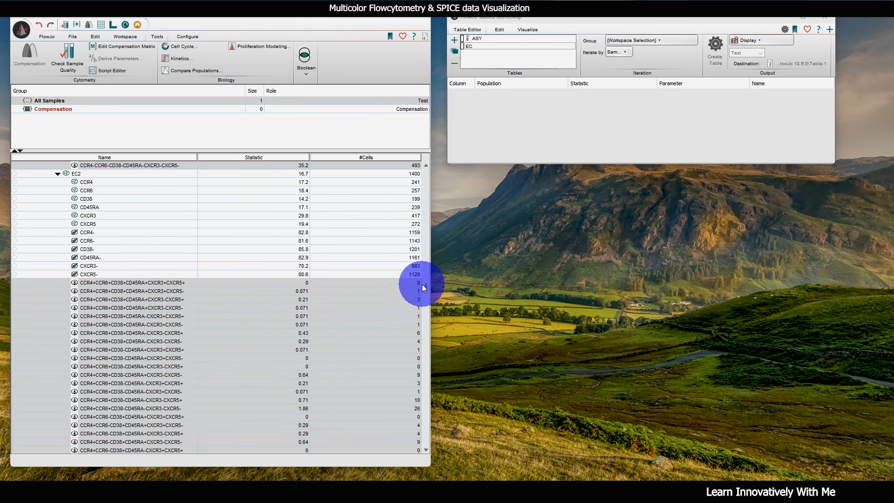
left_click_drag(424, 286, 426, 302)
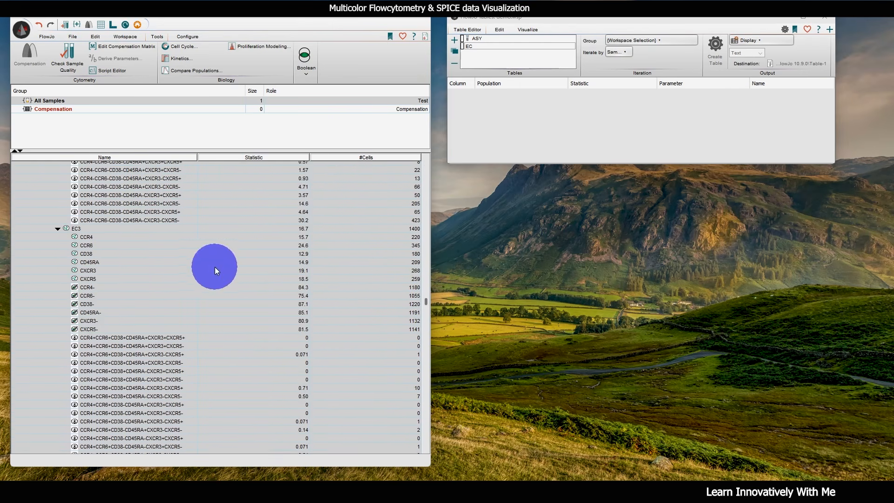
left_click(134, 229, "ctrl")
left_click(127, 238, "ctrl")
left_click(123, 247, "ctrl")
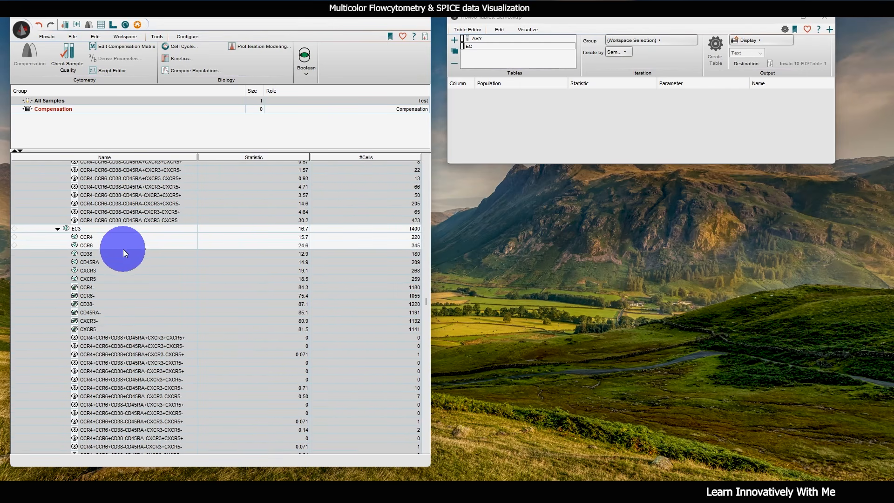
left_click(121, 256, "ctrl")
left_click(120, 262, "ctrl")
left_click(121, 270, "ctrl")
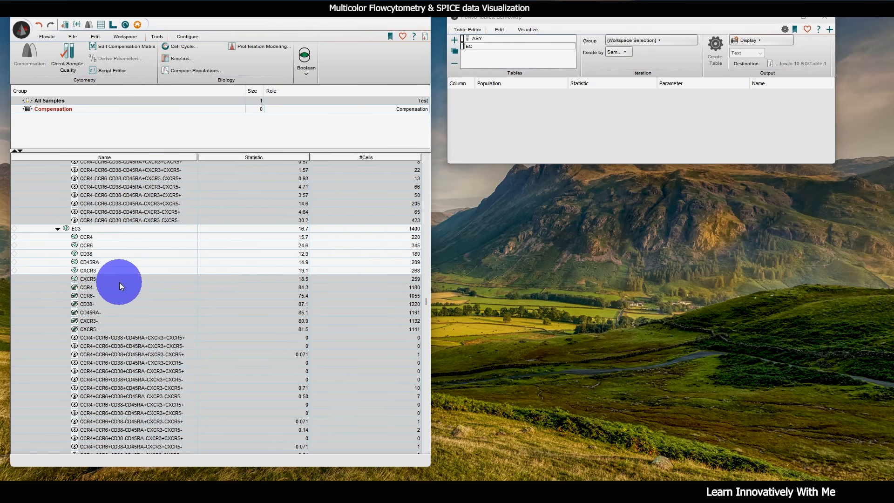
left_click(119, 279, "ctrl")
left_click(119, 288, "ctrl")
left_click(117, 296, "ctrl")
left_click(118, 304, "ctrl")
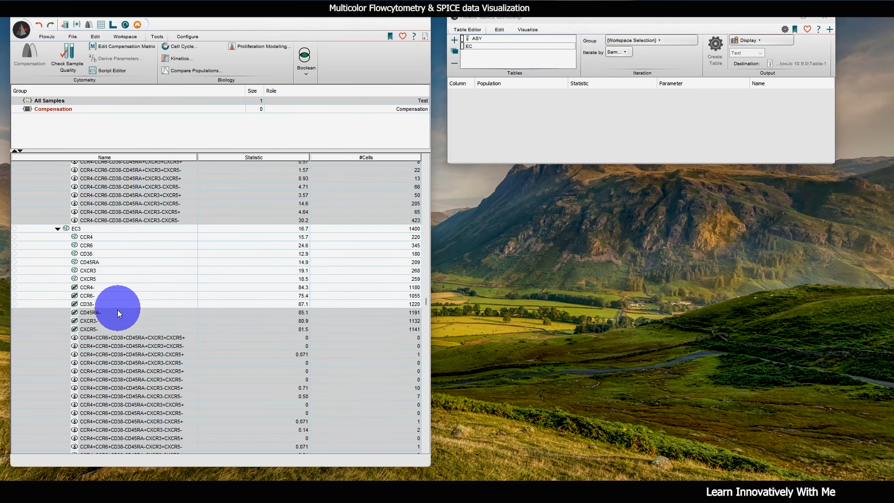
left_click(117, 312, "ctrl")
left_click(114, 320, "ctrl")
left_click(113, 328, "ctrl")
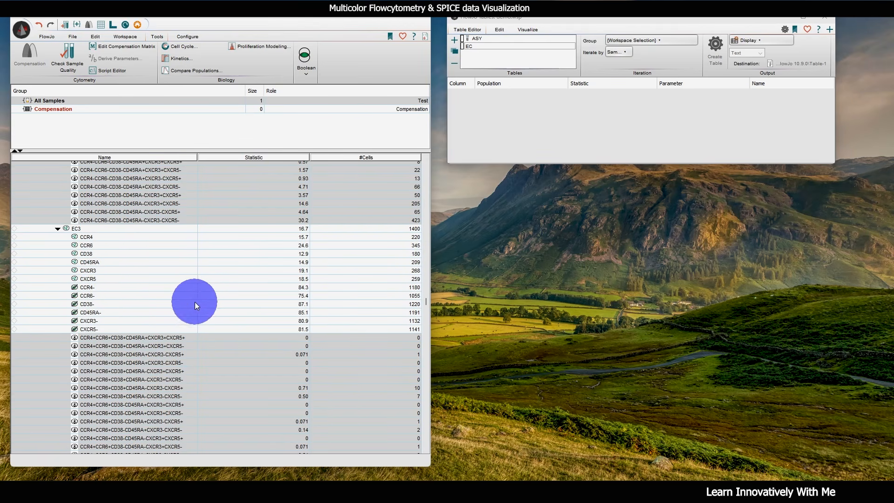
- Exclude the EC4 parent gate and its individual marker gates, CCR4 through CXCR5-, from the selection, leaving its combination gates selected
scroll(258, 325, "down", 20)
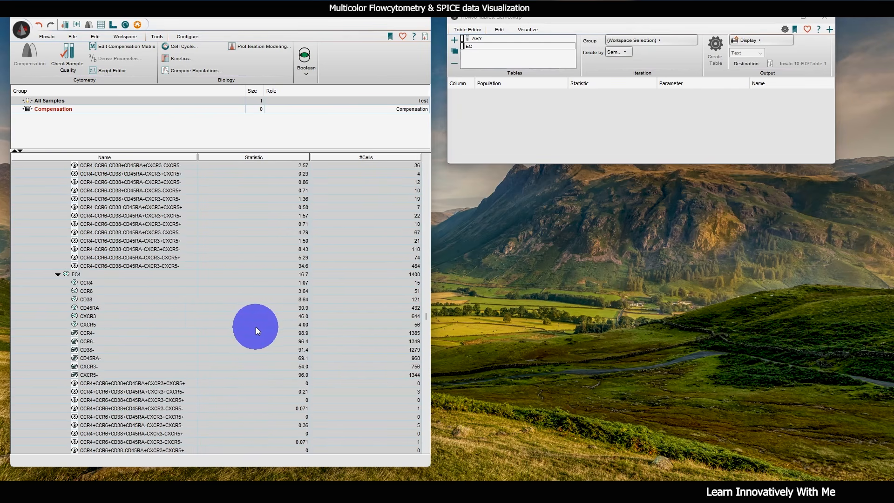
left_click(122, 201, "ctrl")
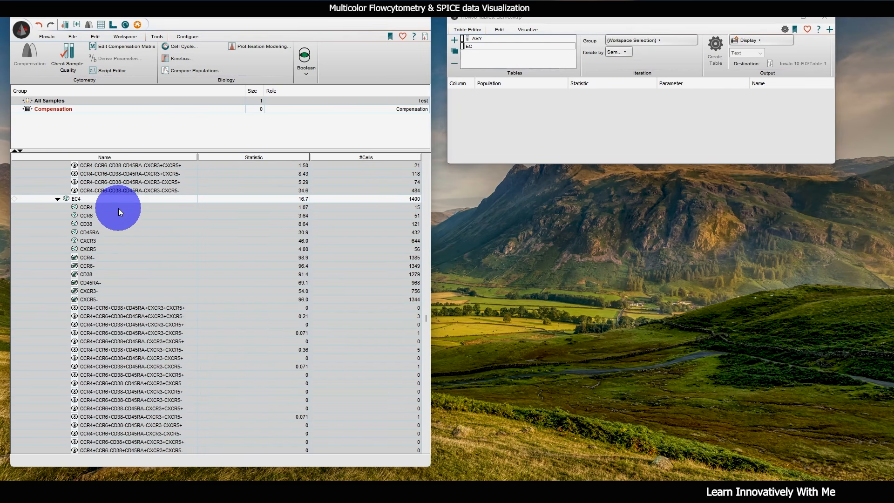
left_click(118, 208, "ctrl")
left_click(118, 216, "ctrl")
left_click(118, 223, "ctrl")
left_click(117, 232, "ctrl")
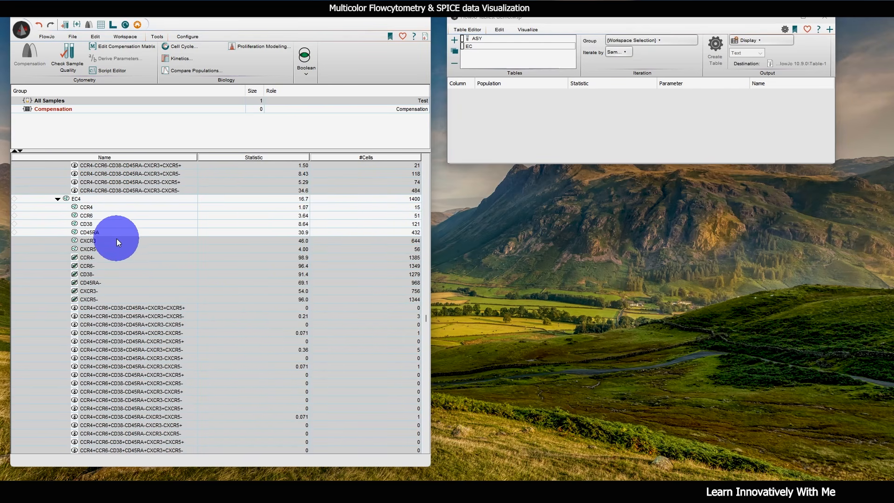
left_click(116, 240, "ctrl")
left_click(115, 249, "ctrl")
left_click(114, 257, "ctrl")
left_click(115, 265, "ctrl")
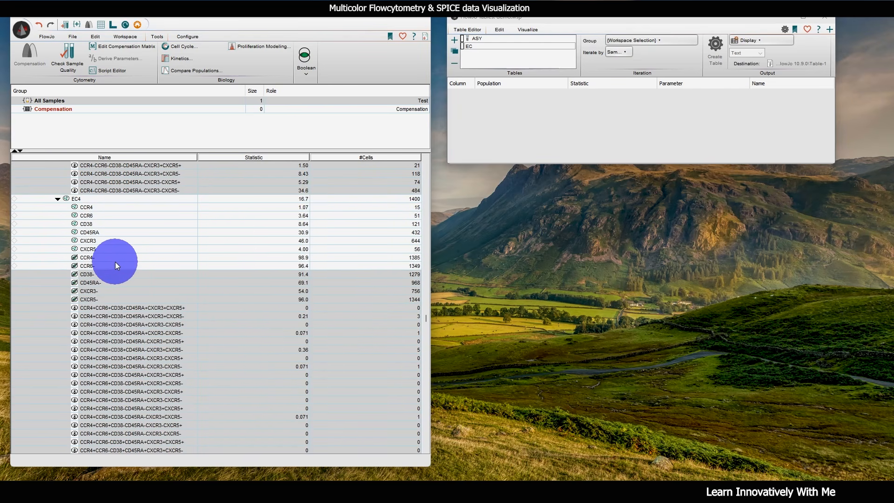
left_click(116, 274, "ctrl")
left_click(116, 282, "ctrl")
left_click(116, 290, "ctrl")
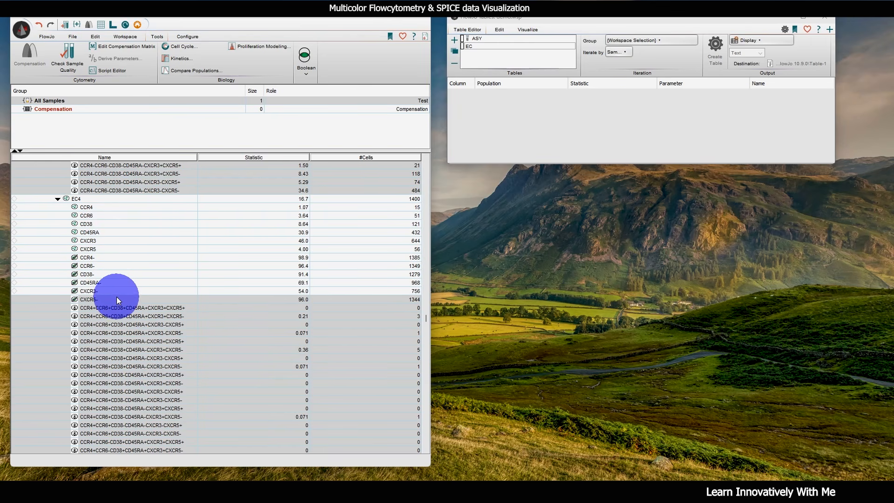
left_click(117, 299, "ctrl")
- Deselect the EC5 parent gate and its twelve single-marker gates, CCR4 through CXCR5-, while keeping the combination gates selected
scroll(182, 307, "down", 20)
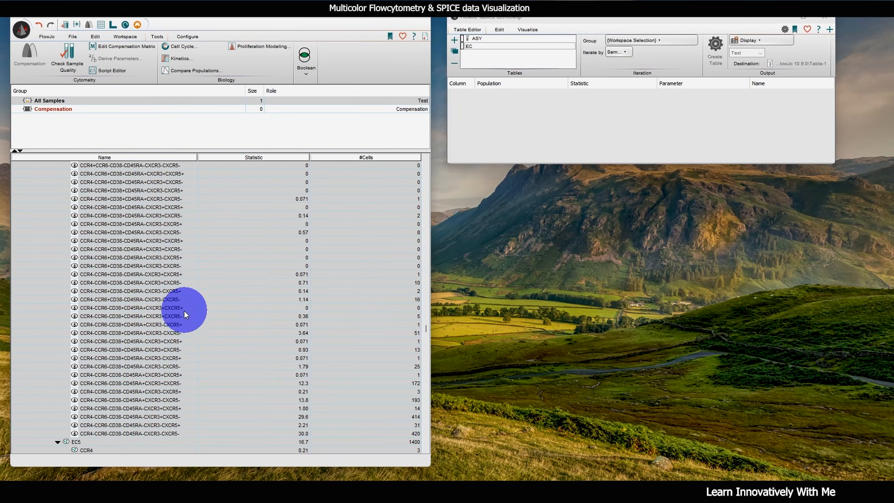
scroll(184, 305, "down", 1)
left_click(130, 290)
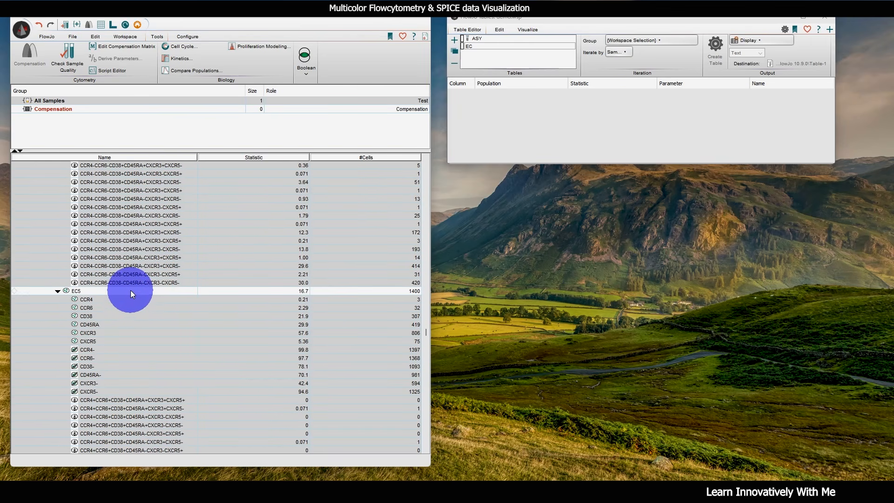
left_click(124, 299, "ctrl")
left_click(124, 307, "ctrl")
left_click(122, 315, "ctrl")
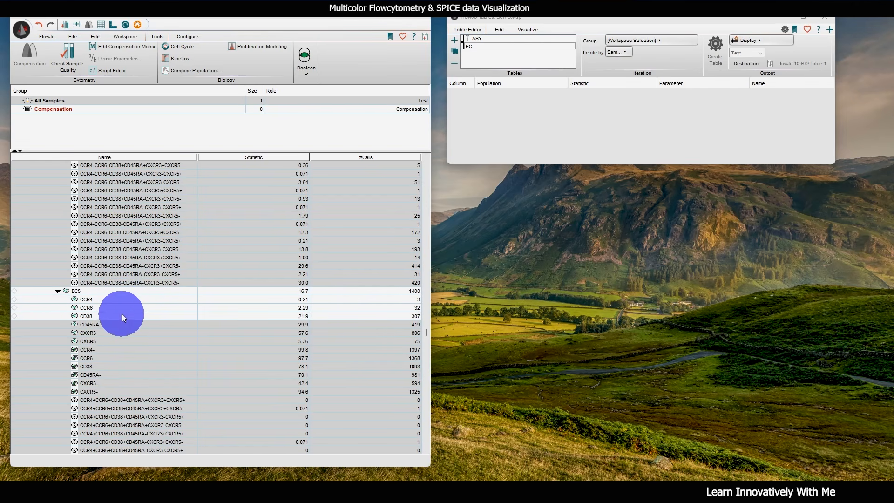
left_click(121, 324, "ctrl")
left_click(121, 333, "ctrl")
left_click(120, 341, "ctrl")
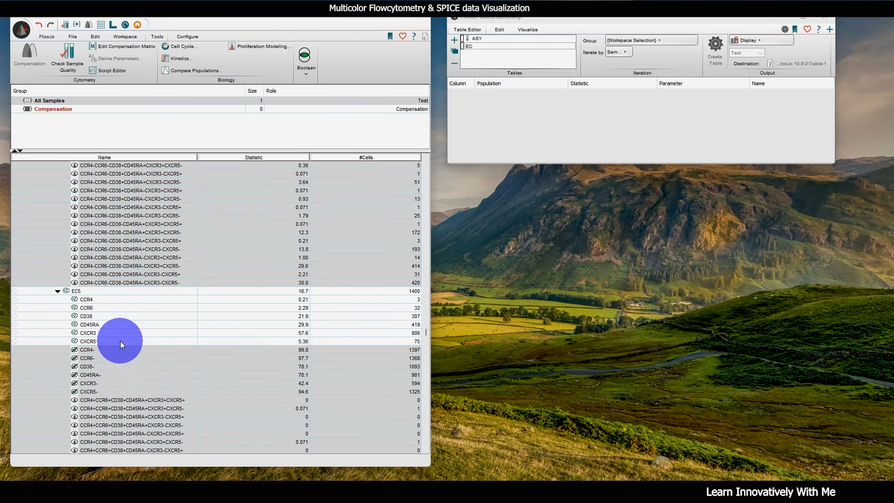
left_click(117, 349, "ctrl")
left_click(116, 357, "ctrl")
left_click(119, 365, "ctrl")
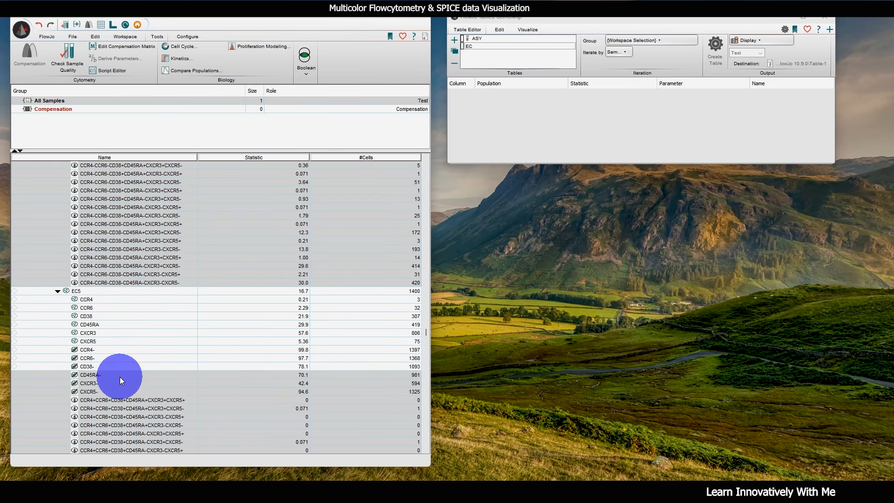
left_click(119, 376, "ctrl")
left_click(119, 384, "ctrl")
left_click(119, 391, "ctrl")
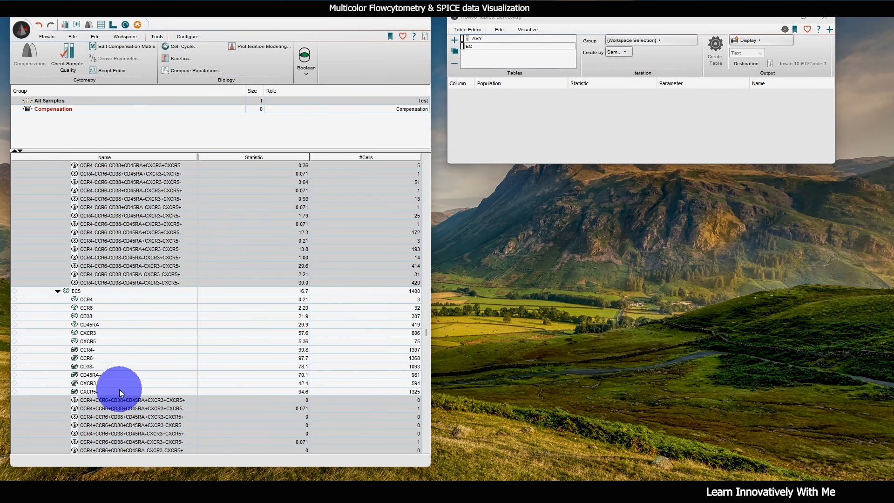
- Deselect the EC6 parent gate and its twelve single-marker gates, CCR4 through CXCR5-, so only combination gates stay selected
scroll(169, 354, "down", 4)
scroll(170, 356, "down", 13)
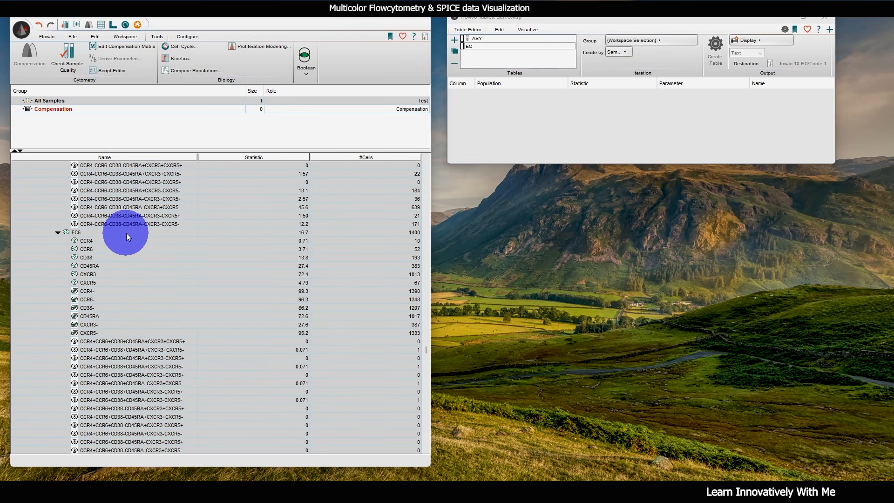
left_click(127, 233, "ctrl")
left_click(128, 241, "ctrl")
left_click(128, 254, "ctrl")
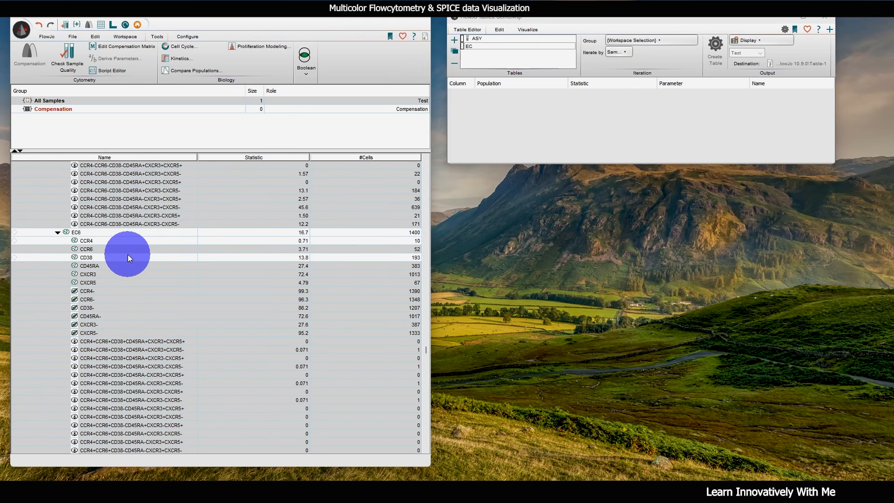
left_click(128, 249, "ctrl")
left_click(127, 266, "ctrl")
left_click(121, 275, "ctrl")
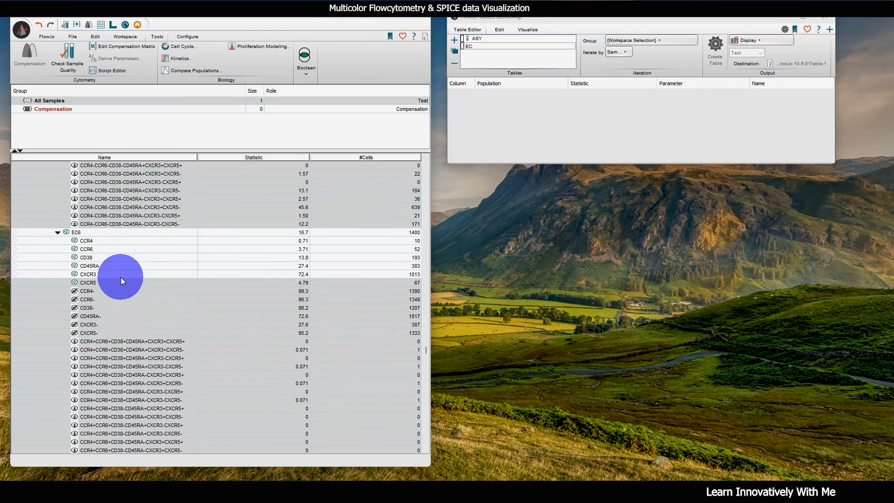
left_click(119, 282, "ctrl")
left_click(121, 291, "ctrl")
left_click(121, 298, "ctrl")
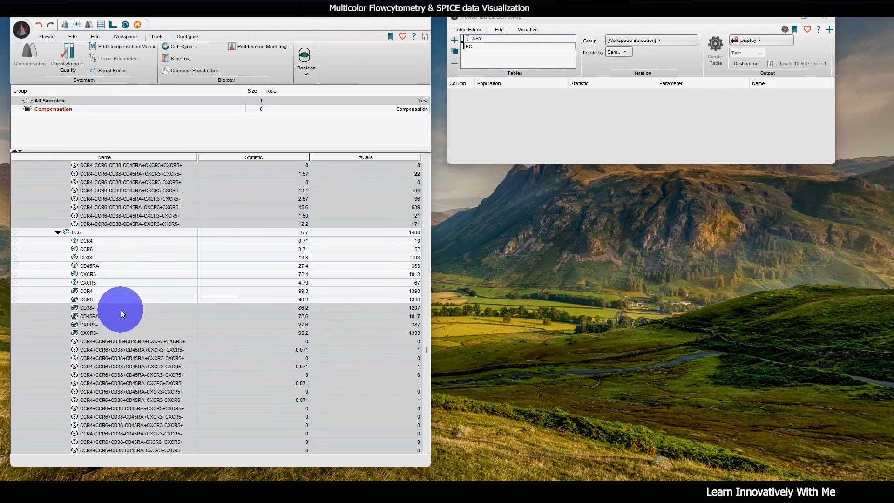
left_click(121, 308, "ctrl")
left_click(121, 316, "ctrl")
left_click(121, 323, "ctrl")
left_click(121, 332, "ctrl")
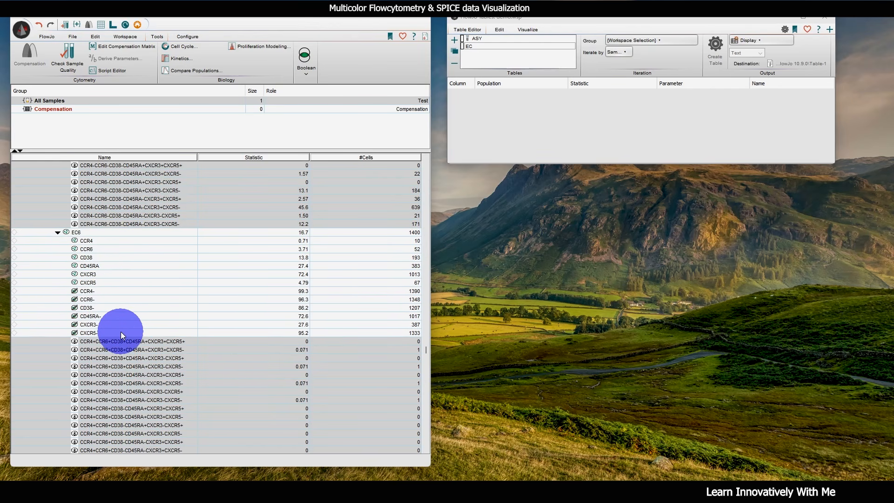
- Add the selected EC1 to EC6 combination gates to the EC table in the Table Editor and create its output table
scroll(121, 334, "down", 20)
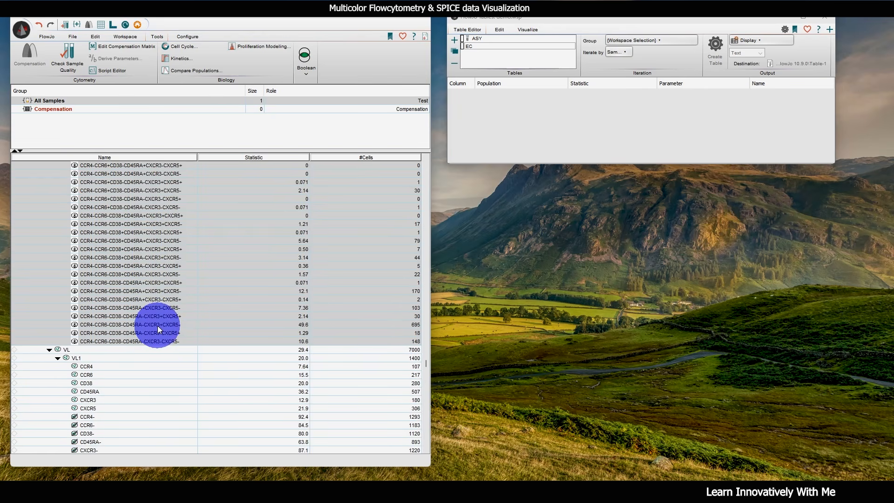
scroll(158, 325, "down", 20)
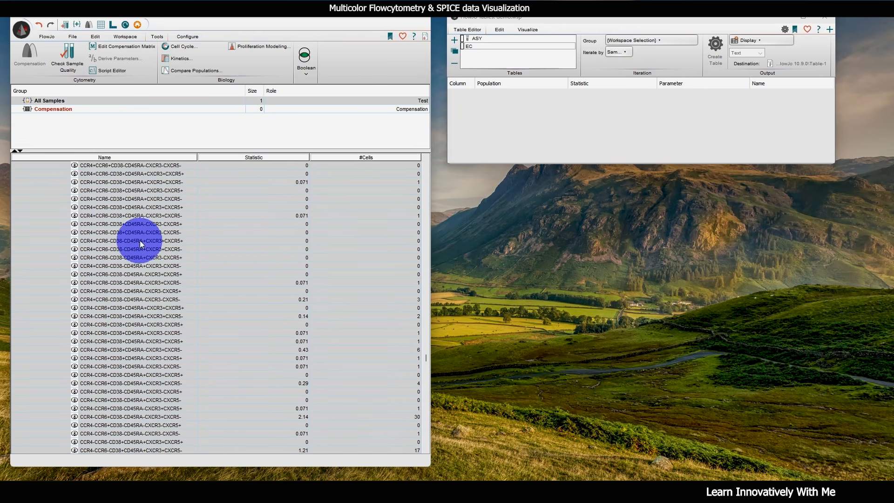
left_click_drag(139, 225, 504, 130)
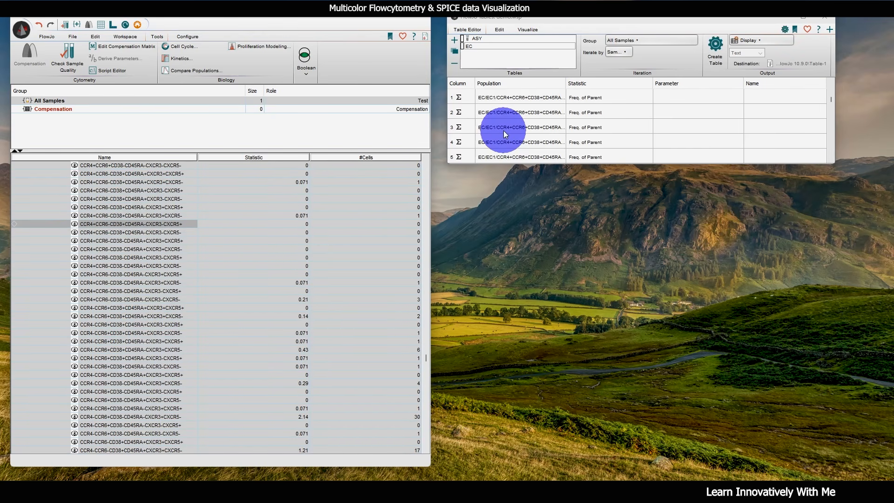
left_click(727, 50)
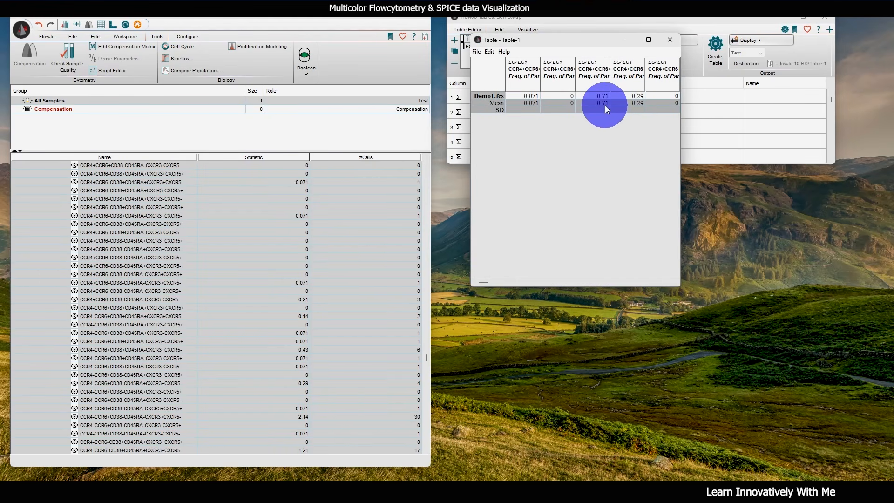
- Copy the EC output table into a new Excel worksheet named EC, starting at cell A1
left_click(606, 105)
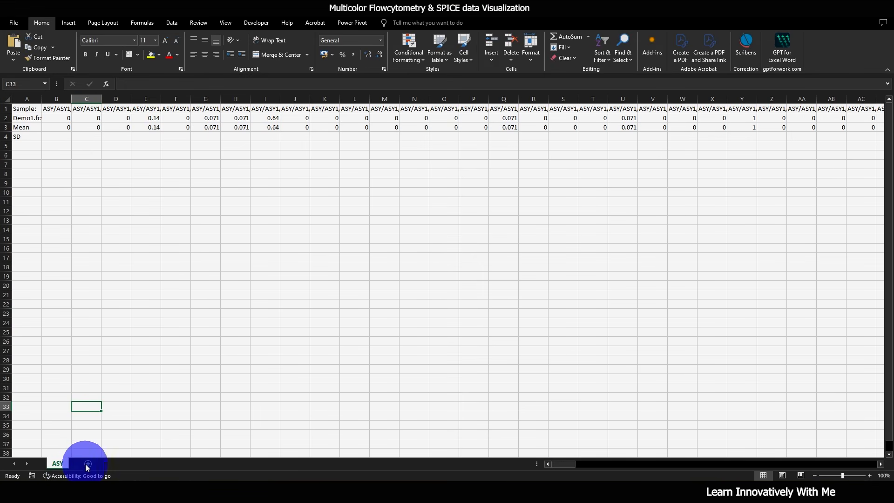
left_click(85, 463)
double_click(88, 463)
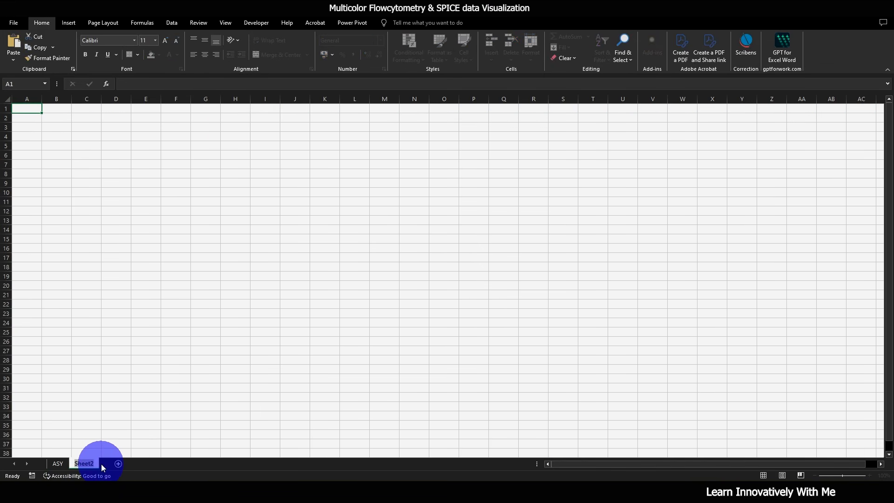
type("EC")
left_click(155, 330)
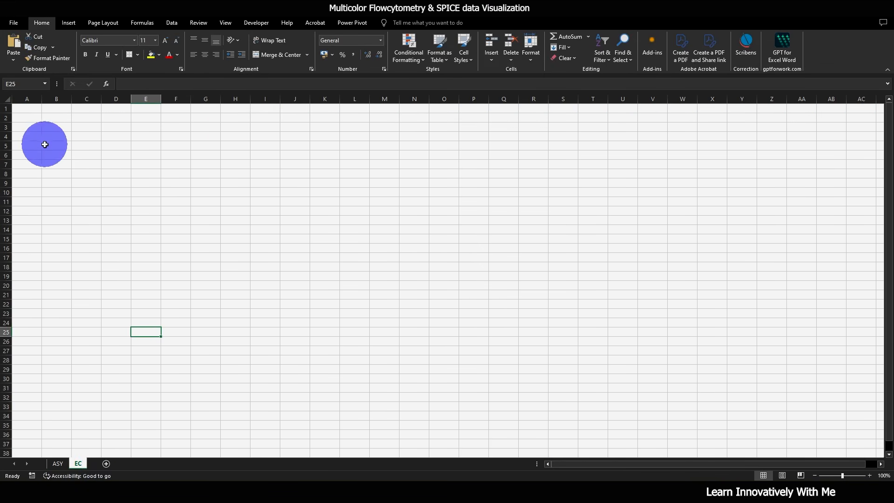
left_click(28, 108)
key("ctrl+v")
left_click(152, 210)
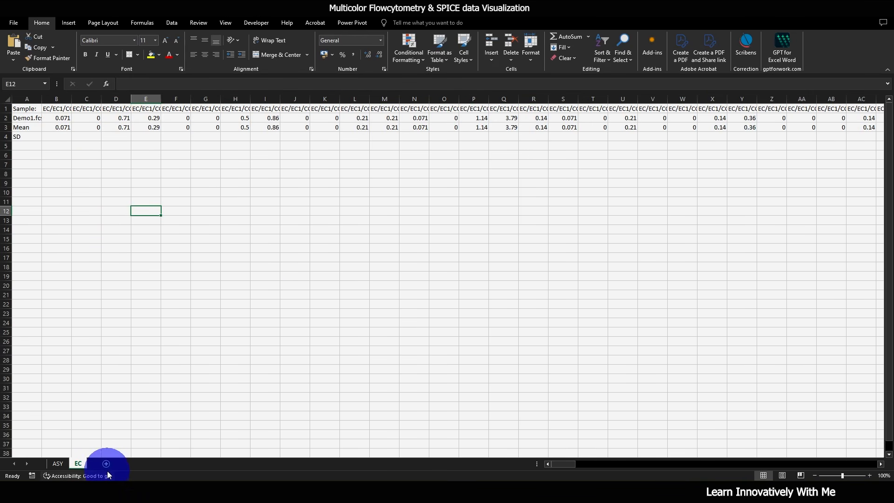
- Return to FlowJo, close the EC output table and add a new table named VL in the Table Editor
left_click(840, 7)
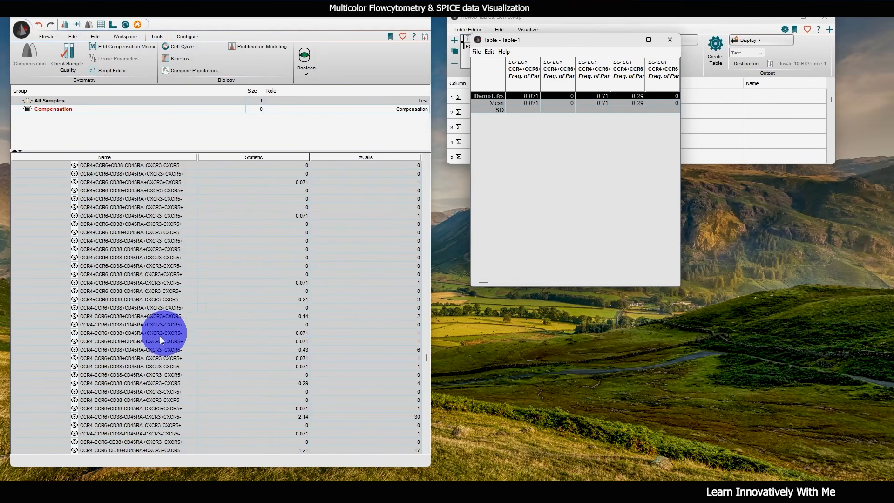
scroll(312, 378, "down", 1)
left_click(671, 41)
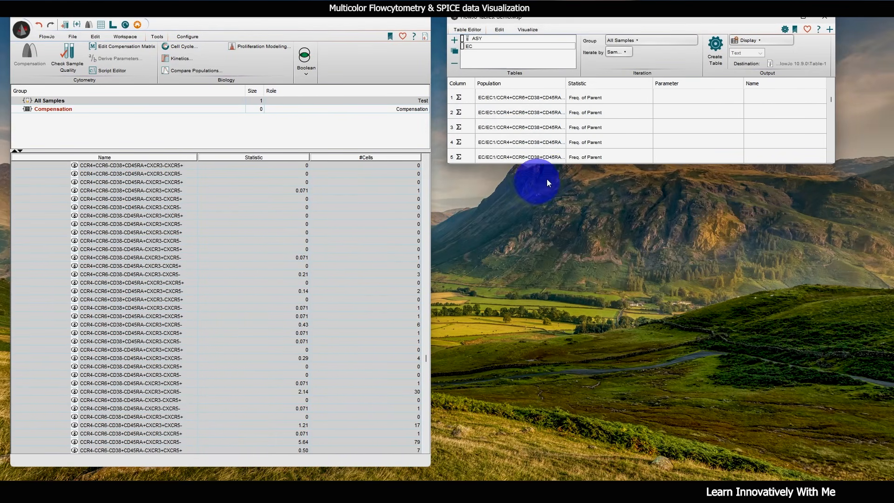
left_click(454, 40)
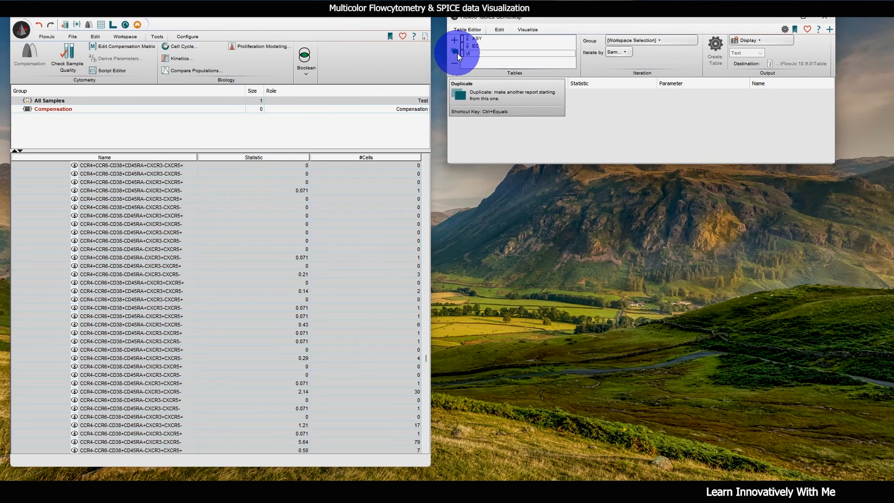
type("VL")
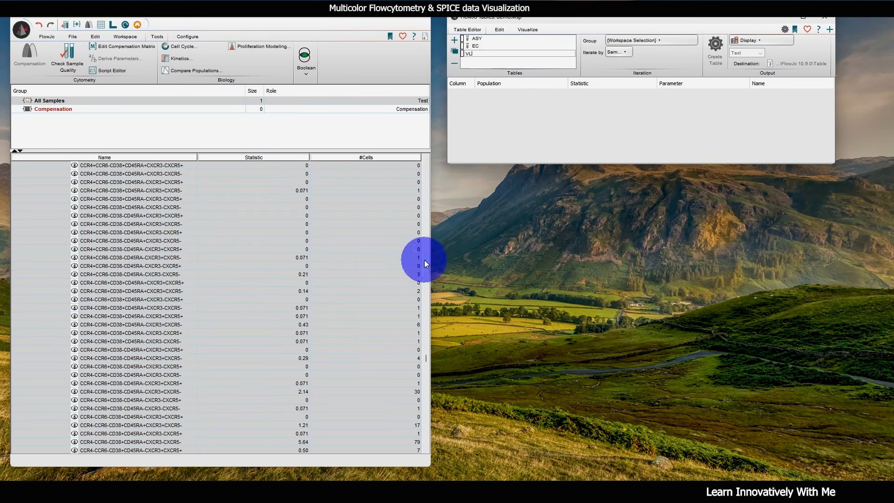
- Select all gates from VL1's first combination, CCR4+CCR6+CD38+CD45RA+CXCR3+CXCR5+, through the last VL combination gate at the end of the list
scroll(289, 330, "down", 11)
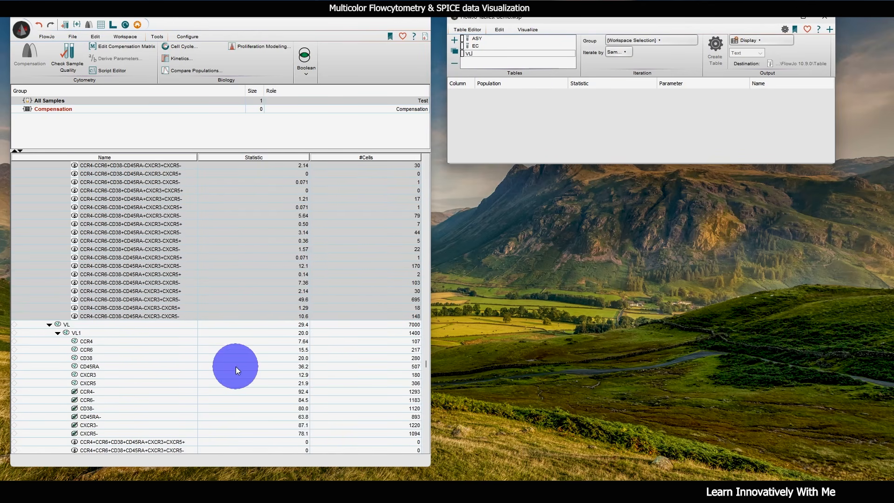
left_click(284, 364)
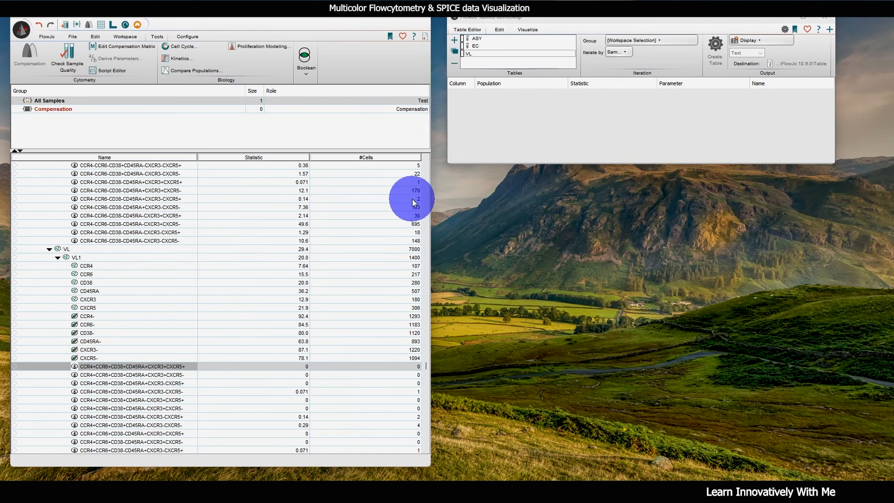
left_click_drag(426, 368, 429, 454)
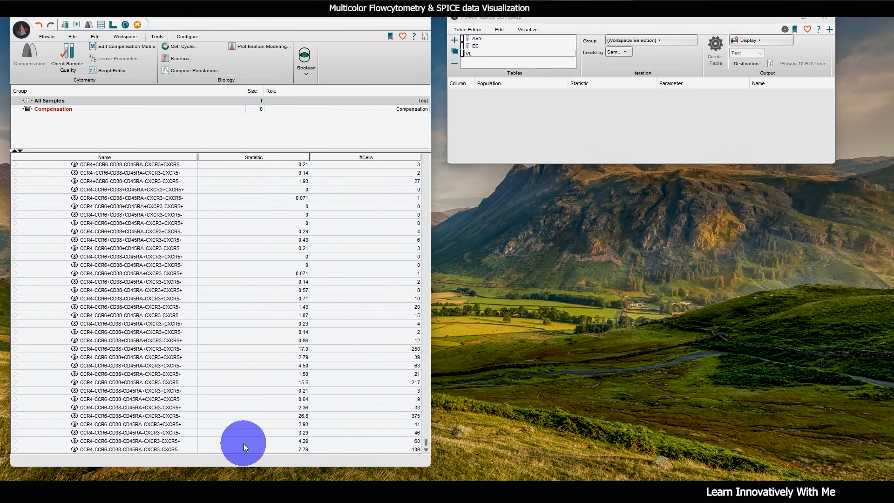
left_click(180, 449, "shift")
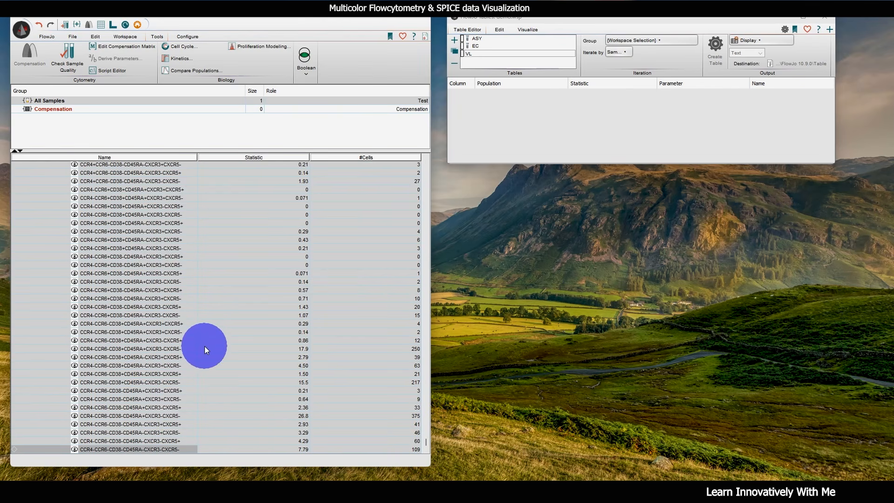
- Deselect VL5's single-marker gates from CXCR5- up through CD38, keeping its combination gates selected
scroll(209, 294, "up", 10)
scroll(208, 296, "up", 6)
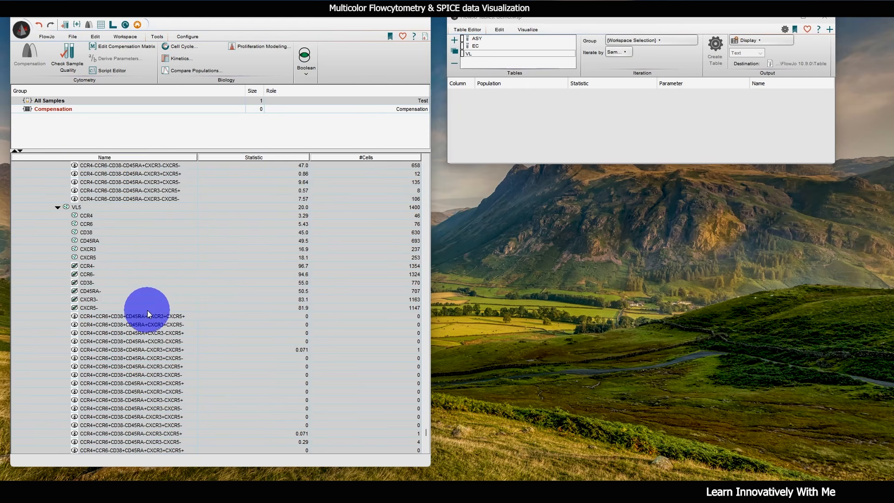
left_click(99, 308, "ctrl")
left_click(102, 298, "ctrl")
left_click(102, 291, "ctrl")
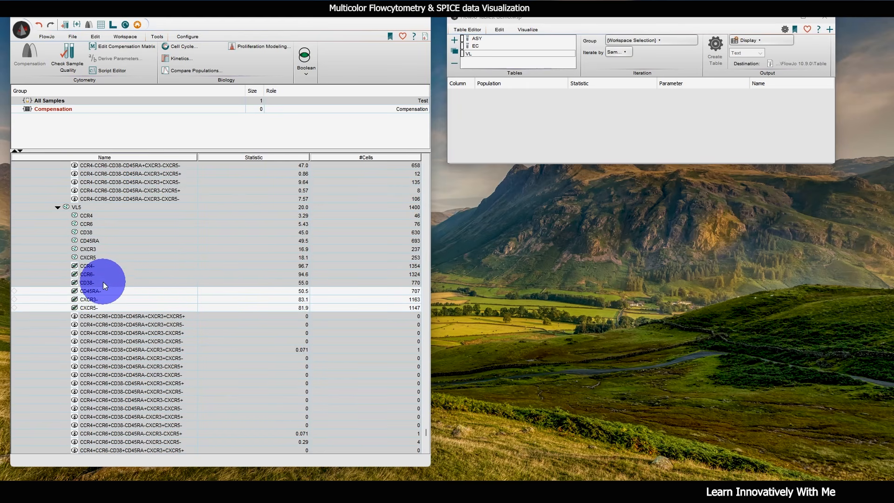
left_click(102, 282, "ctrl")
left_click(102, 274, "ctrl")
left_click(102, 266, "ctrl")
left_click(99, 257, "ctrl")
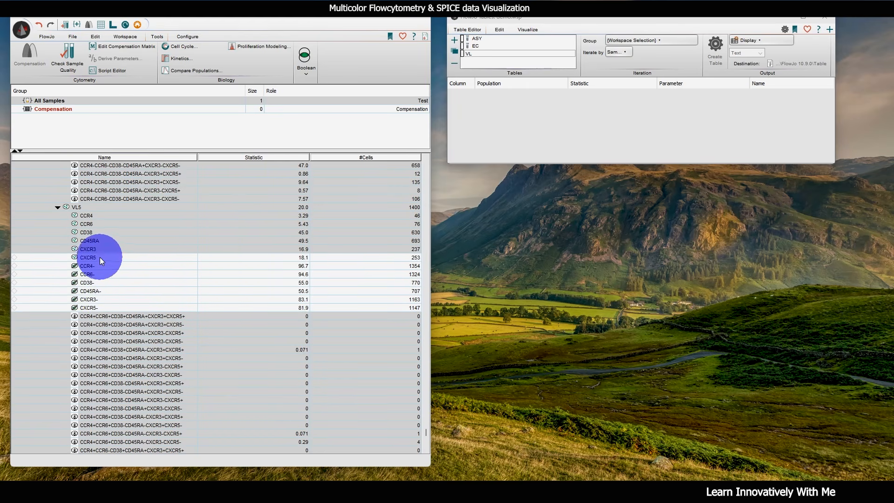
left_click(99, 249, "ctrl")
left_click(101, 240, "ctrl")
left_click(97, 232, "ctrl")
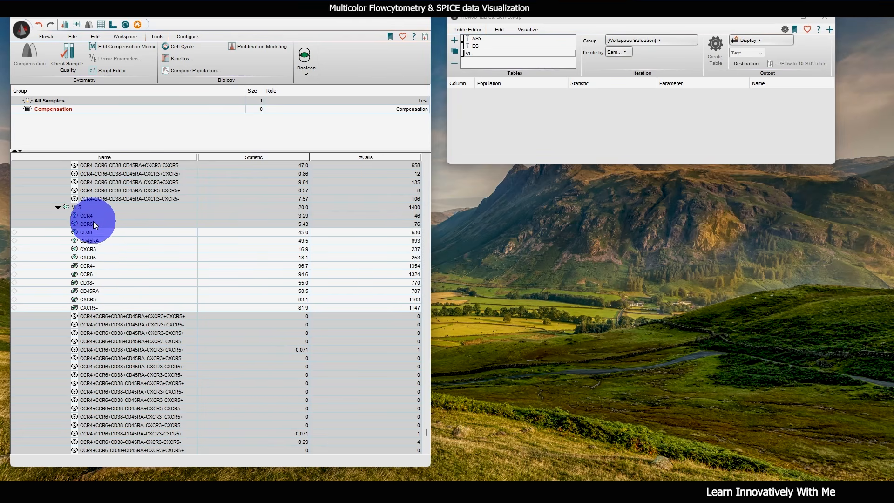
- Remove the VL5 gate and its CCR6 and CCR4 populations from the current selection
left_click(94, 223, "ctrl")
left_click(95, 215, "ctrl")
left_click(97, 207, "ctrl")
- Deselect the negative single-marker populations under VL4: CXCR5-, CXCR3-, CD45RA-, CD38-, CCR6- and CCR4-
scroll(209, 255, "up", 9)
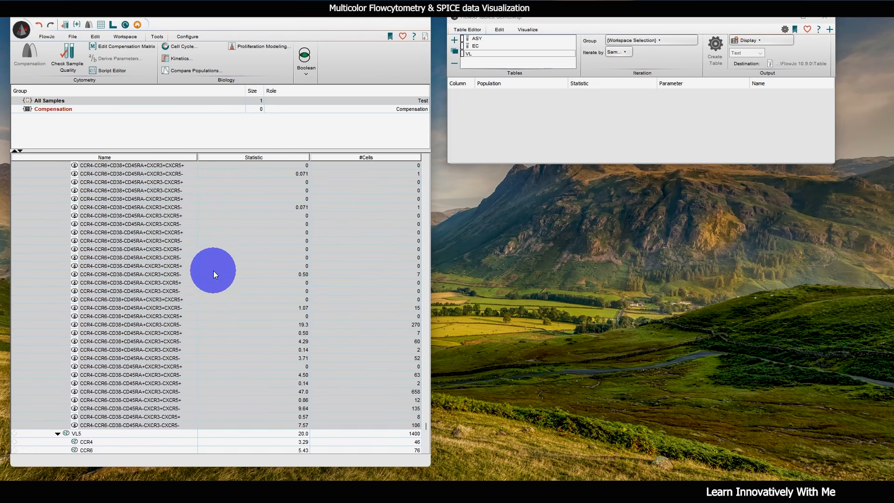
scroll(213, 270, "up", 18)
left_click(122, 341, "ctrl")
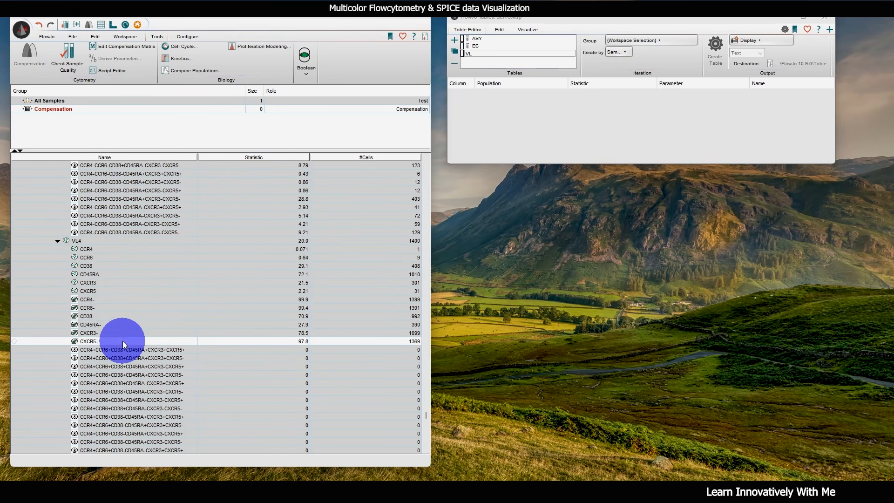
left_click(115, 333, "ctrl")
left_click(111, 325, "ctrl")
left_click(109, 316, "ctrl")
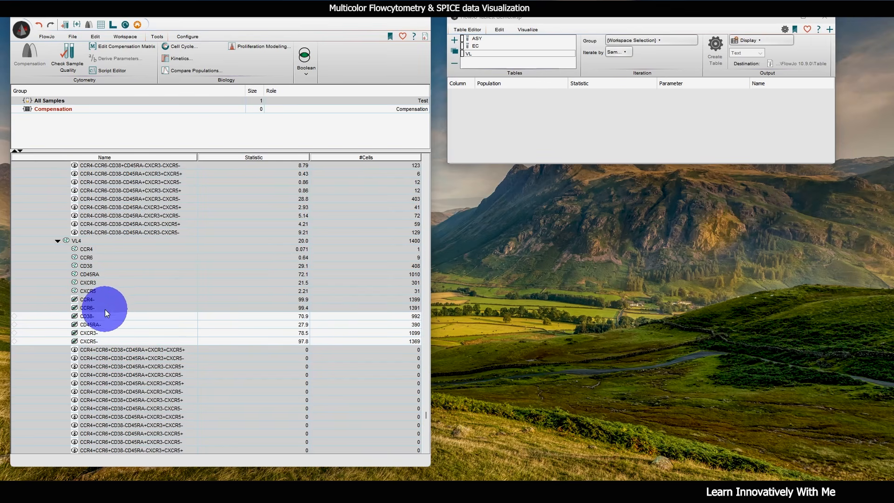
left_click(105, 307, "ctrl")
left_click(106, 299, "ctrl")
- Deselect VL4 and its positive single-marker populations CXCR5, CXCR3, CD45RA, CD38, CCR6 and CCR4
left_click(106, 291, "ctrl")
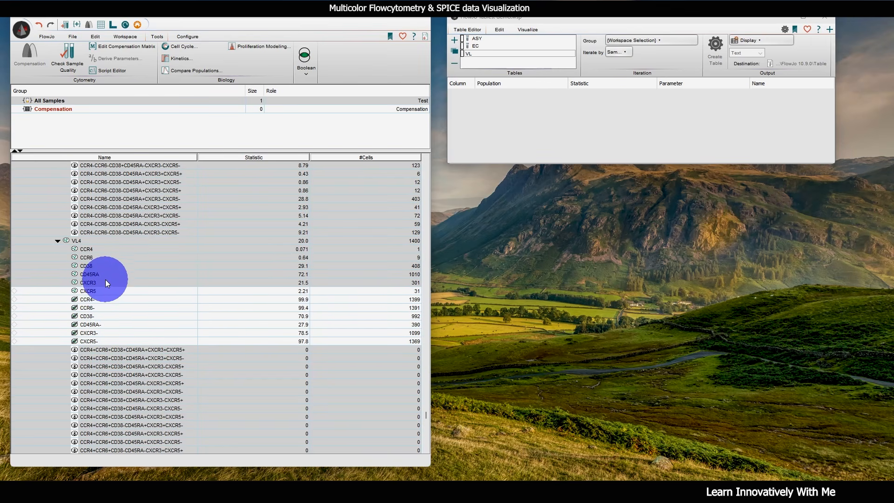
left_click(105, 281, "ctrl")
left_click(104, 273, "ctrl")
left_click(101, 265, "ctrl")
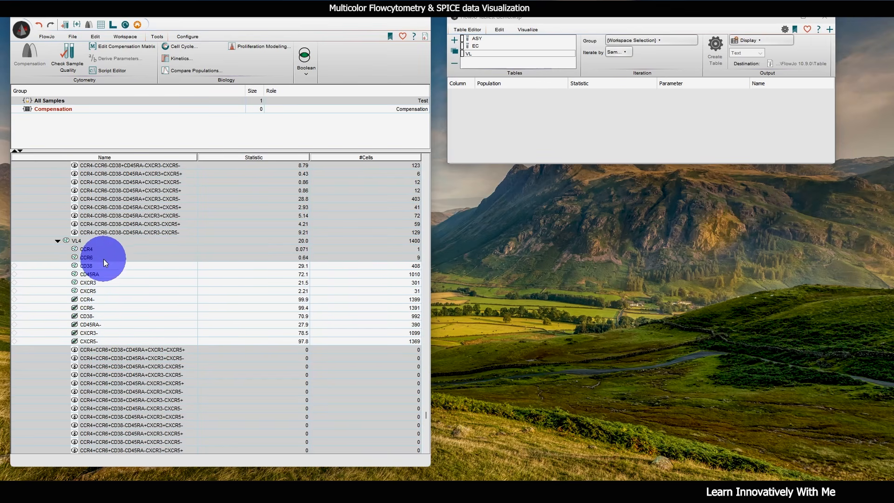
left_click(104, 257, "ctrl")
left_click(108, 249, "ctrl")
left_click(115, 241, "ctrl")
- Deselect the negative single-marker populations under VL3: CXCR5-, CXCR3-, CD45RA-, CD38-, CCR6- and CCR4-
scroll(166, 293, "up", 6)
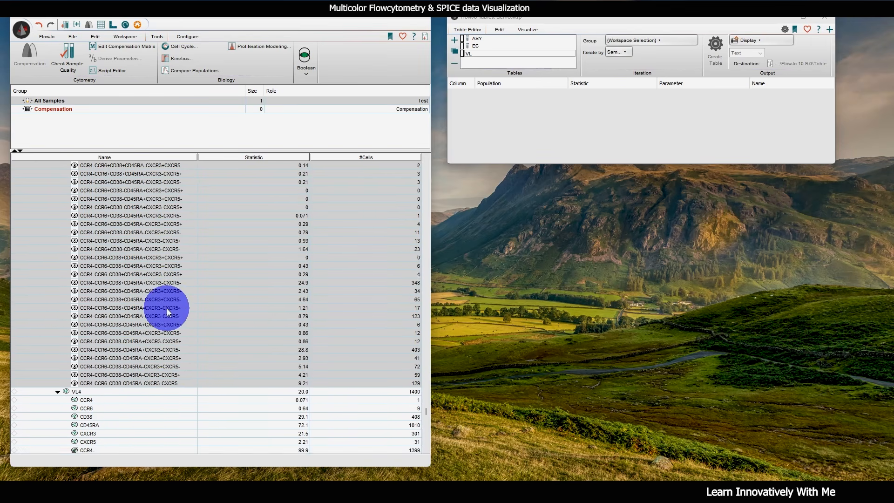
scroll(167, 308, "up", 20)
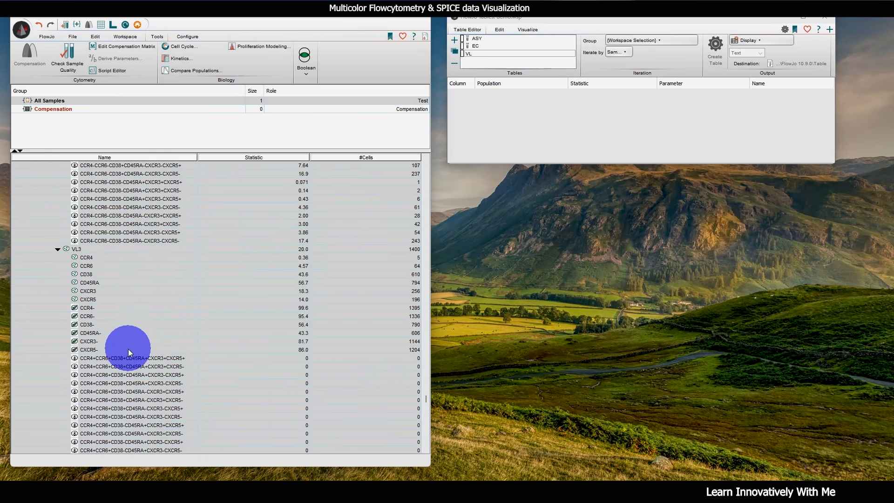
left_click(128, 350, "ctrl")
left_click(126, 341, "ctrl")
left_click(127, 332, "ctrl")
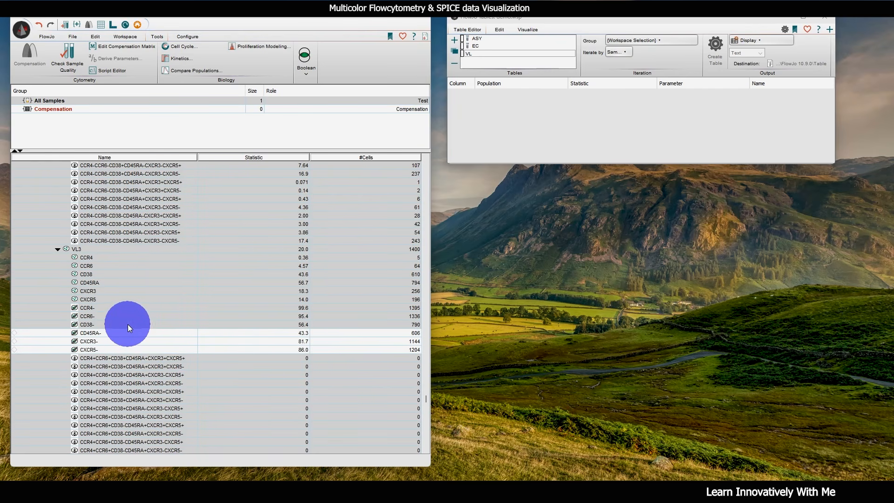
left_click(128, 325, "ctrl")
left_click(131, 316, "ctrl")
left_click(134, 308, "ctrl")
- Deselect VL3 and its positive single-marker populations CXCR5, CXCR3, CD45RA, CD38, CCR6 and CCR4
left_click(135, 299, "ctrl")
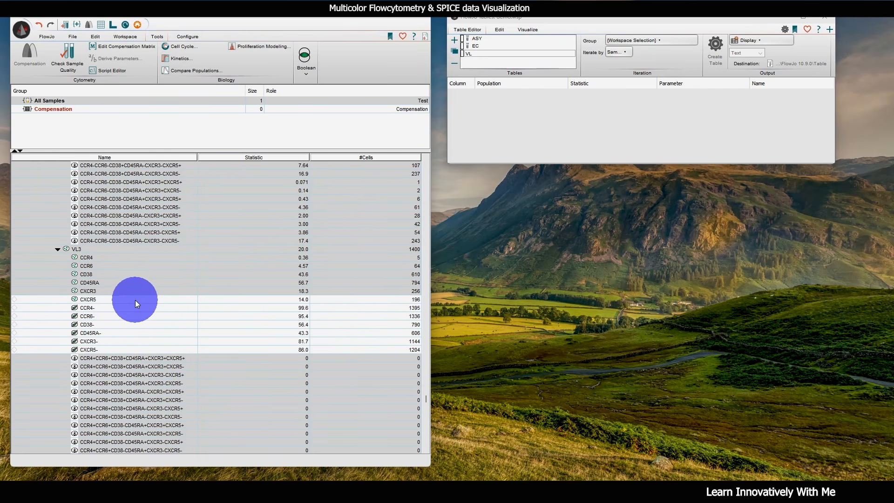
left_click(136, 292, "ctrl")
left_click(135, 283, "ctrl")
left_click(135, 273, "ctrl")
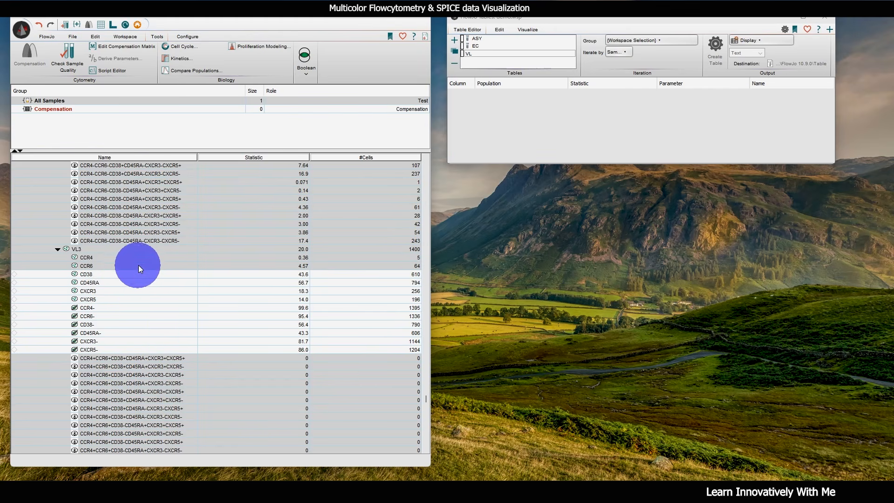
left_click(138, 266, "ctrl")
left_click(139, 257, "ctrl")
left_click(141, 250, "ctrl")
- Deselect the negative single-marker populations under VL2: CXCR5-, CXCR3-, CD45RA-, CD38-, CCR6- and CCR4-
scroll(158, 312, "up", 3)
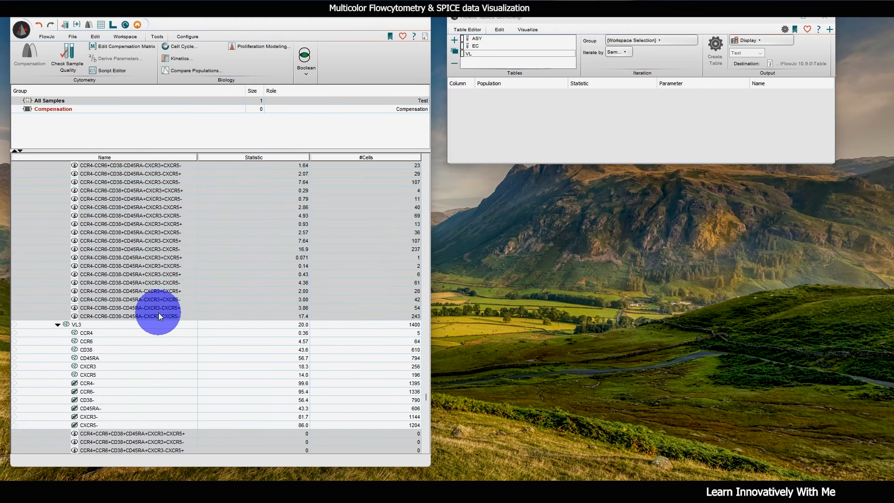
scroll(158, 312, "up", 20)
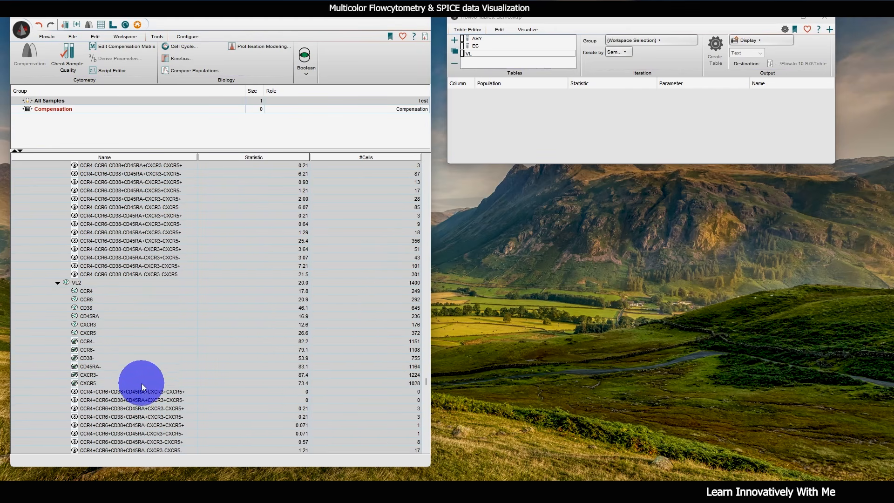
left_click(114, 383, "ctrl")
left_click(113, 374, "ctrl")
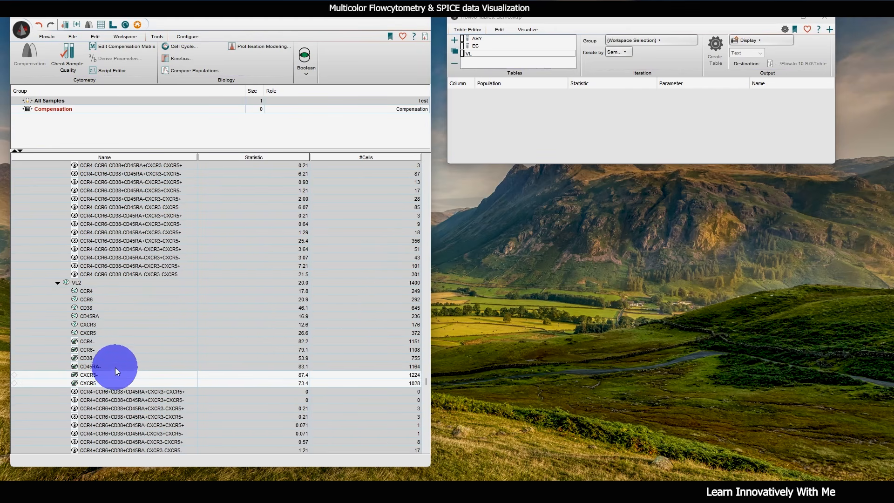
left_click(116, 366, "ctrl")
left_click(118, 358, "ctrl")
left_click(123, 350, "ctrl")
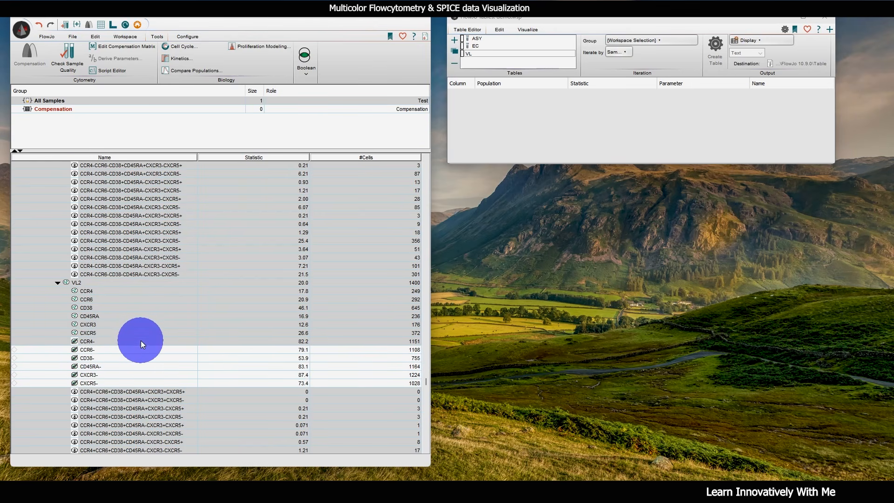
left_click(140, 341, "ctrl")
- Deselect VL2 and its positive single-marker populations CXCR5, CXCR3, CD45RA, CD38, CCR6 and CCR4
left_click(141, 332, "ctrl")
left_click(141, 324, "ctrl")
left_click(143, 316, "ctrl")
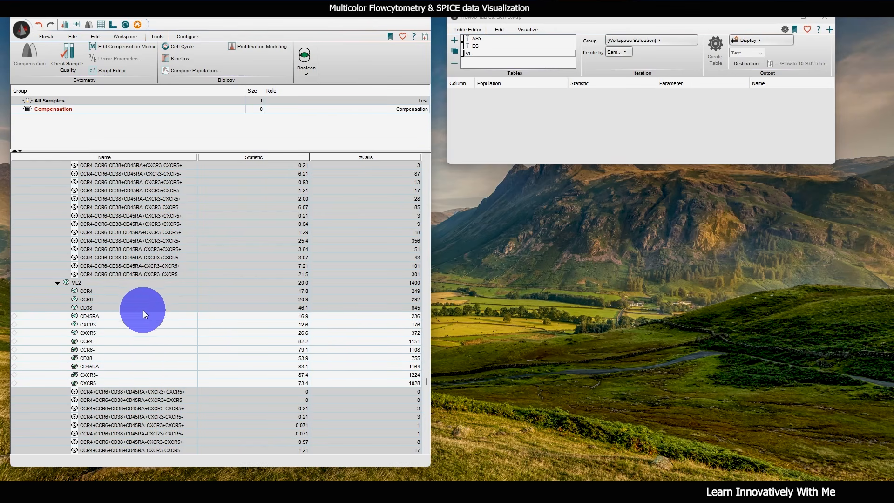
left_click(144, 308, "ctrl")
left_click(145, 300, "ctrl")
left_click(146, 290, "ctrl")
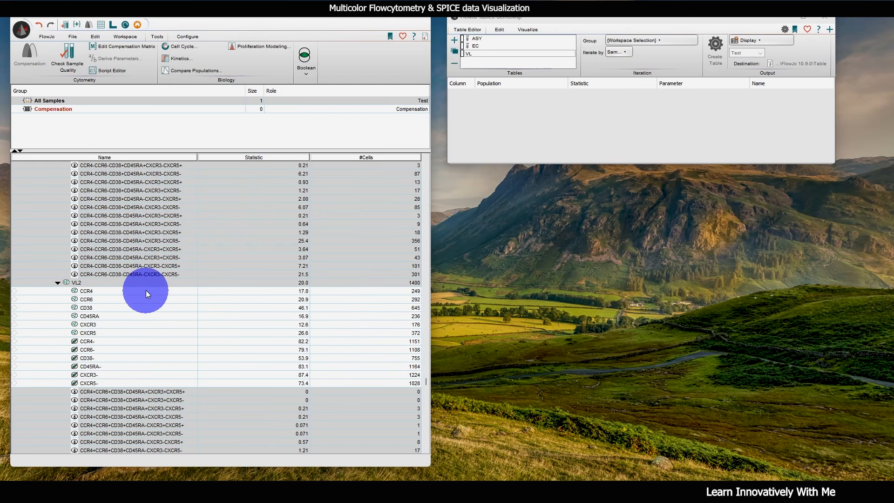
left_click(149, 282, "ctrl")
- Add the selected Boolean combination populations to the VL table definition and create the table
scroll(196, 287, "up", 8)
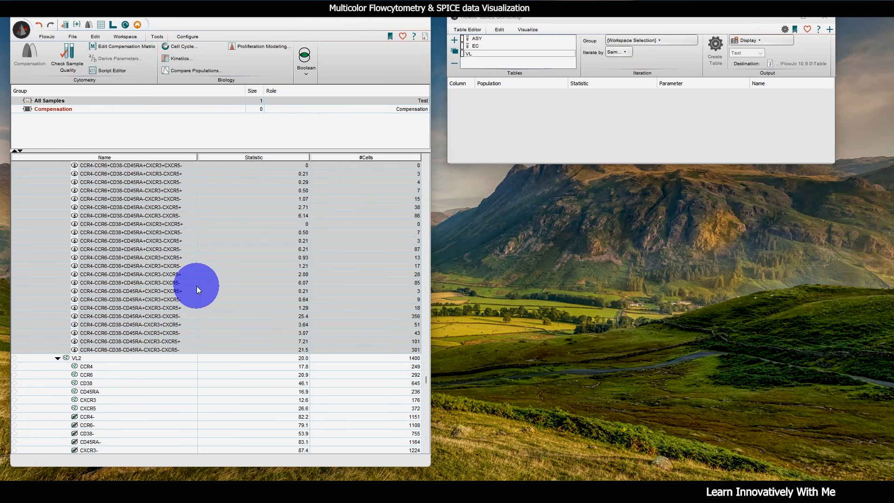
scroll(196, 286, "down", 10)
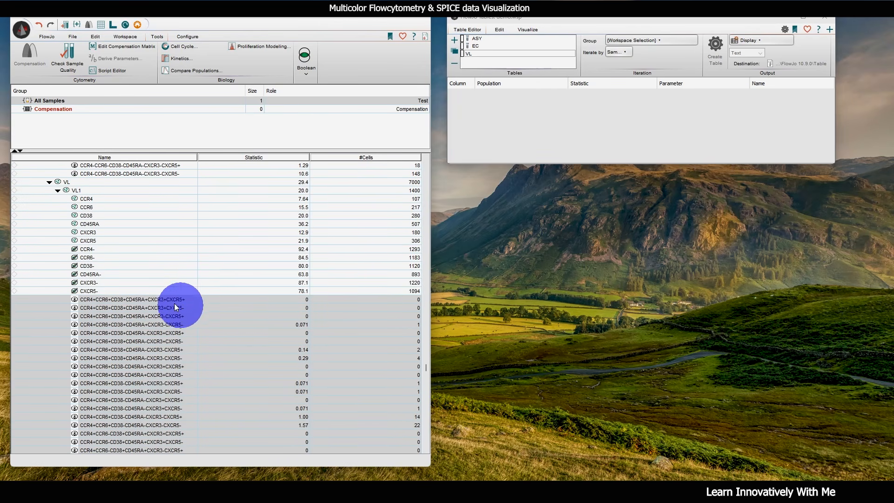
left_click_drag(164, 299, 587, 125)
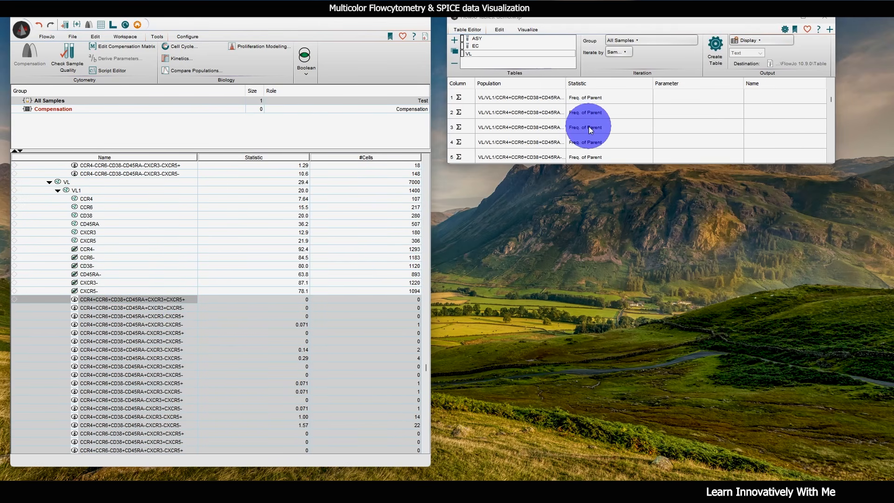
left_click(718, 46)
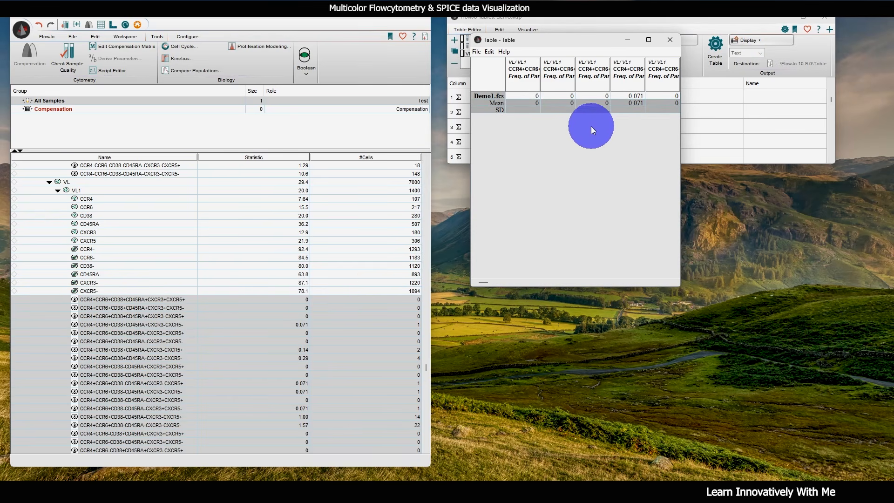
- Copy all rows of the generated table and paste them at cell A1 of Sheet3 in the Excel workbook ASY.xlsx
key("ctrl+a")
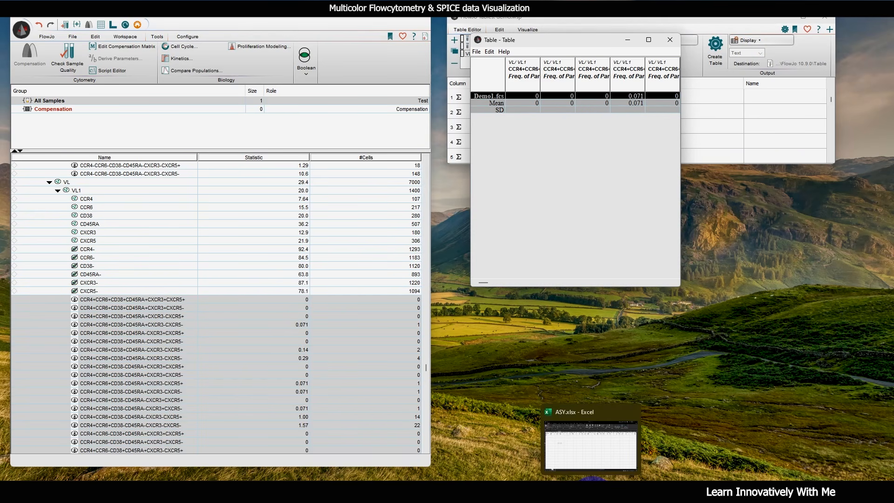
left_click(591, 484)
left_click(106, 463)
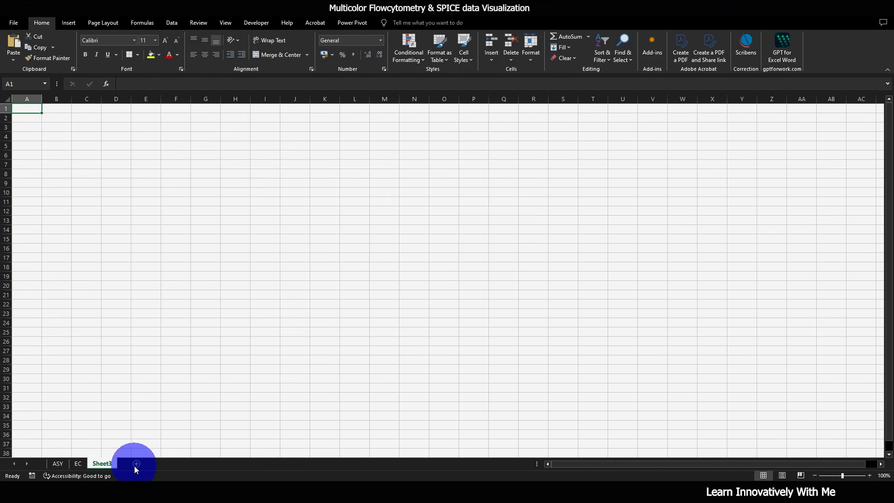
key("ctrl+v")
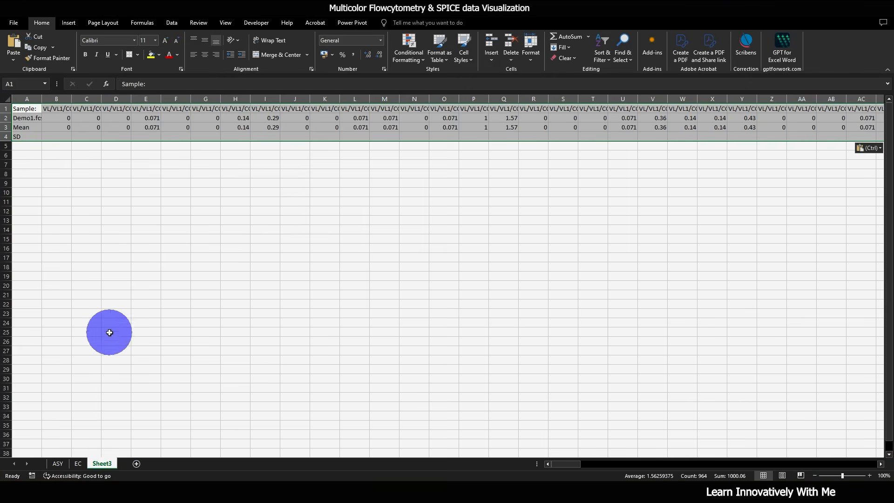
- Rename the sheet holding the pasted data as VL
double_click(101, 462)
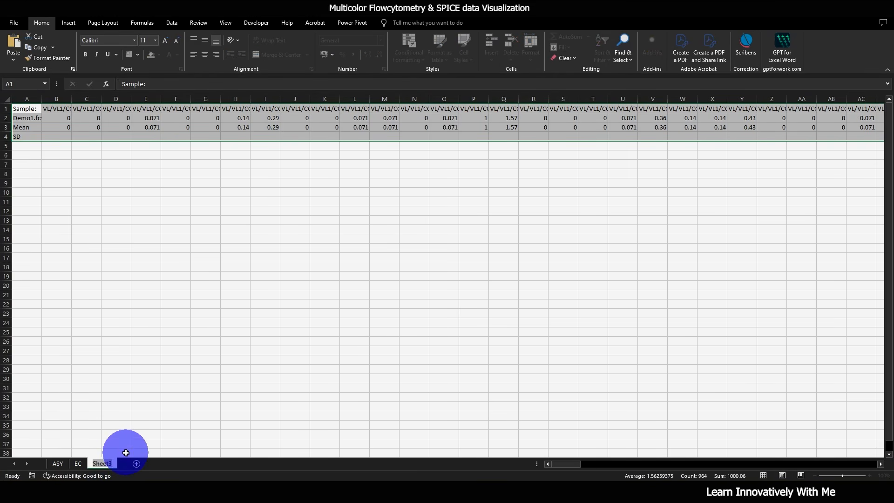
type("VL")
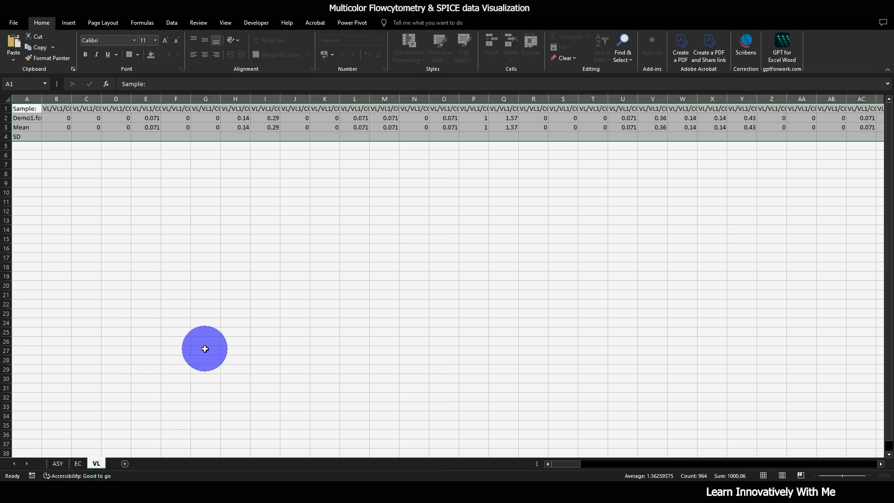
left_click(204, 348)
left_click(378, 363, "ctrl")
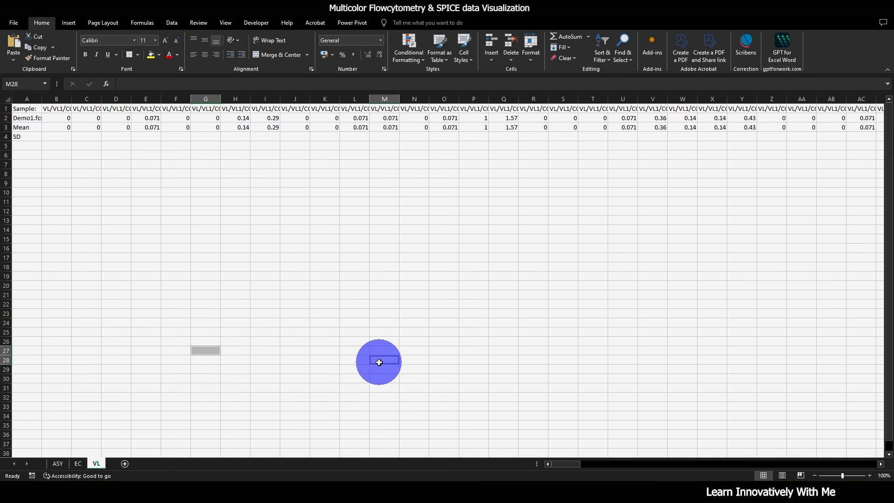
left_click(419, 331)
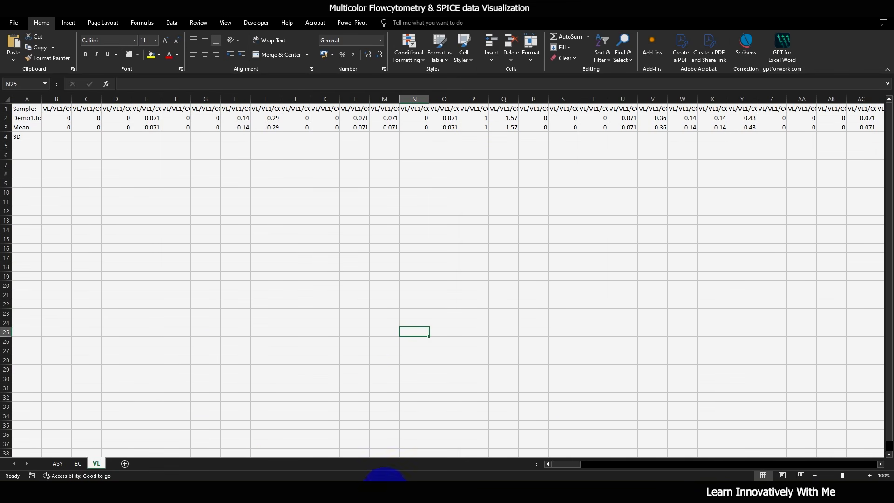
- Switch to the unsaved FlowJo demo workspace and save it, then return to Excel
mouse_move(345, 486)
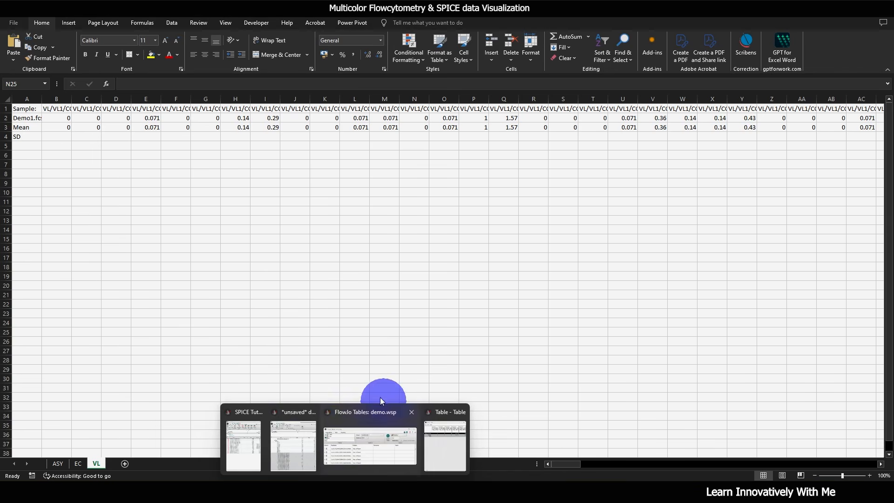
left_click(281, 454)
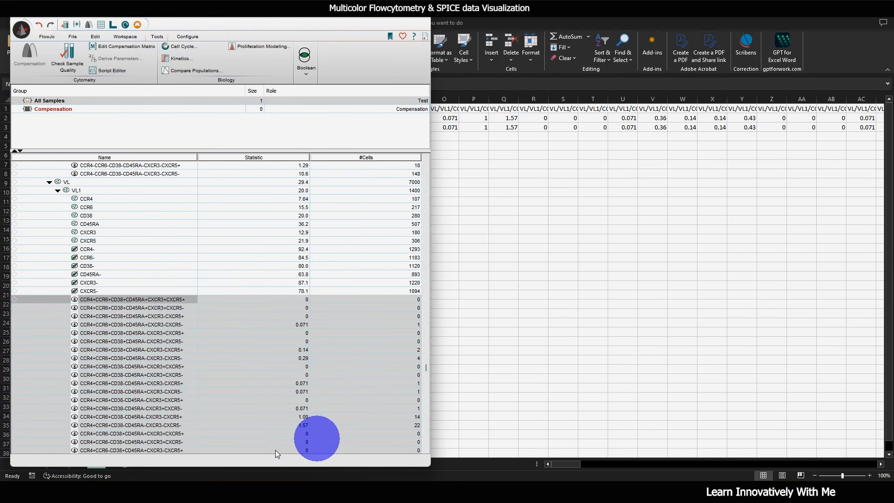
left_click(21, 30)
left_click(37, 96)
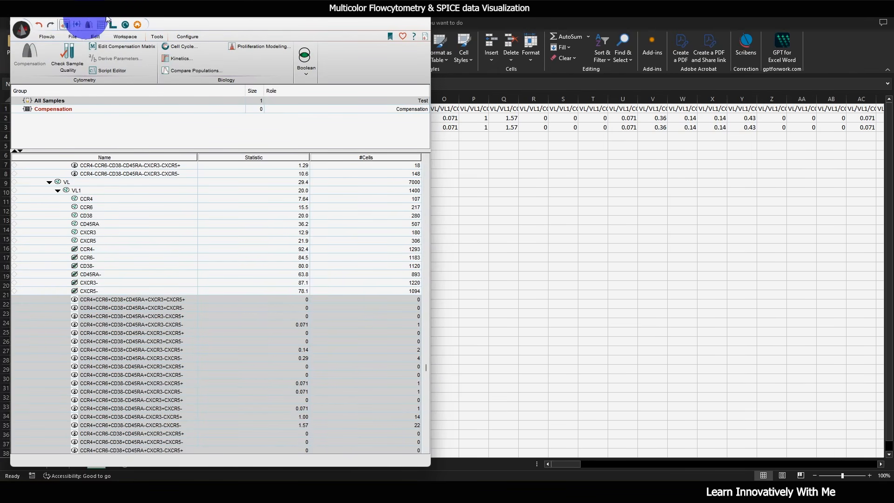
left_click(603, 194)
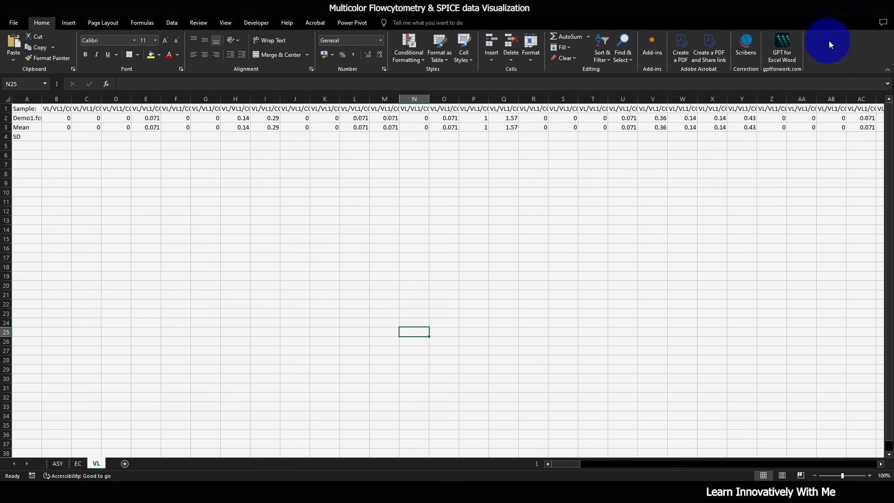
- Close the FlowJo table editor and the generated table window, and minimize the Excel workbook
mouse_move(349, 477)
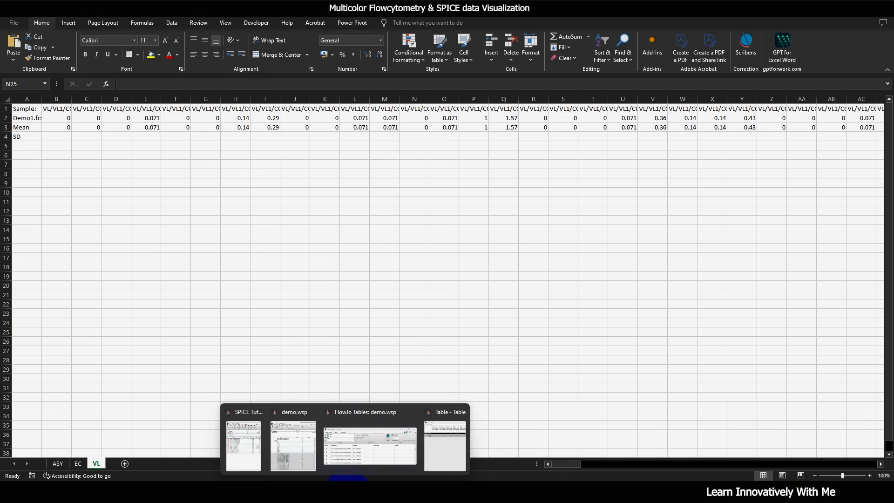
left_click(363, 446)
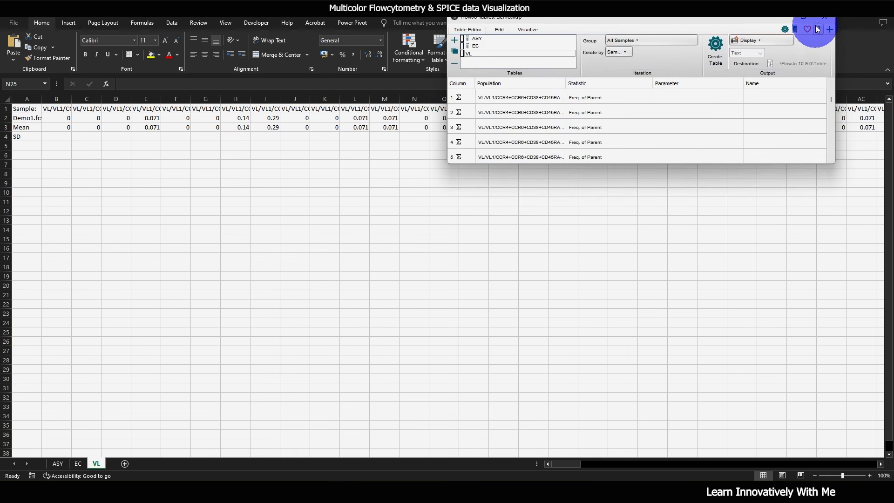
left_click(824, 18)
left_click(837, 5)
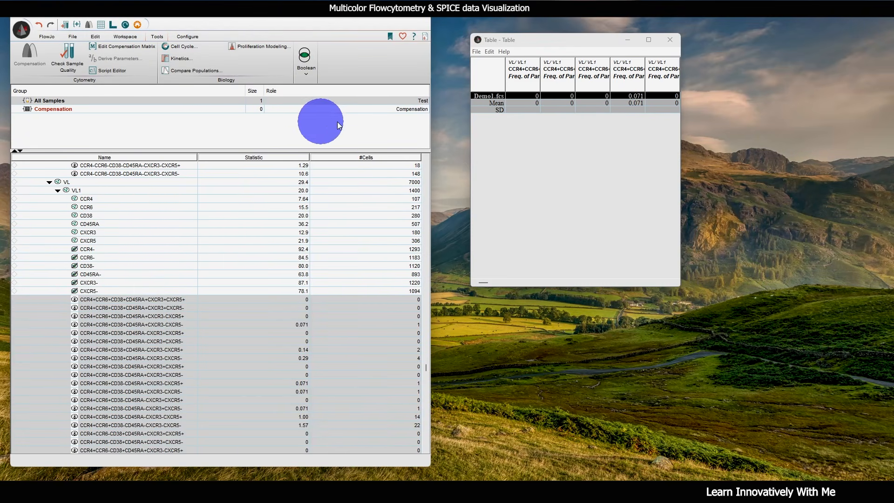
left_click(668, 41)
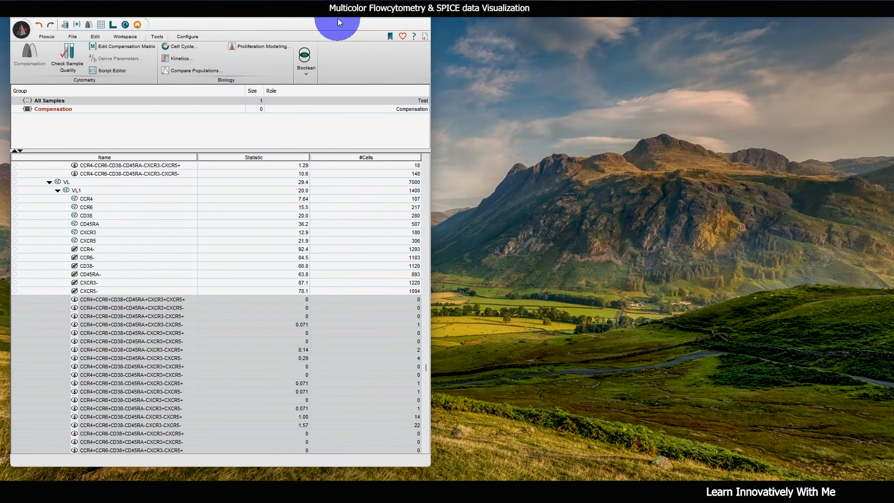
- Close the demo.wsp and SPICE Tutorial.wsp workspaces, saving the changes to both, and quit FlowJo
left_click(425, 19)
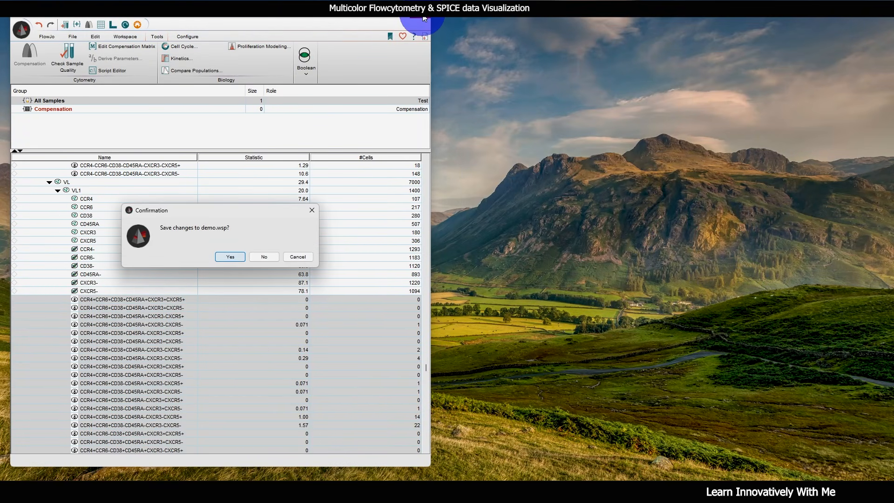
left_click(241, 259)
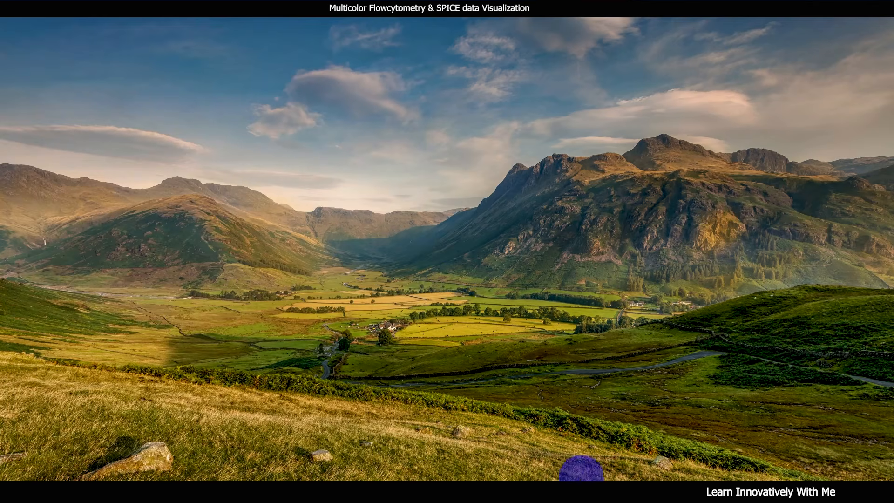
left_click(340, 475)
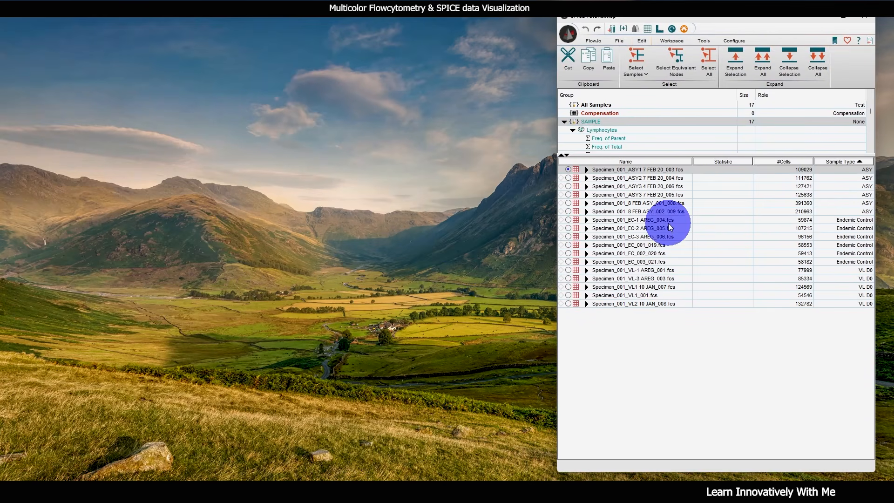
left_click_drag(714, 17, 610, 17)
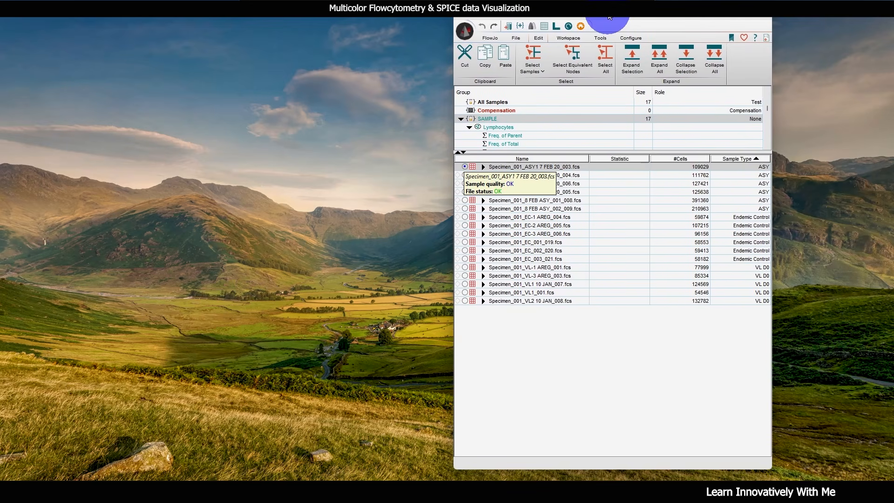
left_click(760, 19)
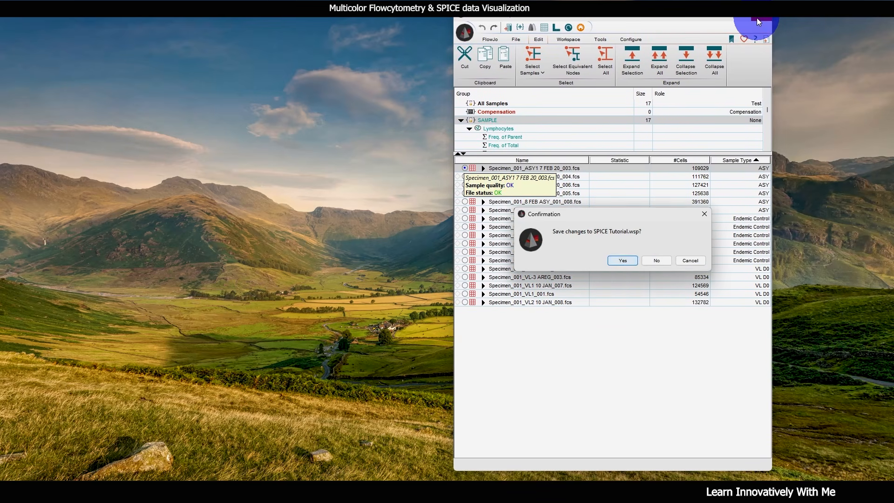
left_click(631, 261)
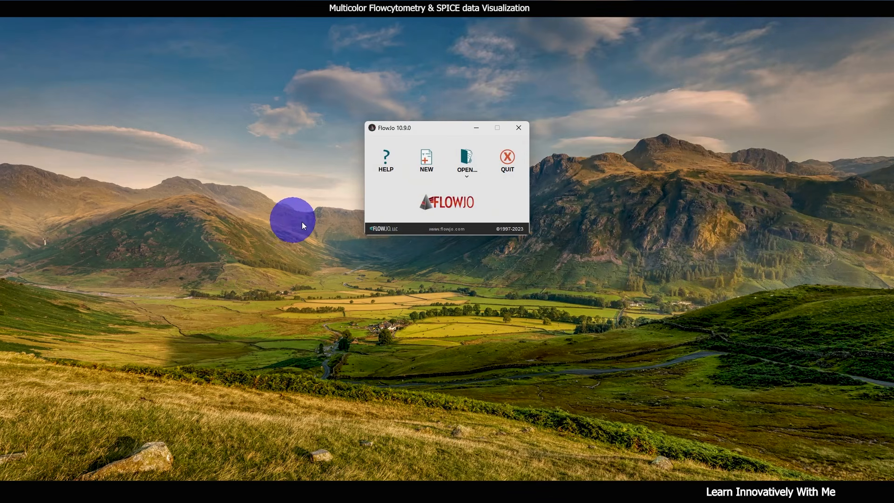
left_click(507, 161)
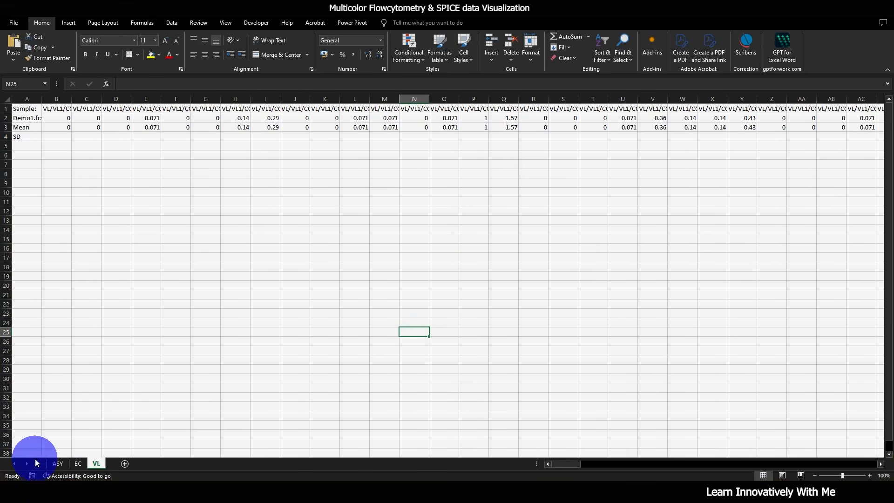
- On the ASY sheet in Excel, delete the Mean and SD rows and the sample-name column A
left_click(57, 463)
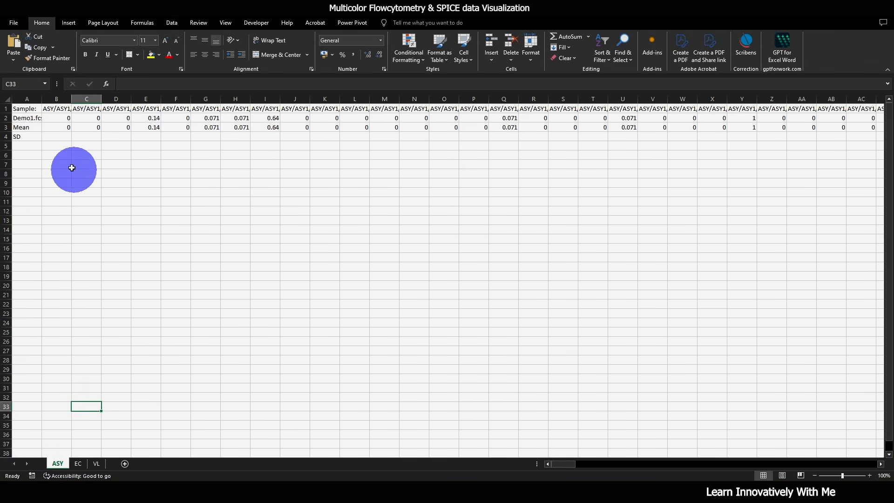
left_click_drag(4, 127, 289, 149)
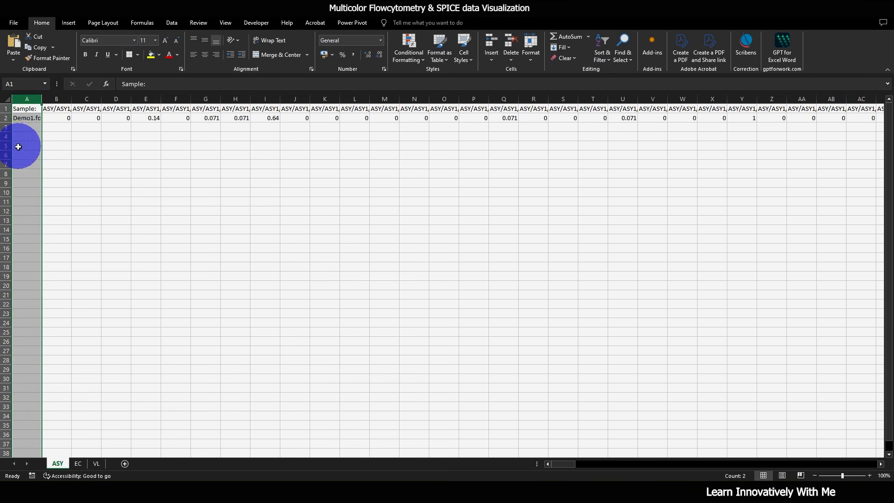
left_click(510, 44)
- Examine the gate-combination names in the row 1 headers, from A1 across the ASY1 columns into the ASY2 columns
left_click(34, 110)
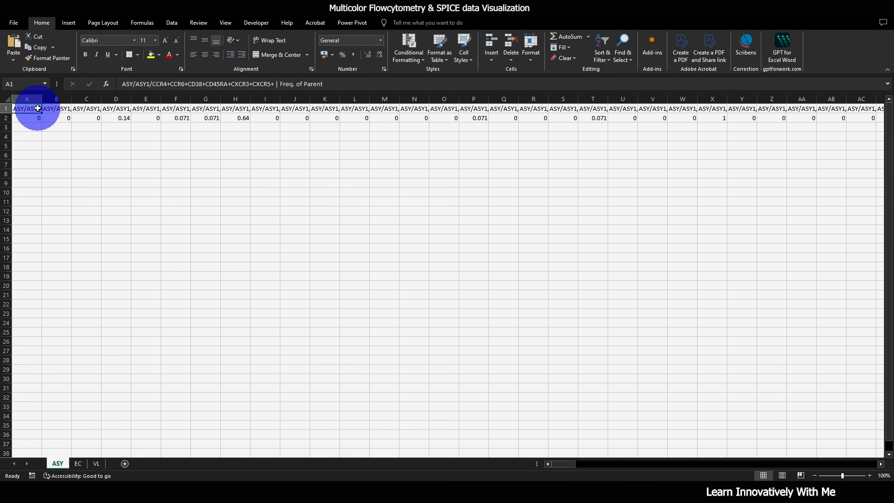
left_click_drag(133, 89, 275, 84)
left_click(153, 85)
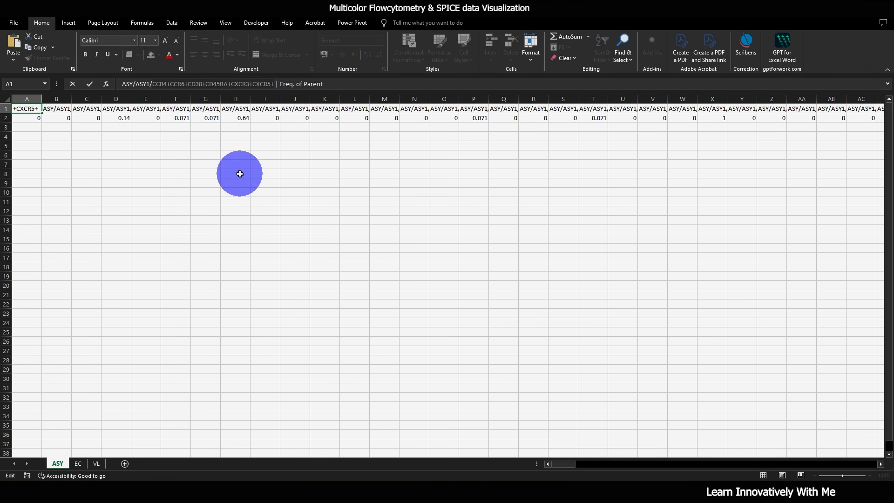
left_click(236, 174)
left_click(55, 107)
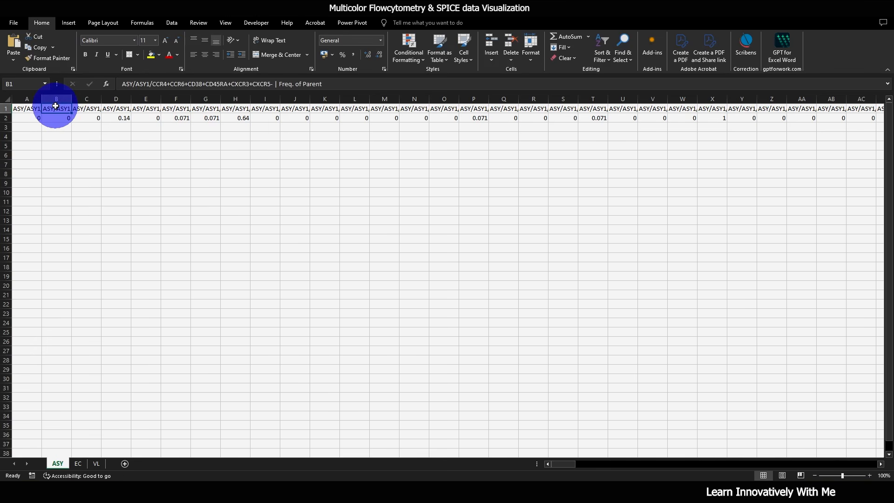
key("Right")
key("Right")
key("Right")
key("Right")
key("Right")
key("Right")
key("Right")
key("Right")
key("Right")
key("Right")
key("Right")
key("Right")
key("Right")
key("Right")
key("Right")
key("Right")
key("Right")
key("Right")
key("Right")
key("Right")
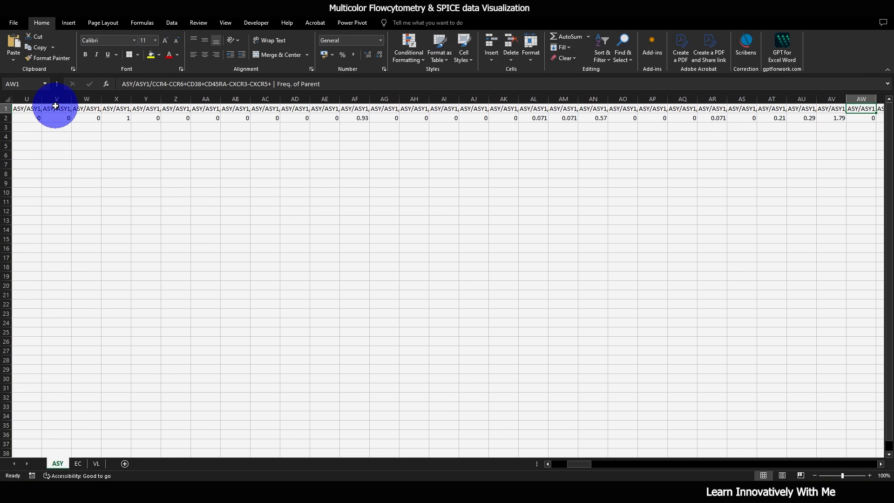
key("Right")
key("Right")
key("Right")
key("Right")
key("Right")
key("Right")
key("Right")
key("Right")
key("Right")
key("Right")
key("Right")
key("Right")
key("Right")
key("Right")
key("Right")
key("Right")
key("Right")
key("Right")
key("Right")
key("Right")
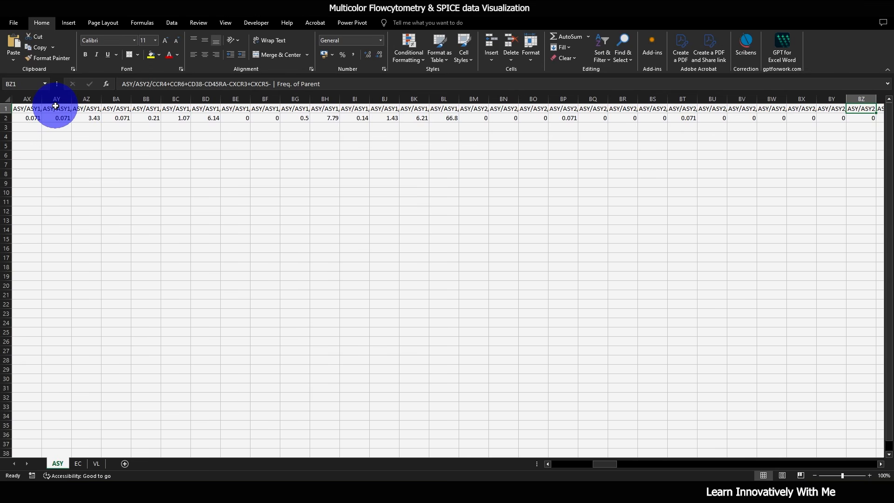
- Go back through the row 1 headers and compare neighbouring cells to locate the boundary between ASY1 and ASY2
key("Left")
key("Left")
key("Left")
key("Left")
key("Left")
key("Left")
key("Left")
key("Left")
key("Left")
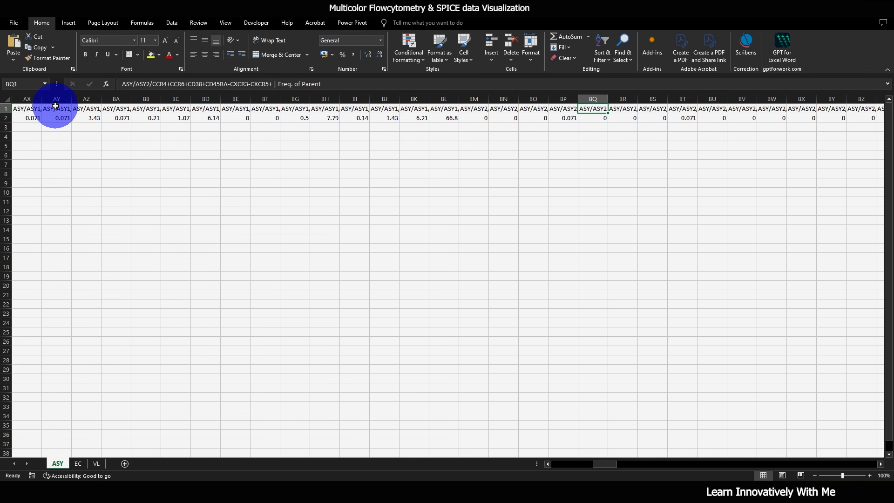
key("Left")
key("Left")
key("Left")
key("Left")
key("Left")
key("Left")
key("Left")
key("Left")
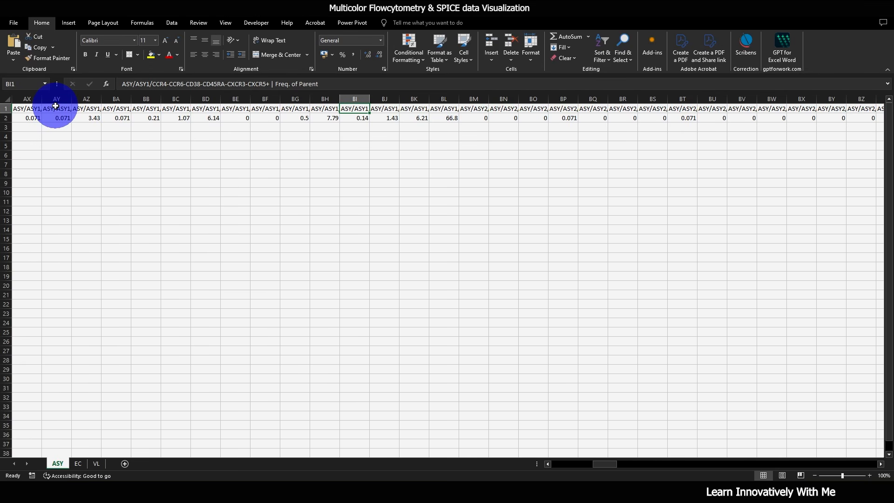
key("Down")
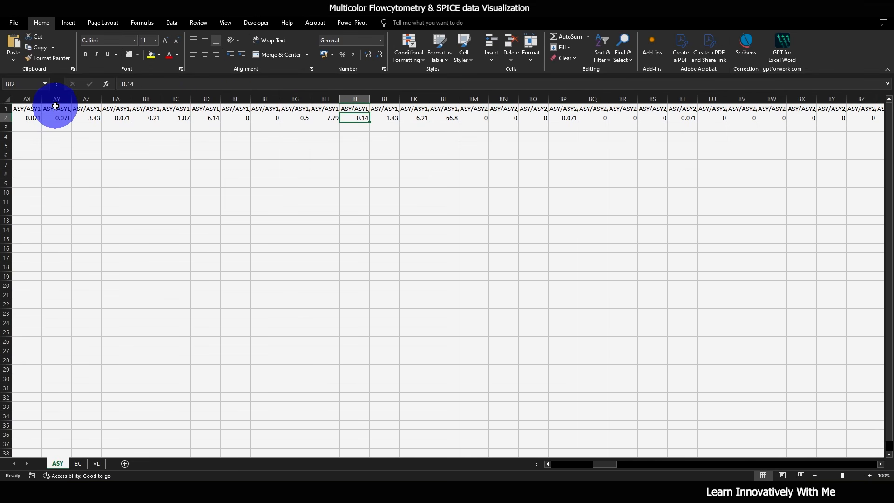
key("Up")
key("Left")
key("Right")
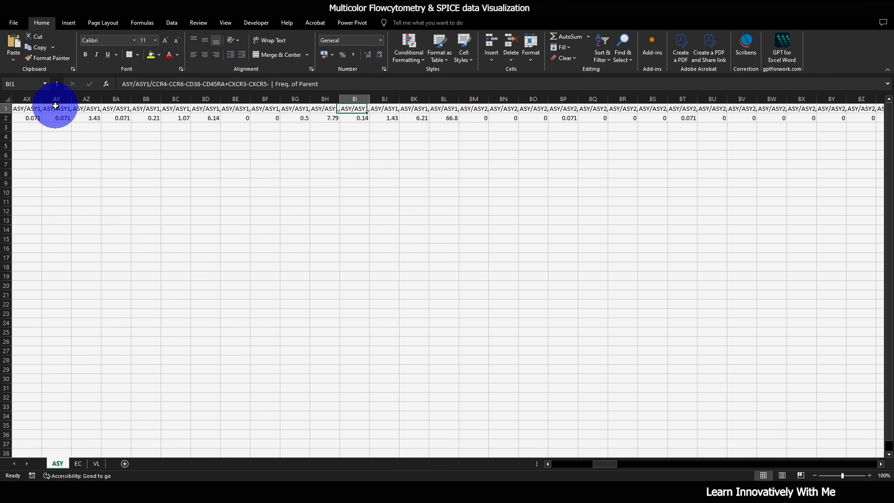
left_click(414, 99)
left_click(414, 109)
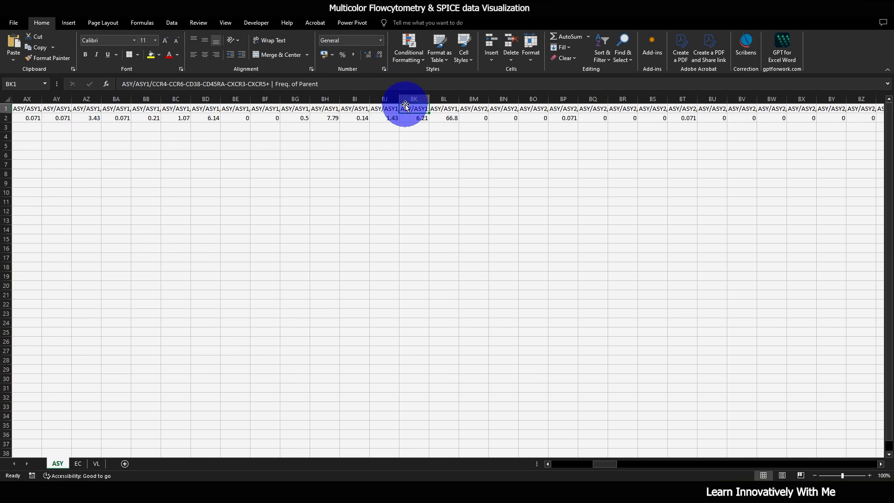
left_click(444, 108)
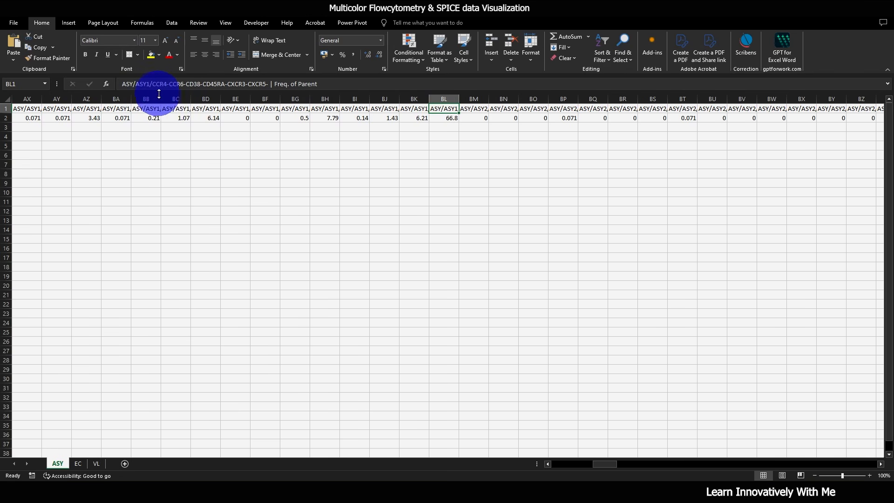
left_click(477, 108)
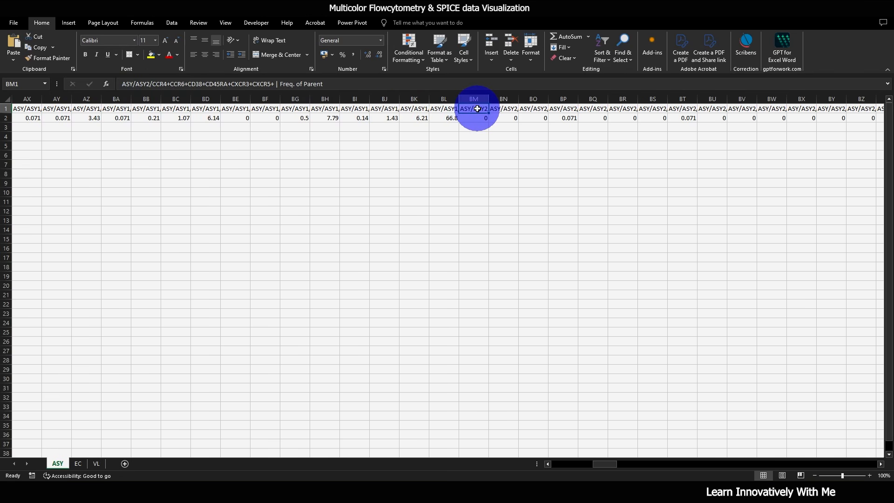
left_click(454, 109)
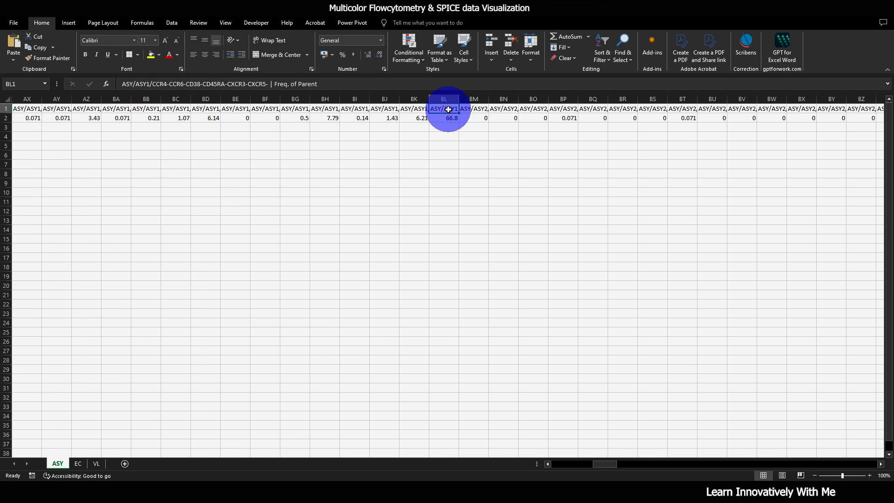
left_click(475, 110)
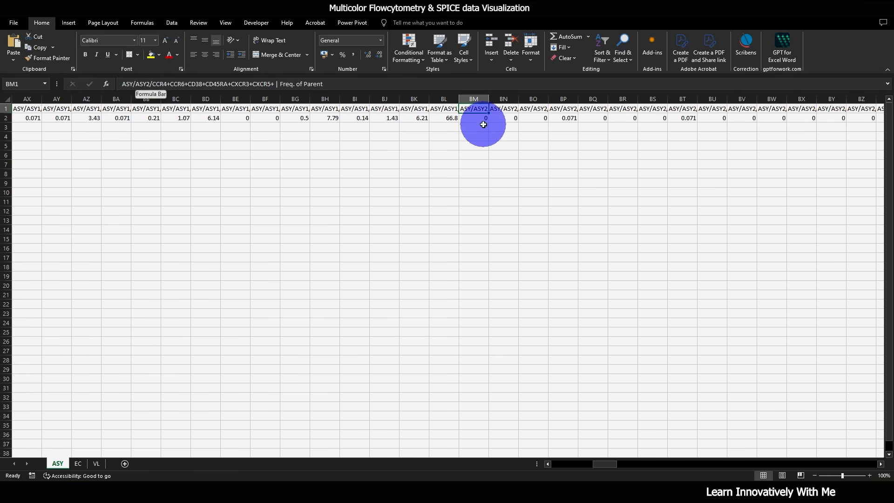
- Select the ASY1 frequencies in row 2, from BL2 back to A2, and check the extent of the selection
left_click(445, 110)
left_click(448, 117)
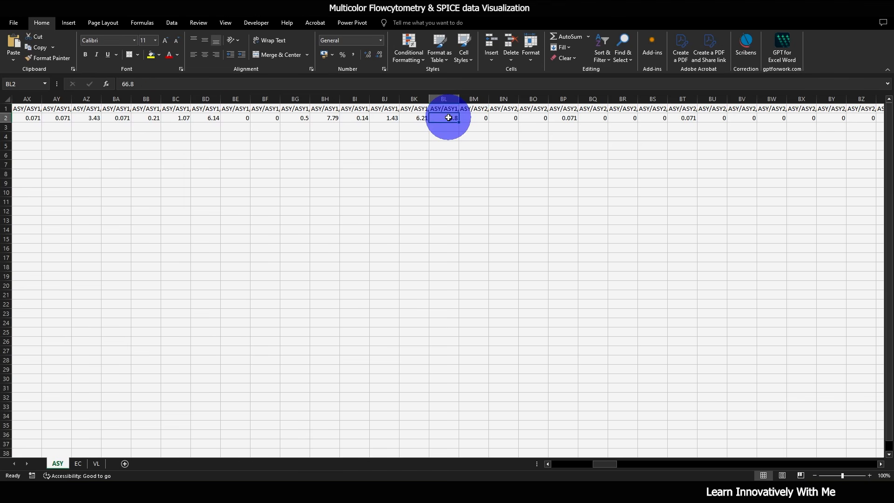
key("ctrl+shift+Left")
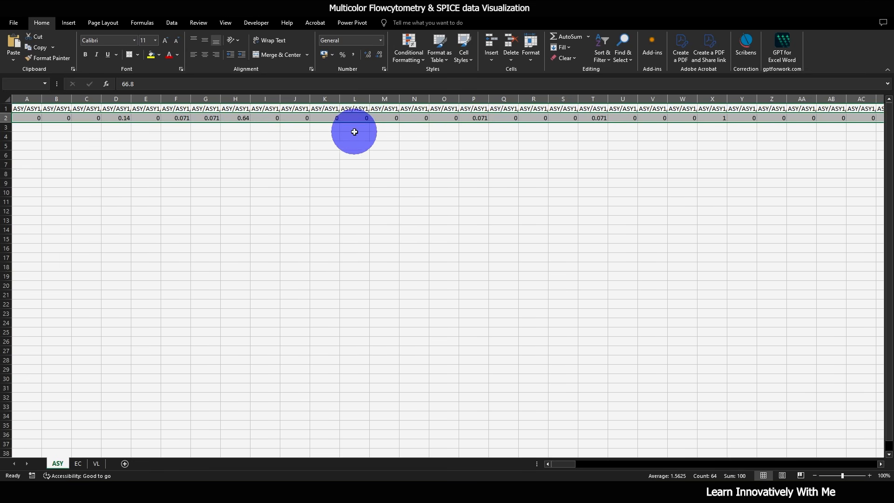
left_click_drag(569, 464, 608, 464)
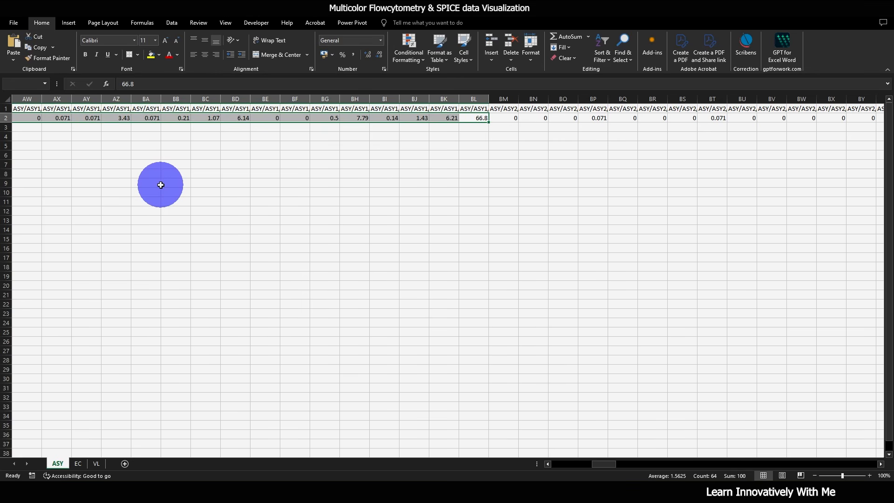
- Copy the row 2 values from BM2 to the end of the row and paste them starting at A3
left_click(504, 119)
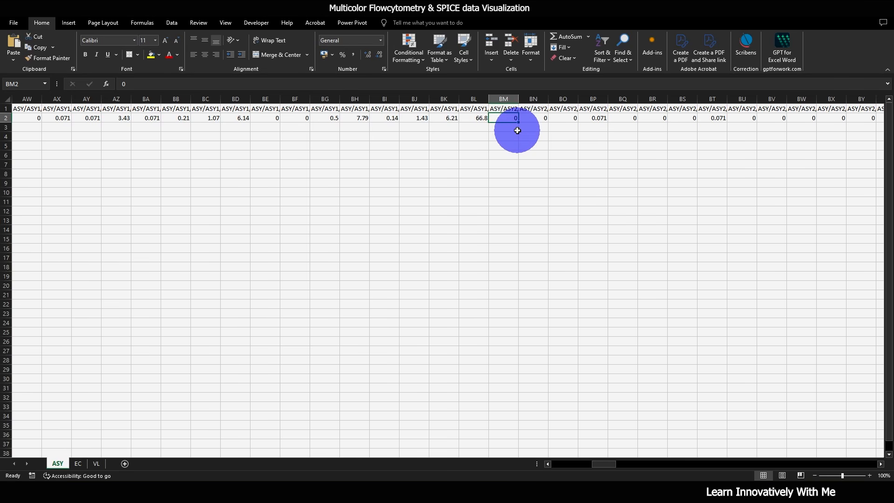
key("ctrl+shift+Right")
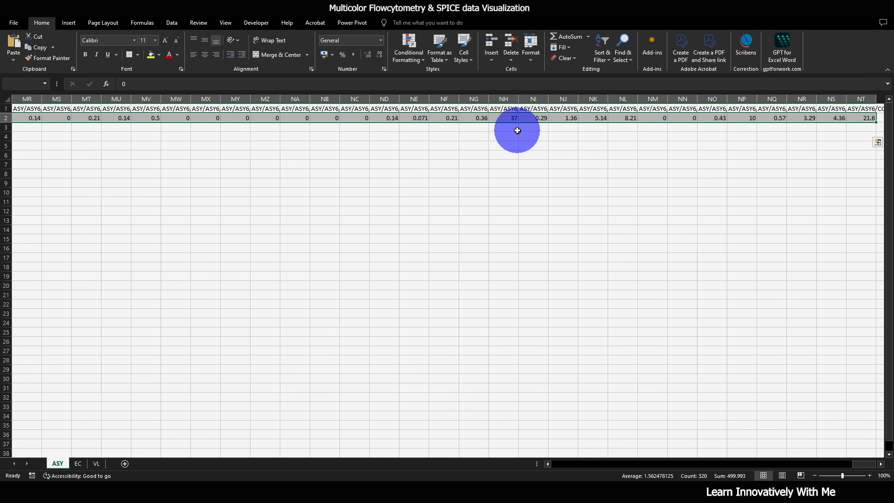
key("ctrl+c")
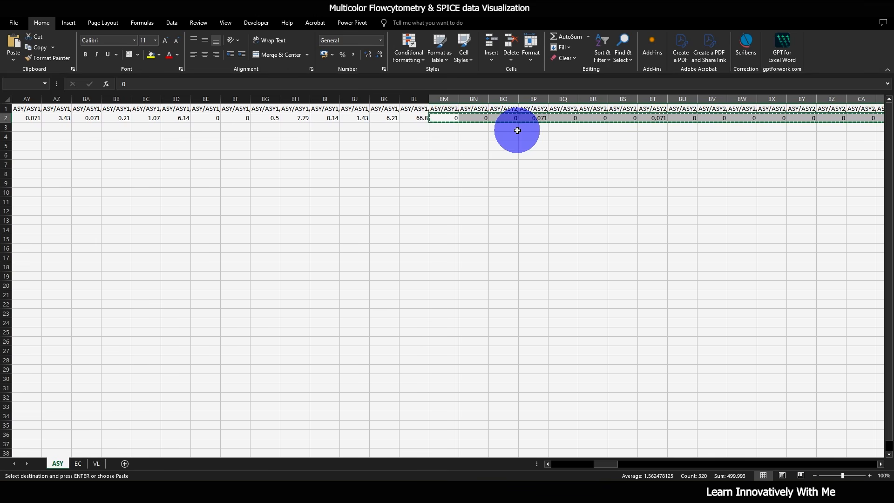
key("Down")
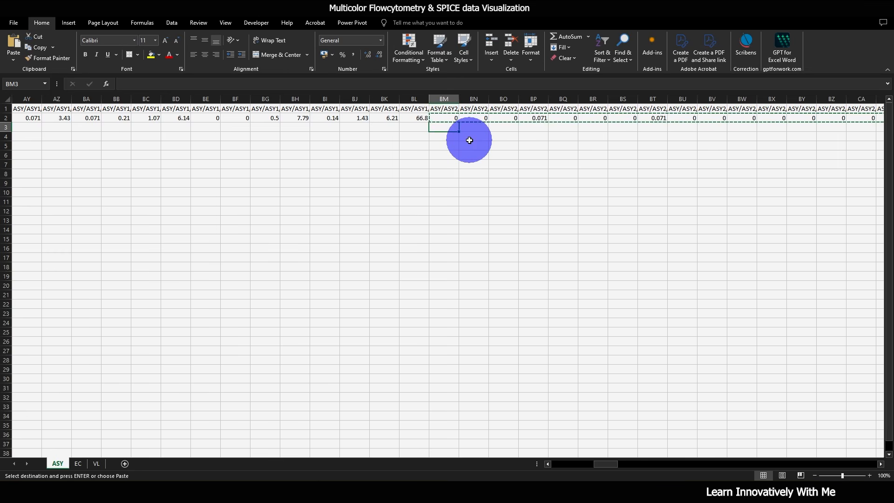
key("Home")
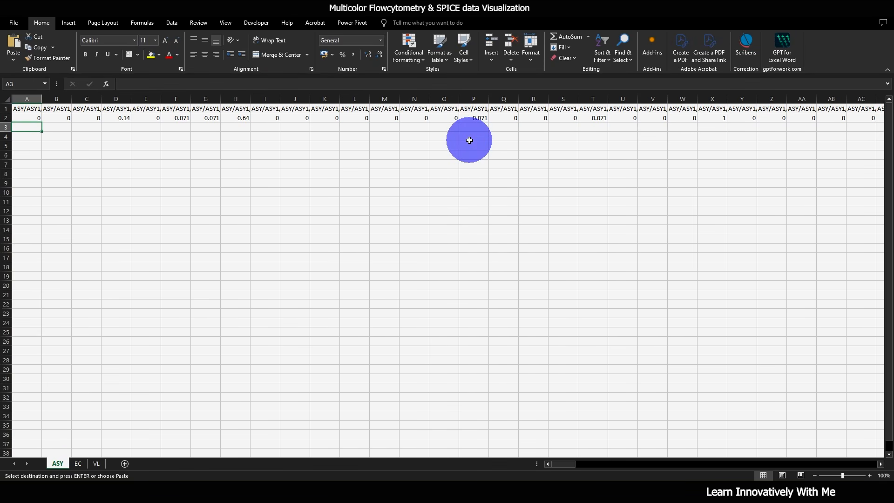
key("Return")
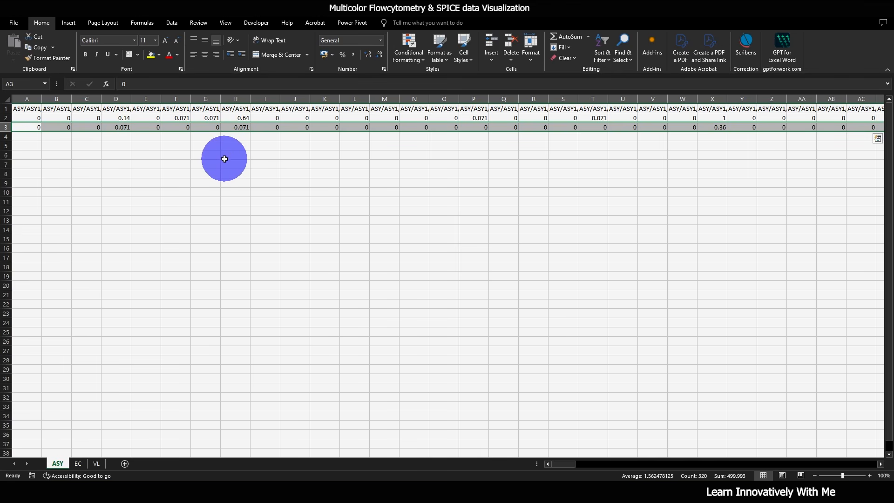
- Dismiss the Quick Analysis options and select row 3 with the pasted values
key("ctrl+q")
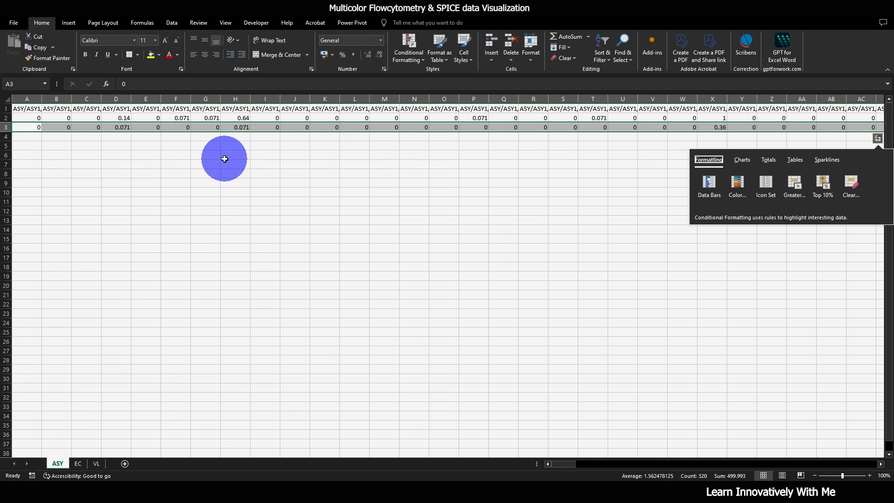
left_click(224, 159)
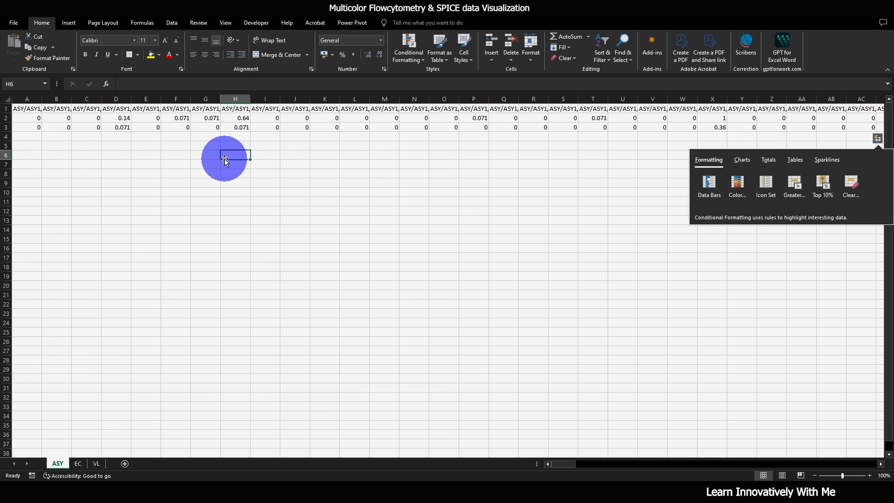
left_click(6, 127)
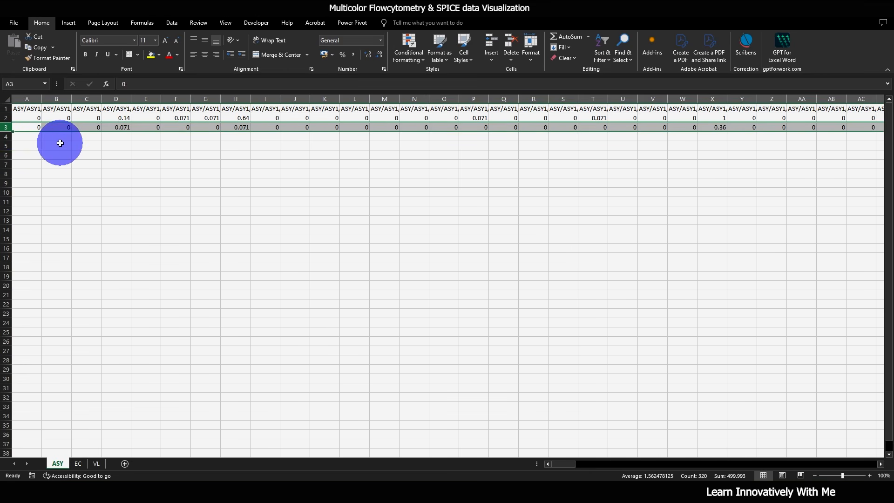
- Move the row 3 values from BM3 through LH3 so they start at A4
key("Up")
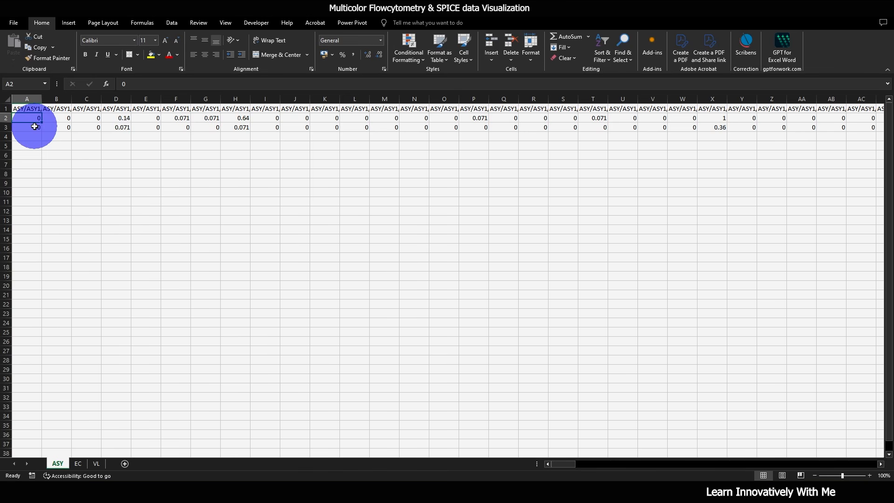
key("ctrl+Right")
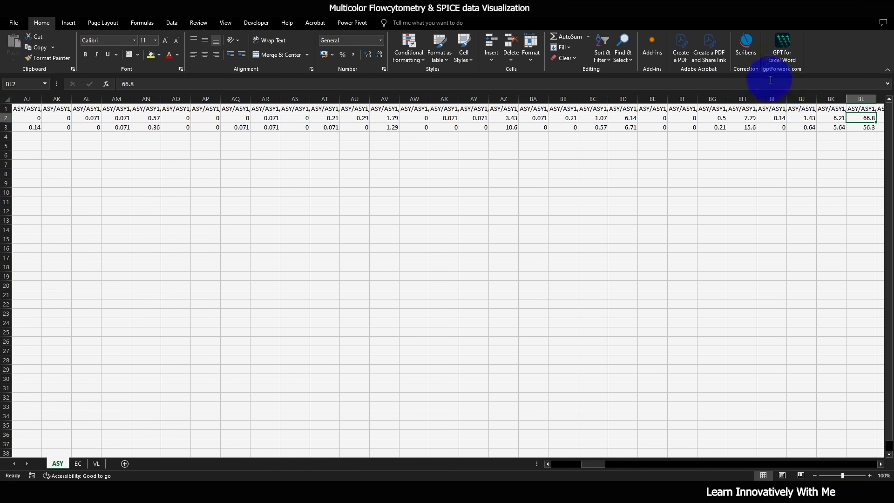
left_click(870, 126)
key("Right")
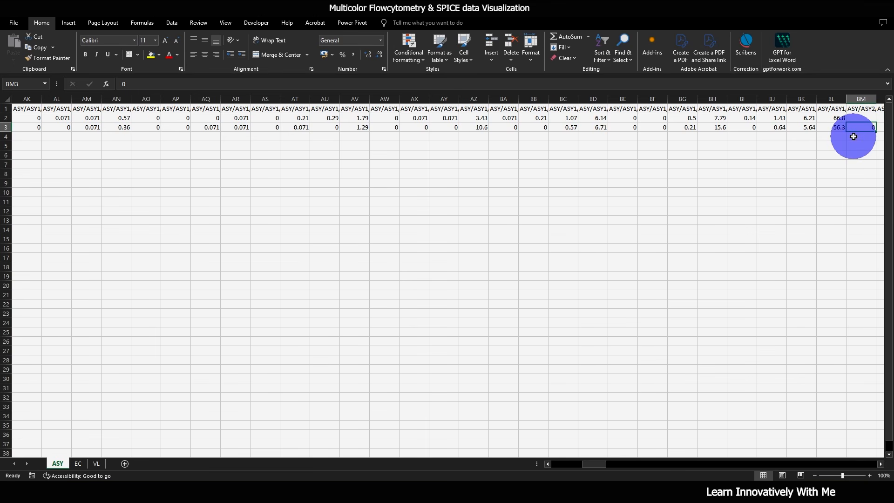
key("ctrl+shift+Right")
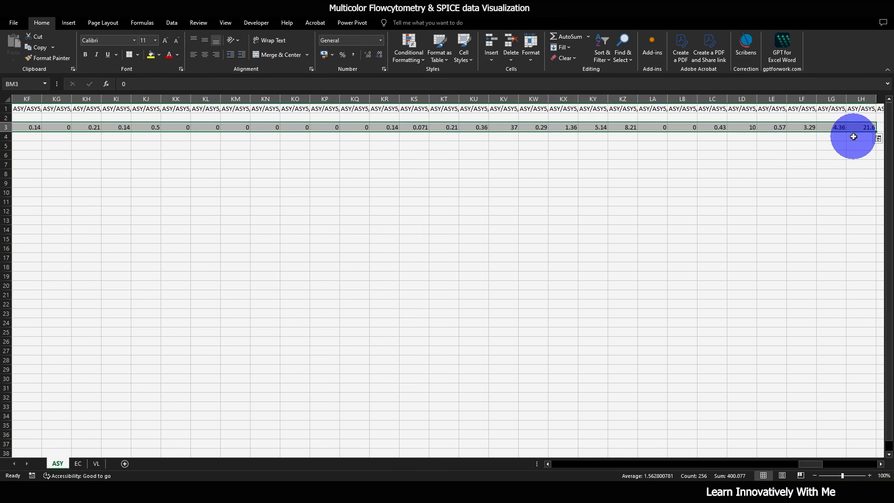
key("ctrl+BackSpace")
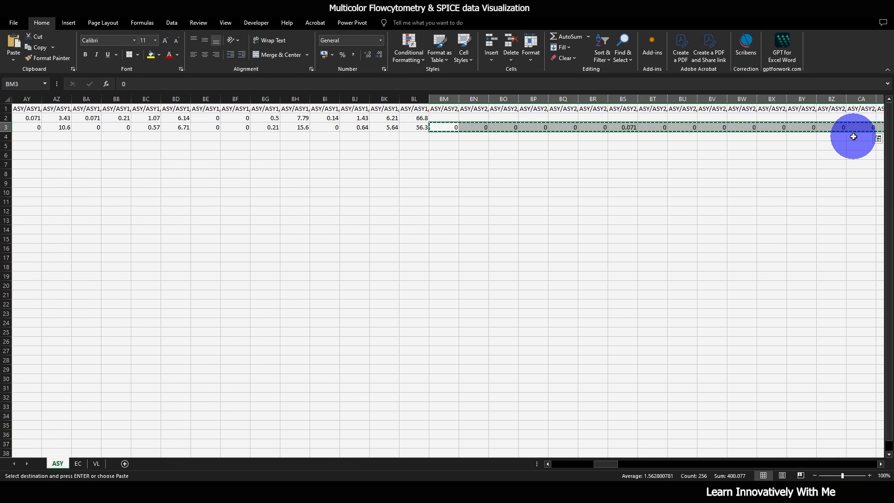
key("ctrl+c")
key("Left")
key("Left")
key("Down")
key("Home")
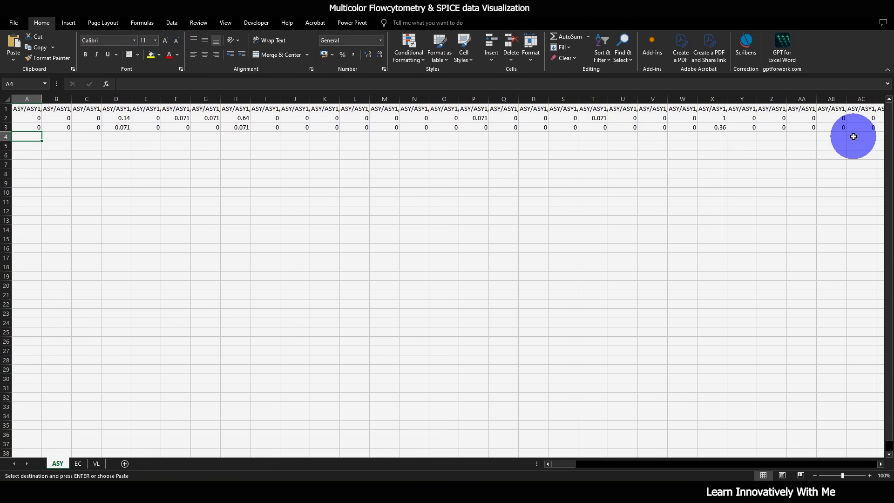
key("Return")
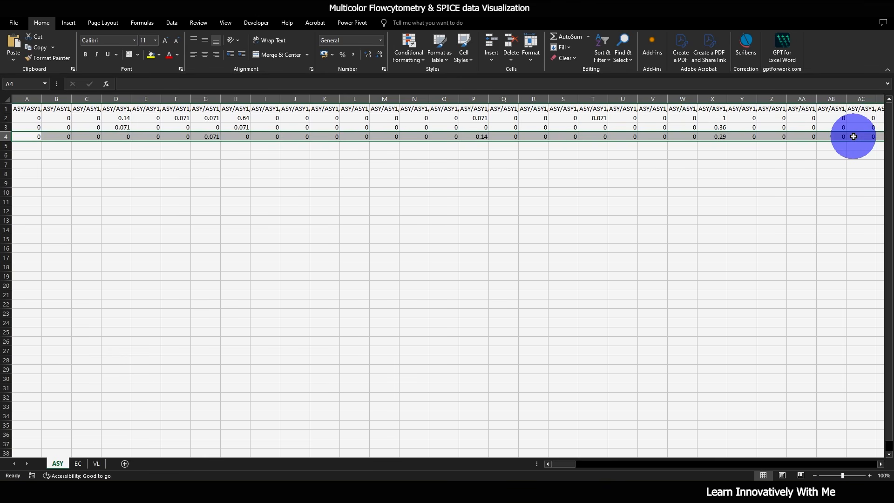
- Move the row 4 values from BM4 through IV4 so they start at A5
key("Up")
key("ctrl+Right")
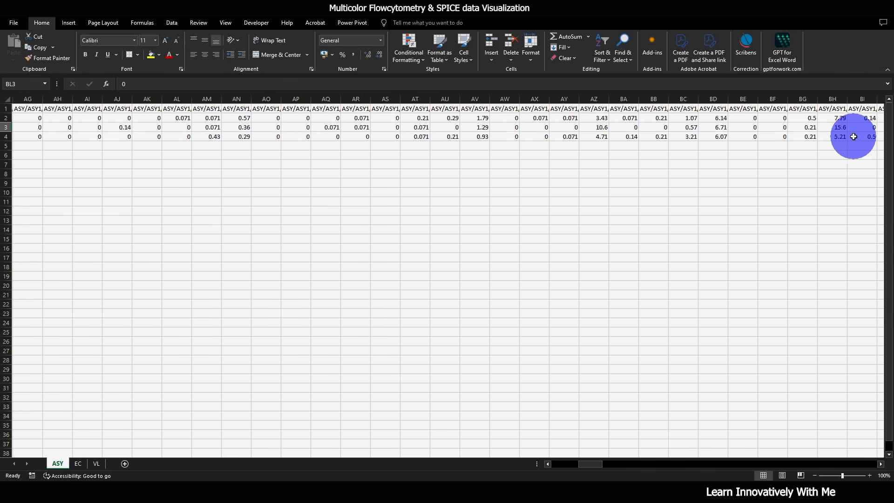
key("Right")
key("ctrl+shift+Right")
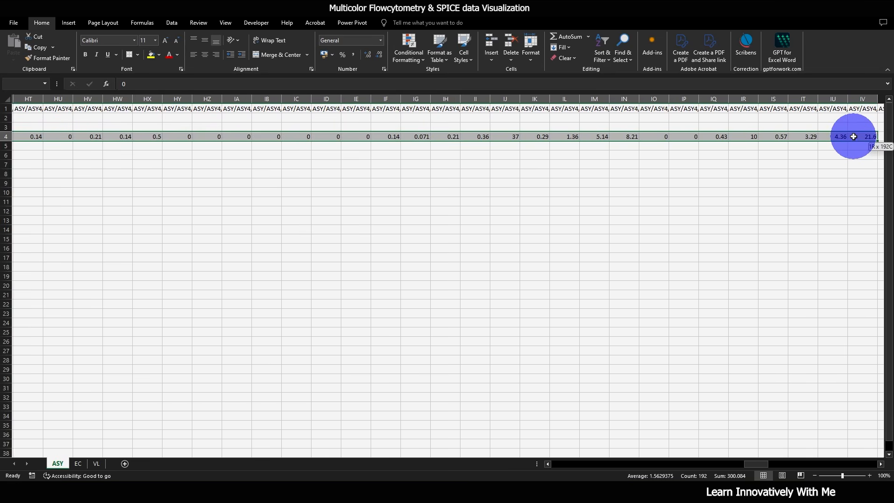
key("ctrl+c")
key("Down")
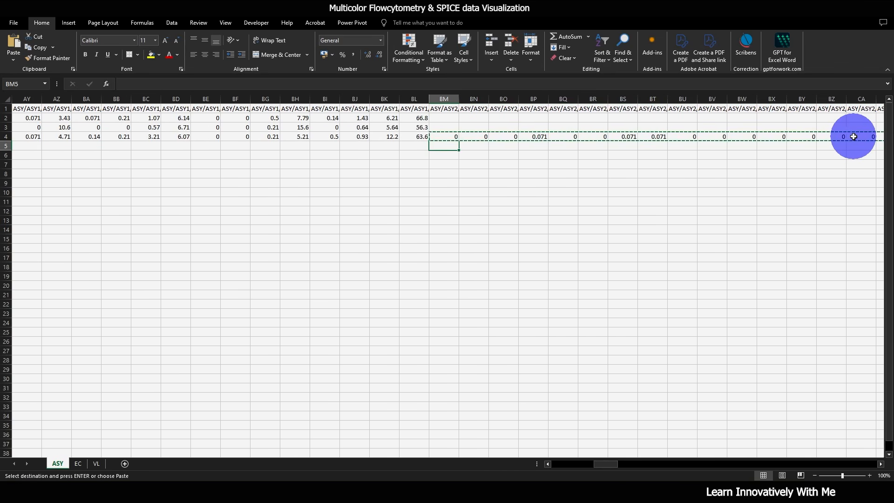
key("ctrl+Left")
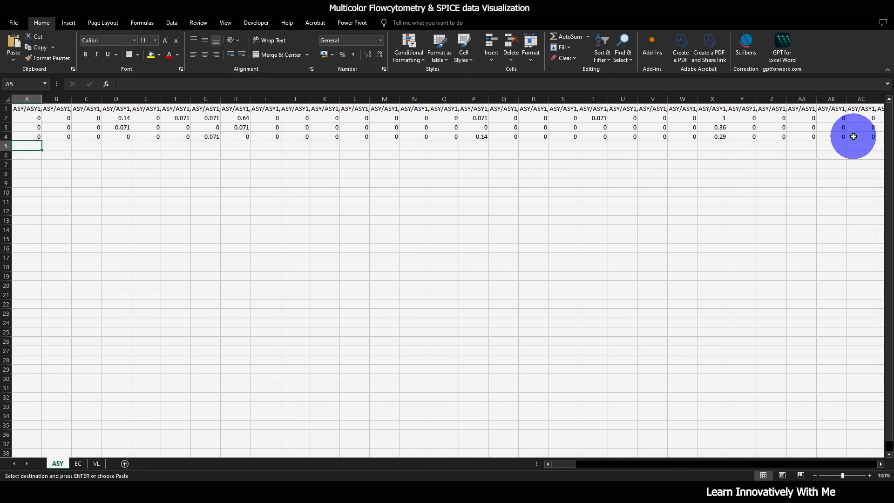
key("Return")
- Move the row 5 values from BM5 to the end of the row to A6, and dismiss the Quick Analysis options
key("ctrl+Right")
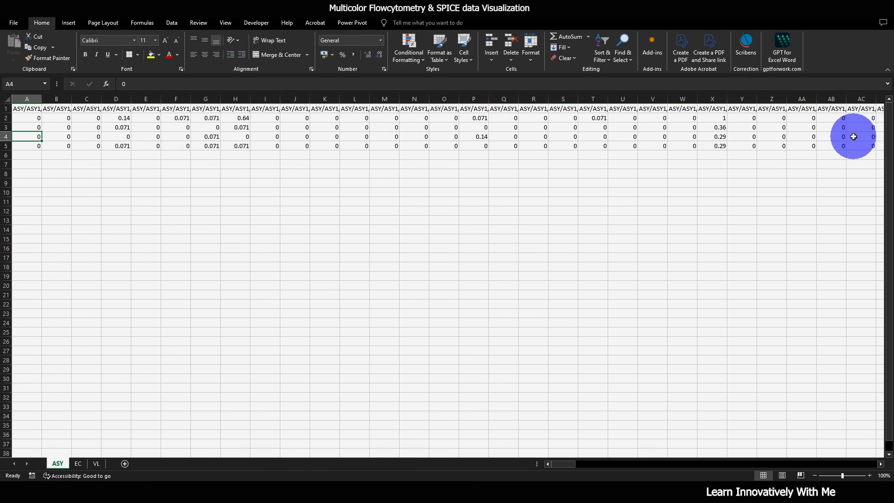
key("ctrl+shift+Right")
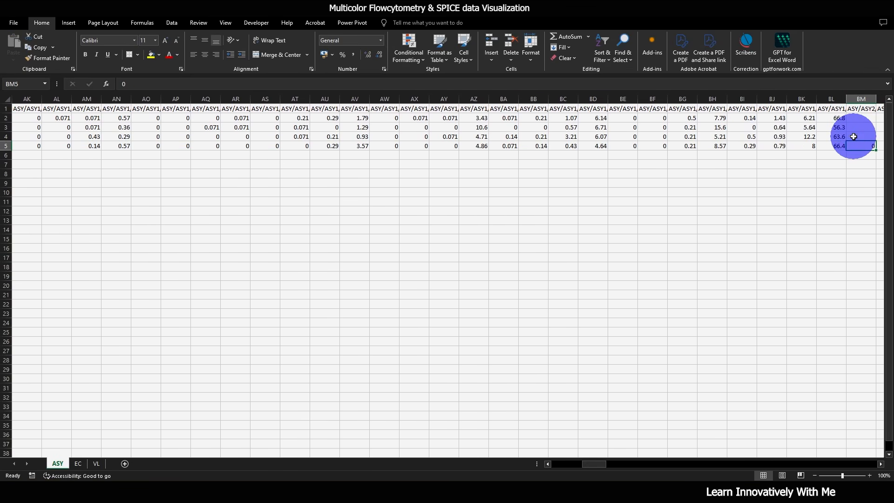
key("ctrl+c")
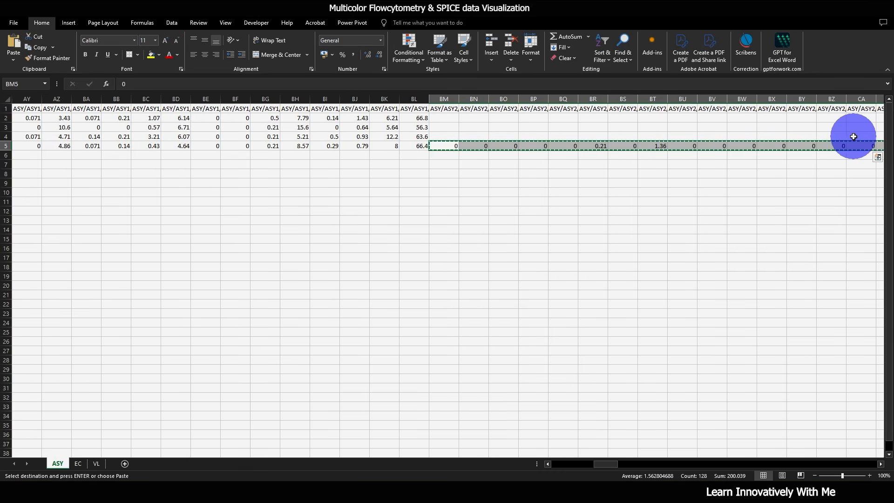
key("Down")
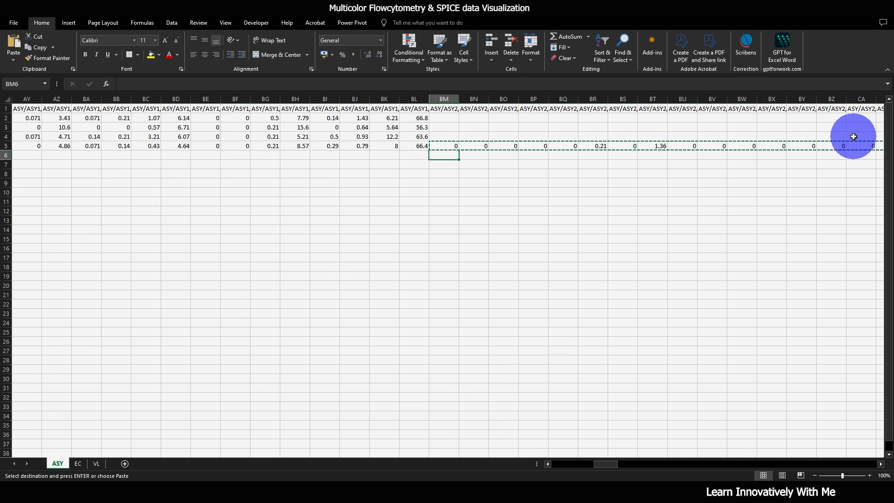
key("Home")
key("Return")
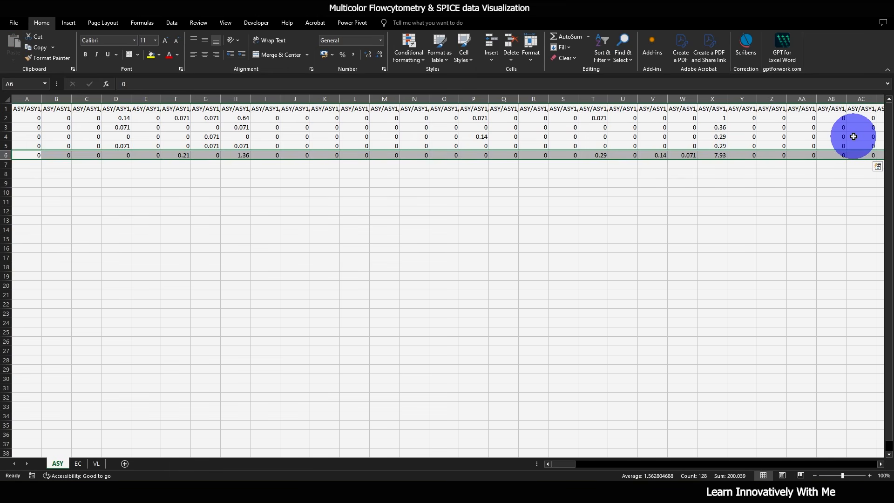
key("ctrl+q")
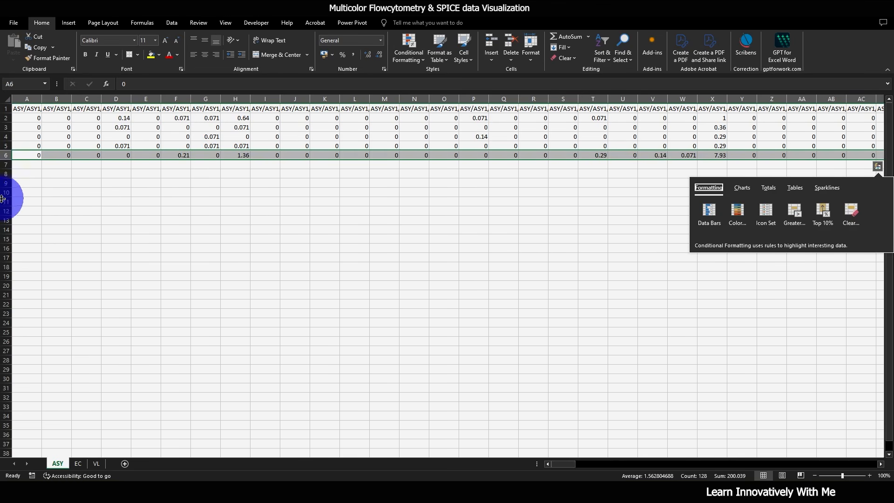
key("Escape")
- Move the row 6 values from BM6 through DX6 to A7, and dismiss the Quick Analysis options
left_click(29, 155)
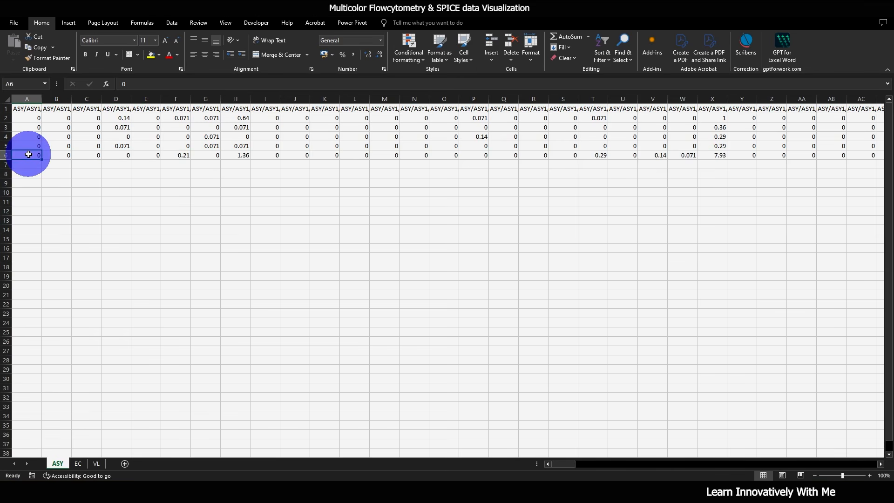
key("ctrl+Right")
key("Down")
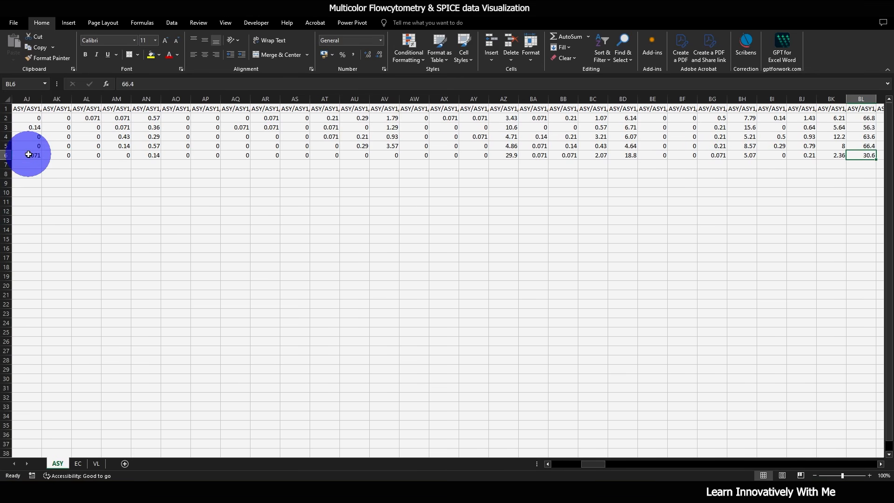
key("Right")
key("ctrl+shift+Right")
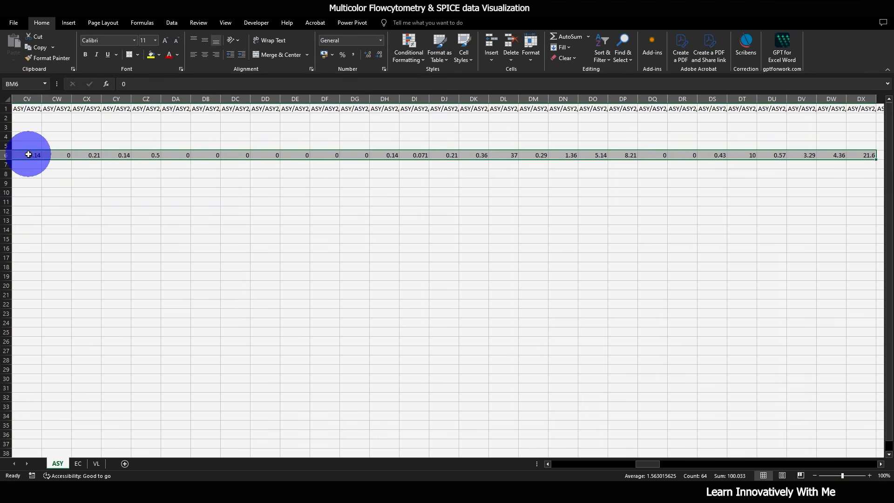
key("ctrl+x")
key("Down")
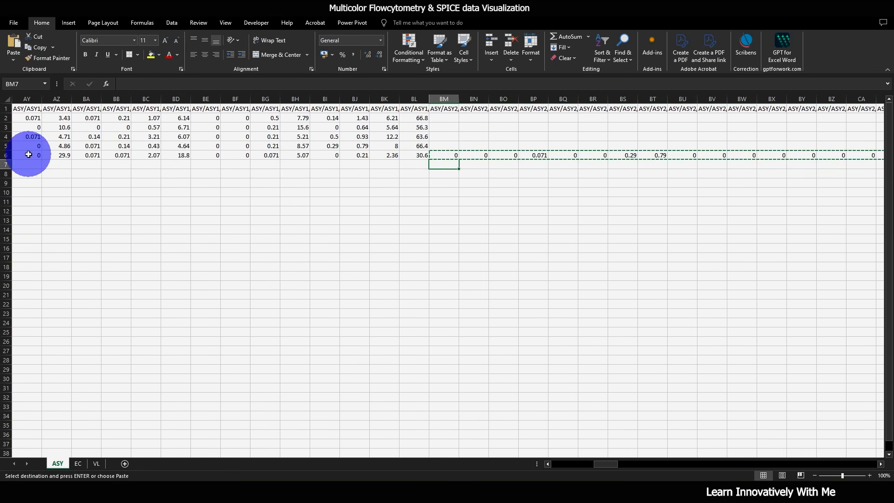
key("ctrl+Left")
key("ctrl+v")
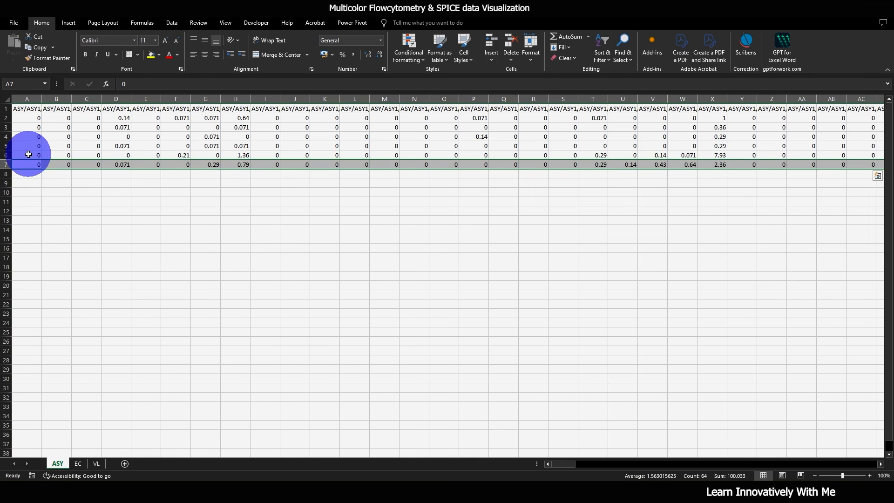
key("ctrl+q")
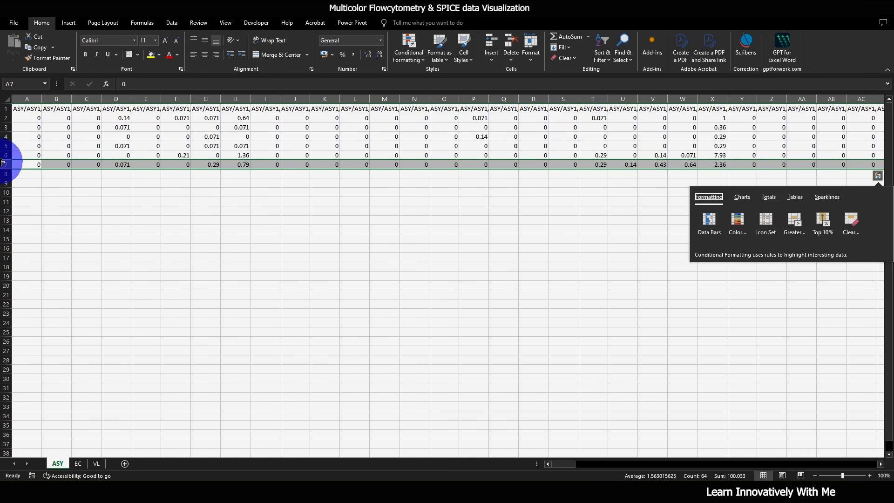
key("Escape")
- Check where rows 6 and 7 end, and review the stacked sample rows by selecting A2:A7
left_click(34, 155)
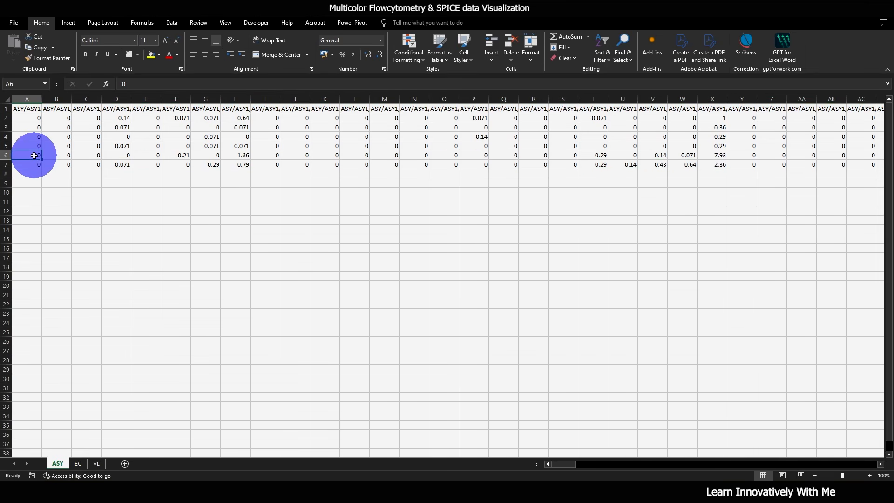
key("ctrl+Right")
key("Down")
key("Right")
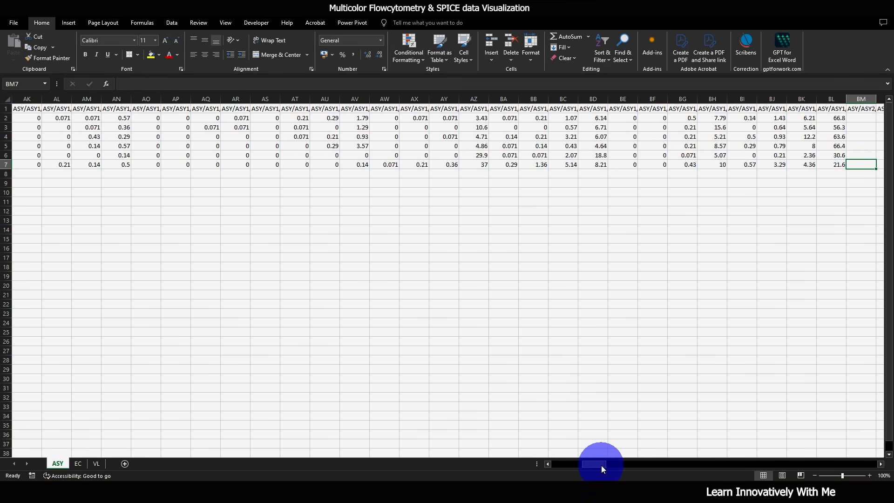
left_click_drag(601, 465, 498, 449)
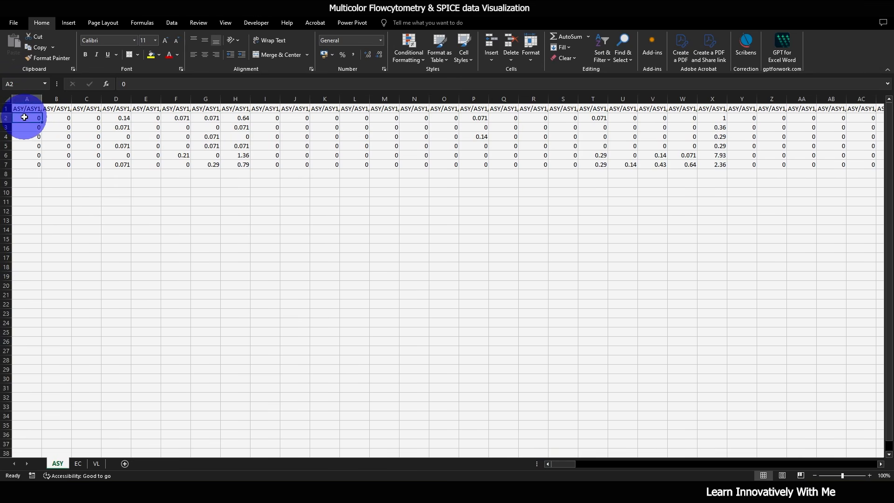
left_click_drag(26, 117, 26, 162)
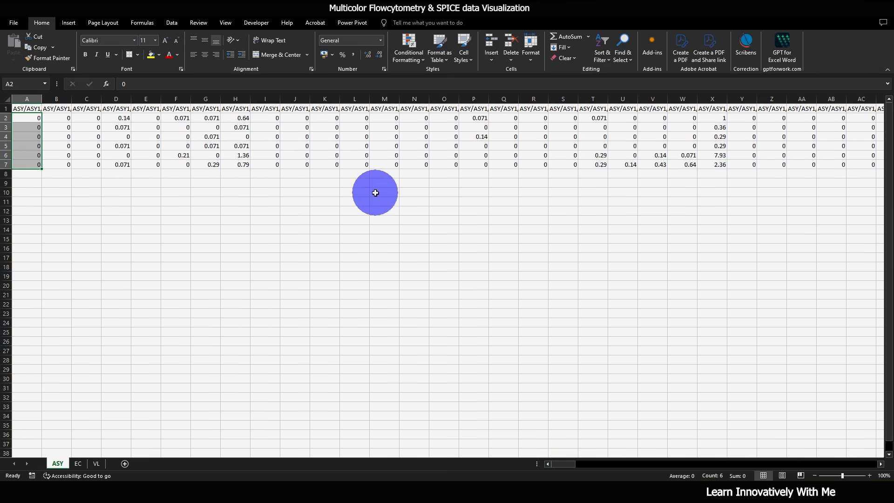
left_click_drag(569, 463, 526, 463)
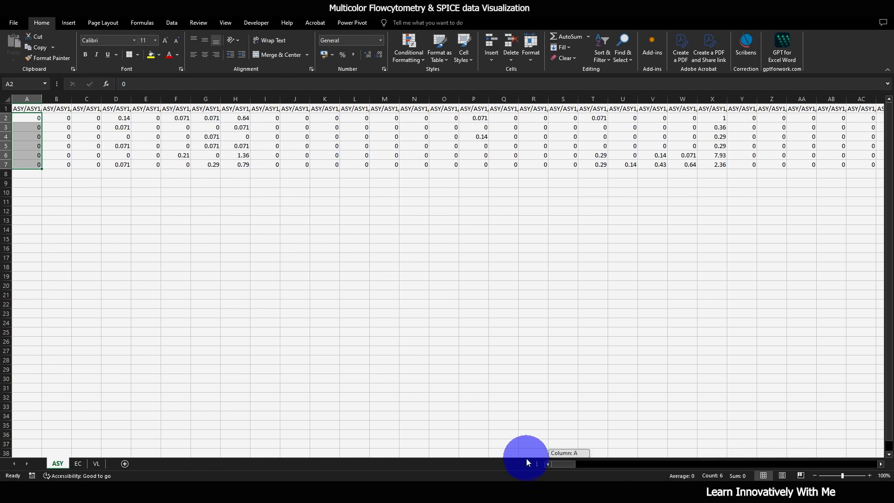
- Examine the full marker combination names in the row 1 headers A1, B1 and C1, including A1's sample prefix and Freq. of Parent suffix
left_click(62, 109)
left_click(74, 110)
left_click(28, 108)
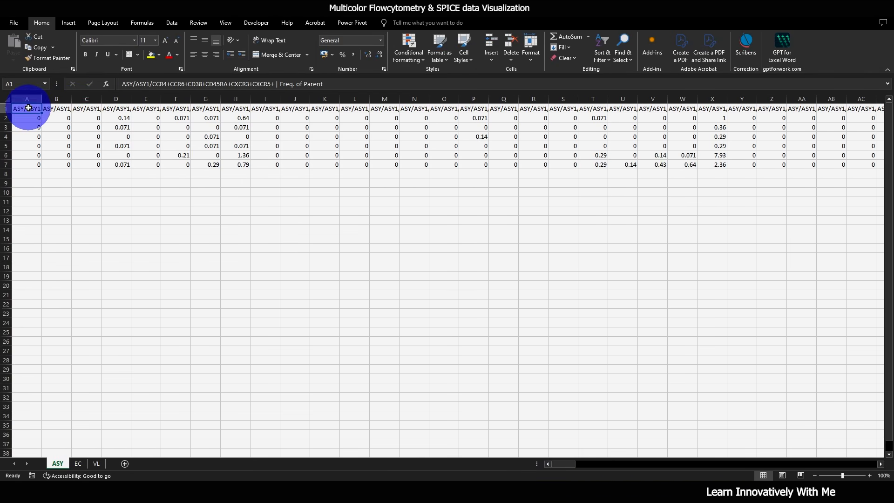
left_click(82, 111)
left_click(64, 110)
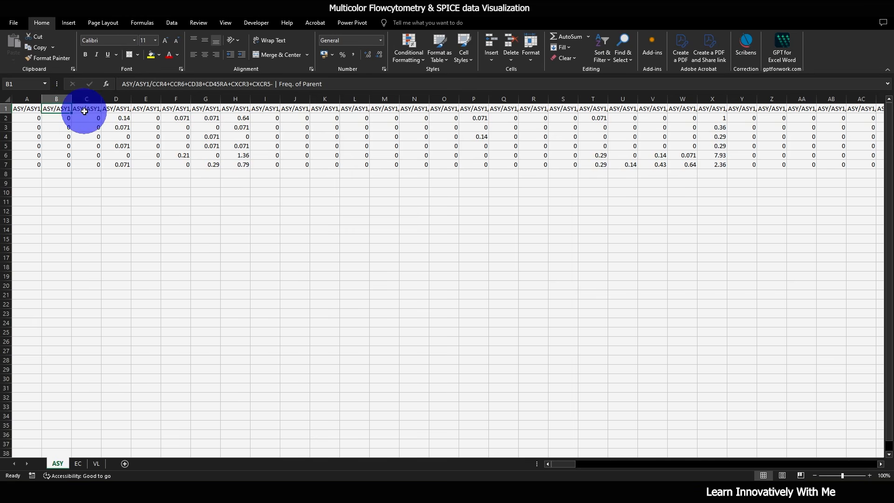
left_click(84, 111)
left_click(40, 110)
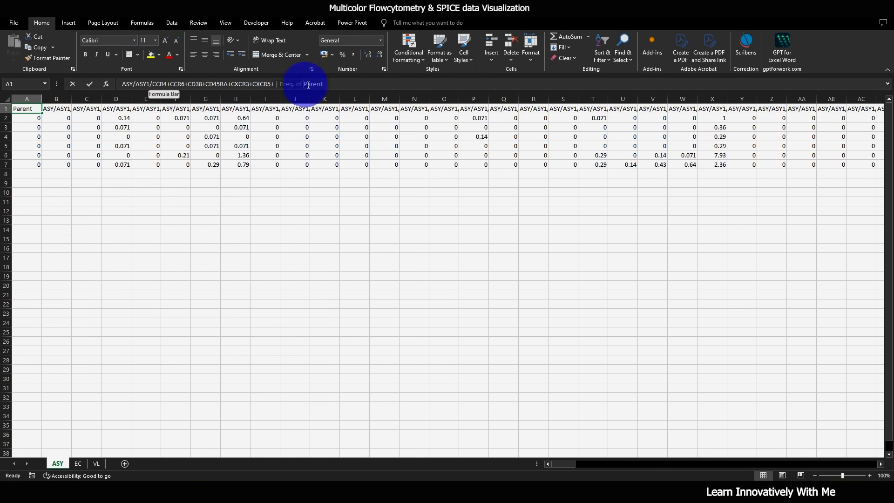
left_click(337, 86)
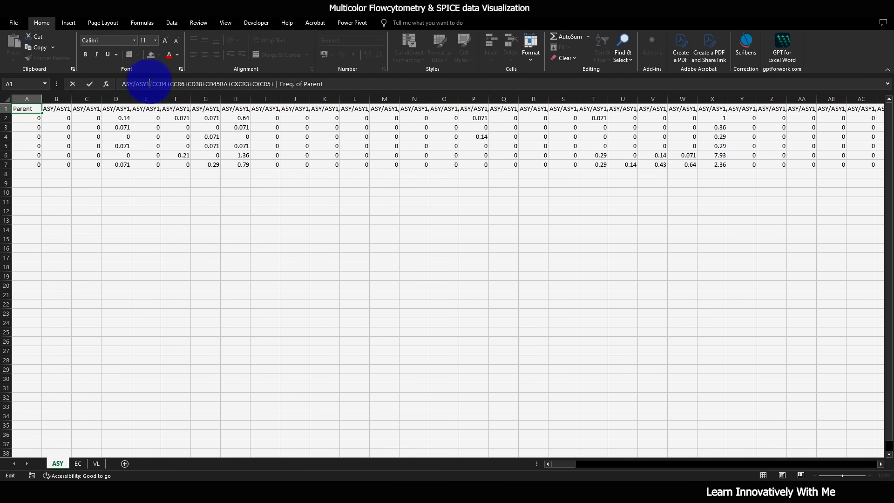
left_click(175, 211)
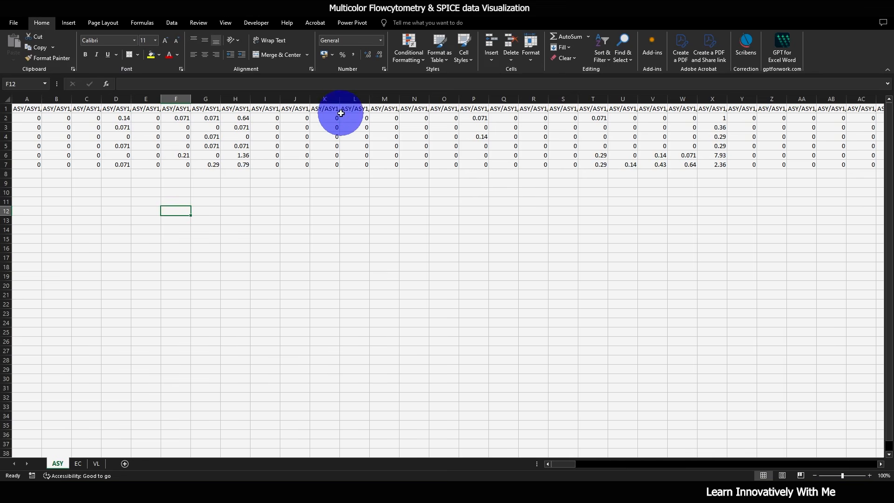
left_click(438, 116)
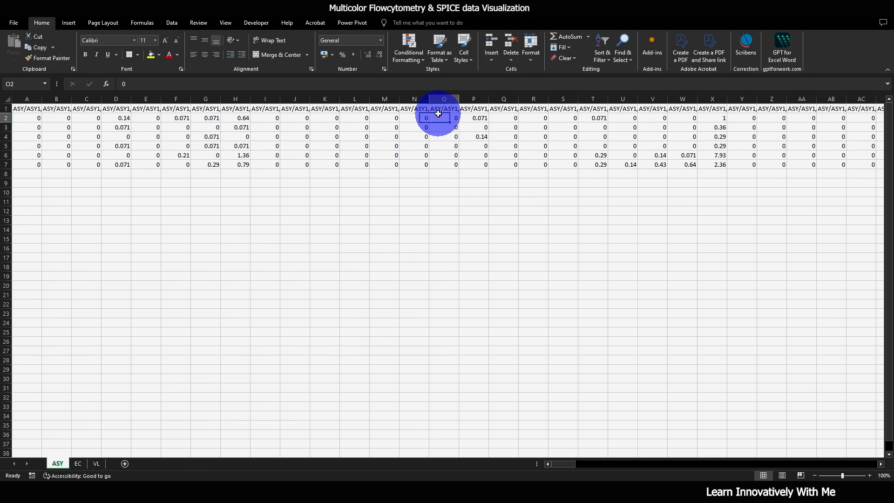
left_click(23, 110)
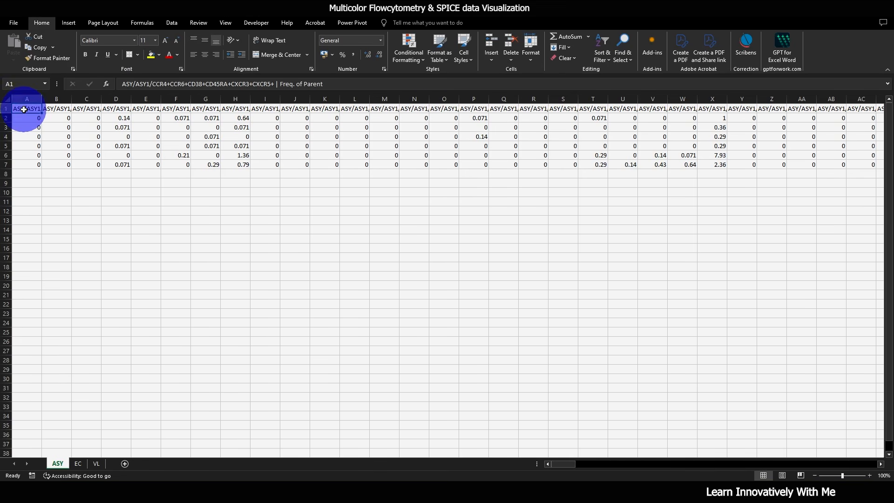
- Replace every occurrence of the header prefix "ASY/ASY1/" with nothing across the ASY sheet
left_click_drag(153, 83, 120, 83)
right_click(140, 84)
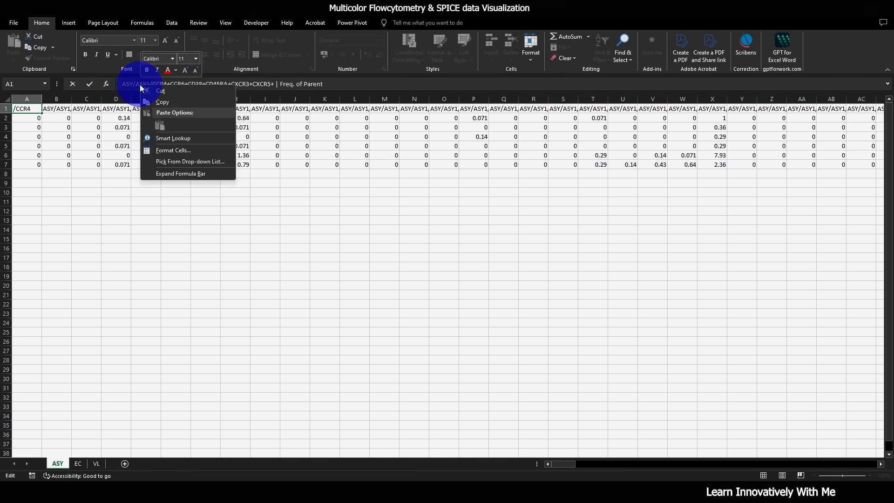
left_click(172, 102)
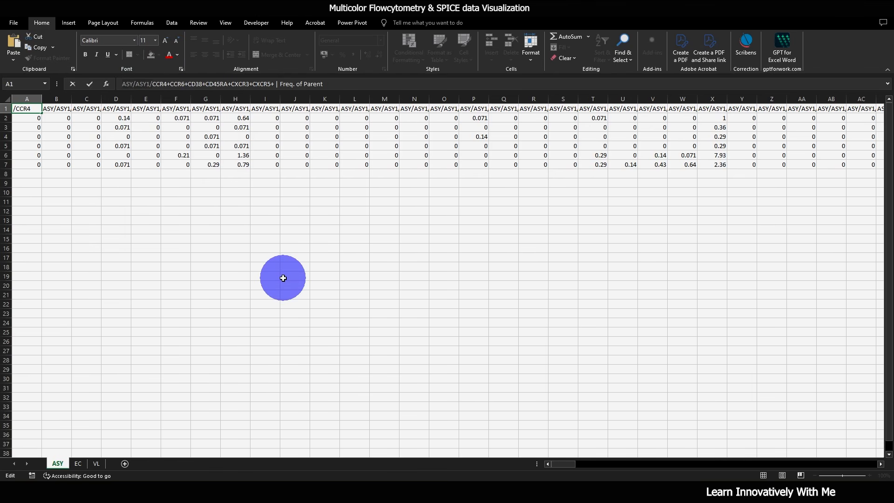
left_click(243, 228)
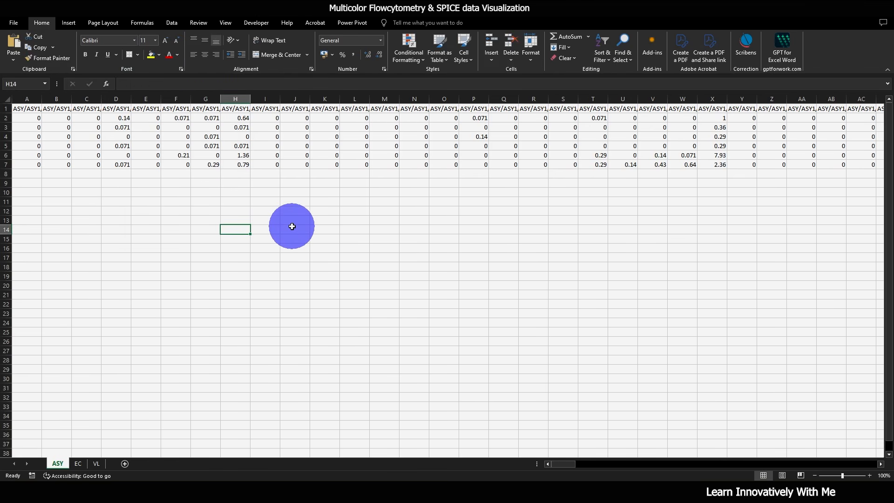
key("ctrl+f")
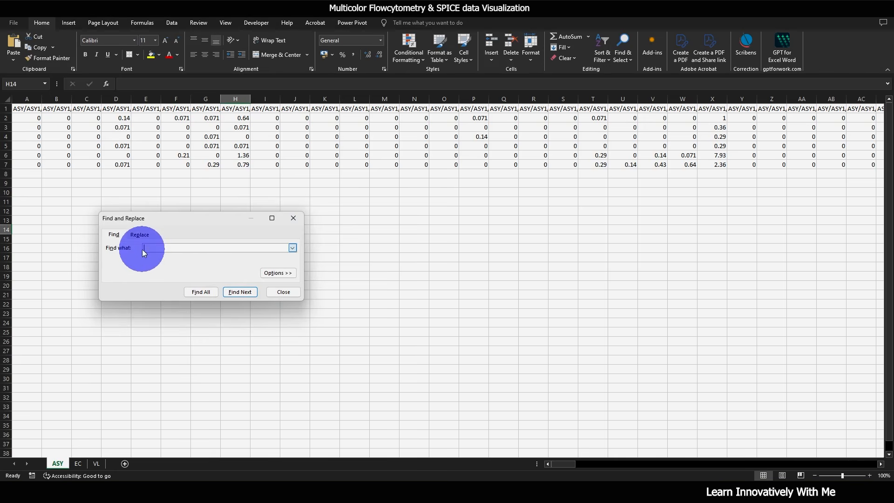
key("ctrl+v")
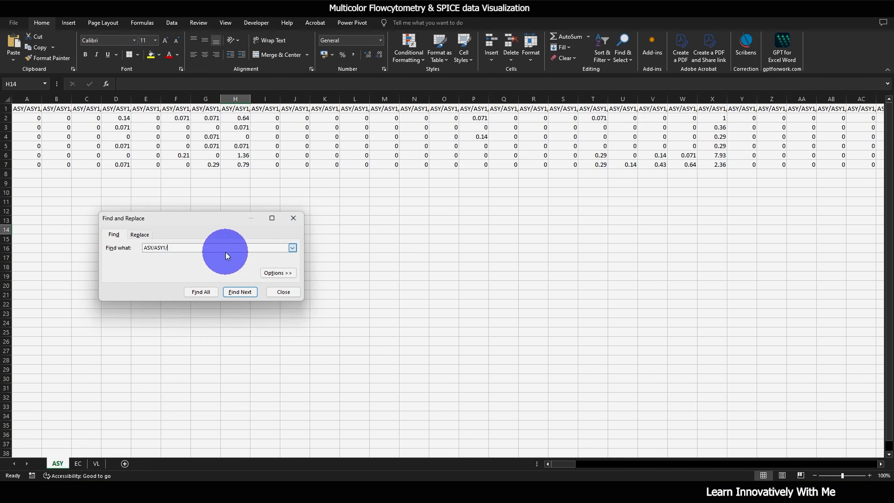
left_click(139, 236)
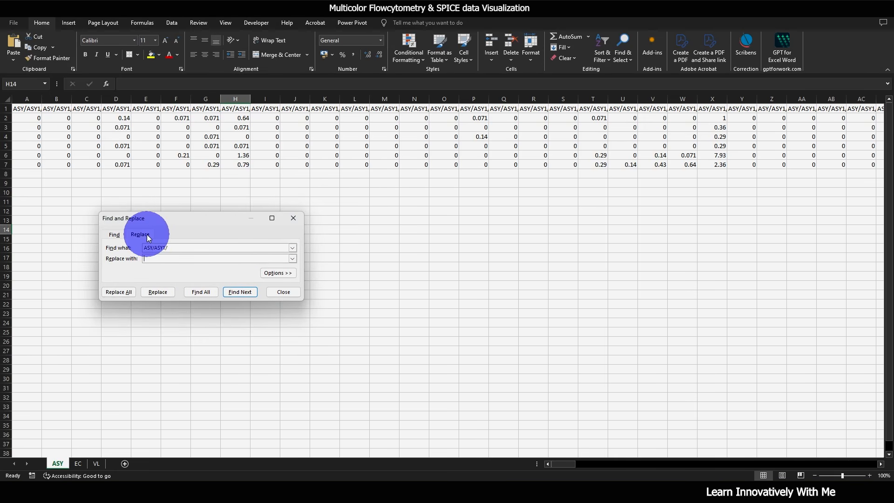
left_click(125, 293)
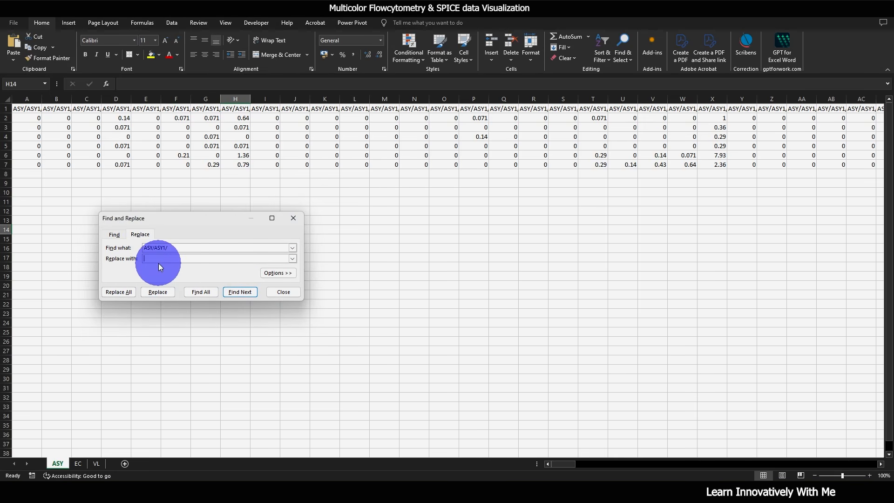
left_click(119, 292)
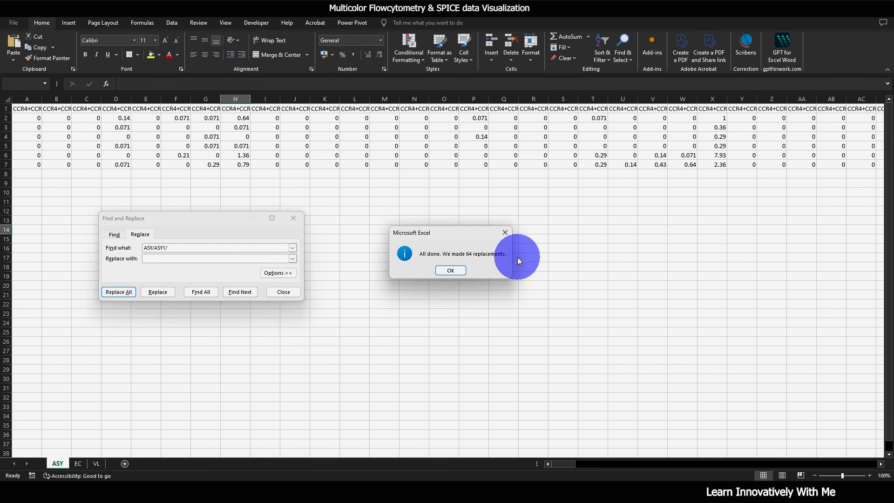
left_click(450, 272)
left_click(281, 294)
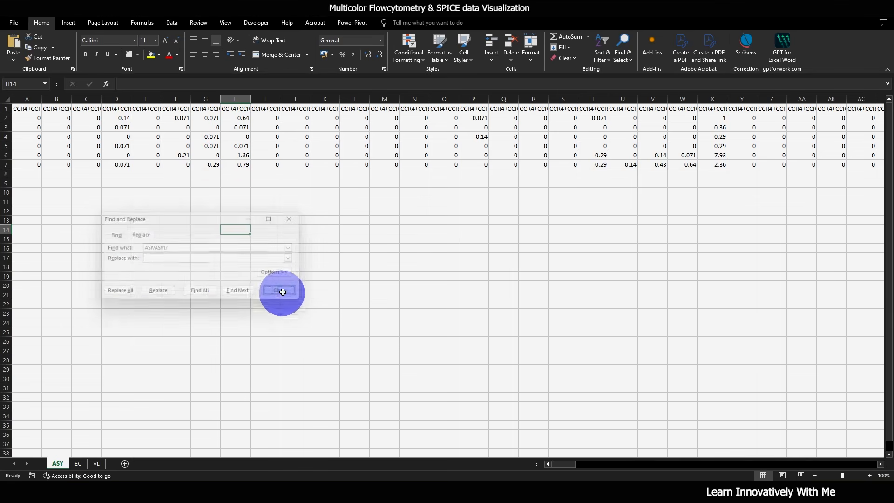
- Check the full header text in A1 through D1 after the prefix removal
left_click(23, 109)
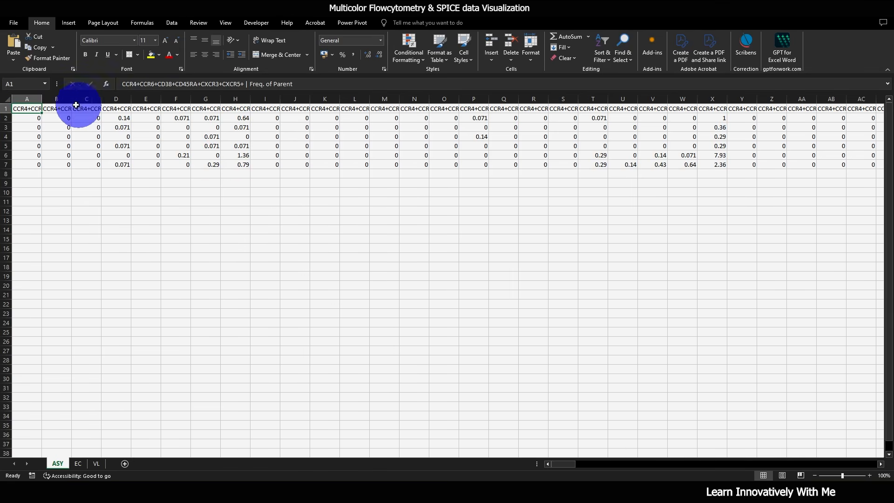
left_click(61, 110)
left_click(84, 110)
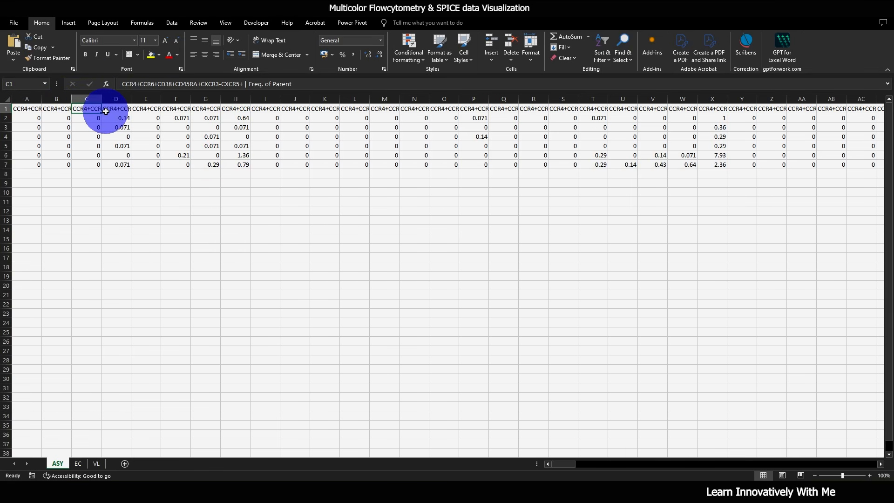
left_click(112, 110)
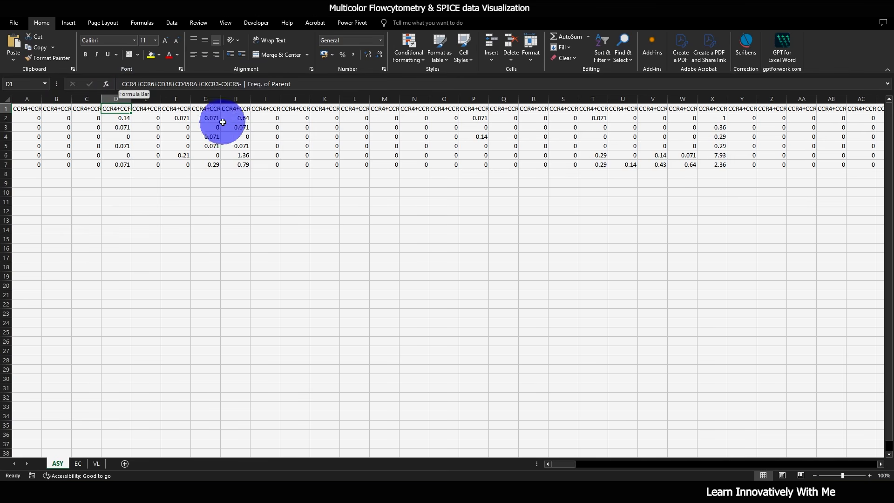
- Replace every occurrence of the suffix "| Freq. of Parent", as found in header G1, with nothing across the ASY sheet
left_click(205, 109)
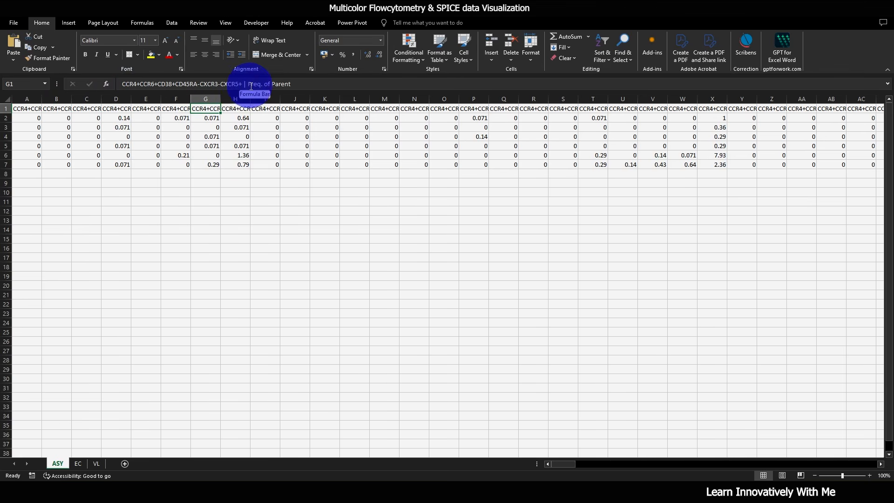
double_click(290, 84)
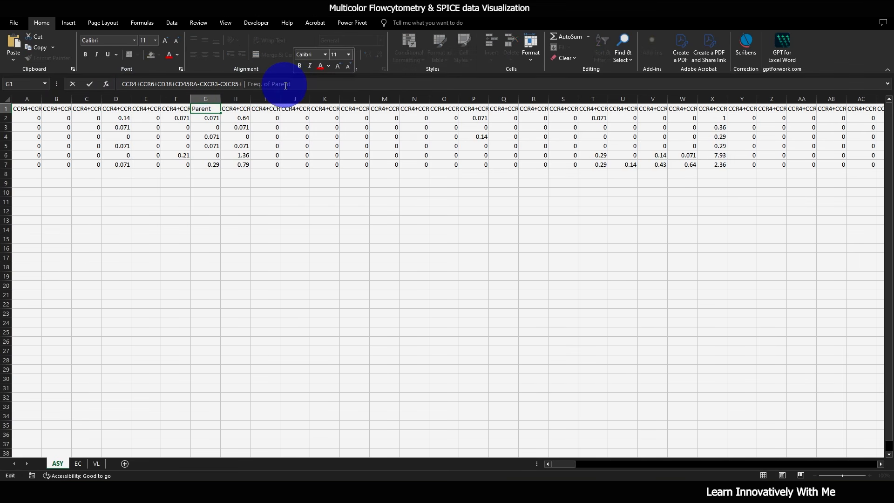
right_click(285, 85)
left_click(314, 102)
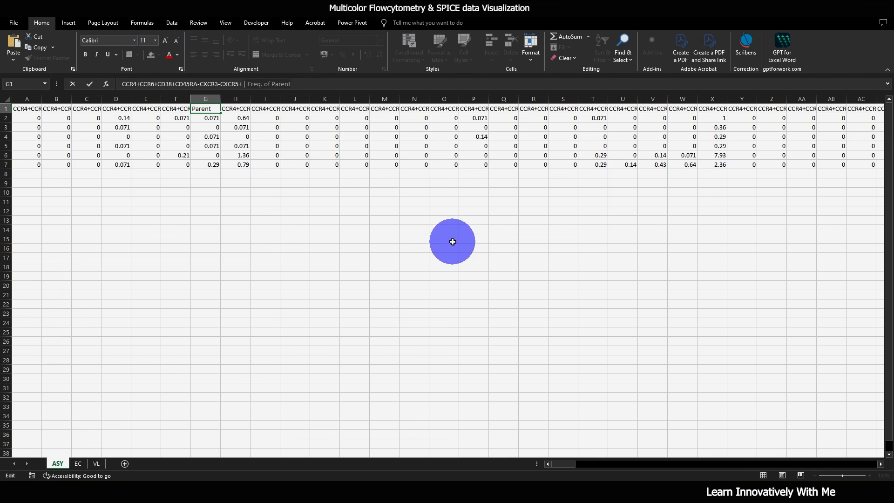
left_click(342, 244)
key("ctrl+f")
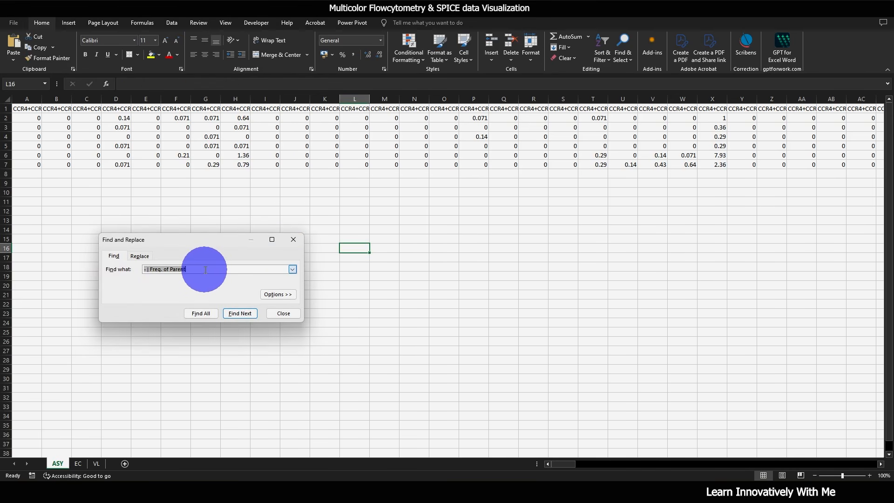
left_click_drag(206, 270, 141, 269)
key("ctrl+v")
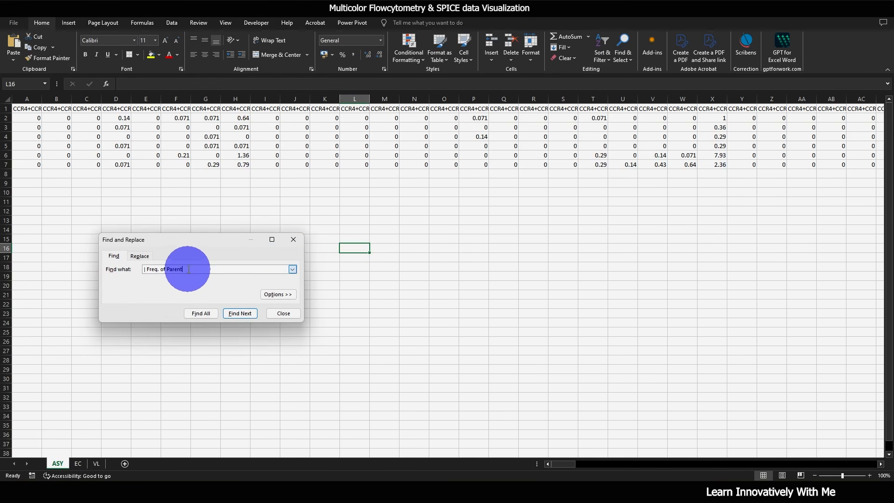
left_click(139, 255)
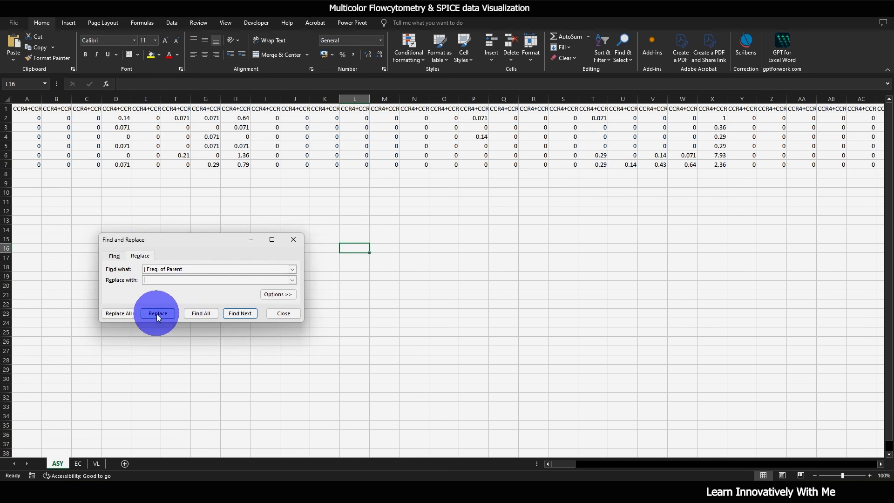
left_click(120, 313)
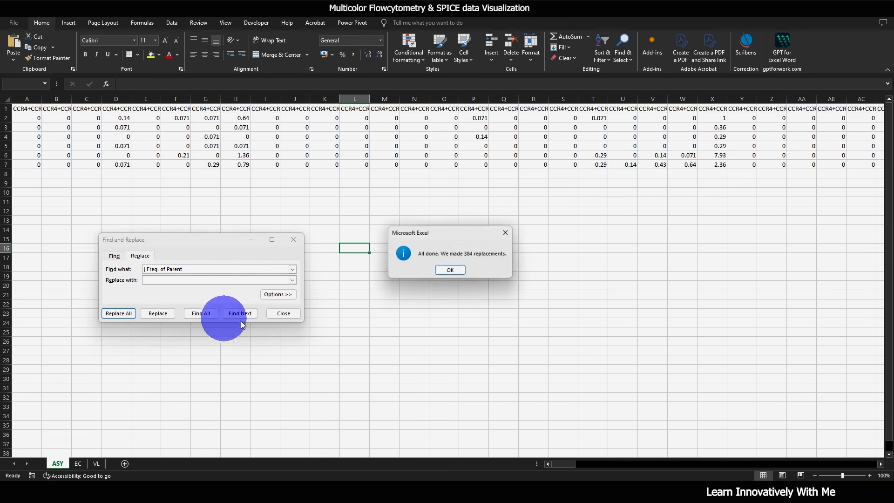
left_click(450, 270)
left_click(285, 314)
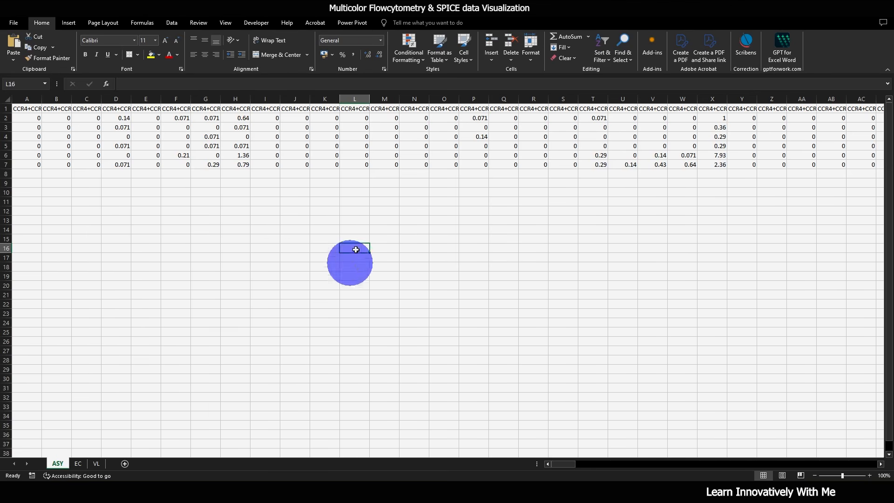
- Review the row 1 headers between I1 and S1 to verify that only the marker combinations remain
left_click(264, 109)
left_click(284, 108)
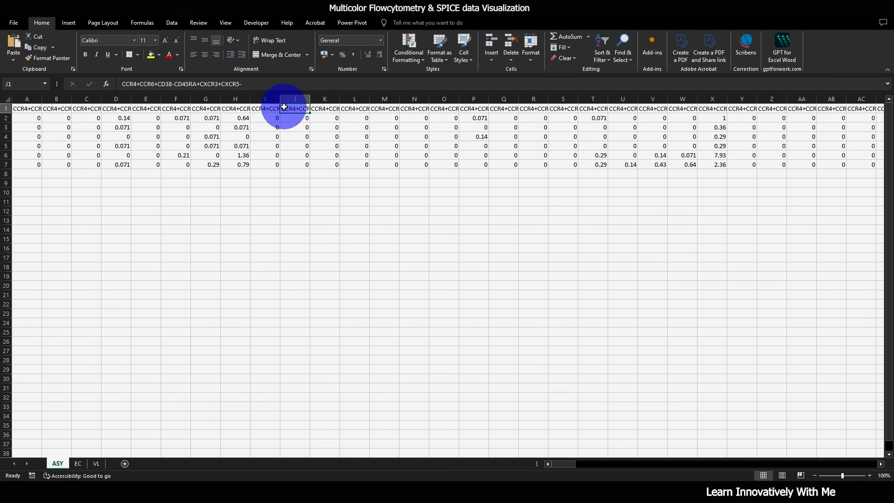
left_click(348, 107)
left_click(382, 108)
left_click(409, 109)
left_click(438, 109)
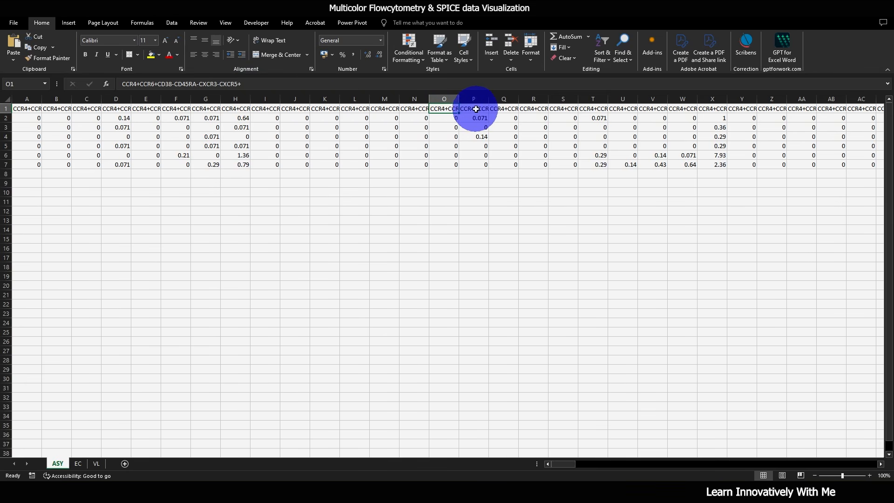
left_click(477, 109)
left_click(507, 109)
left_click(535, 109)
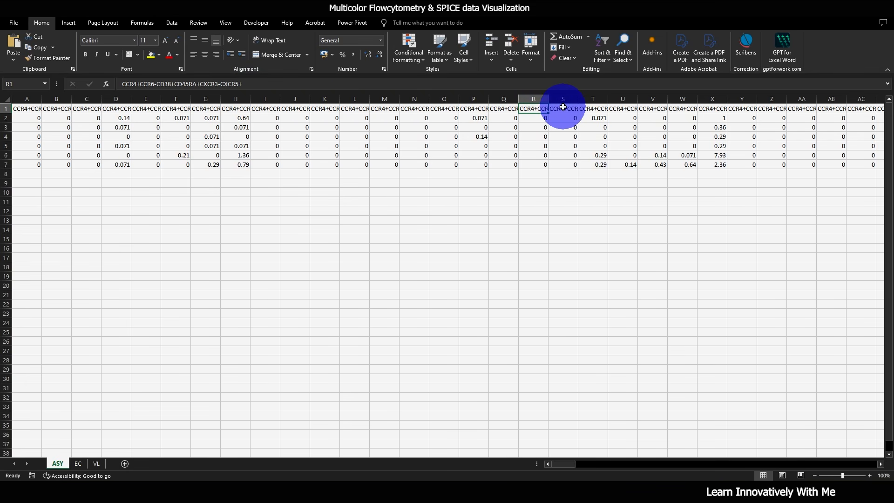
left_click(570, 110)
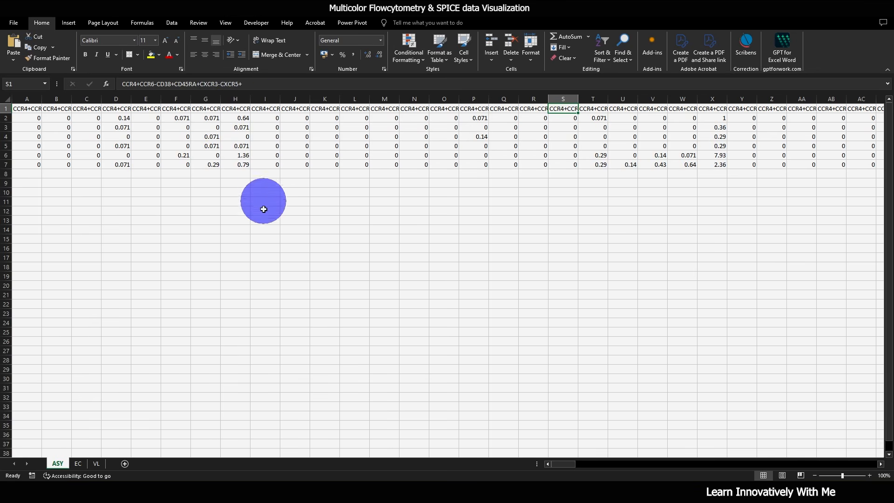
left_click(292, 265)
left_click(295, 221)
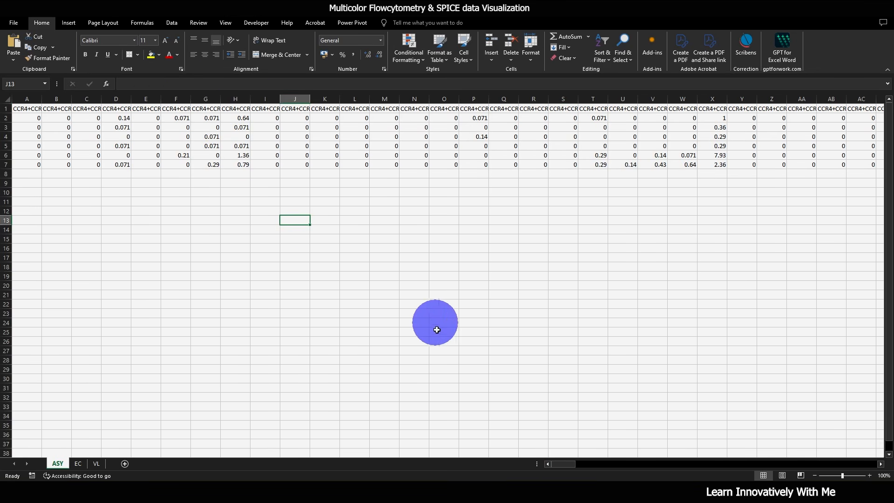
- On the EC sheet, delete the sample label column A and the Mean and SD rows 3 and 4
left_click(78, 463)
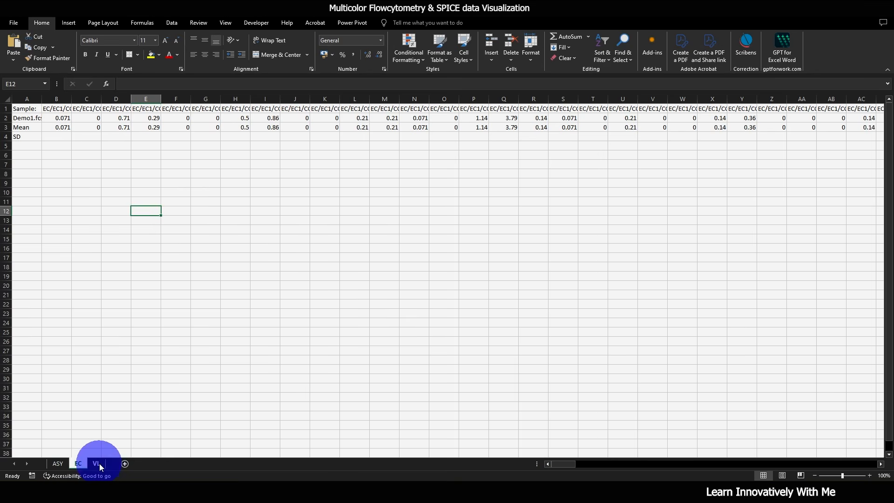
left_click(26, 99)
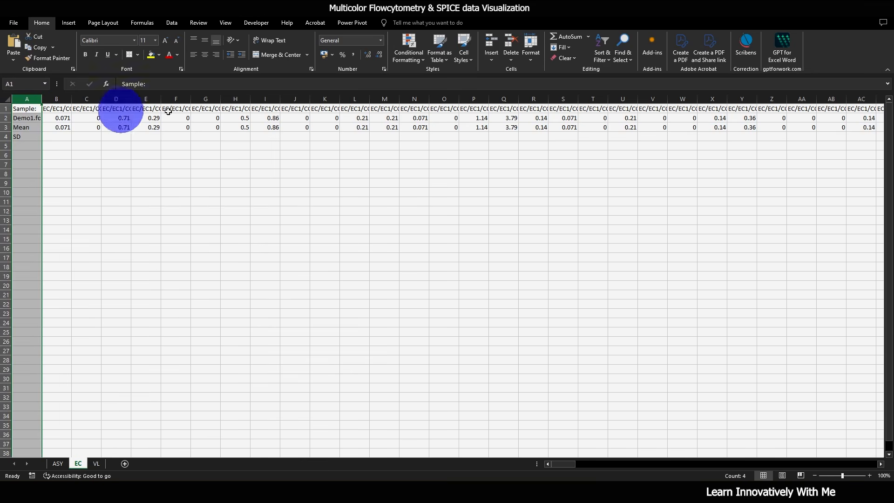
left_click(512, 40)
left_click(86, 211)
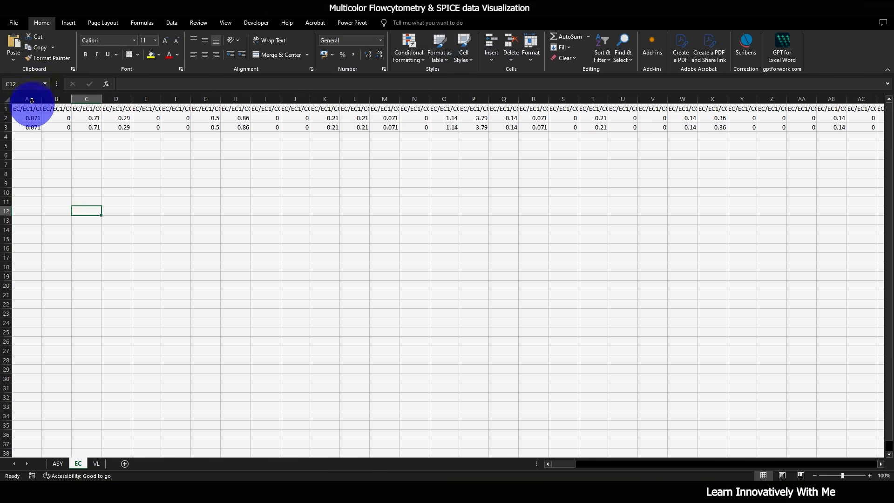
left_click_drag(5, 127, 4, 136)
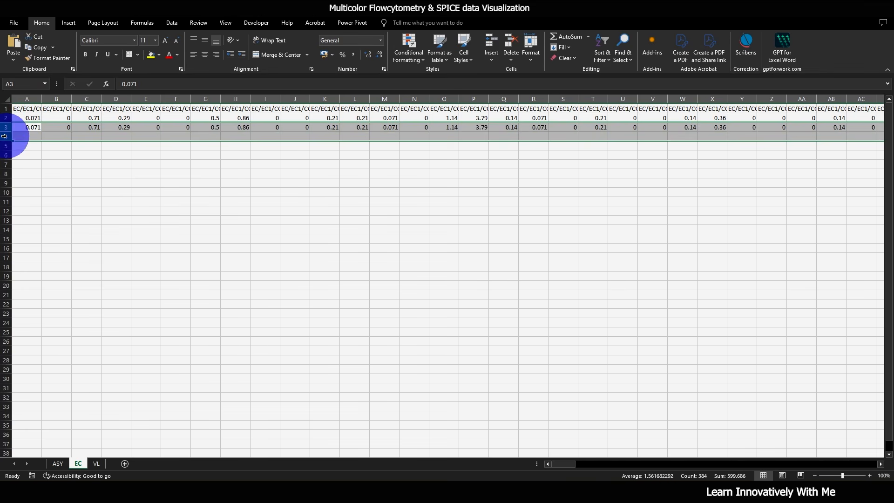
left_click(511, 41)
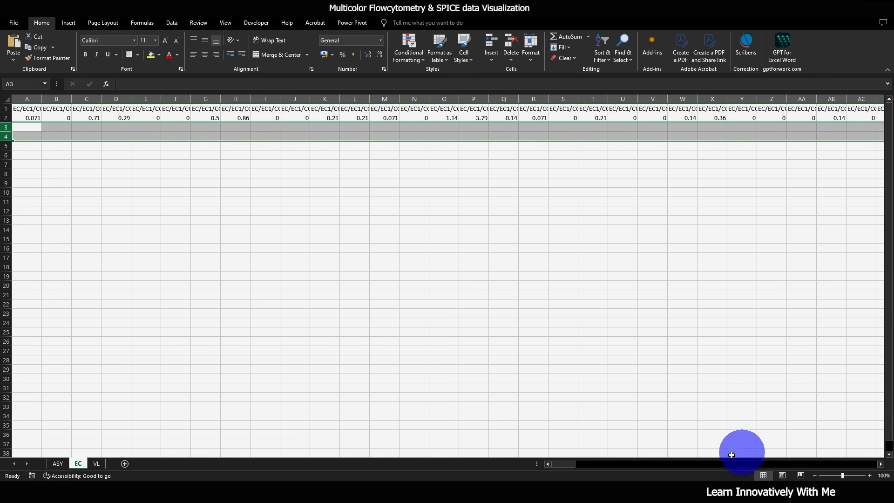
- On the EC sheet, move the row 2 values from BM2 through the row's end into row 3, starting at A3
left_click_drag(563, 464, 601, 463)
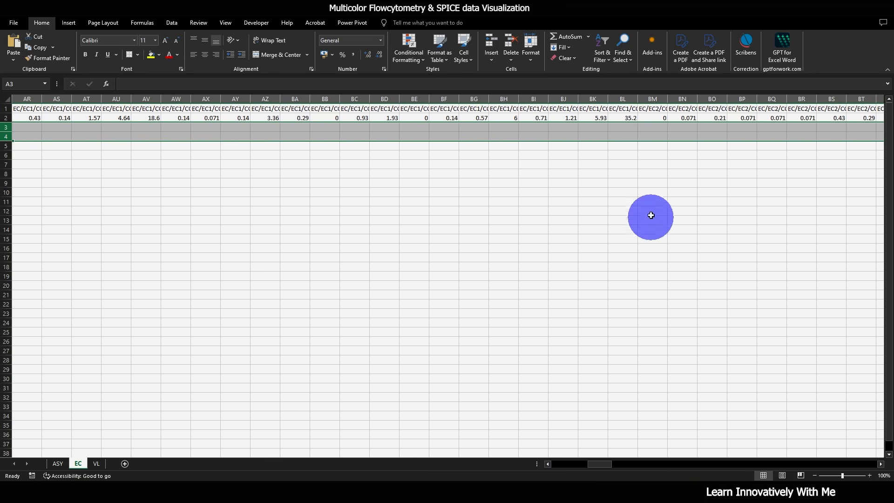
left_click(627, 108)
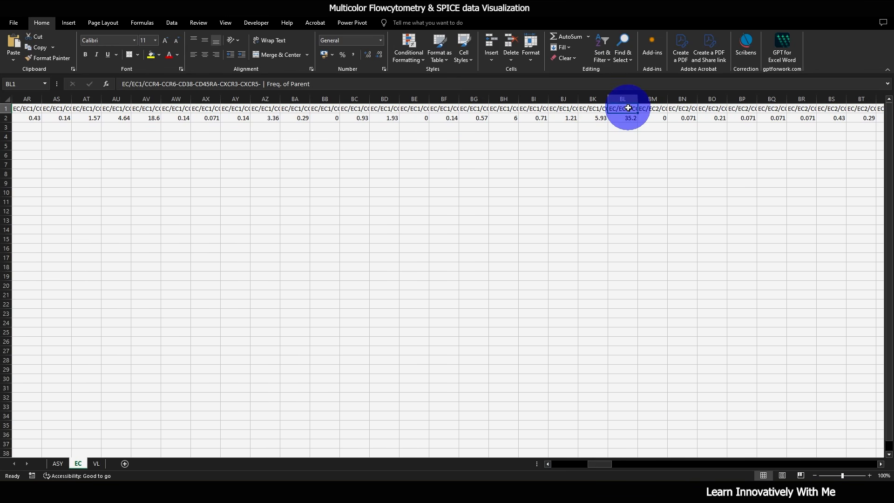
left_click(651, 108)
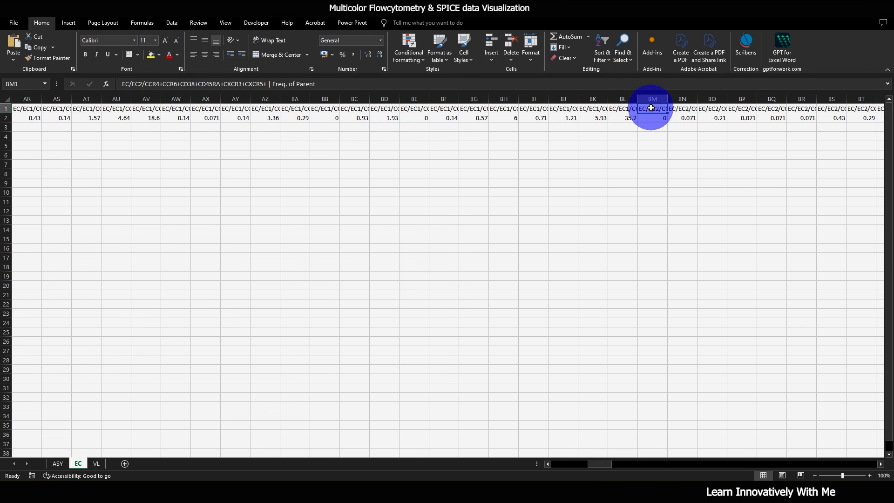
left_click(655, 119)
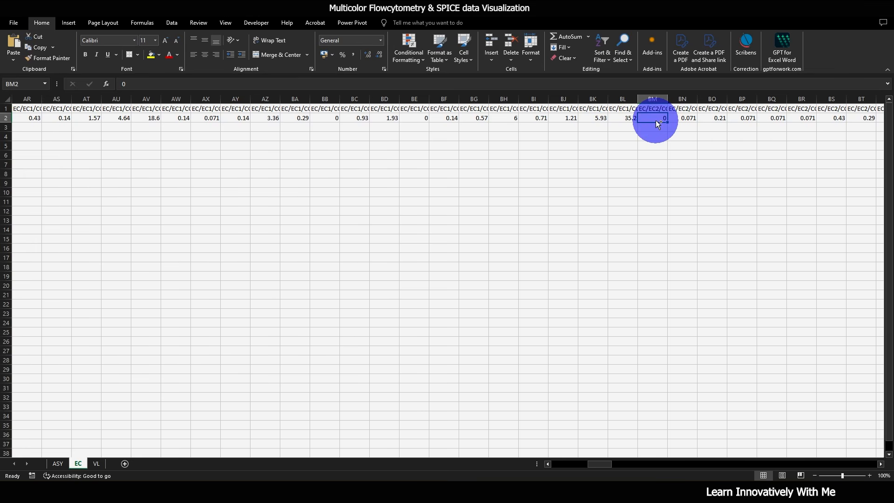
key("ctrl+shift+Right")
key("ctrl+c")
key("Down")
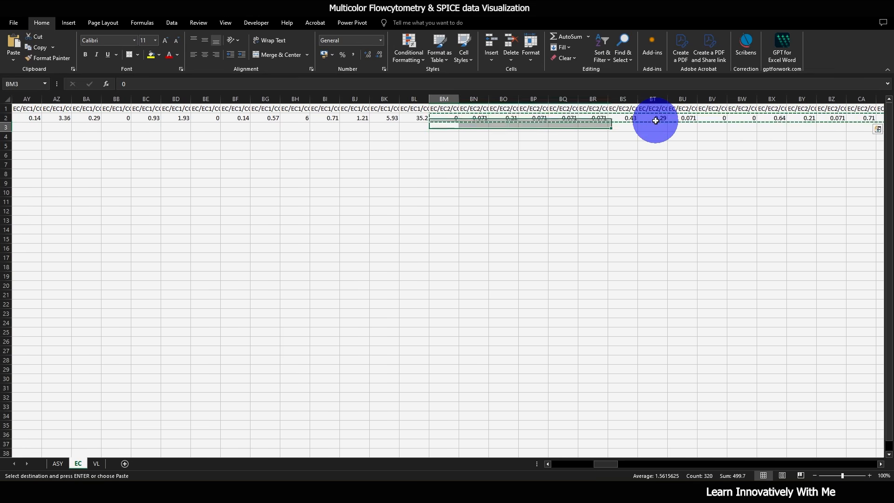
key("Left")
key("ctrl+Left")
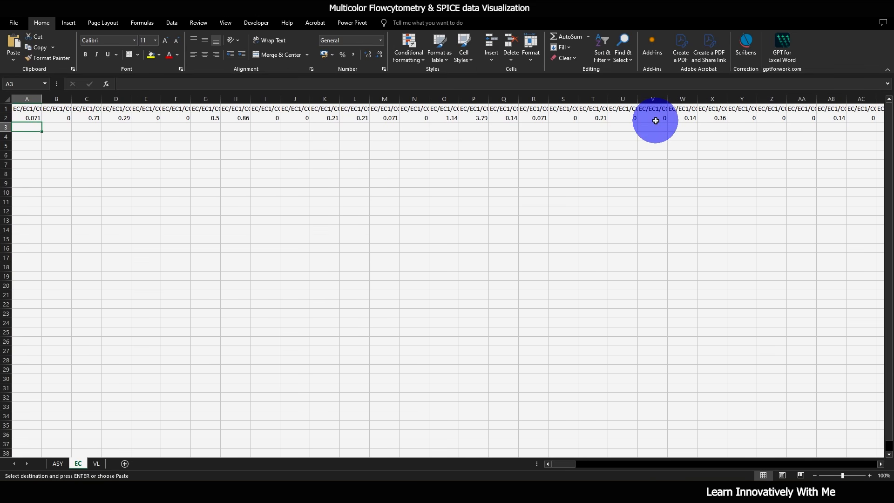
key("Return")
- Move the EC values from BM3 through the end of row 3 into row 4, starting at A4
key("Up")
key("ctrl+shift+Right")
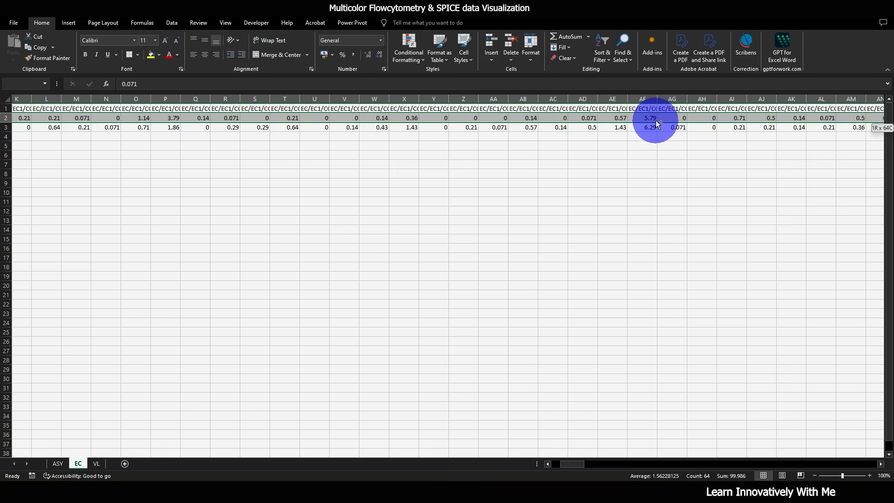
key("Down")
key("Right")
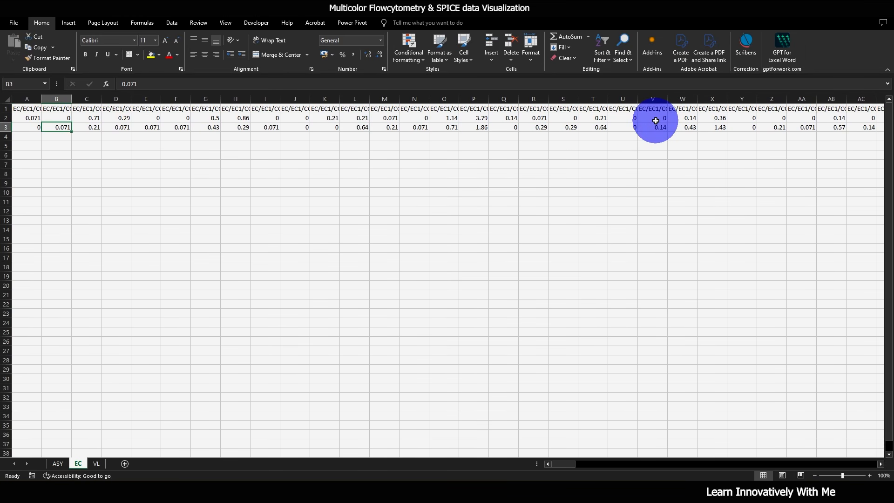
key("ctrl+Right")
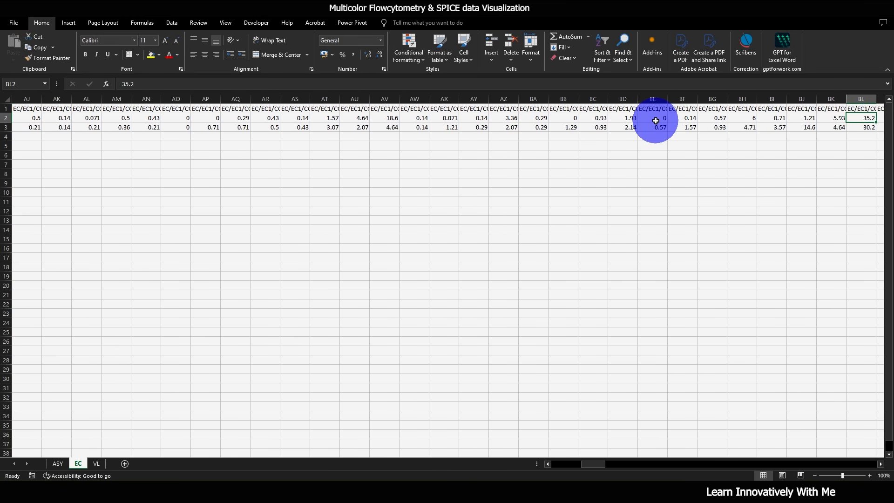
key("Right")
key("ctrl+shift+Right")
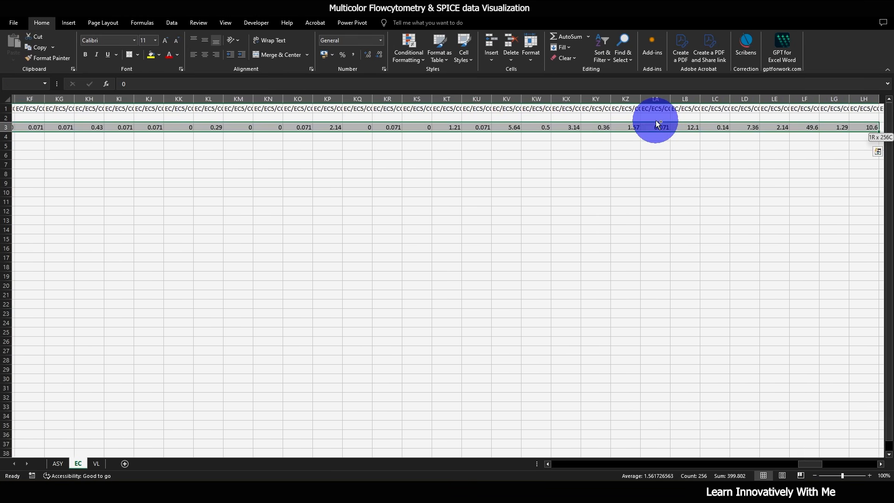
key("ctrl+c")
key("Down")
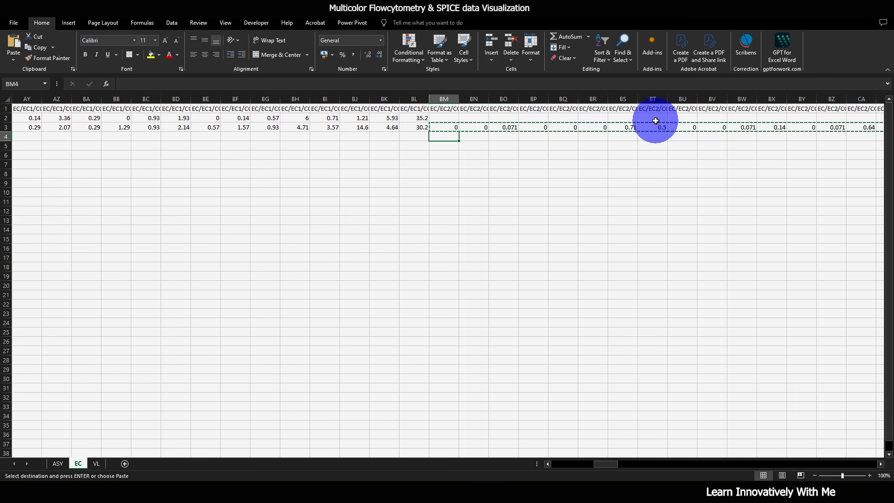
key("ctrl+Left")
key("Return")
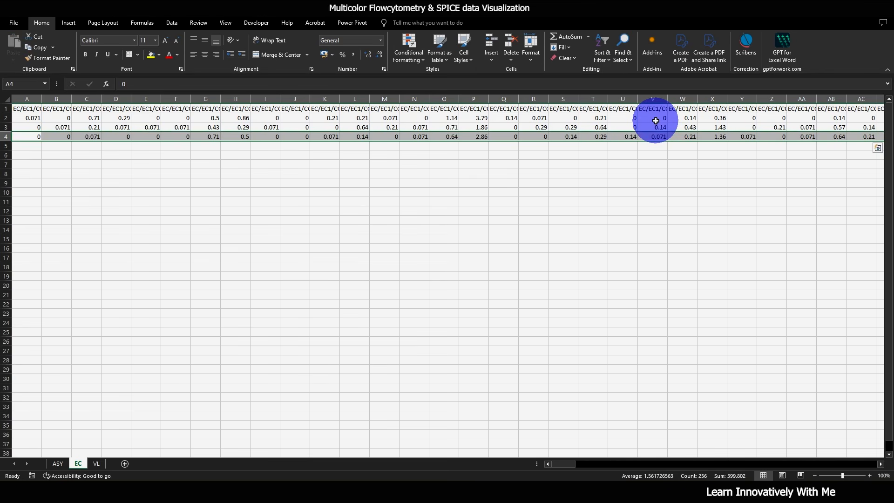
- Move the EC values from BM4 through the end of row 4 into row 5, starting at A5
key("ctrl+Right")
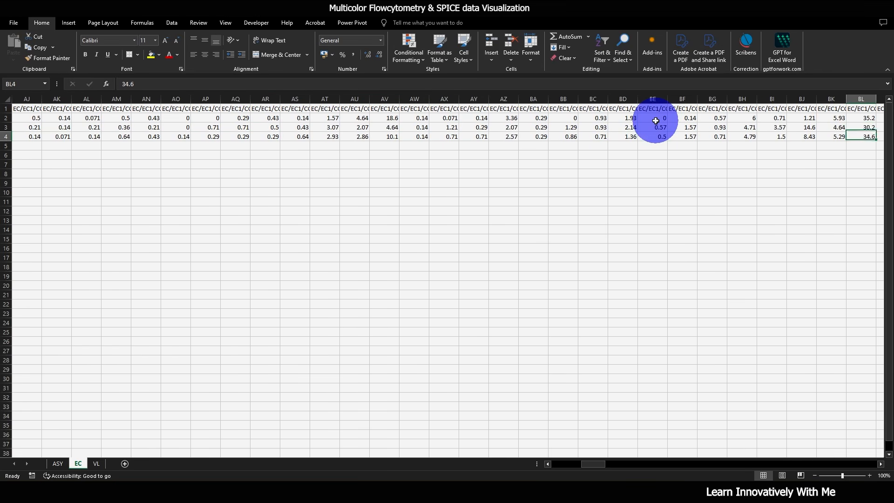
key("ctrl+shift+Right")
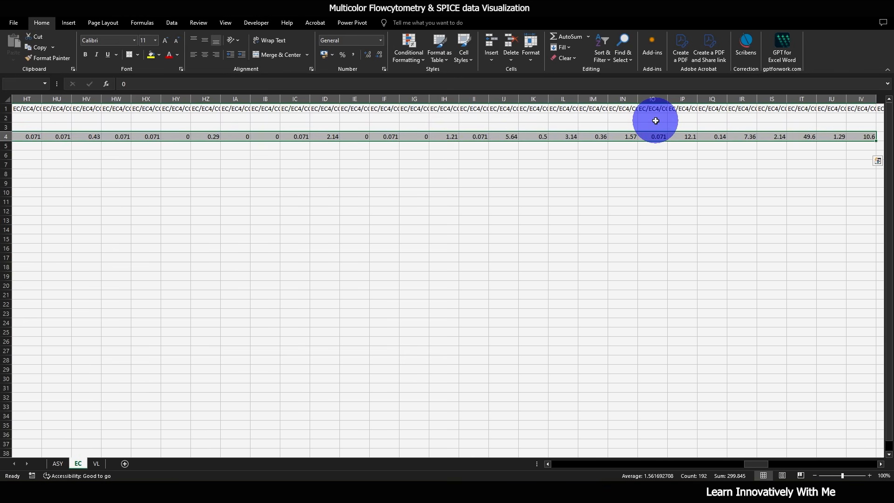
key("ctrl+x")
key("Down")
key("ctrl+Left")
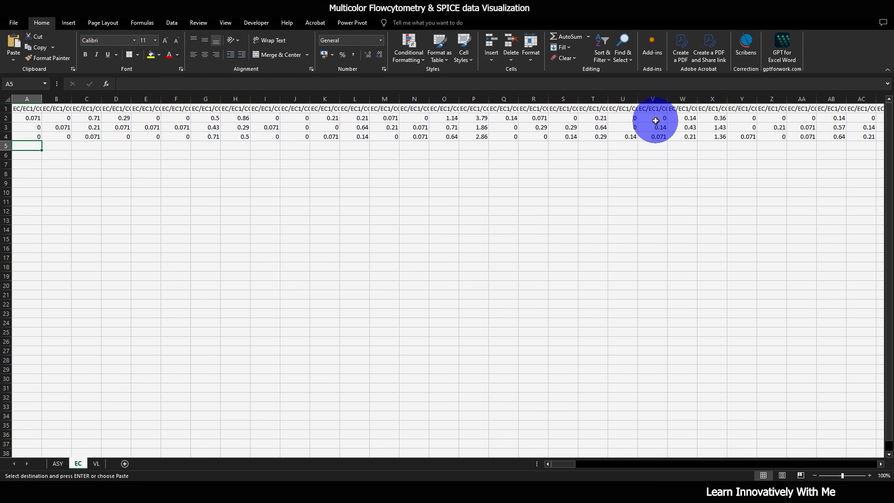
key("Return")
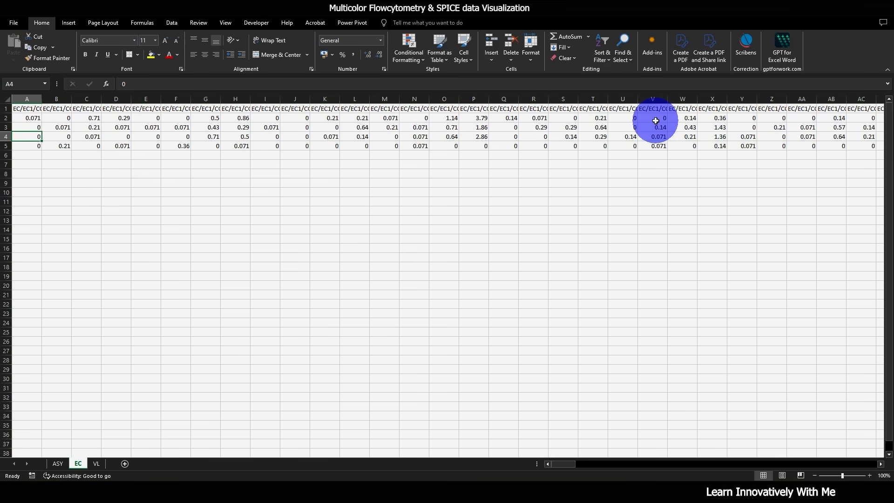
- Move the EC values from BM5 through the end of row 5 into row 6, starting at A6
key("ctrl+Right")
key("ctrl+shift+Right")
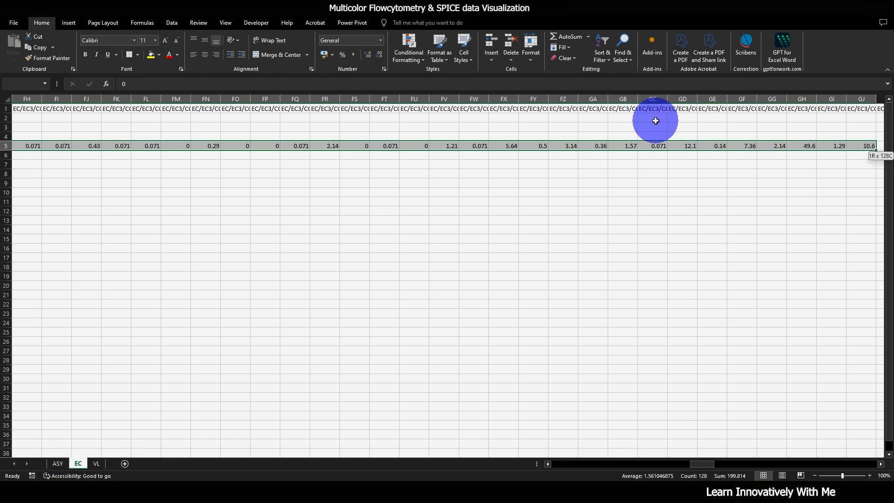
key("ctrl+c")
key("Down")
key("Home")
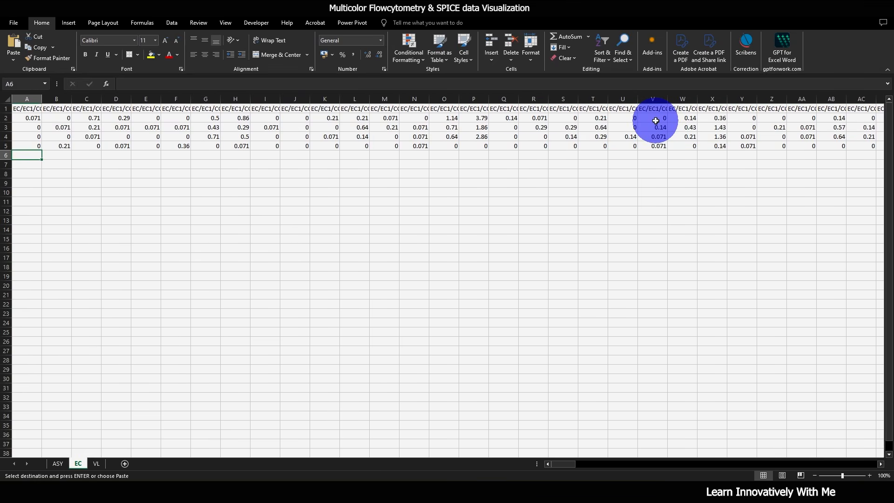
key("Return")
- Move the EC values from BM6 through the end of row 6 into row 7, starting at A7
key("Up")
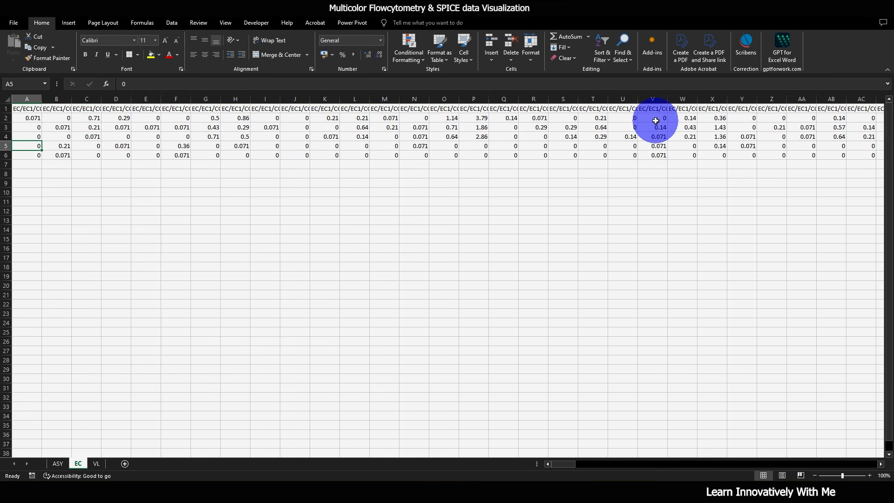
key("ctrl+Right")
key("Down")
key("Right")
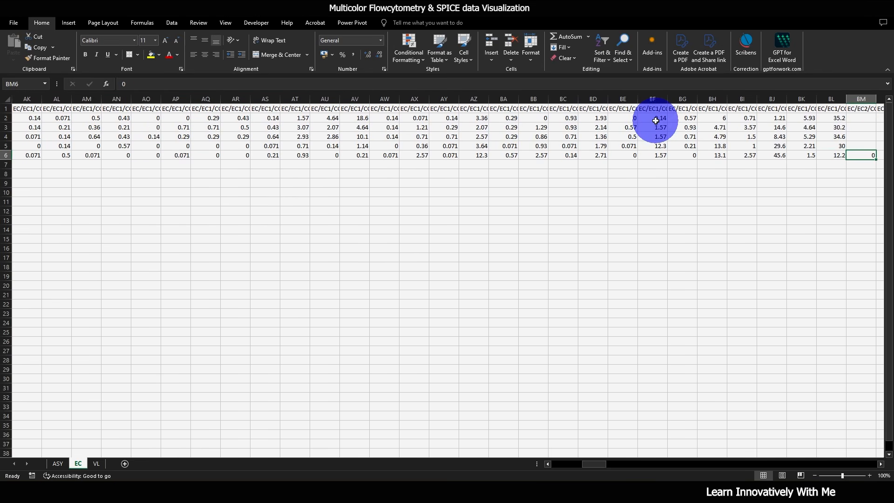
key("ctrl+shift+Right")
key("ctrl+c")
key("Down")
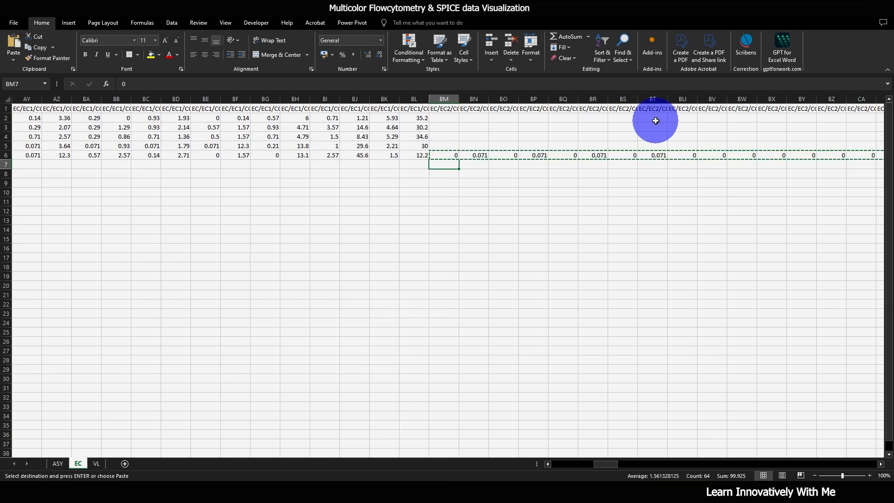
key("Home")
key("Return")
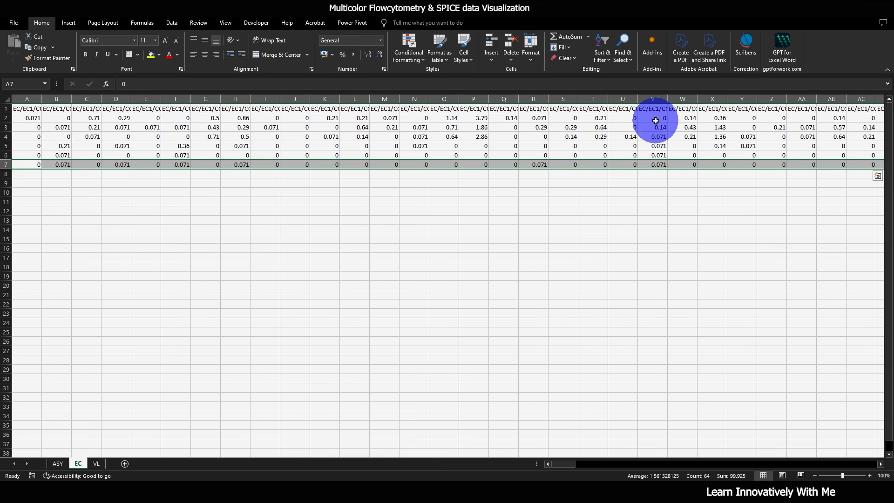
- Check where the EC sample rows end around columns BL and BM, and return to the start of the sheet
key("ctrl+Right")
key("Right")
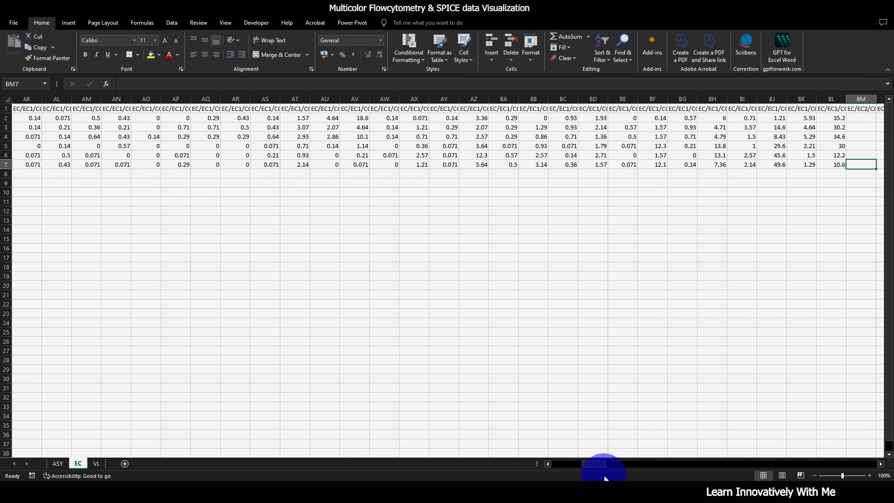
left_click_drag(597, 464, 409, 409)
left_click(243, 268)
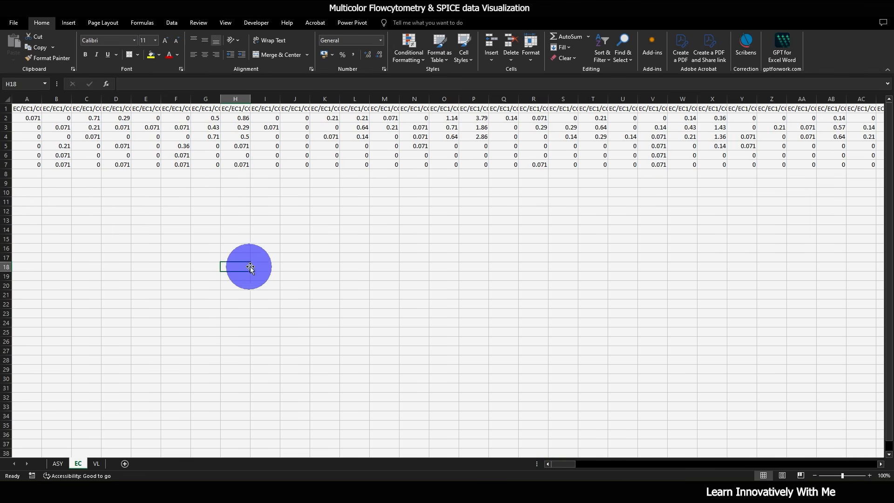
left_click(236, 231)
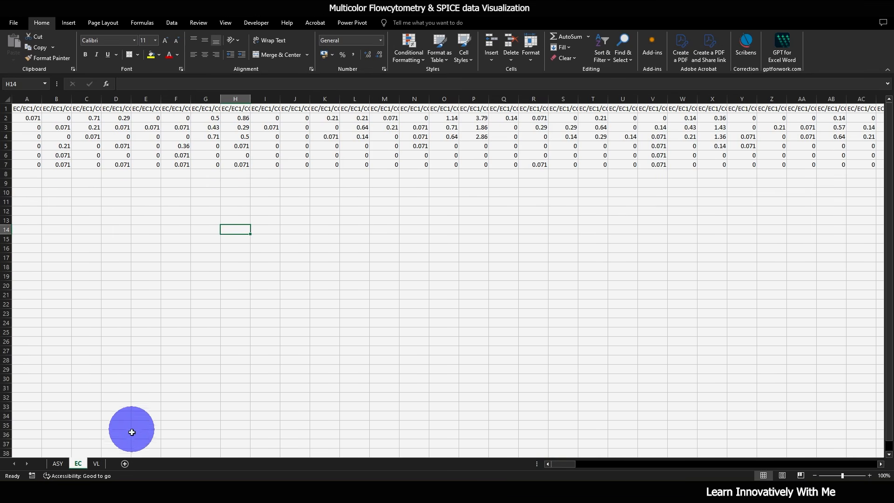
- On the VL sheet, delete rows 3 to 5 with the Mean and SD entries and the sample label column A
left_click(96, 463)
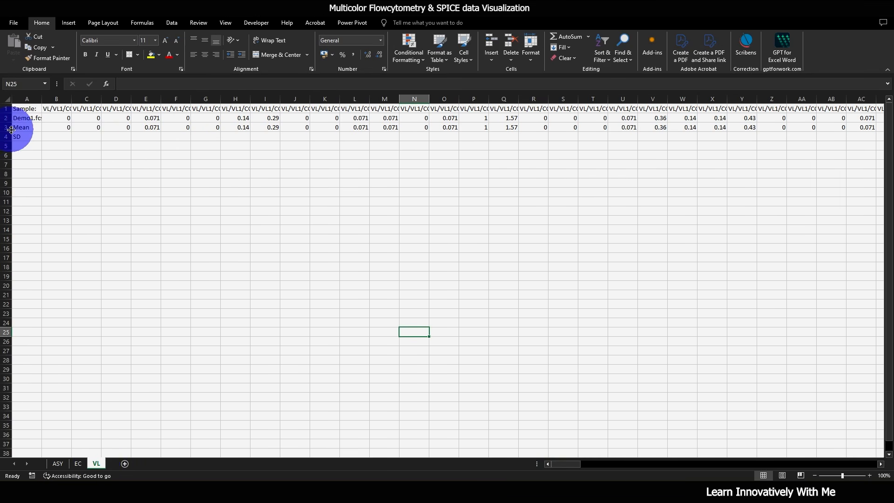
left_click_drag(6, 127, 6, 146)
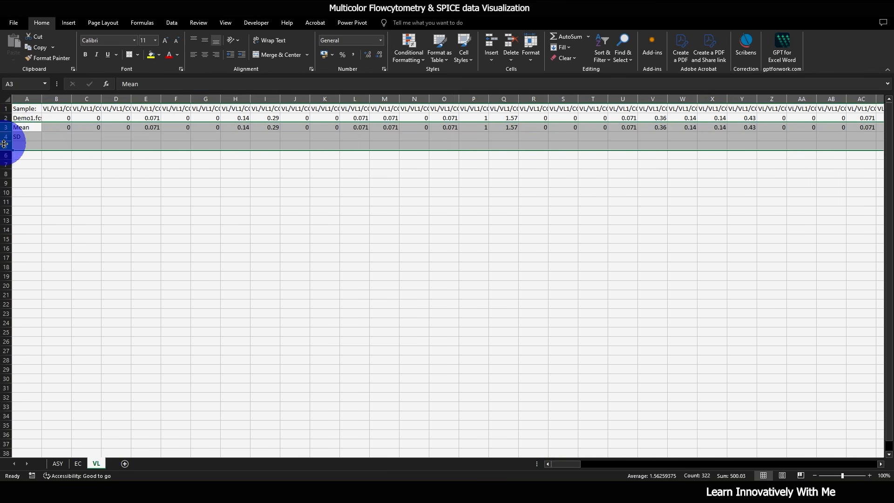
left_click(508, 43)
left_click(26, 99)
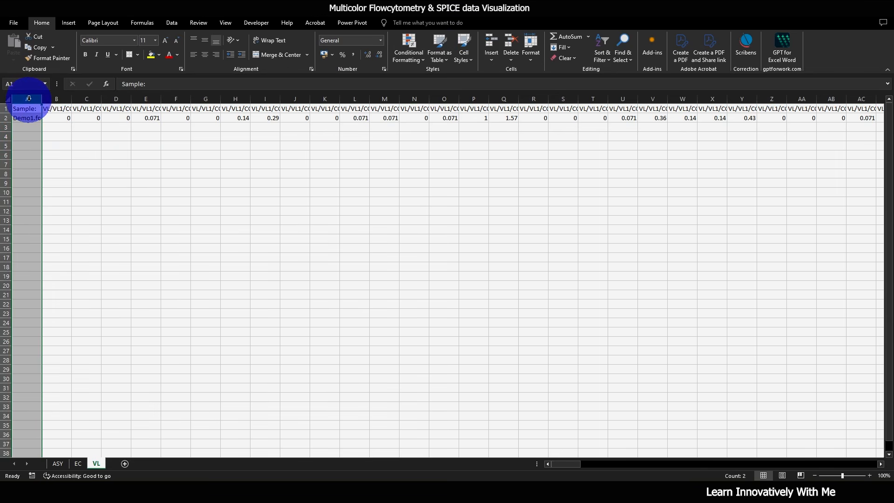
left_click(511, 43)
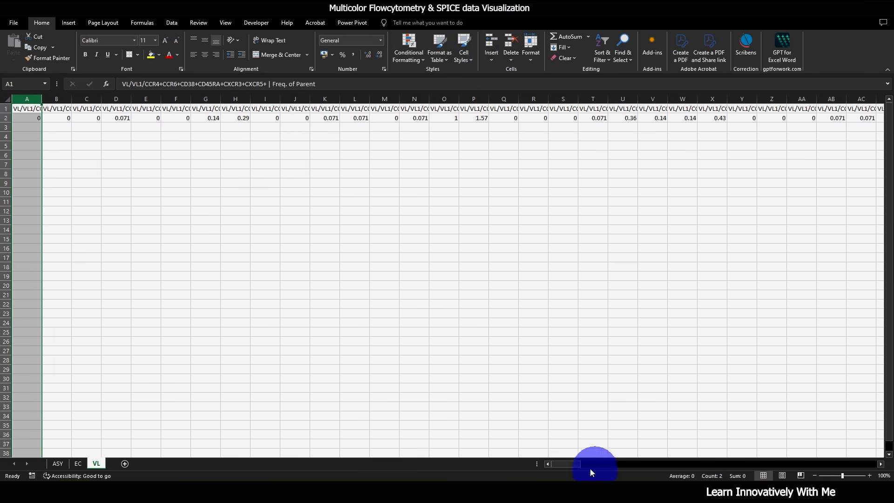
- On the VL sheet, move the row 2 values from BM2 through the row's end into row 3, starting at A3
left_click_drag(565, 464, 606, 464)
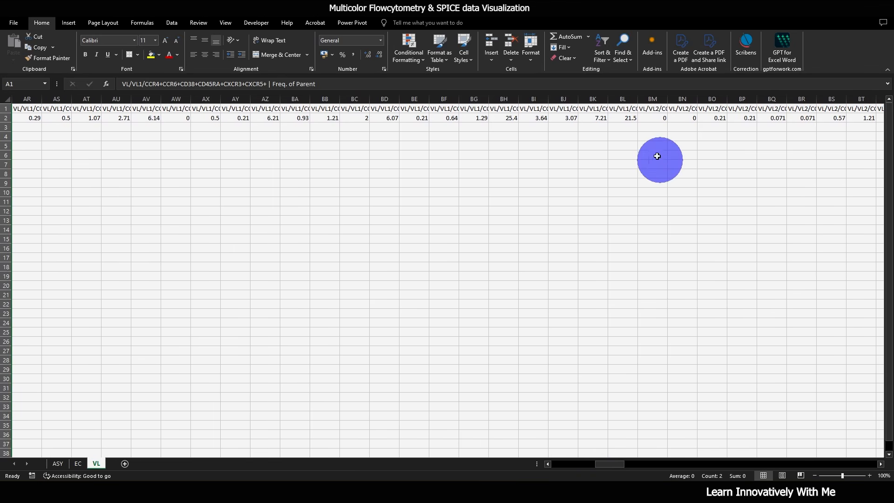
left_click(628, 111)
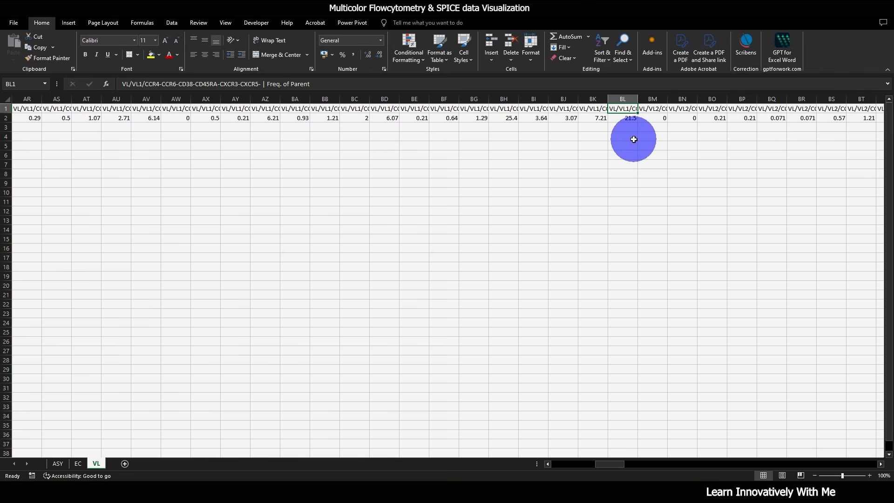
left_click(649, 111)
left_click(653, 118)
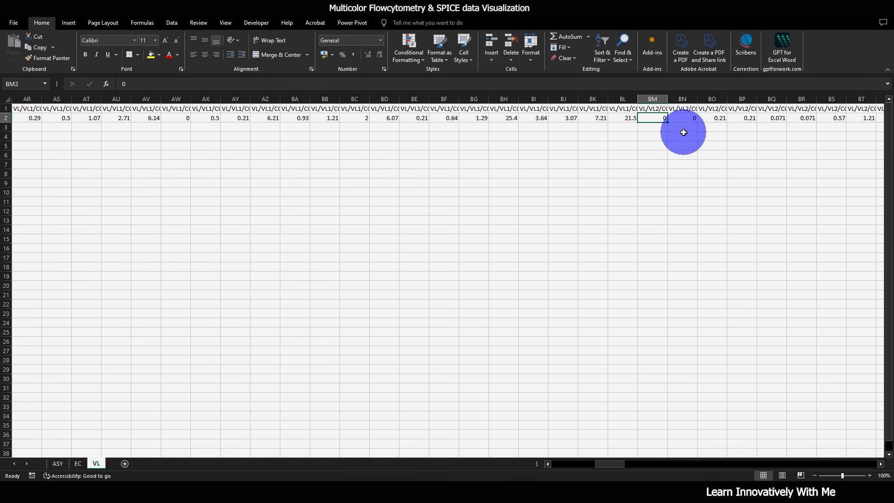
key("ctrl+shift+Right")
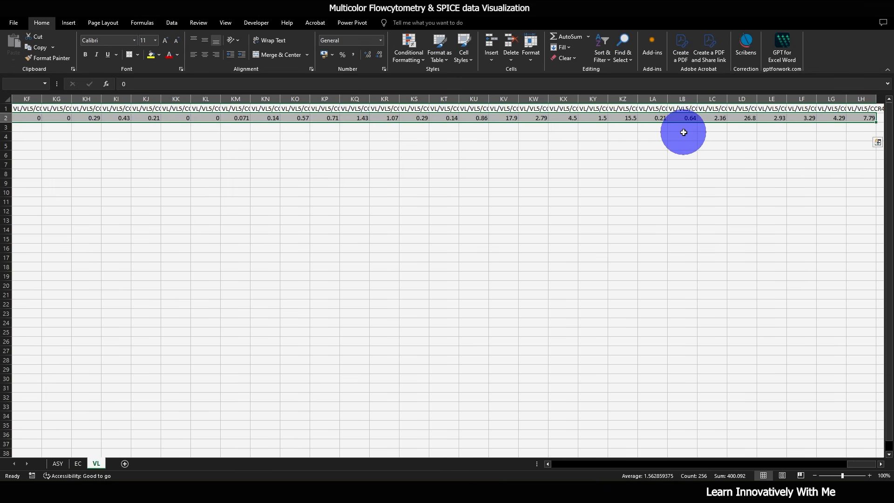
key("ctrl+c")
key("Down")
key("ctrl+Left")
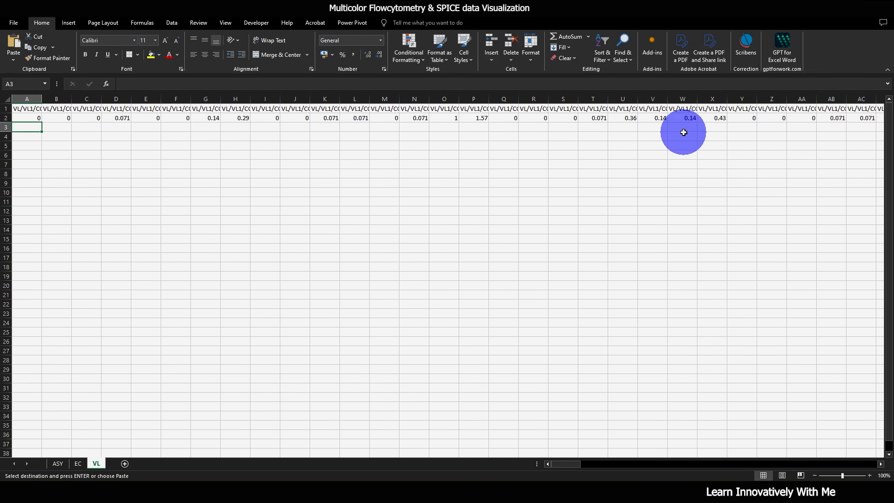
key("ctrl+v")
- On the VL sheet, move the row 3 values from BM3 through the row's end into row 4, starting at A4
key("Up")
key("ctrl+Right")
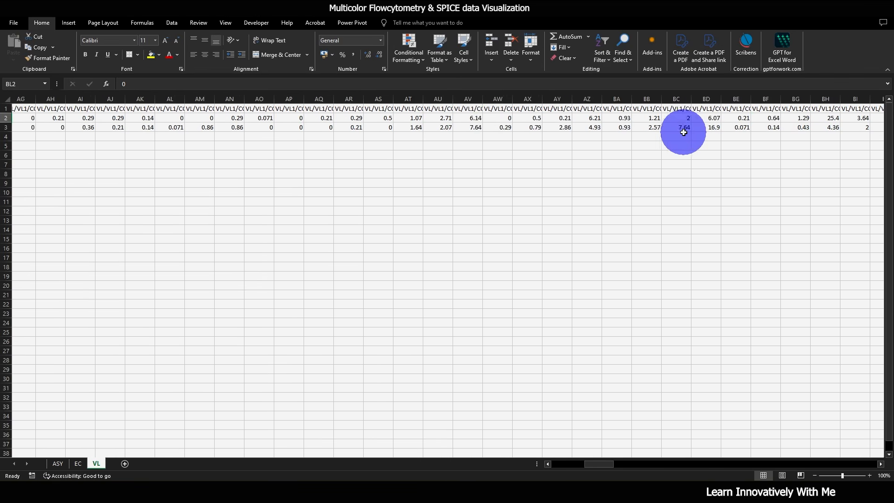
key("Down")
key("ctrl+shift+Right")
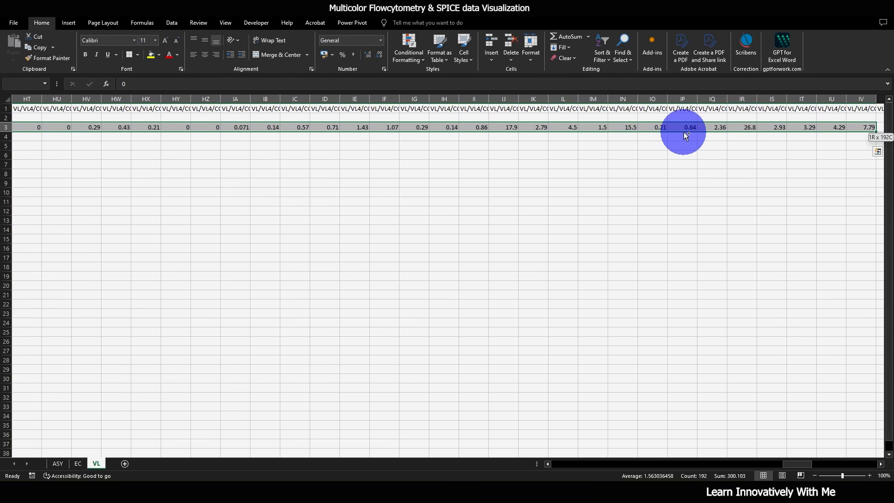
key("ctrl+x")
key("ctrl+Left")
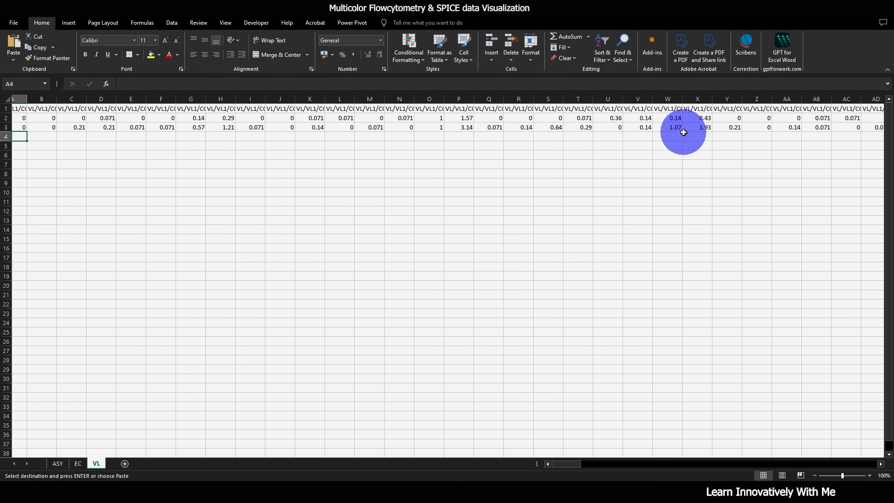
key("Down")
key("ctrl+v")
- Move the VL values from BM4 through the end of row 4 into row 5, starting at A5
key("Up")
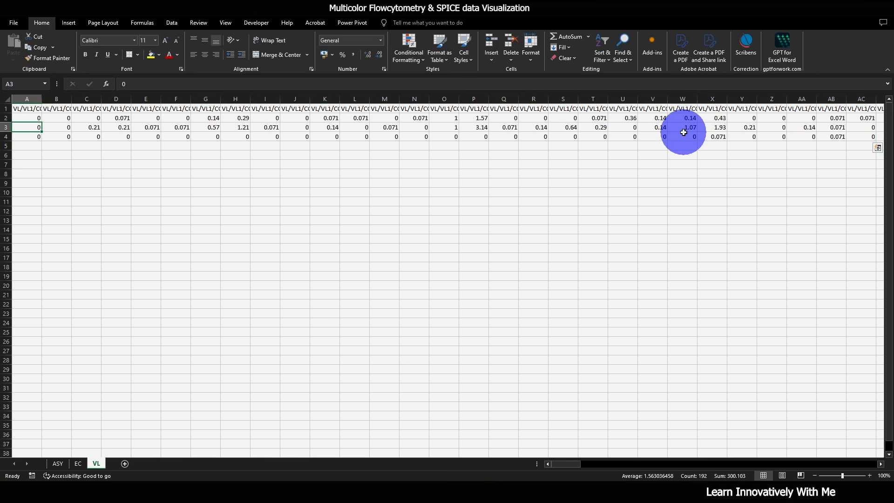
key("ctrl+Right")
key("Down")
key("Right")
key("ctrl+shift+Right")
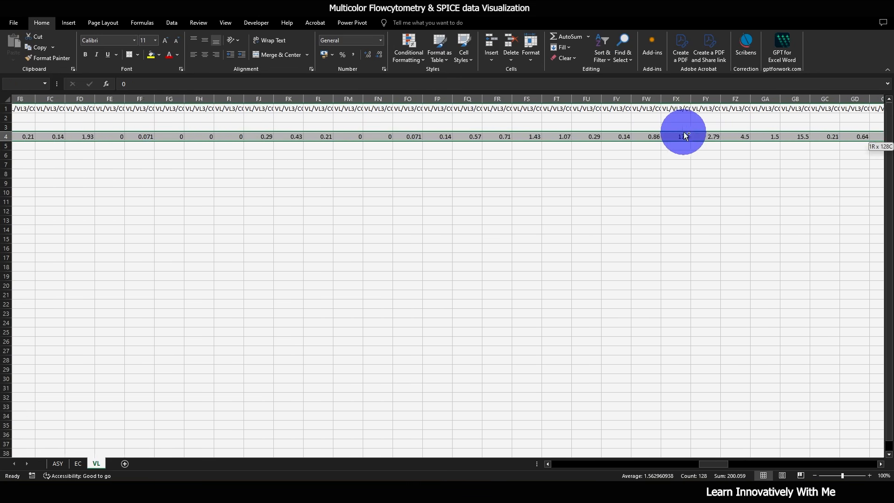
key("ctrl+x")
key("Down")
key("Left")
key("ctrl+Left")
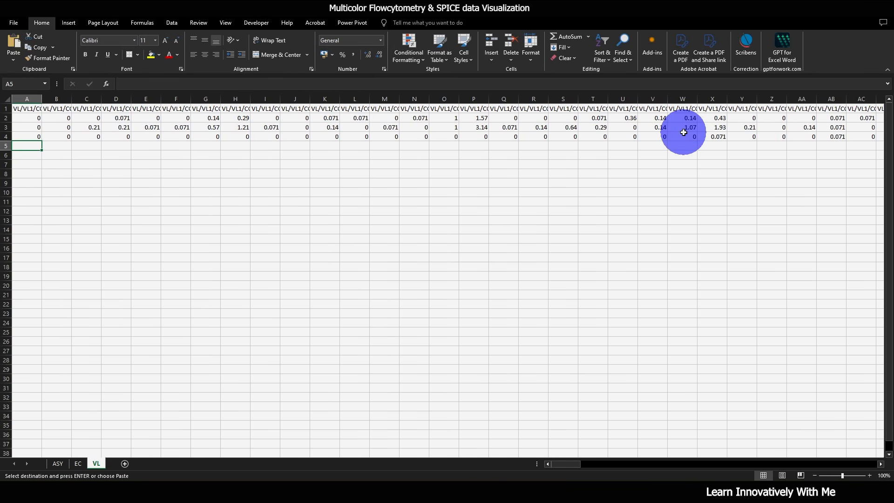
key("ctrl+v")
- Move the VL values from BM5 through the end of row 5 into row 6, starting at A6
key("Up")
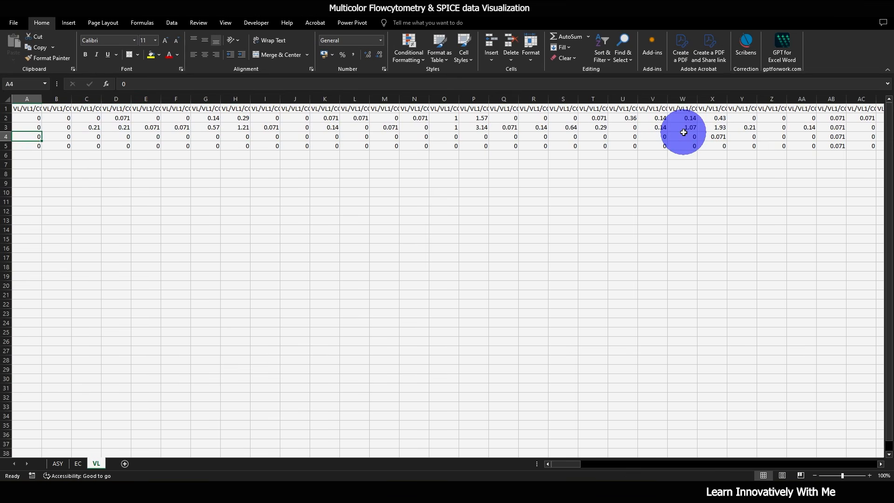
key("ctrl+Right")
key("Right")
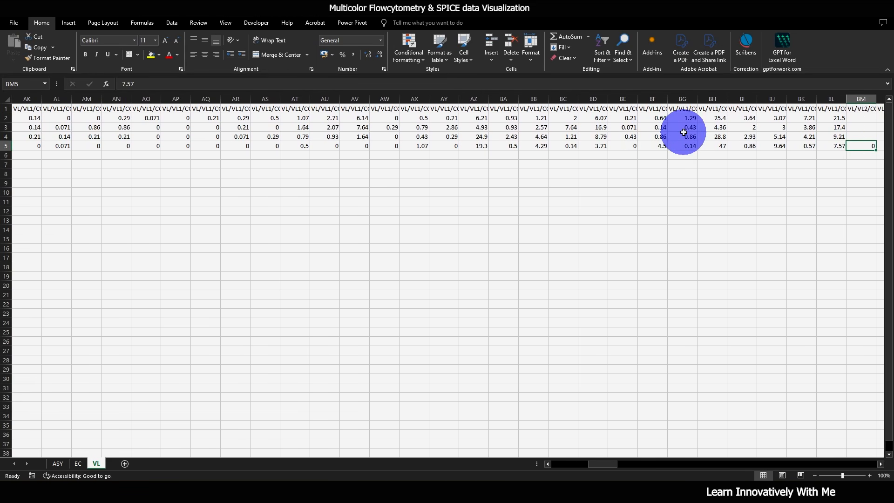
key("ctrl+shift+Right")
key("ctrl+c")
key("Down")
key("Left")
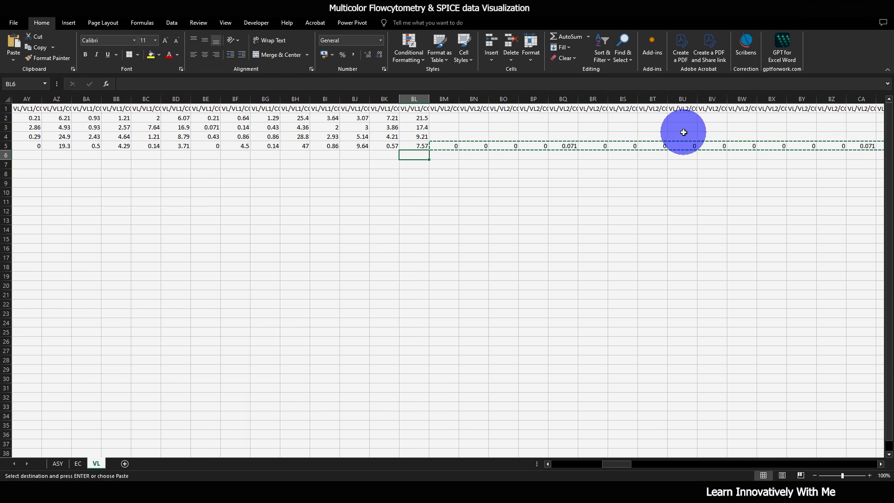
key("ctrl+Left")
key("Return")
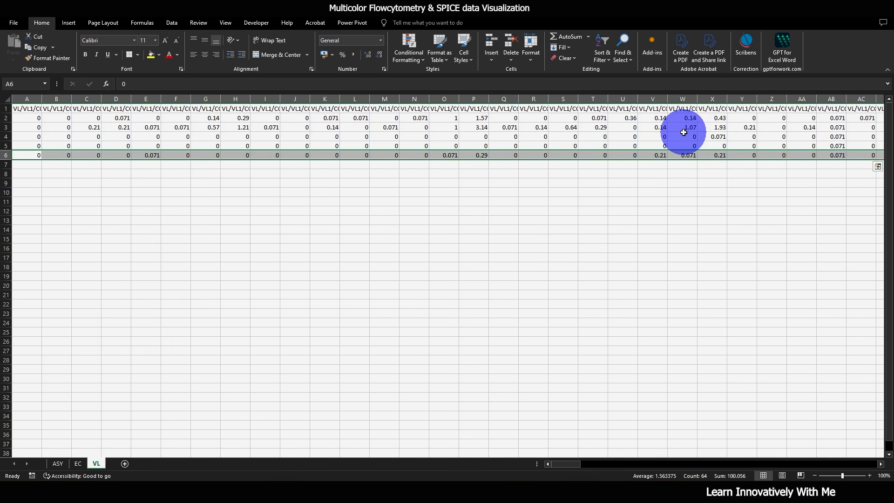
key("ctrl+q")
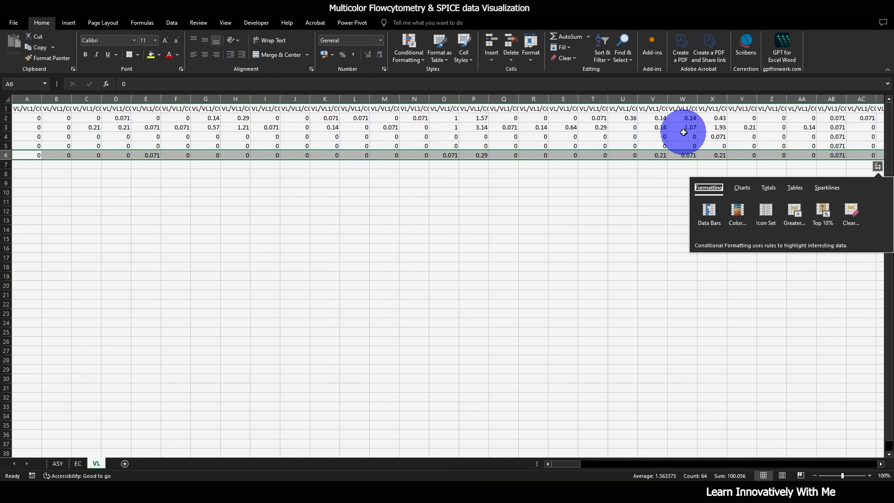
left_click(678, 127)
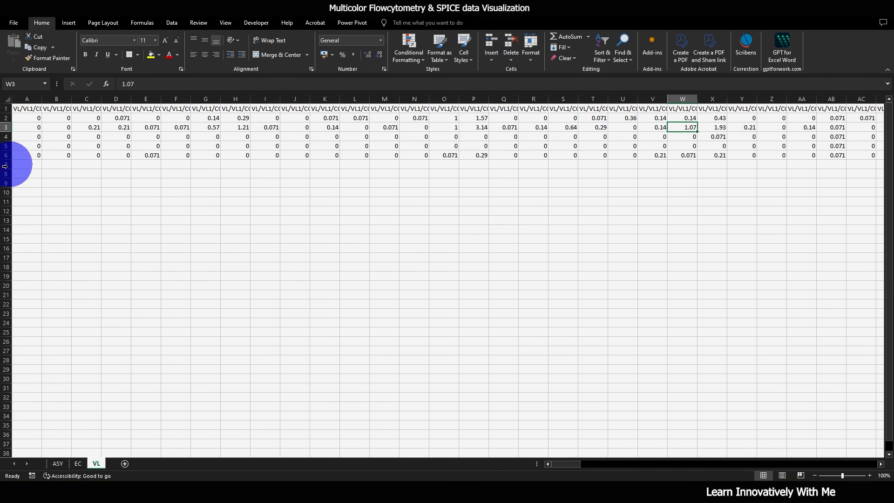
- Check where the VL sample rows end around columns BL and BM, and return to the start of the sheet
left_click(23, 146)
key("ctrl+Right")
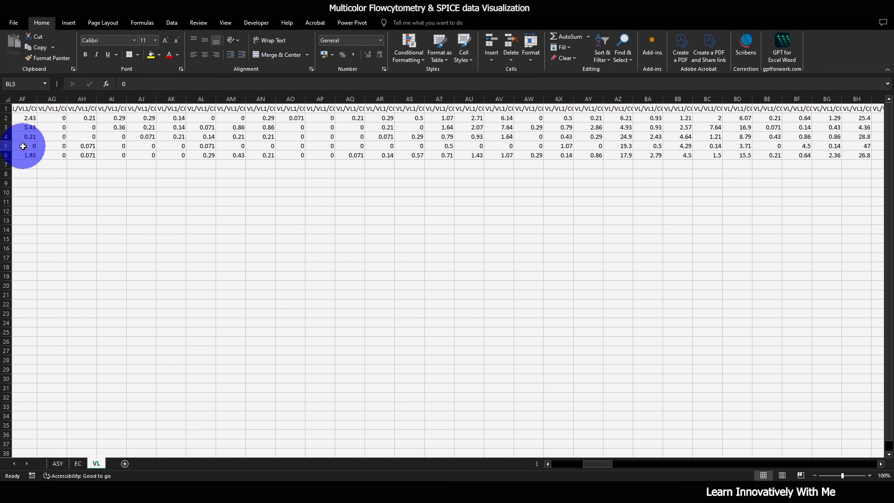
key("Down")
key("Right")
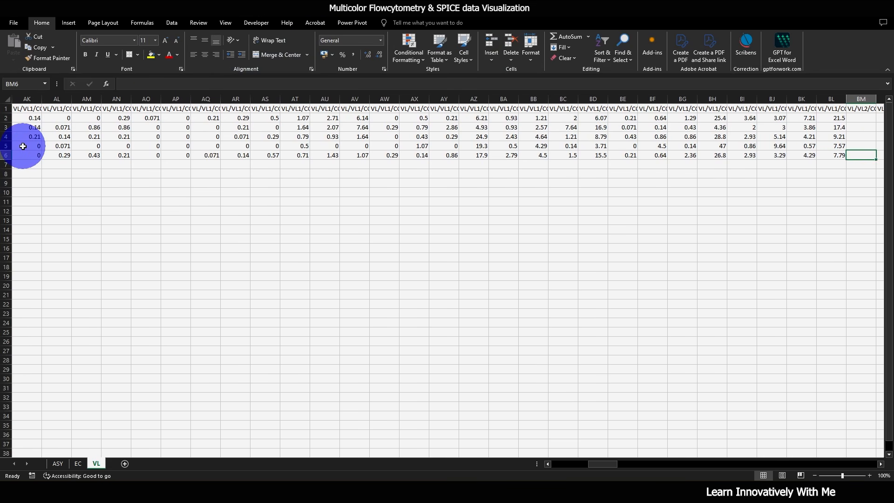
left_click(268, 237)
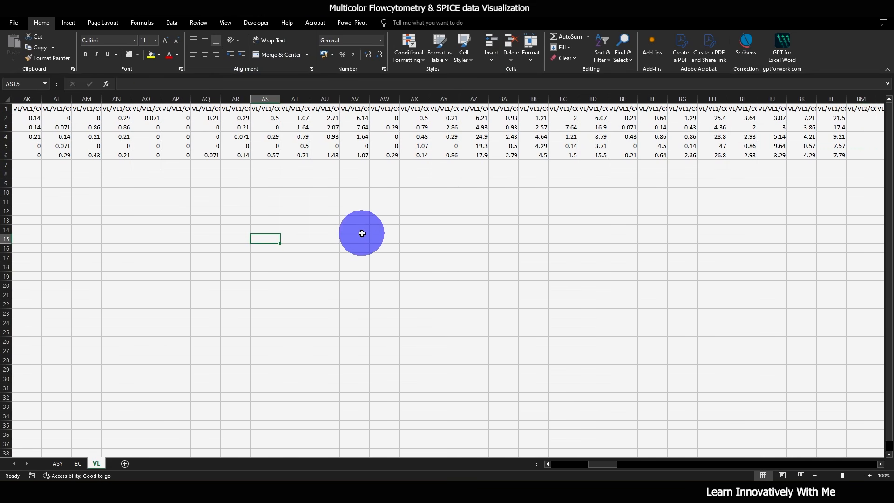
left_click(315, 284)
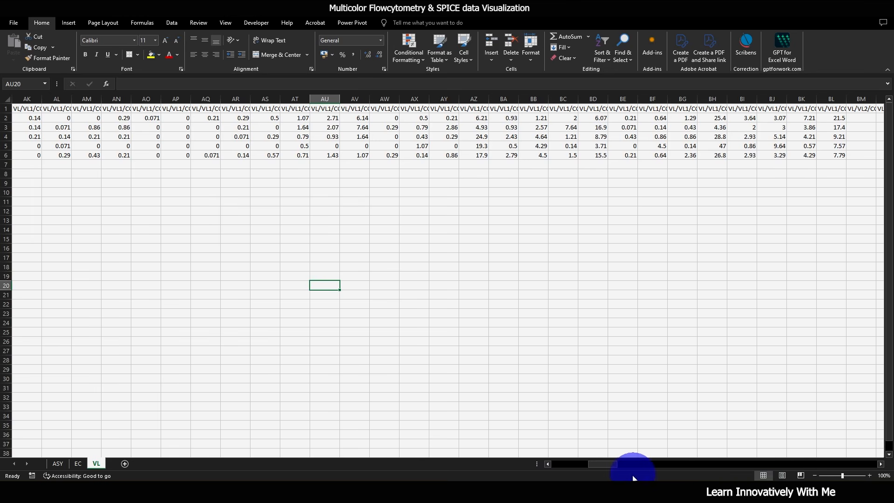
left_click_drag(613, 465, 360, 448)
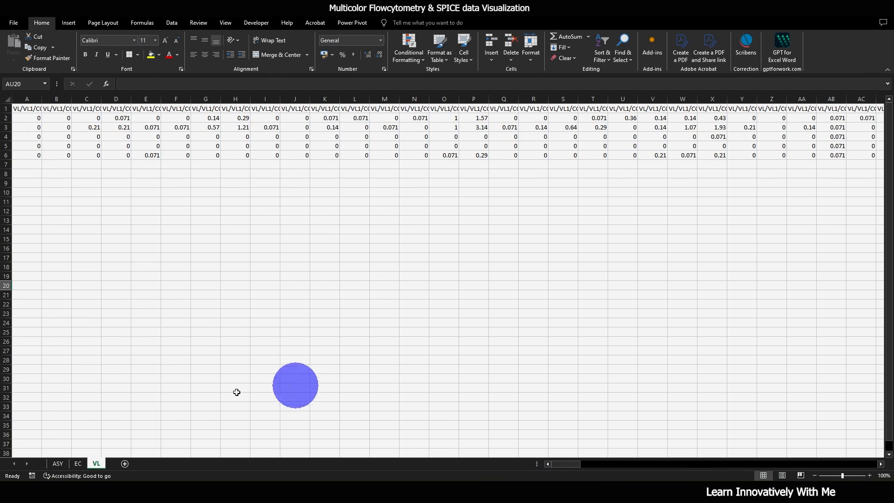
- Copy rows 2 to 7 of the EC sheet below the ASY sheet's data, starting at A8
left_click(77, 463)
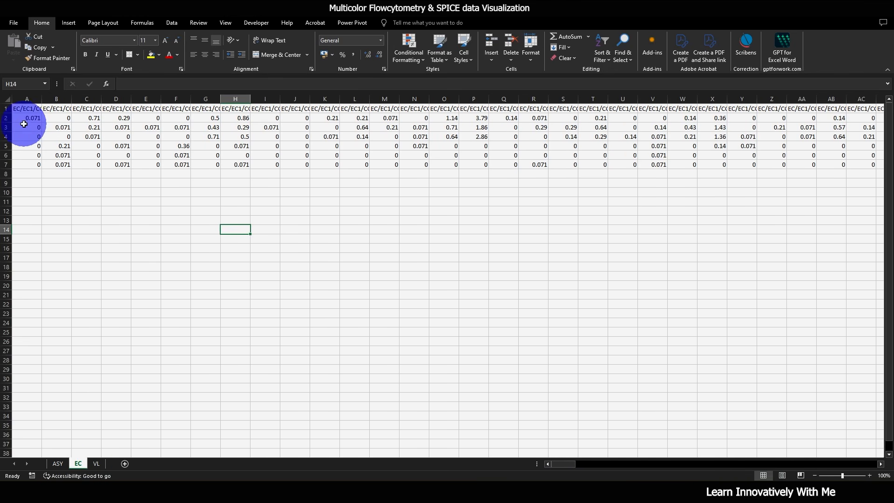
left_click_drag(9, 117, 16, 162)
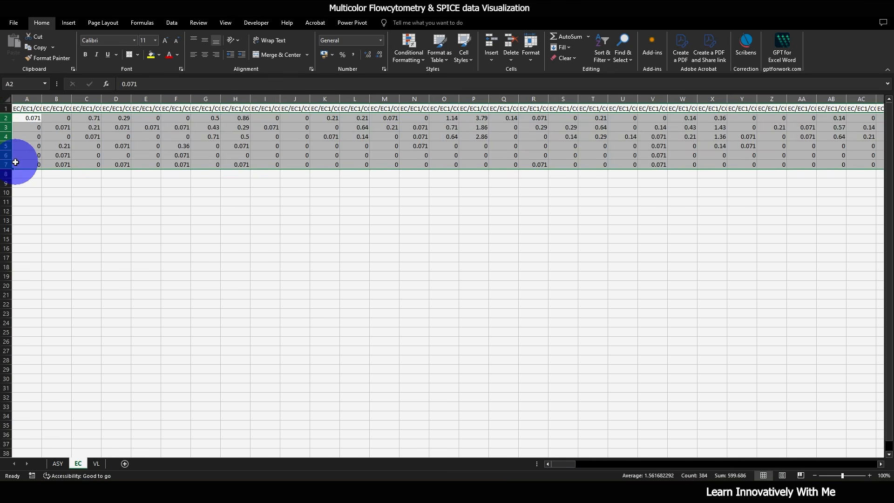
key("ctrl+c")
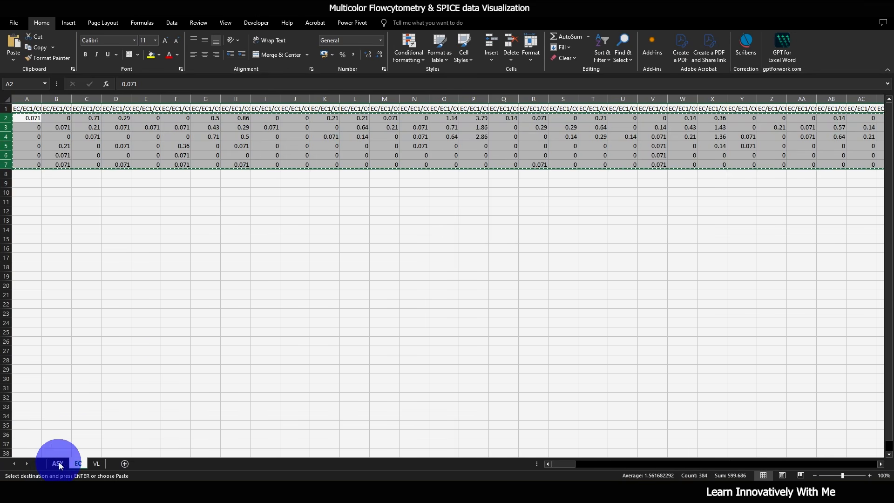
left_click(58, 463)
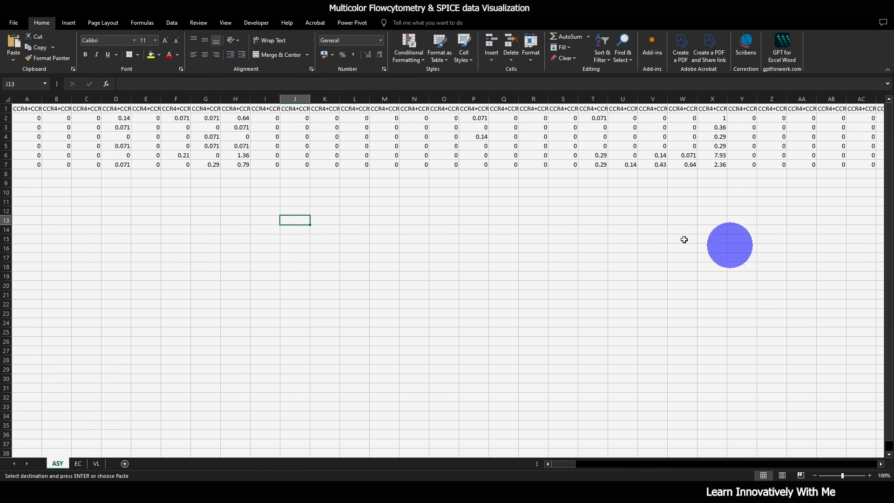
left_click(25, 173)
key("ctrl+v")
left_click(120, 307)
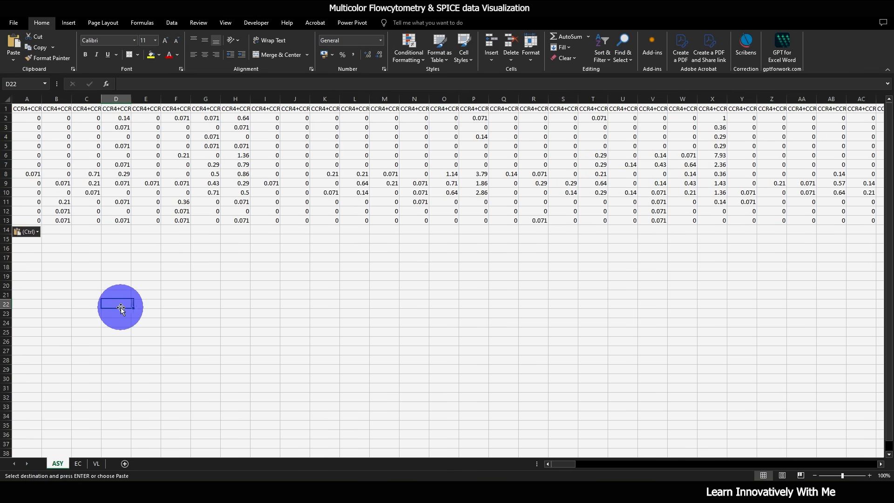
- Copy rows 2 to 6 of the VL sheet below the EC data on the ASY sheet, starting at A14
left_click(96, 463)
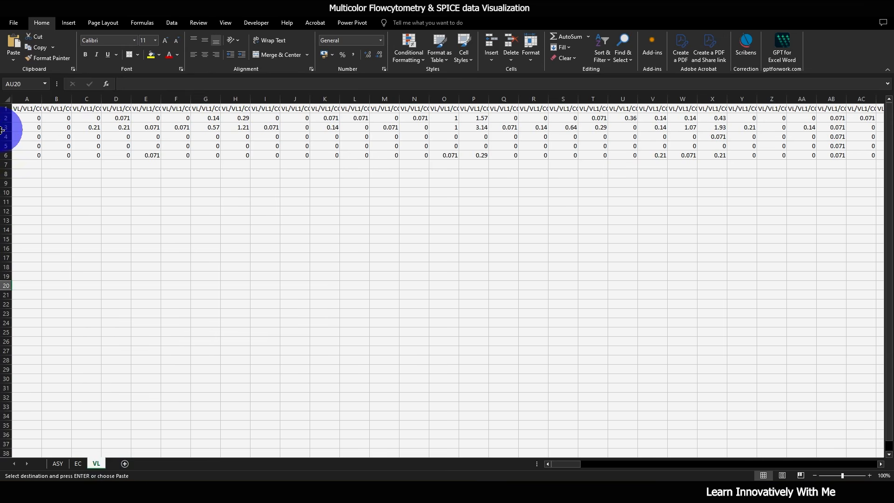
left_click_drag(6, 118, 7, 151)
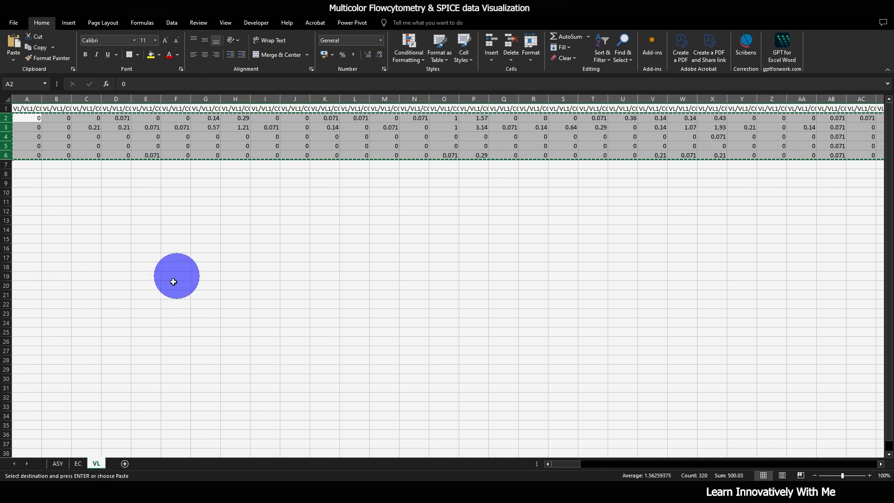
left_click(57, 464)
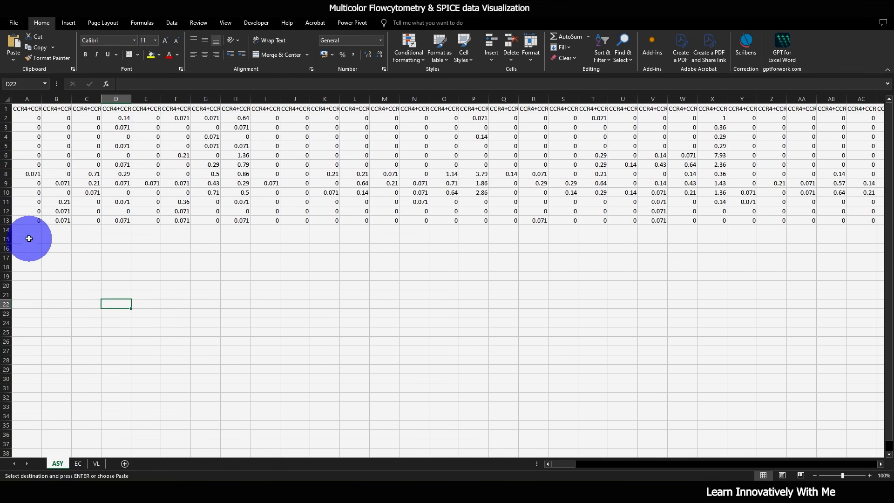
left_click(12, 230)
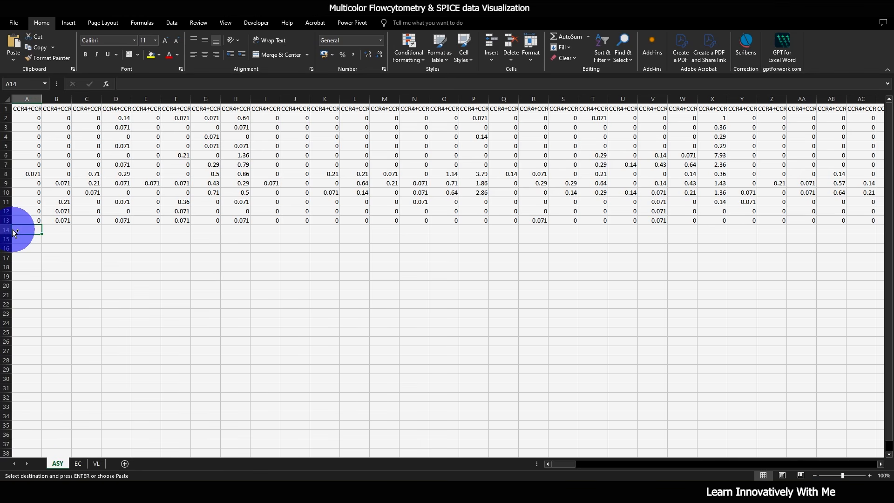
key("ctrl+v")
left_click(200, 323)
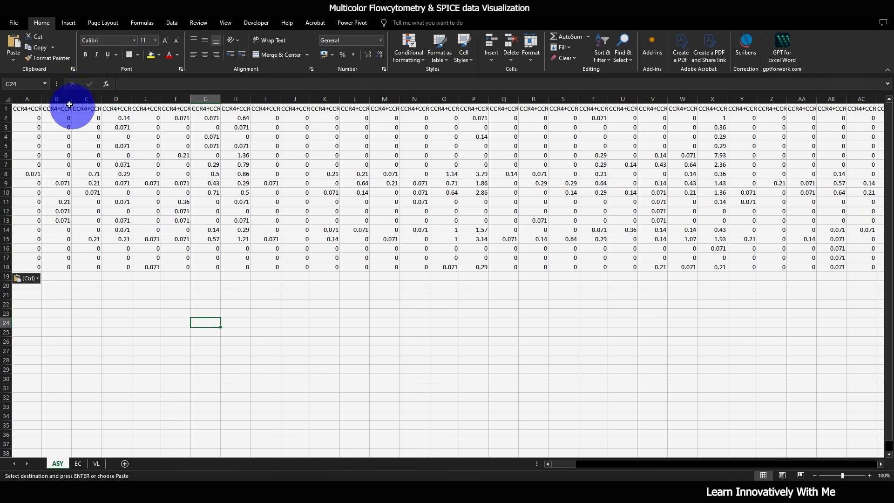
- Insert two blank columns before column A on the ASY sheet
left_click(35, 99)
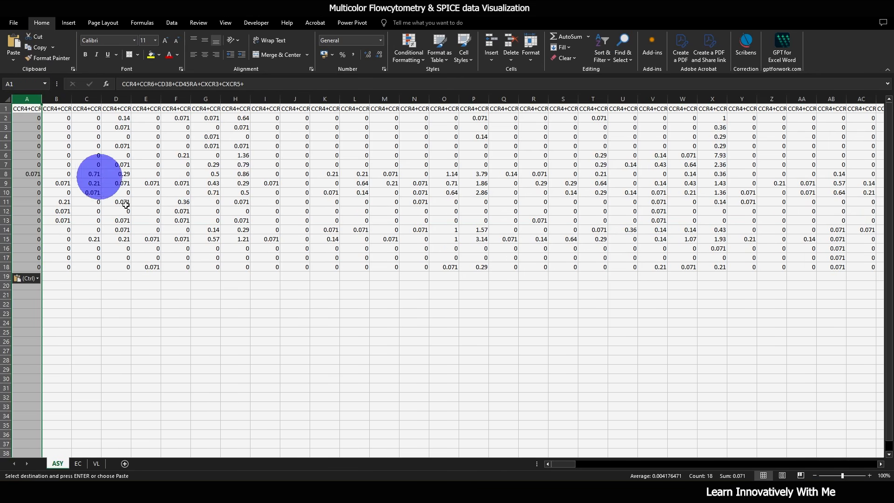
left_click(194, 294)
left_click(27, 98)
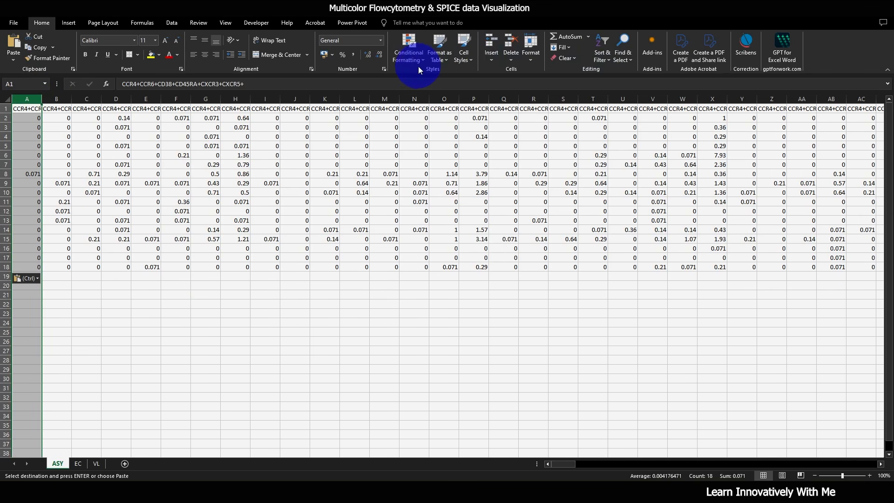
left_click(497, 43)
left_click(496, 43)
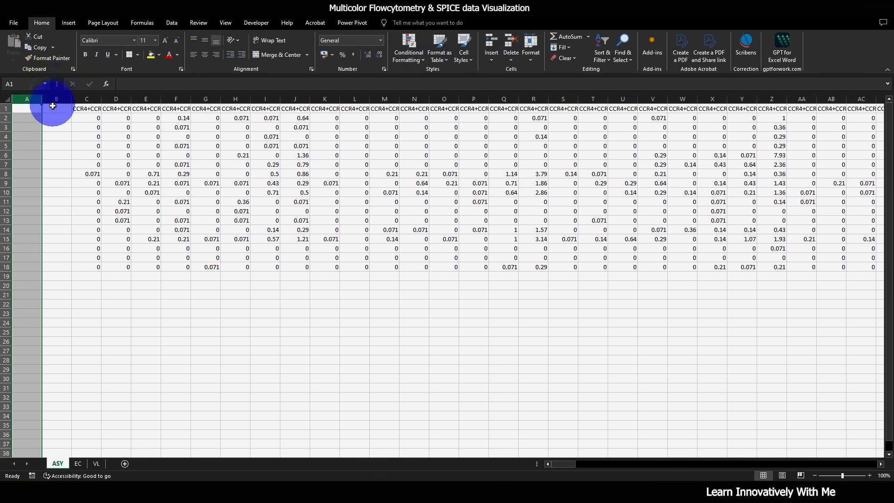
left_click(54, 145)
- Enter the headers Type in A1 and Subject in B1 of the ASY sheet
left_click(28, 108)
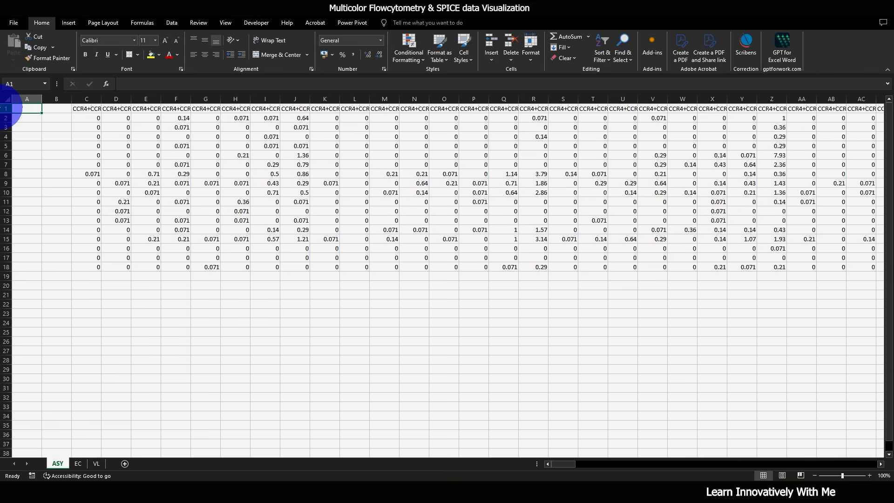
type("Ty")
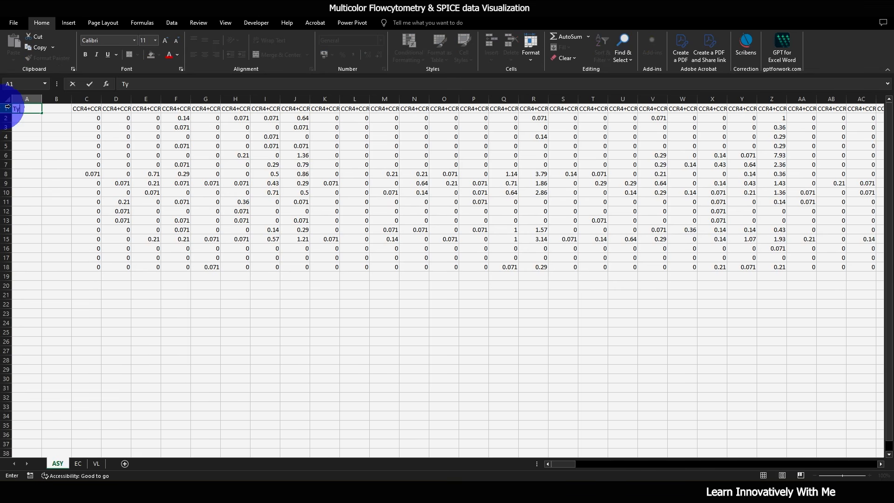
type("pe")
left_click(63, 110)
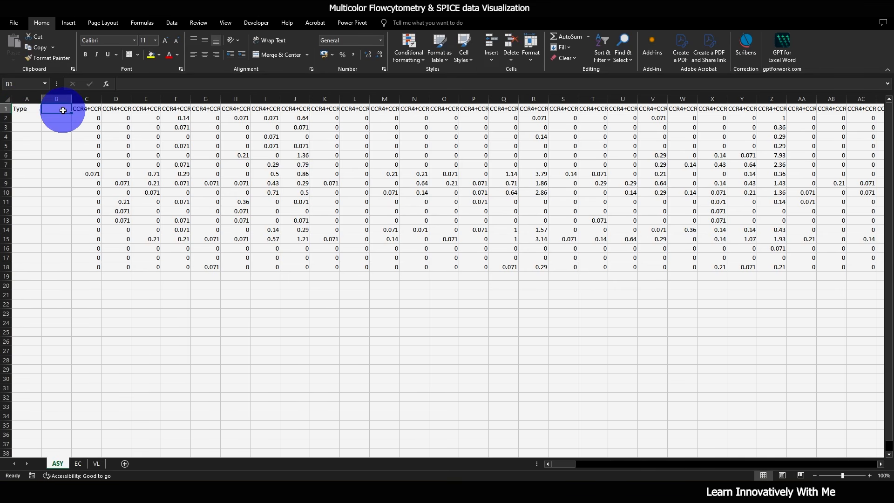
type("Subject")
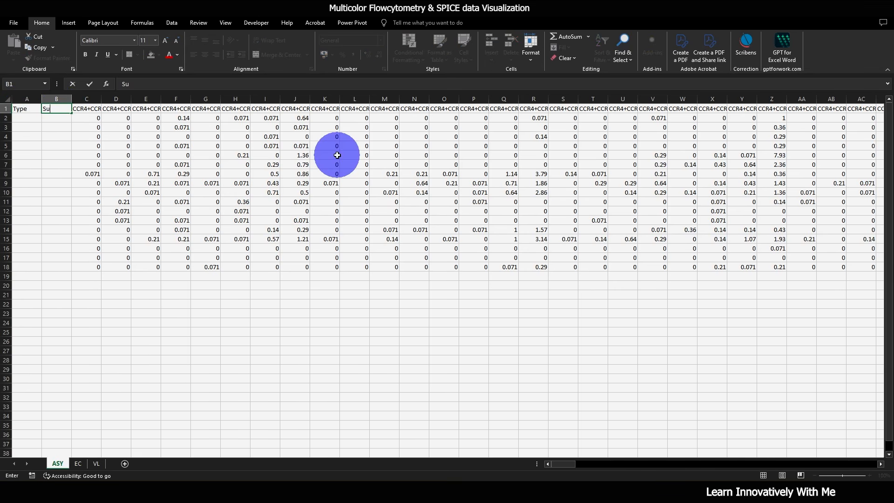
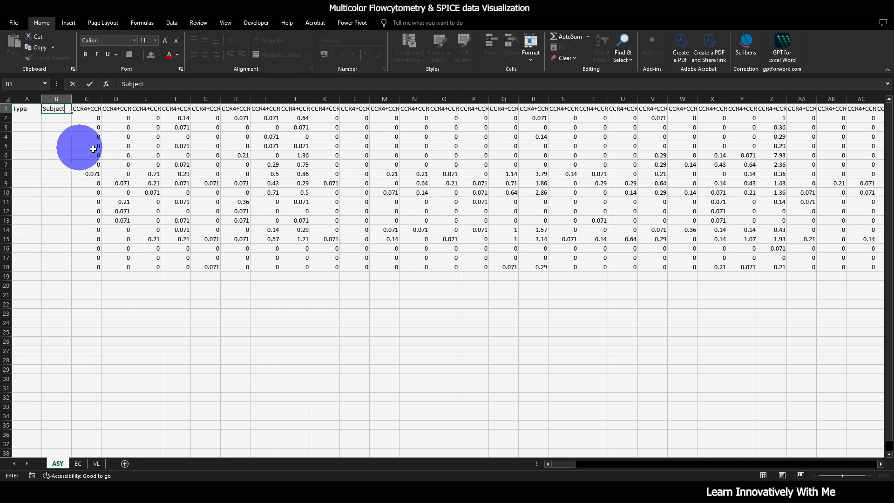
- Fill the Type column of the ASY sheet with ASY in cells A2 to A7
left_click(34, 119)
type("A")
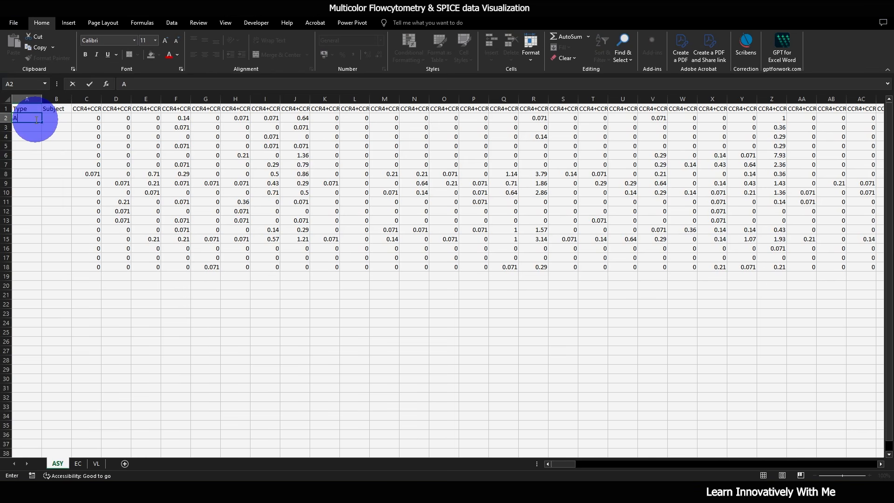
type("SY")
key("Return")
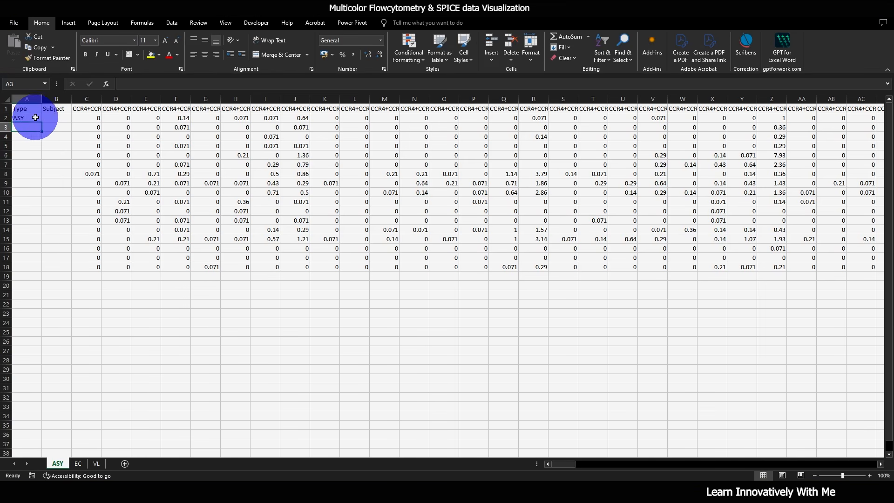
left_click(33, 127)
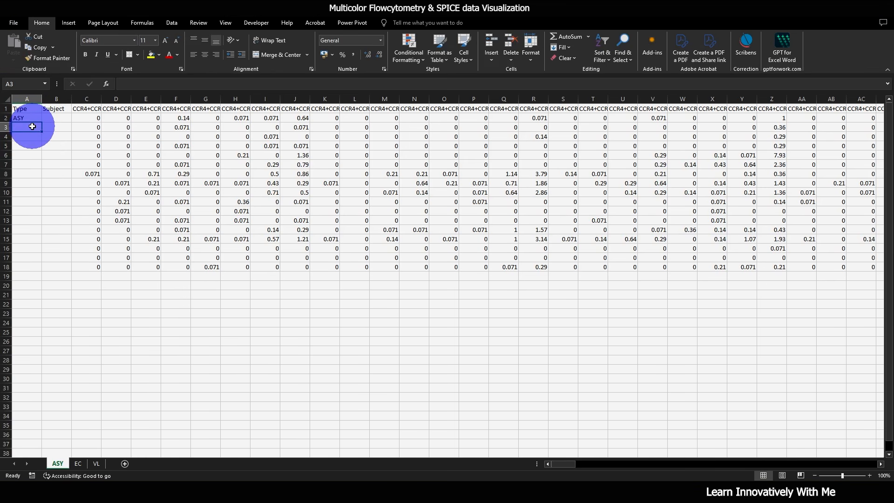
type("ASY")
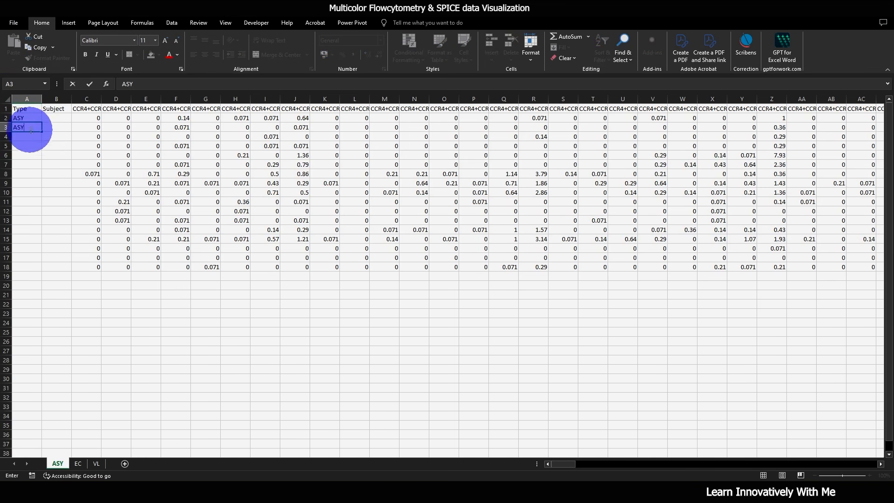
left_click_drag(29, 116, 40, 170)
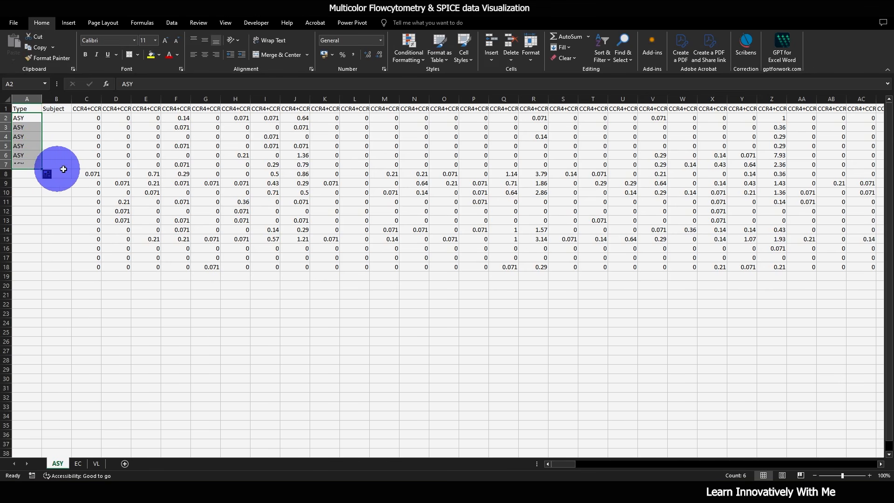
- Number the ASY rows 1 to 6 in the Subject column, cells B2 to B7
left_click(64, 119)
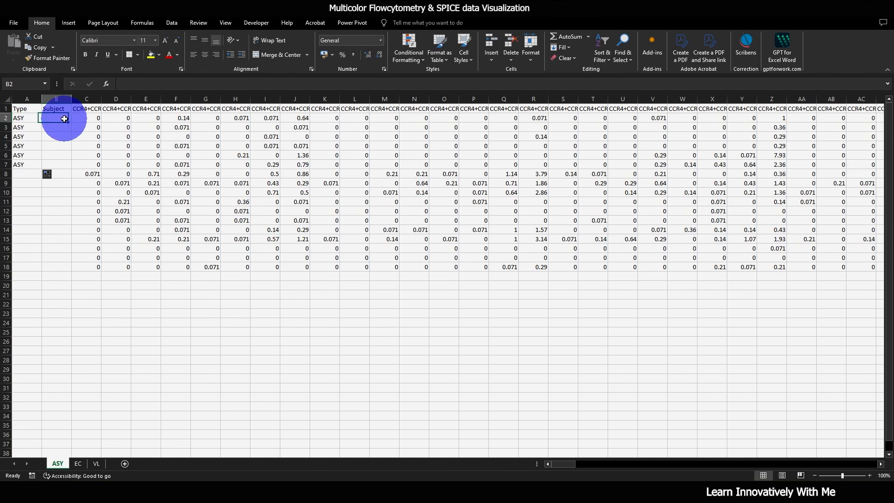
type("1")
left_click(63, 123)
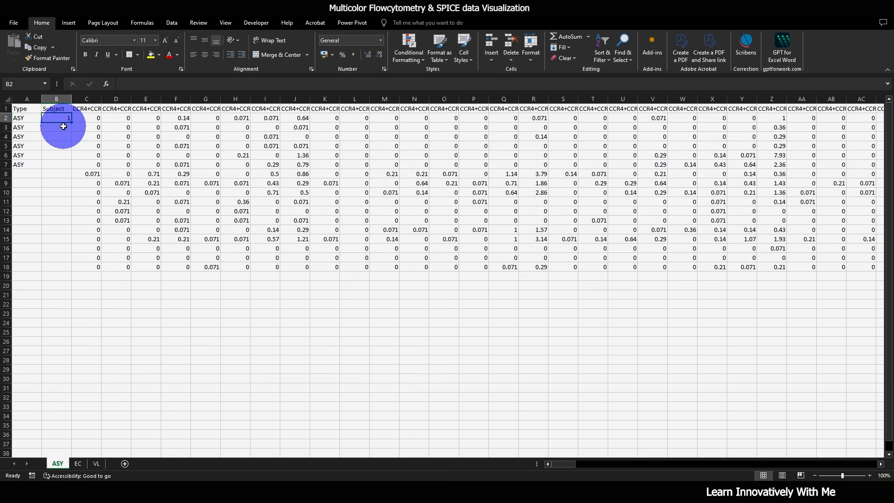
type("2")
left_click_drag(63, 119, 72, 168)
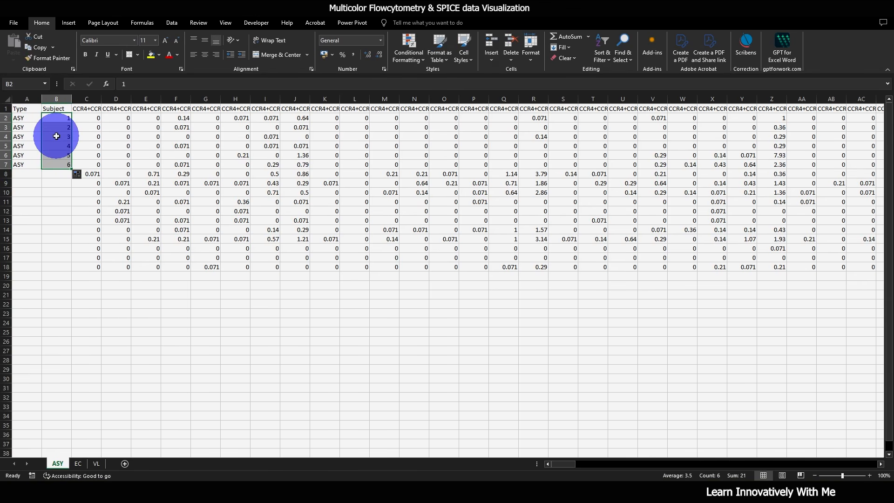
- Copy the subject numbers 1 to 6 from B2:B7 into B8:B13
key("ctrl+c")
left_click(63, 175)
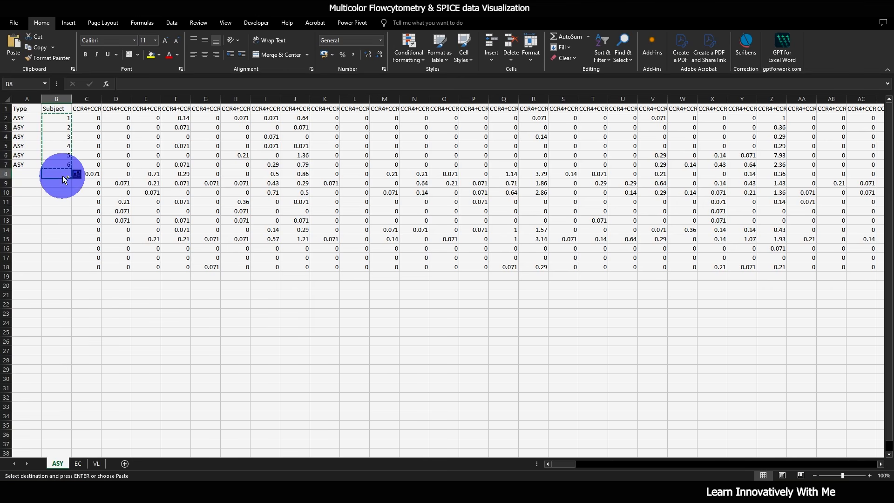
key("ctrl+v")
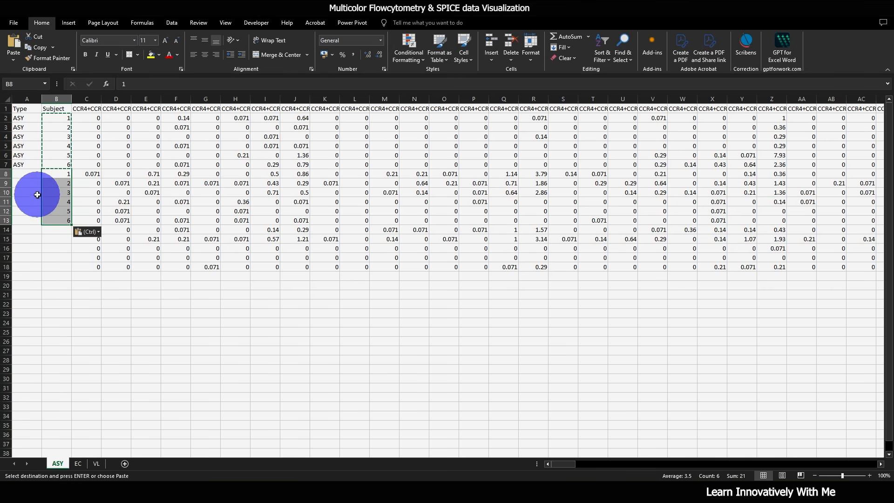
- Fill the Type column with EC in cells A8 to A13
left_click(32, 175)
type("E")
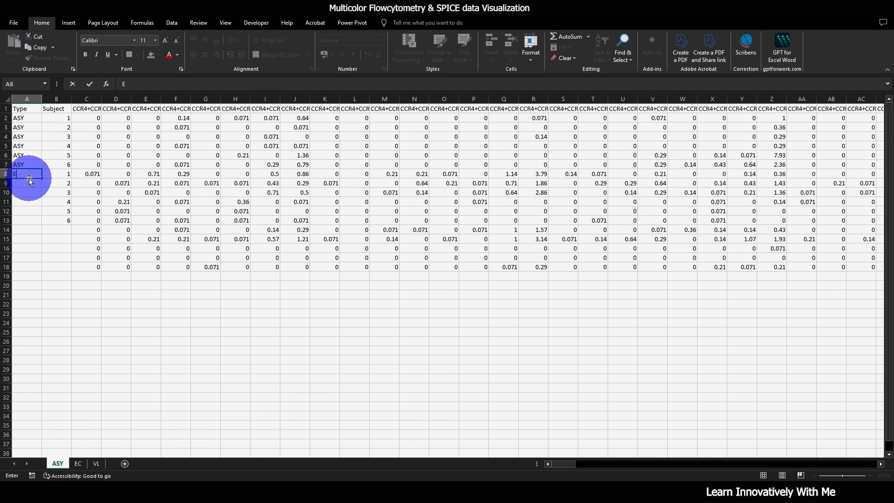
type("C")
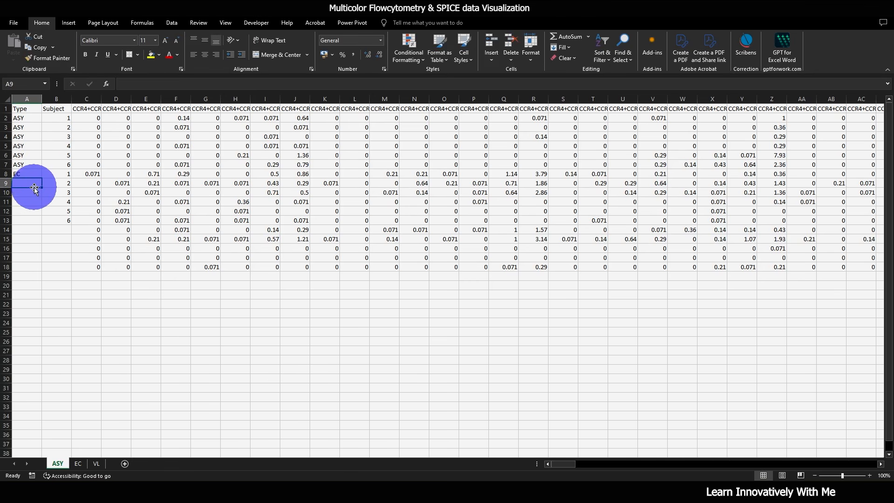
type("EC")
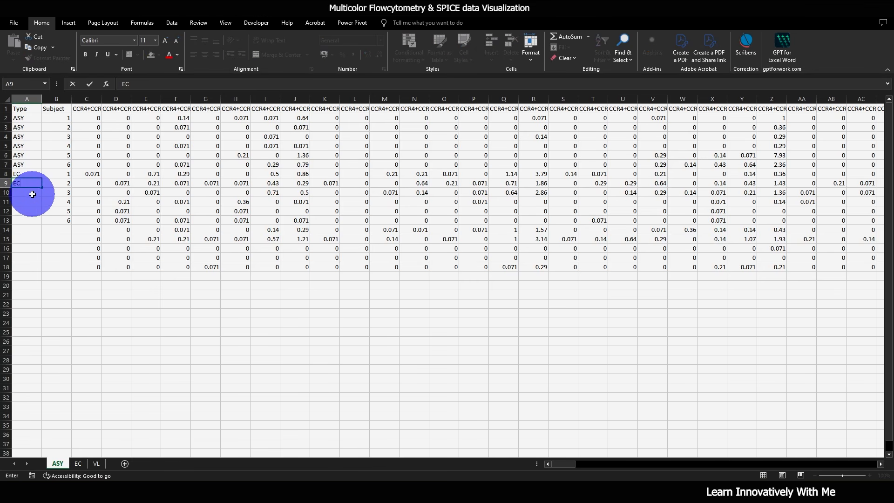
left_click_drag(26, 175, 38, 220)
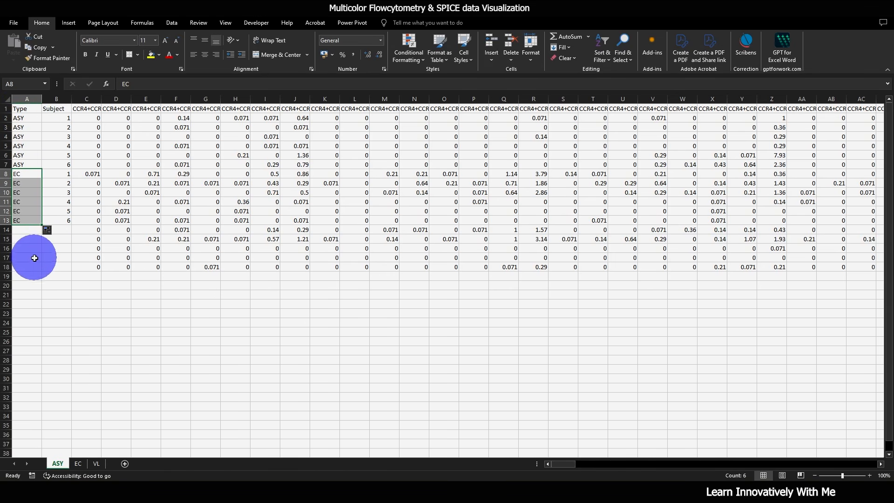
- Fill the Type column with VL in cells A14 to A18
left_click(25, 234)
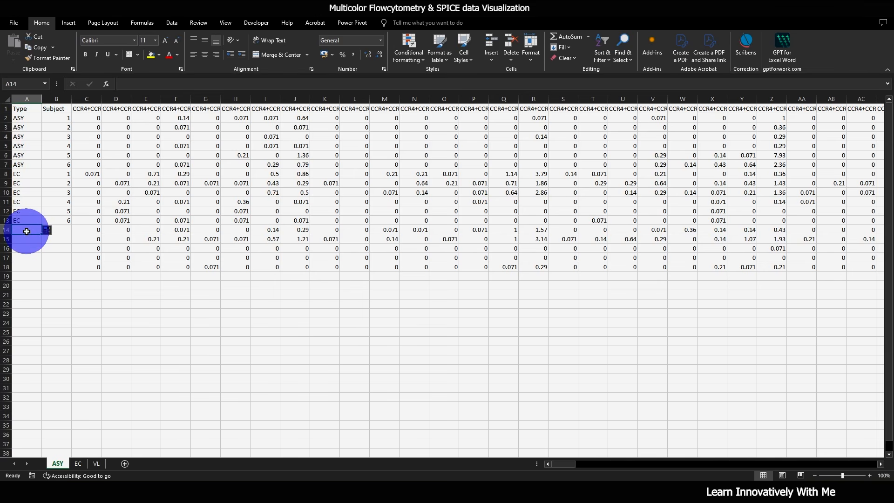
type("VL")
right_click(27, 231)
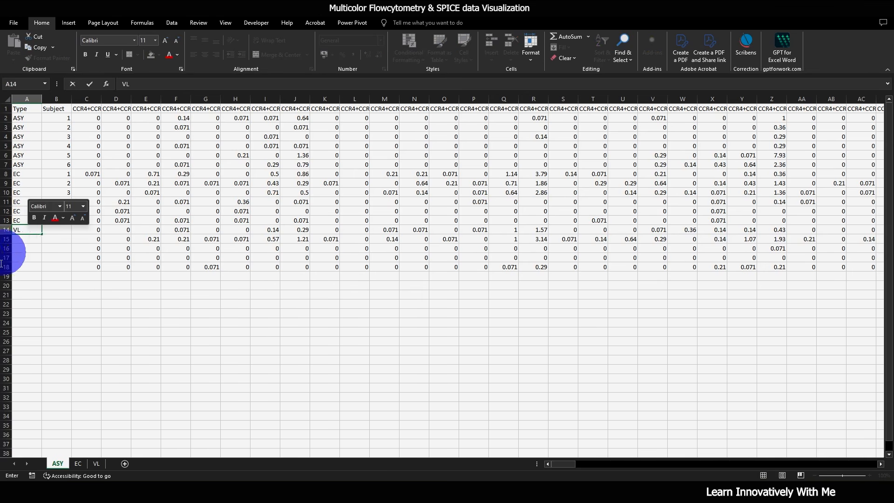
left_click(16, 250)
left_click(24, 237)
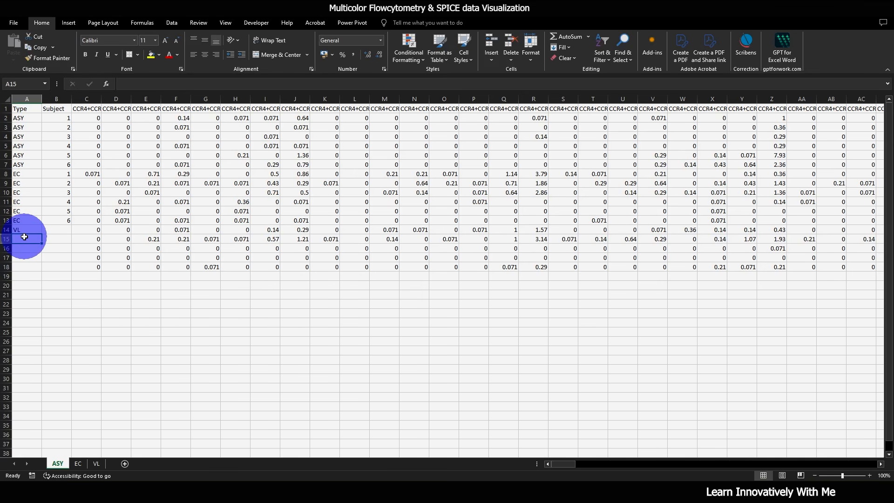
type("VL")
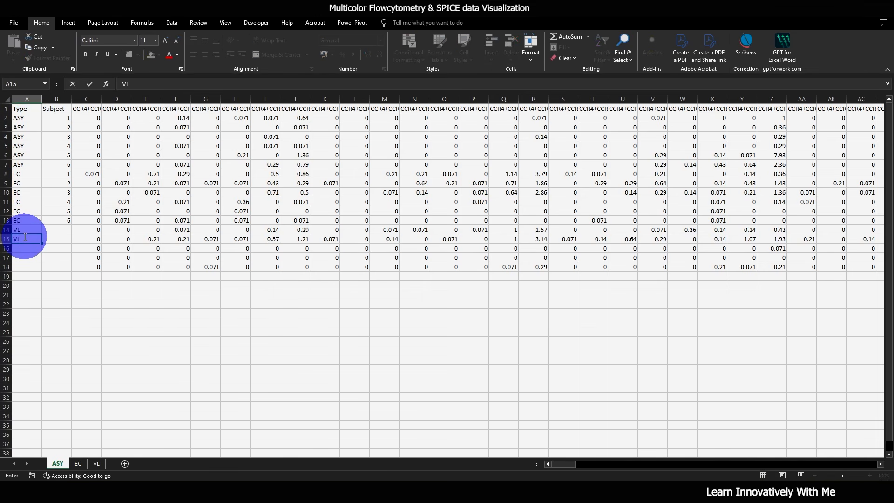
left_click_drag(21, 231, 44, 267)
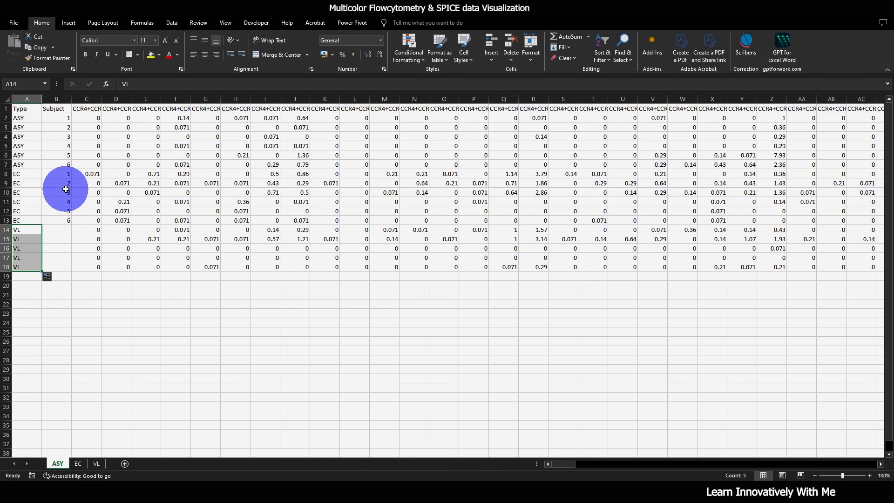
- Number the VL rows 1 to 5 in the Subject column, cells B14 to B18
left_click(63, 230)
type("1")
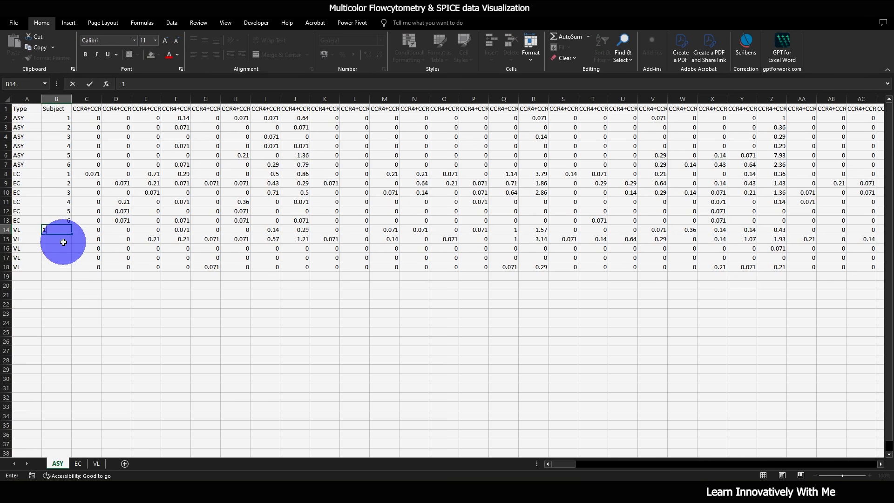
left_click(64, 241)
type("2")
left_click_drag(60, 230, 74, 269)
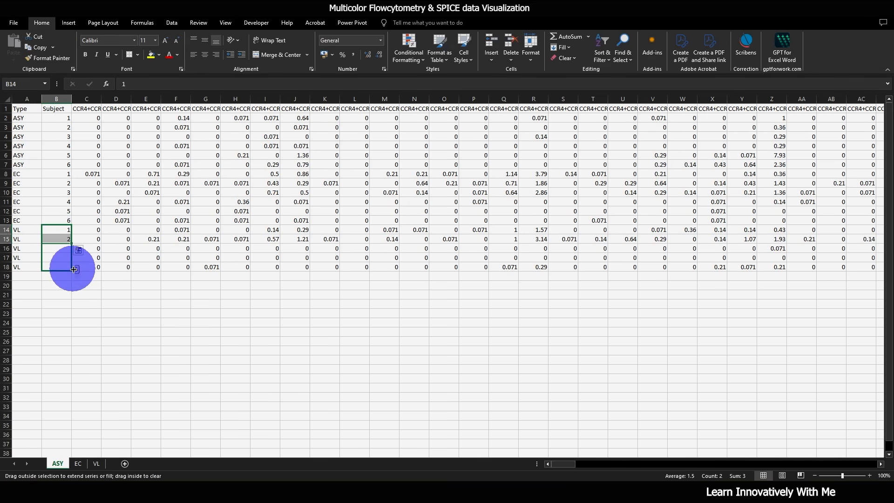
left_click(138, 311)
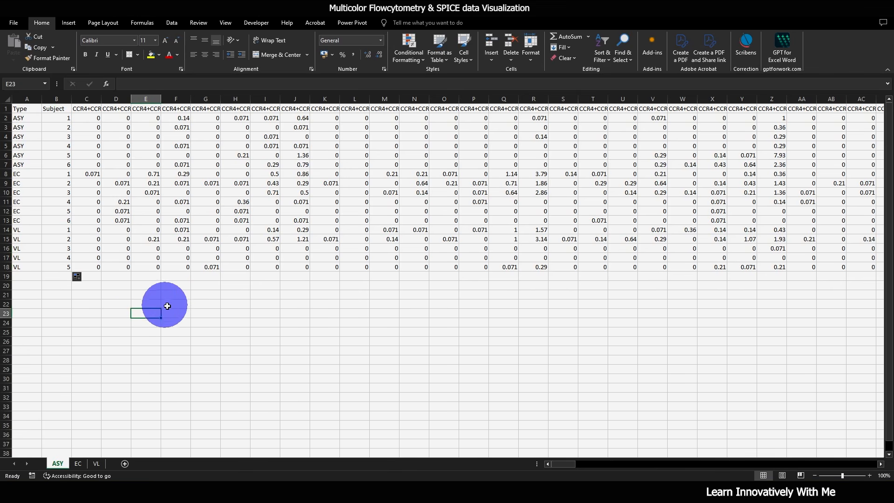
left_click(416, 329)
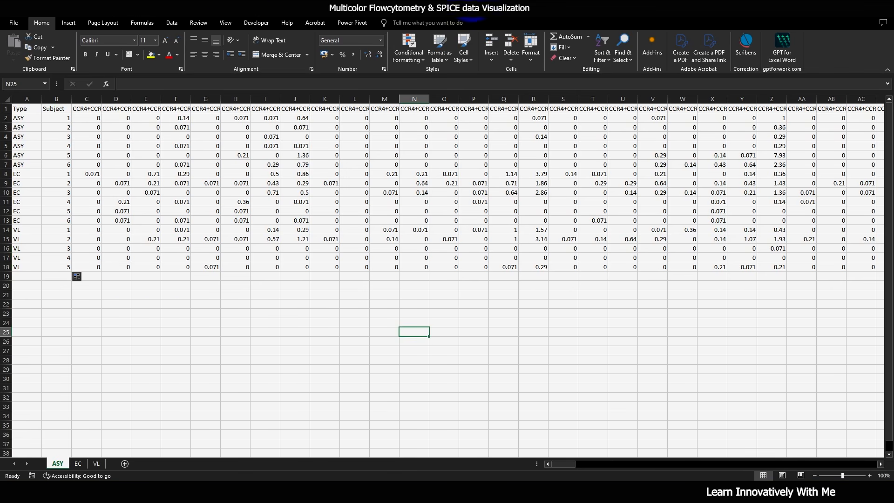
left_click(172, 323)
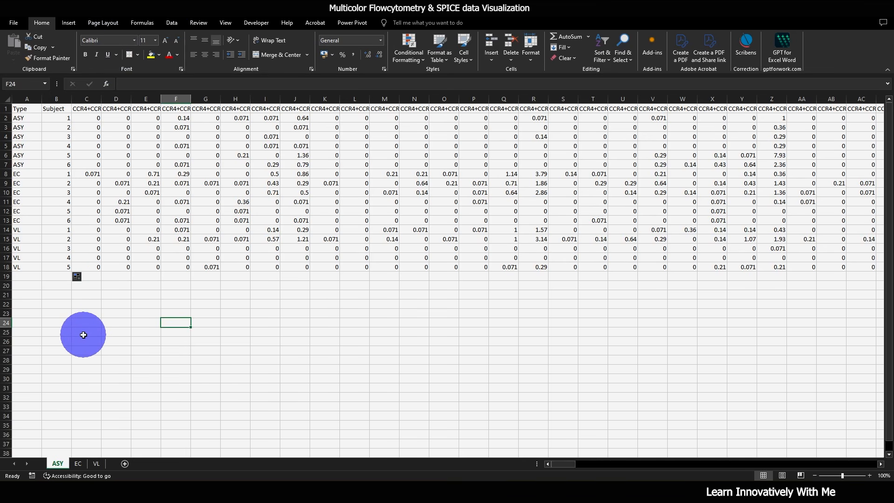
left_click(325, 295)
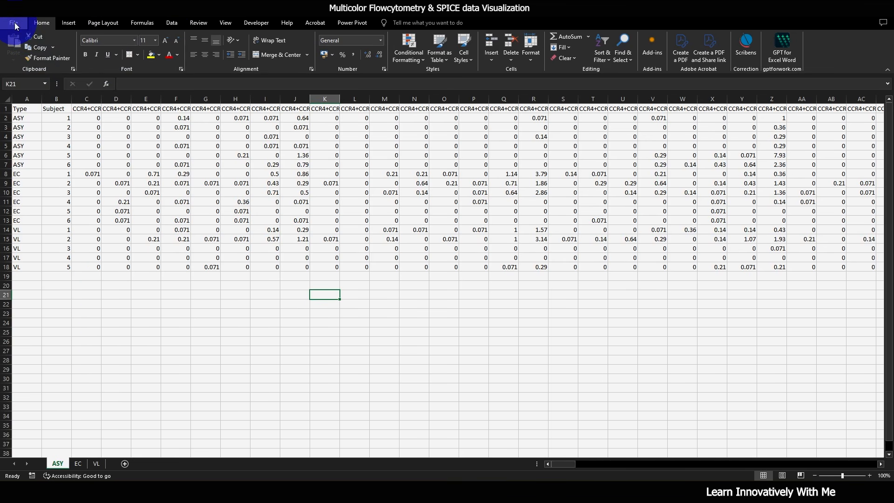
left_click(14, 23)
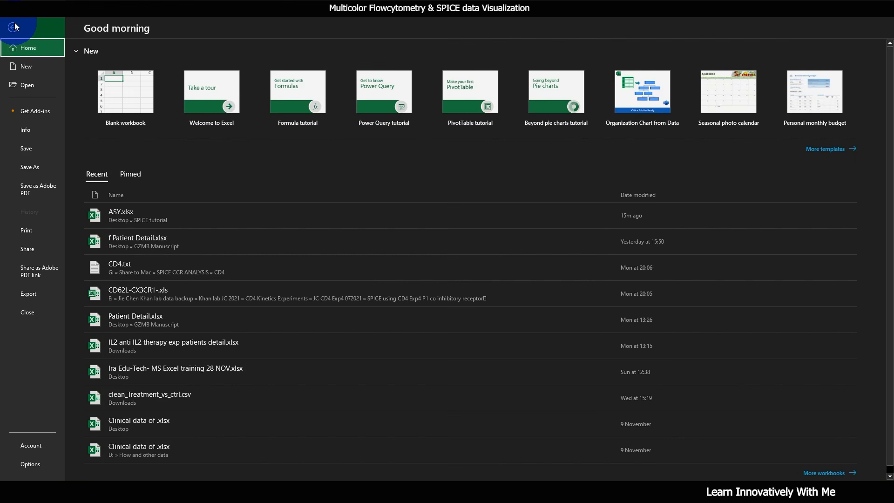
left_click(42, 166)
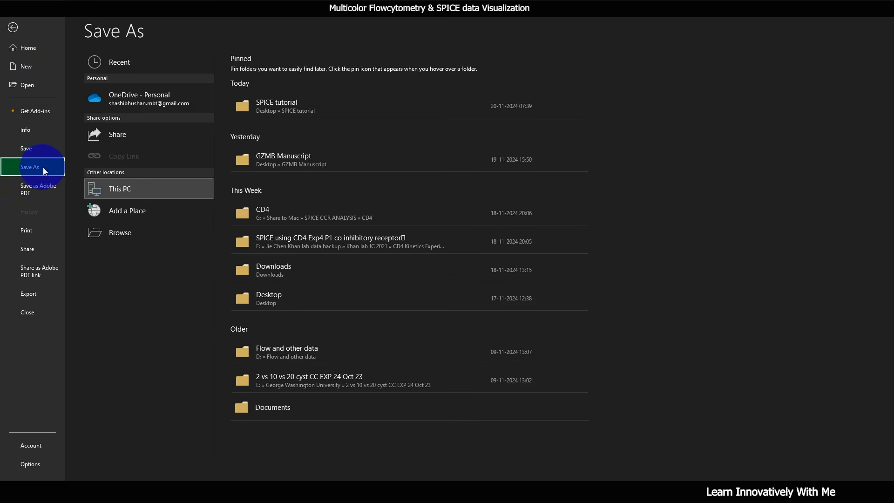
left_click(6, 33)
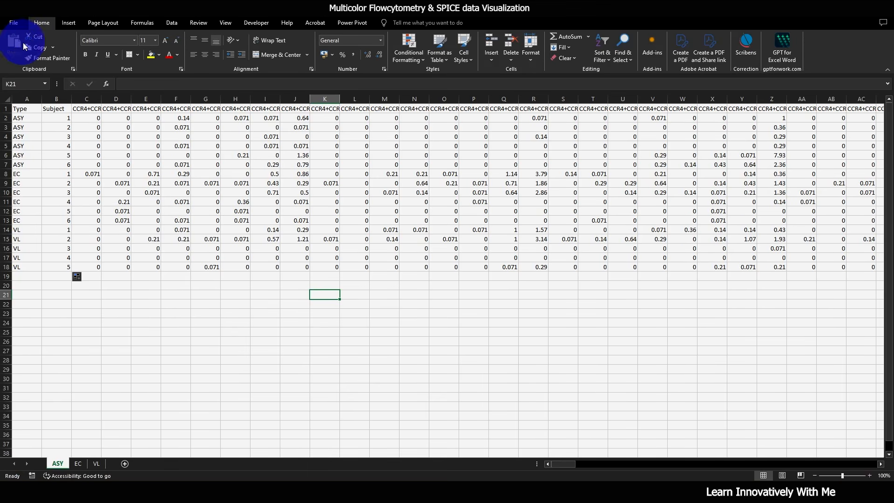
- Save the ASY sheet as a Text (Tab delimited) file named demo in the SPICE tutorial folder on the Desktop
left_click(17, 25)
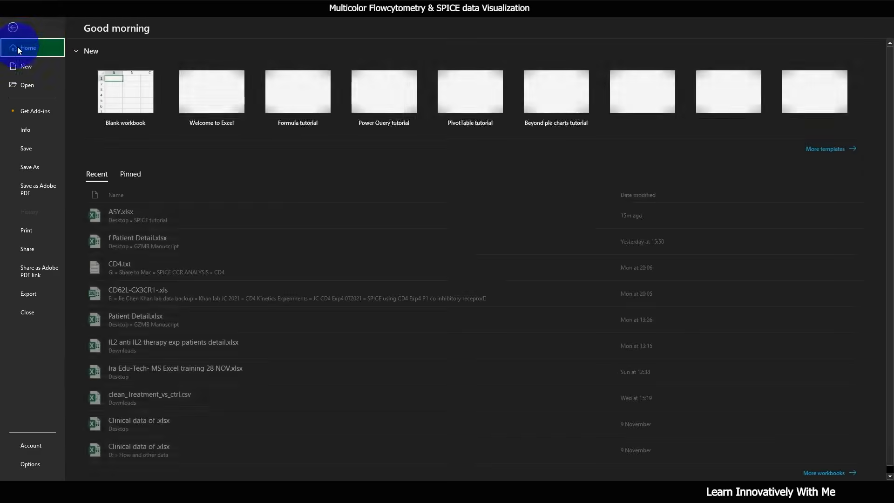
left_click(31, 172)
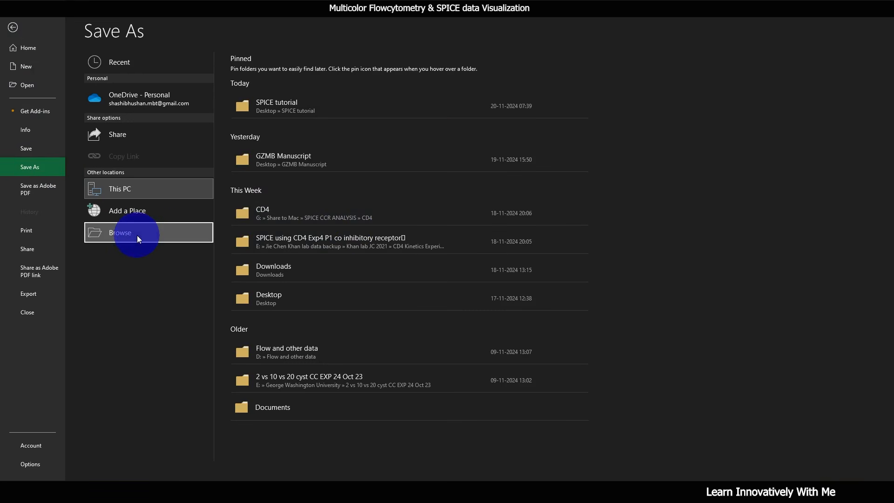
left_click(289, 246)
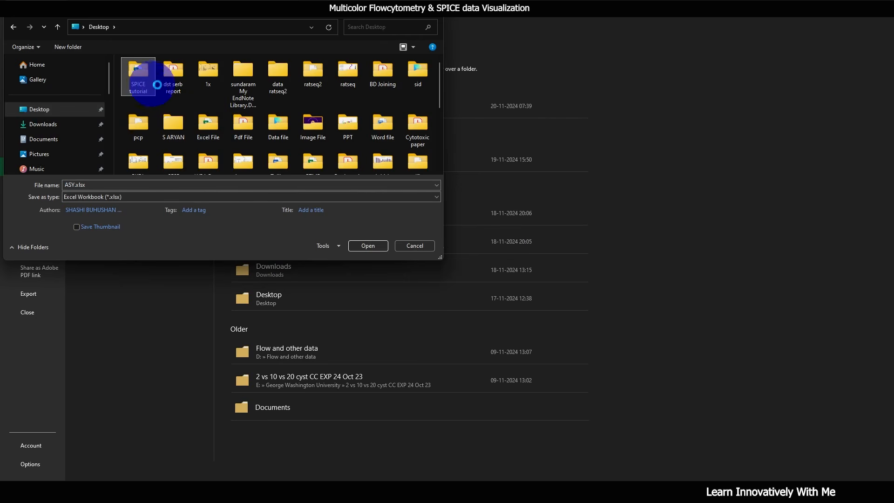
double_click(142, 84)
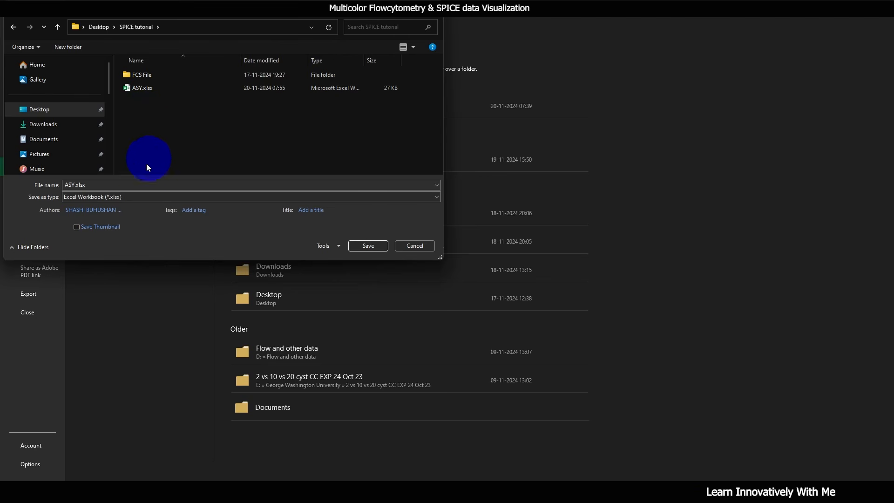
double_click(122, 185)
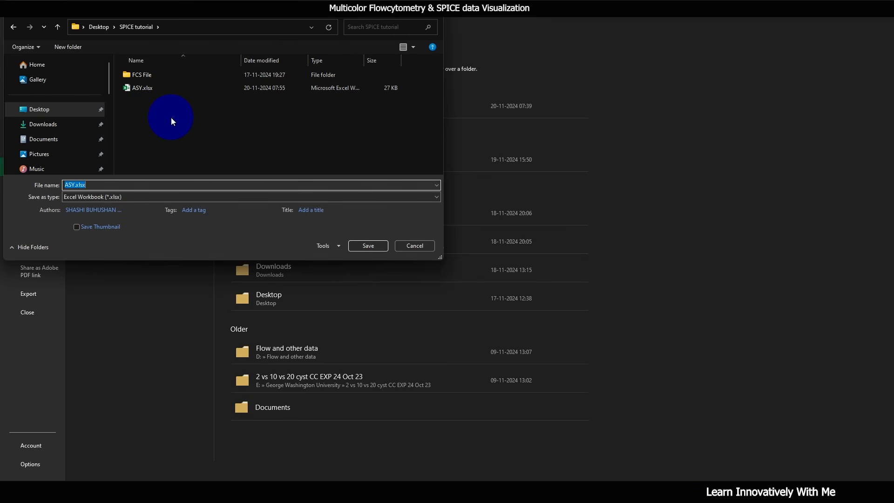
left_click(128, 199)
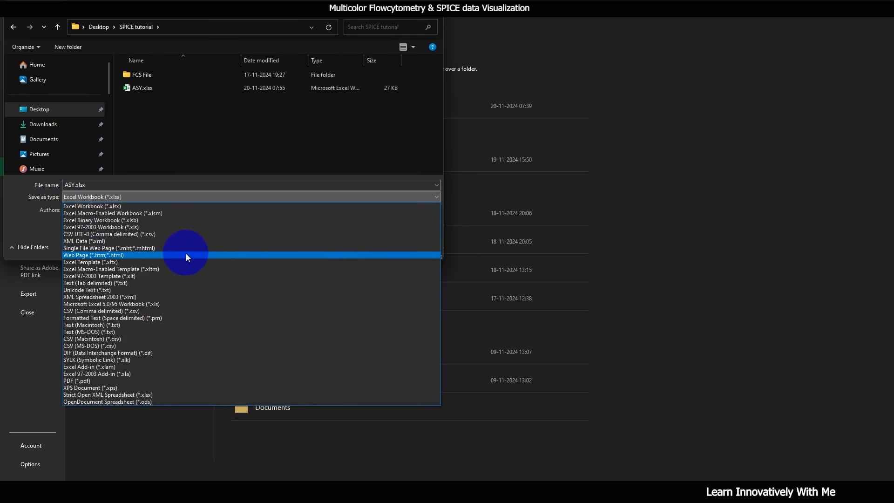
left_click(172, 282)
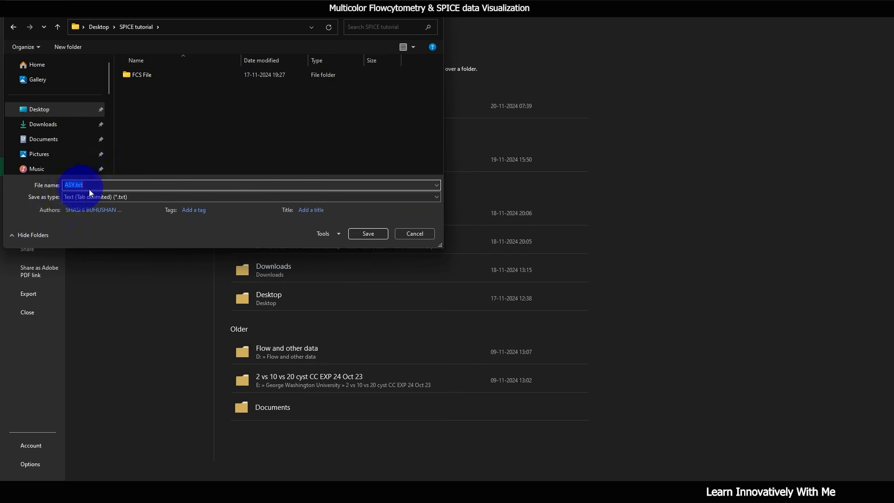
type("demo")
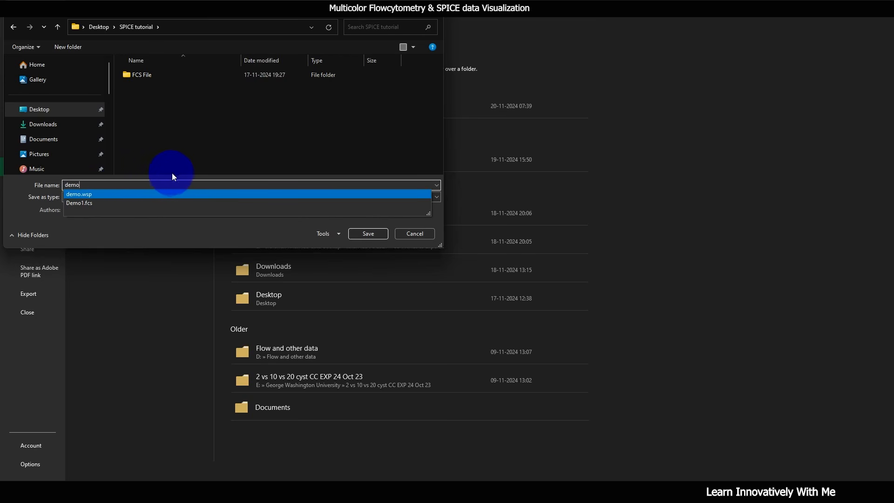
left_click(191, 155)
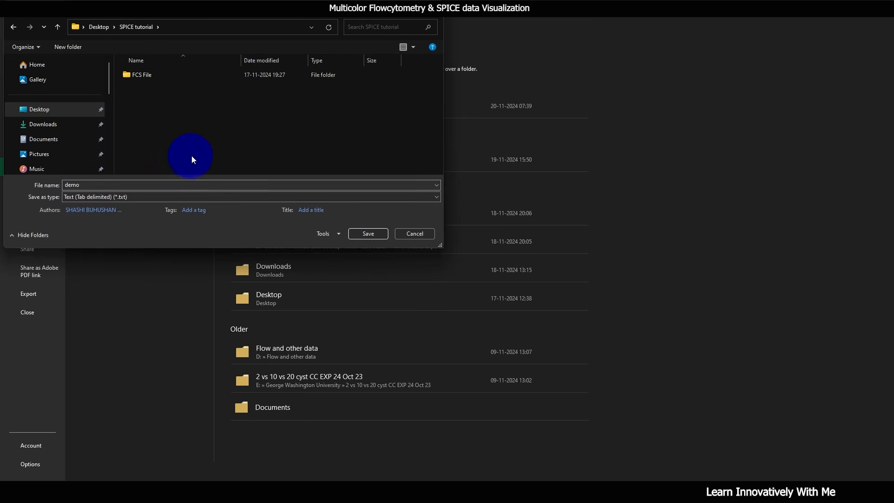
left_click(364, 234)
left_click(437, 275)
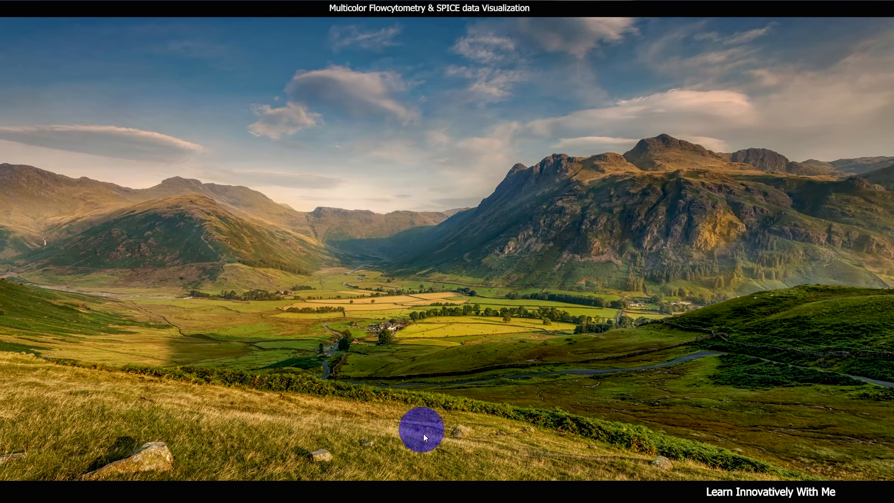
- Switch to Pestle on the Mac and load demo.txt from the Desktop as input data
mouse_move(407, 478)
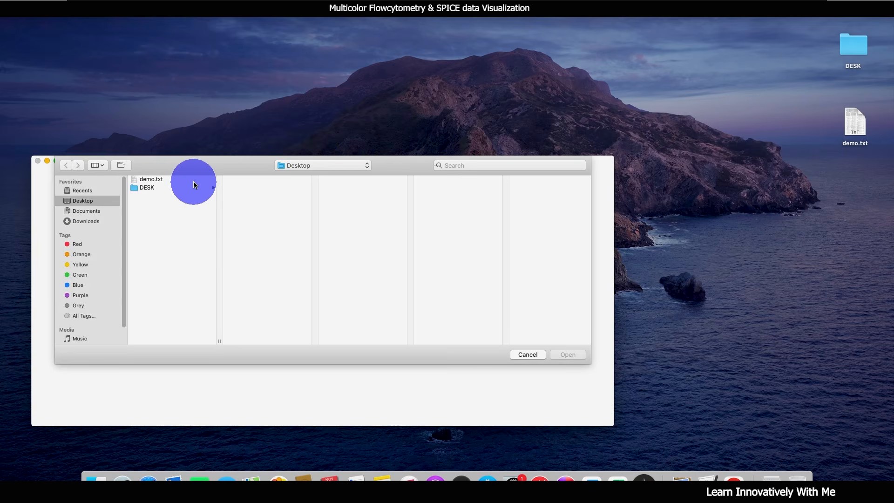
left_click(150, 180)
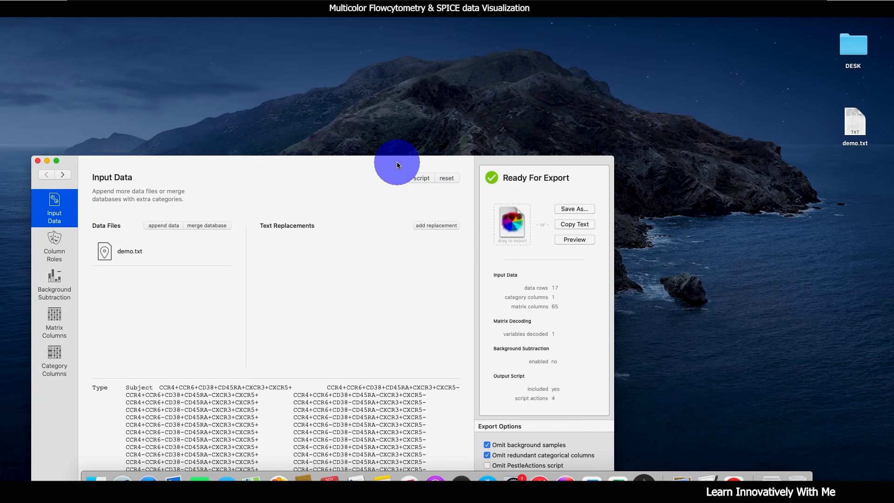
left_click_drag(397, 165, 402, 32)
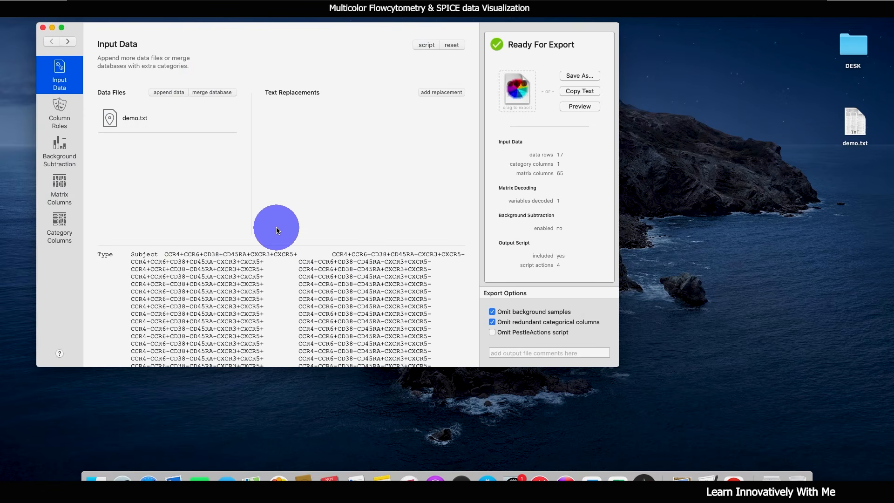
- Set the column role of Subject to category and look through the matrix preview
left_click(61, 110)
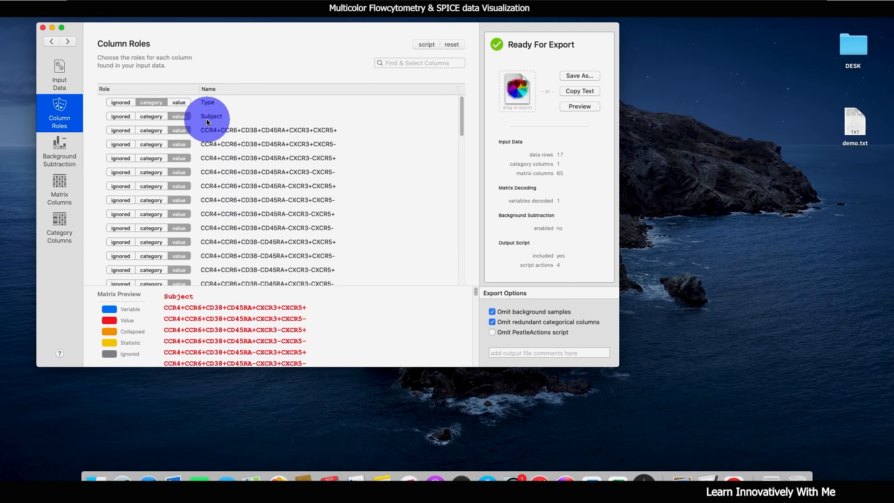
left_click(151, 116)
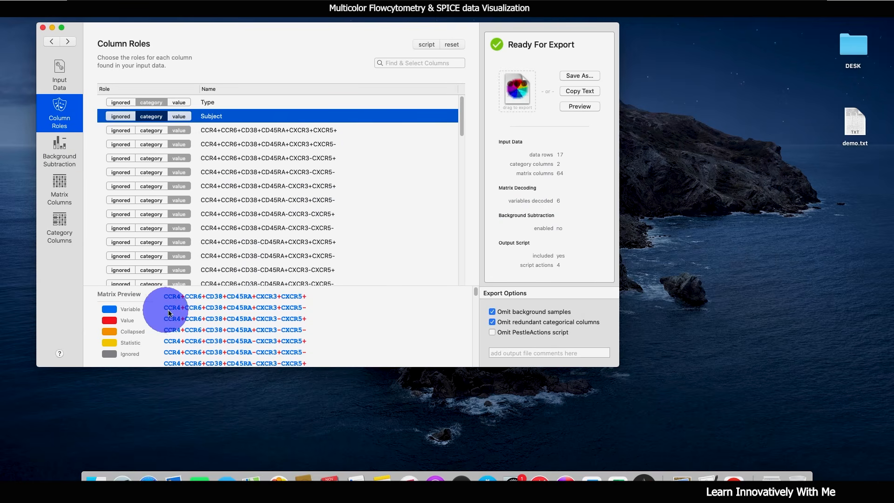
scroll(186, 307, "down", 5)
scroll(205, 327, "up", 5)
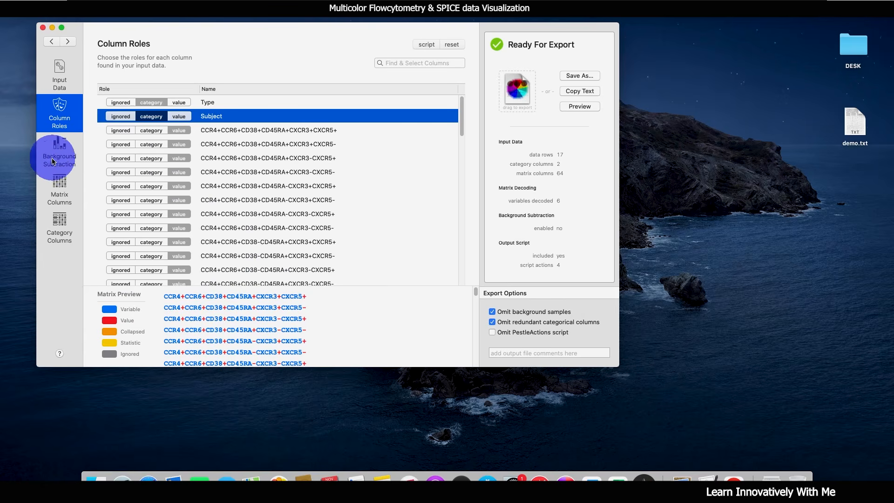
- Try collapsing the CCR4 and CCR6 variables of the matrix columns and clear both again
left_click(62, 189)
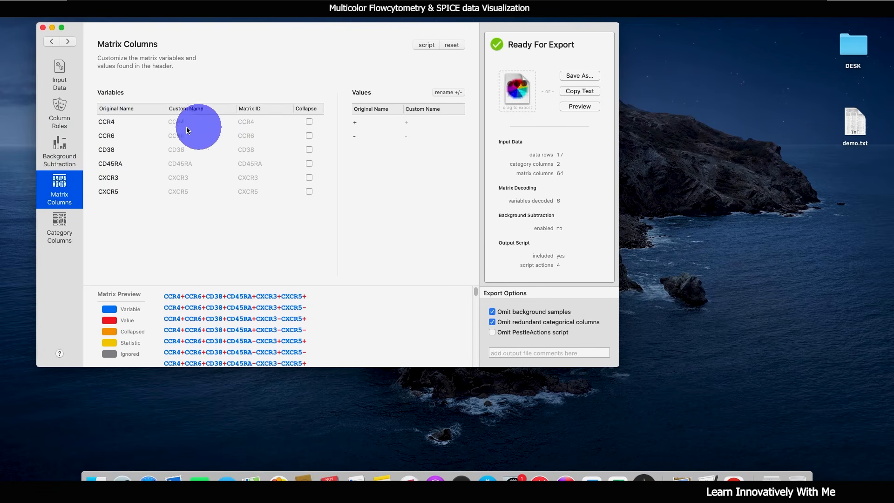
left_click(309, 122)
left_click(309, 135)
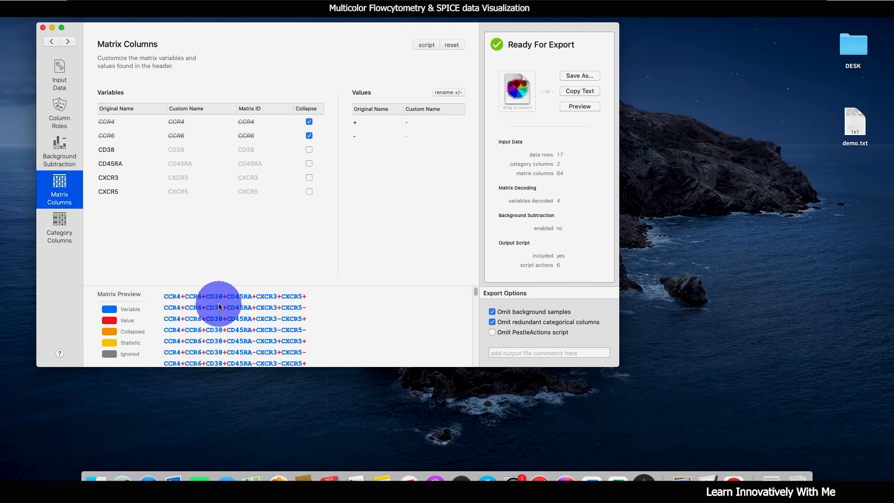
left_click(309, 136)
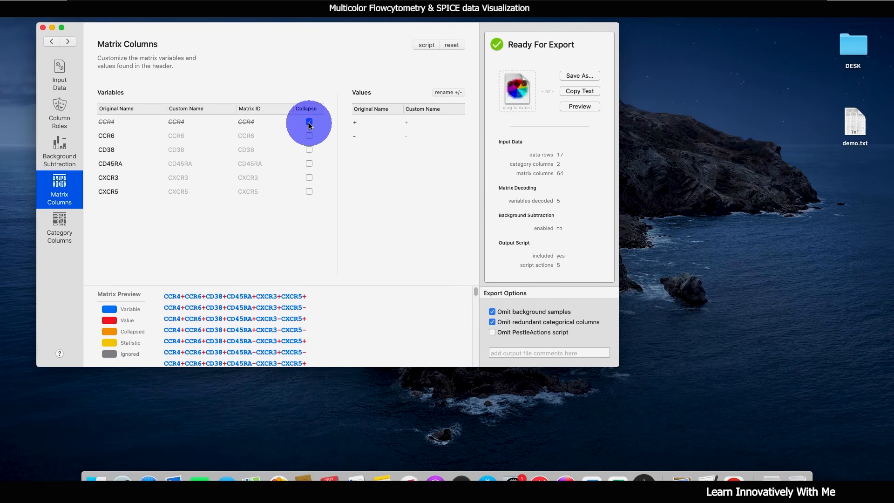
left_click(309, 122)
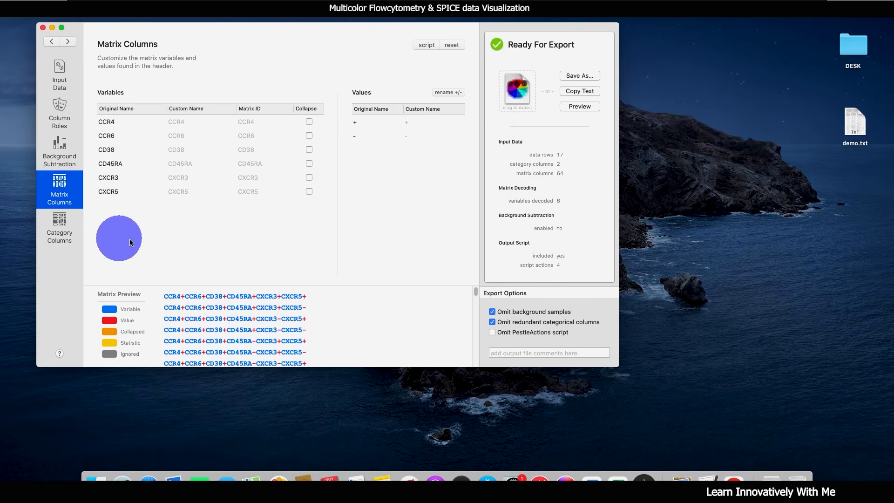
- Check the category columns, export the converted data as demo to the Desktop, and close the Pestle window
left_click(60, 225)
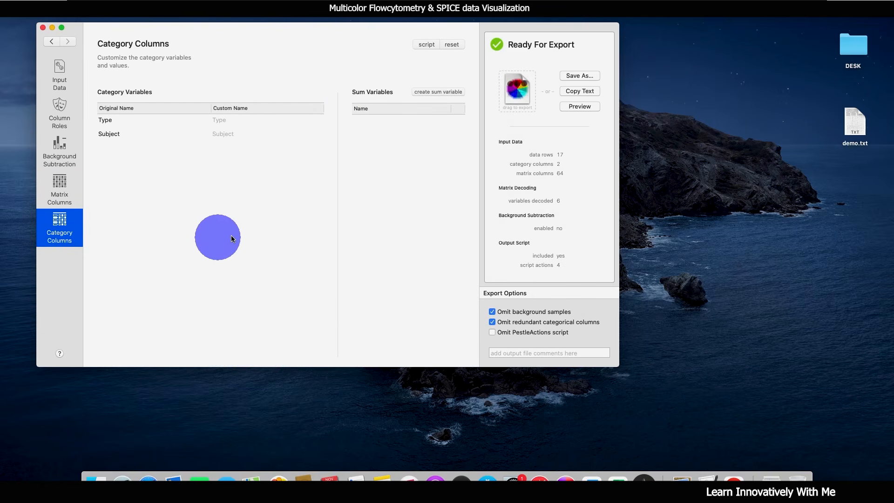
left_click(580, 76)
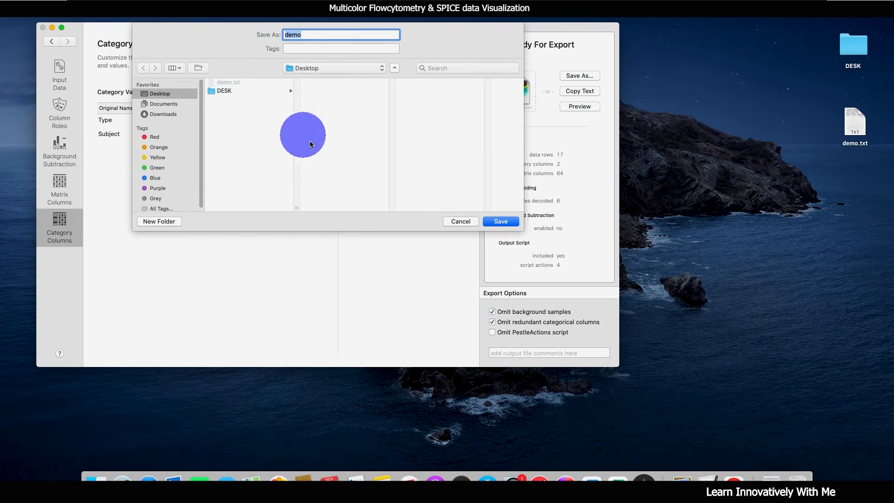
left_click(311, 68)
left_click(550, 182)
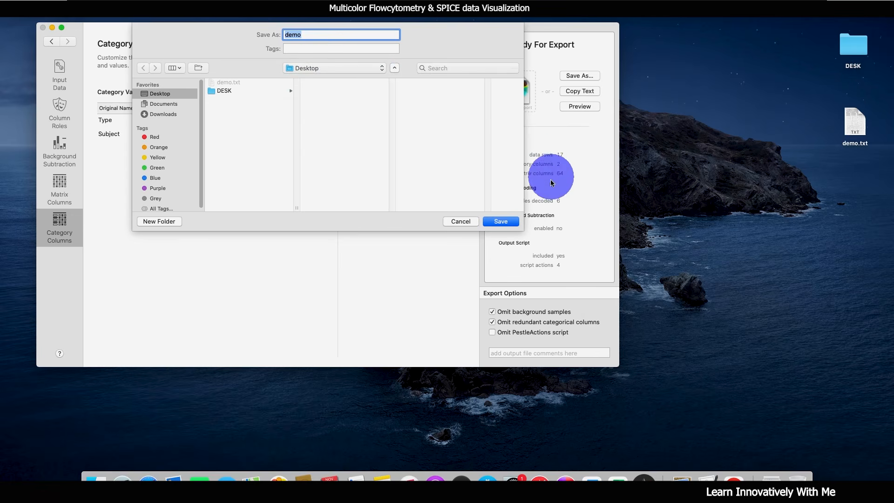
left_click(501, 221)
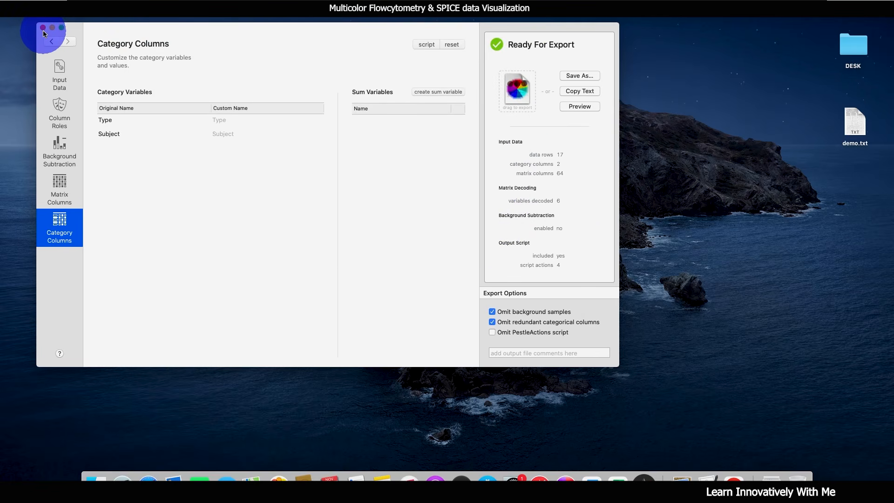
left_click(43, 29)
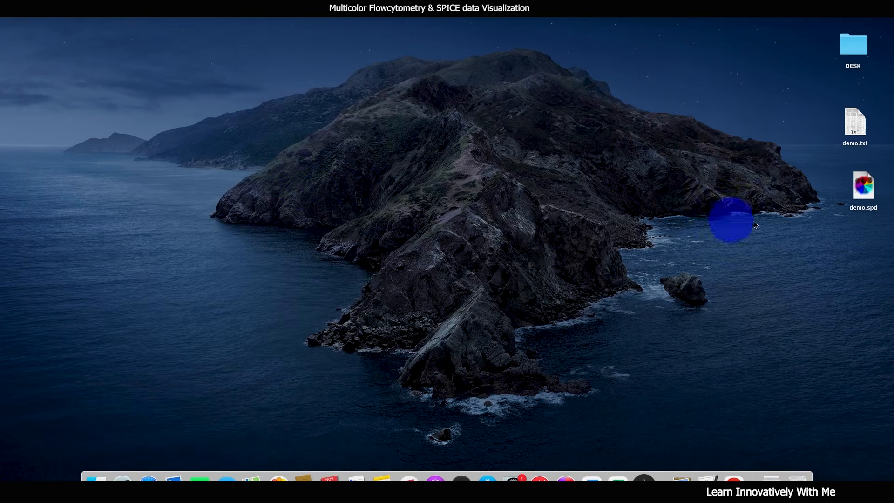
- Switch to SPICE 6 and open the exported demo.spd file from the Desktop
left_click(857, 201)
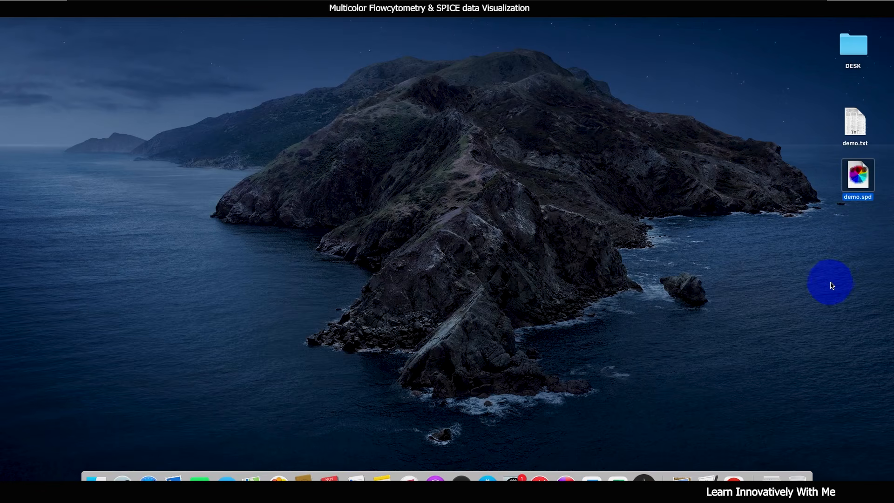
left_click(830, 275)
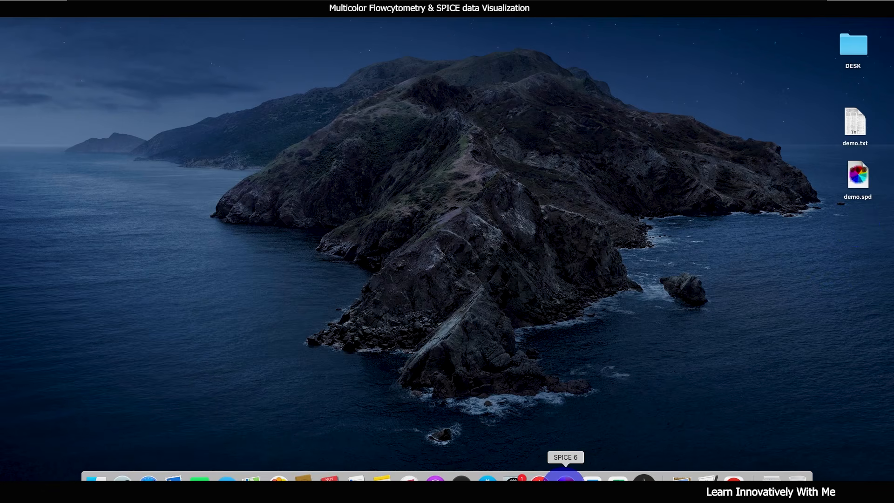
left_click(565, 479)
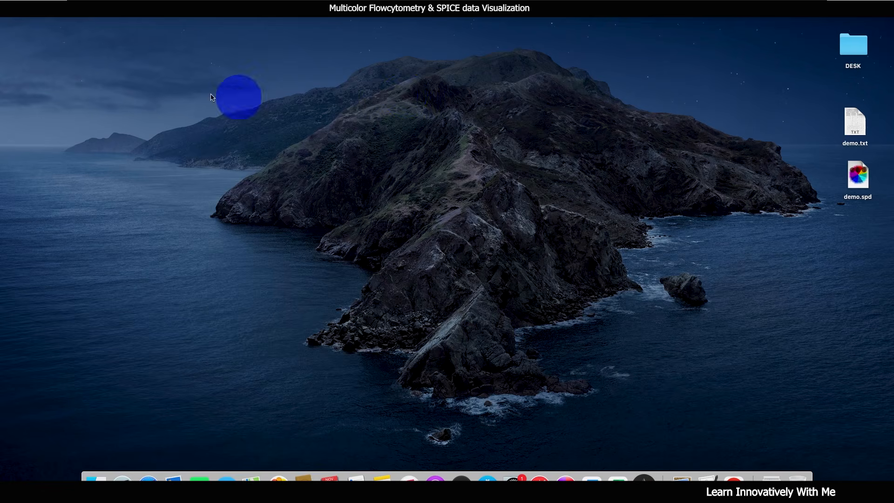
left_click(63, 8)
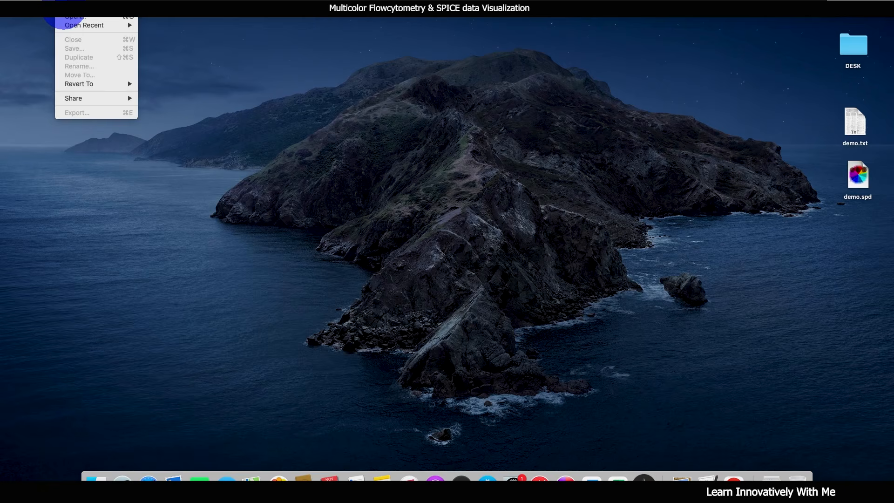
left_click(67, 19)
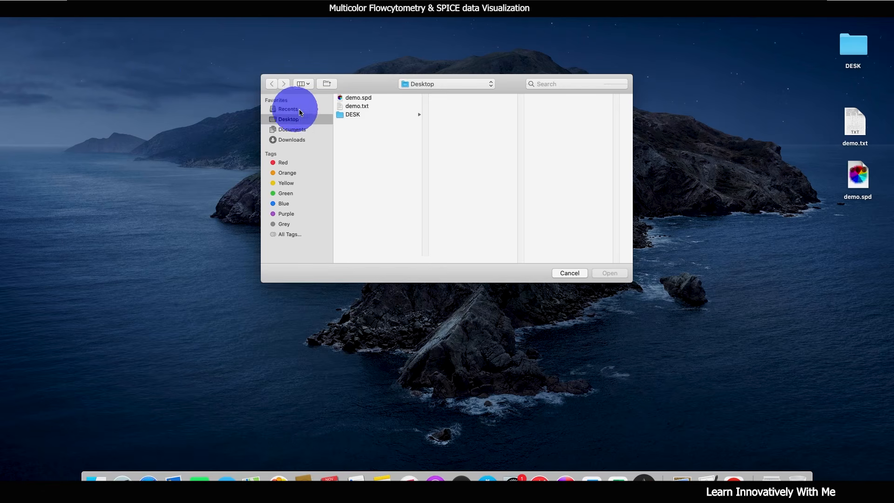
left_click(365, 98)
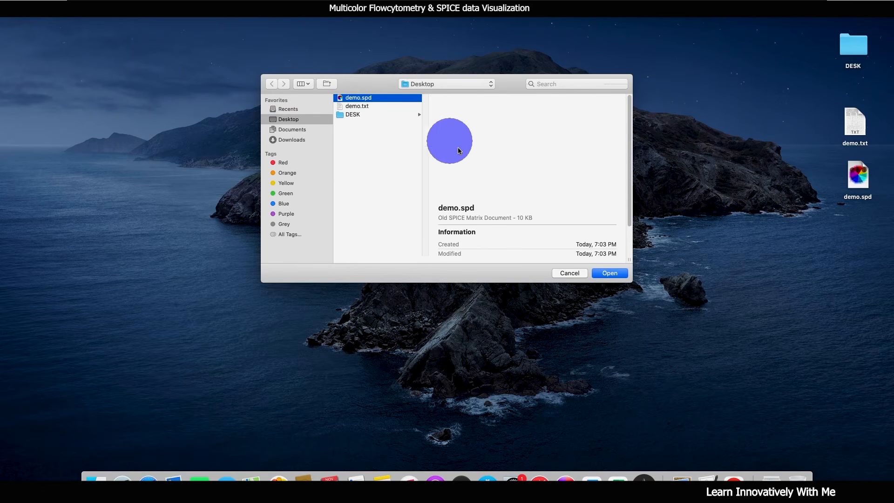
left_click(610, 273)
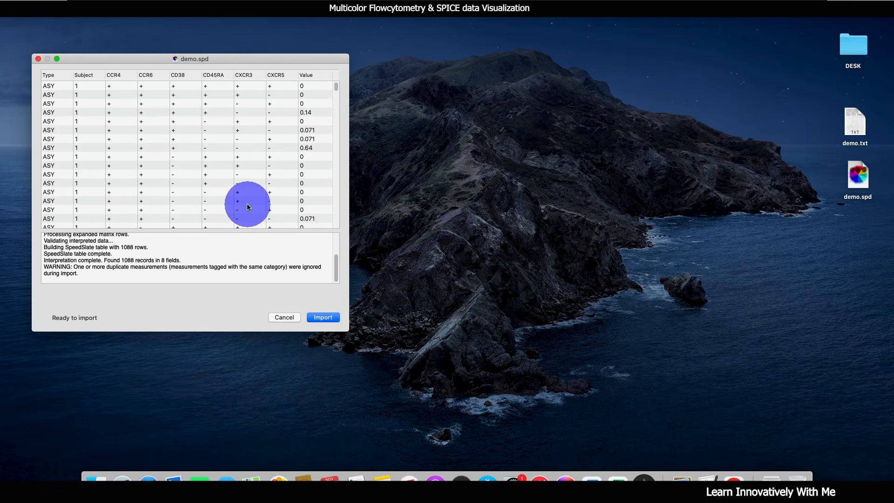
- Import the interpreted demo.spd data and save the new SPICE document as Demo on the Desktop
left_click(318, 321)
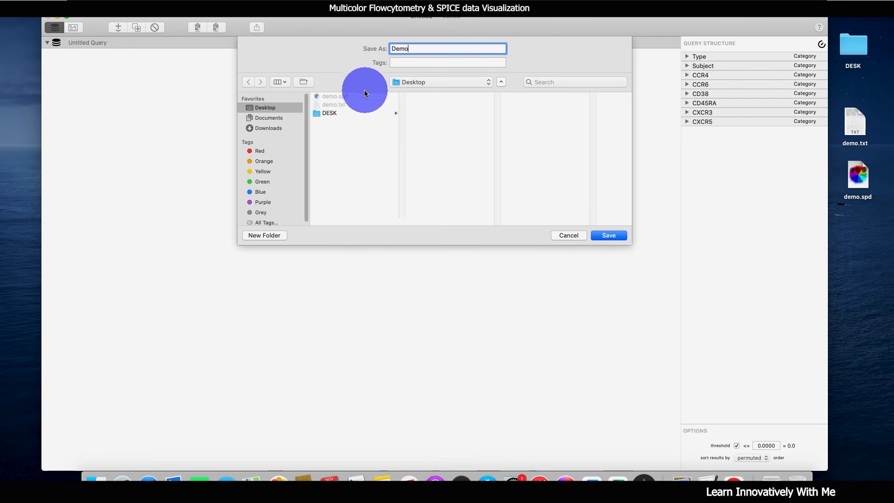
left_click(339, 103)
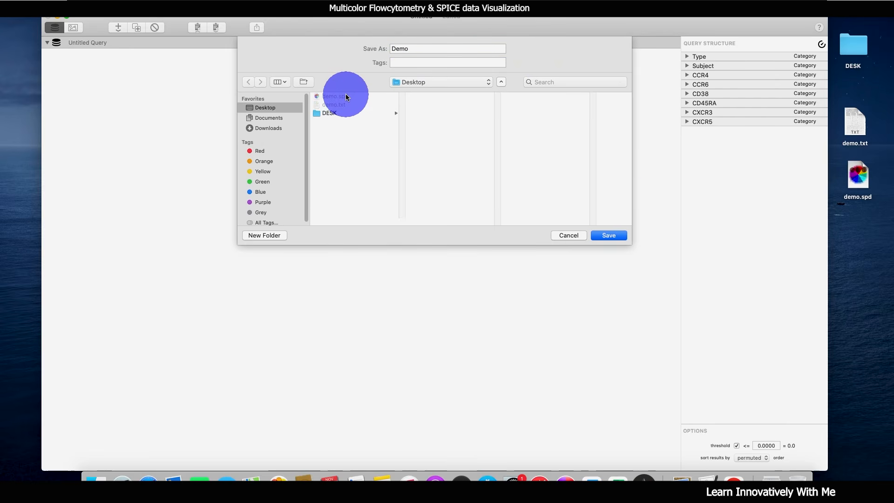
left_click(614, 235)
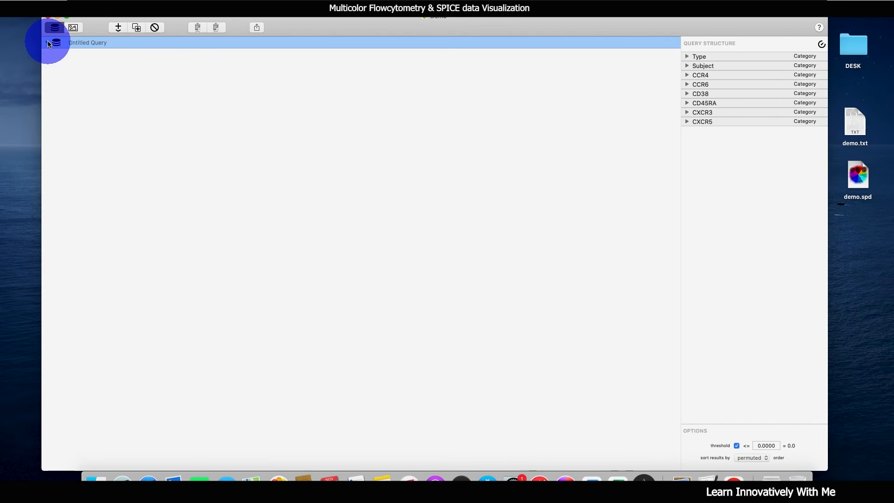
- Try renaming the untitled query as data analysis, and add a pie figure to the query
double_click(90, 46)
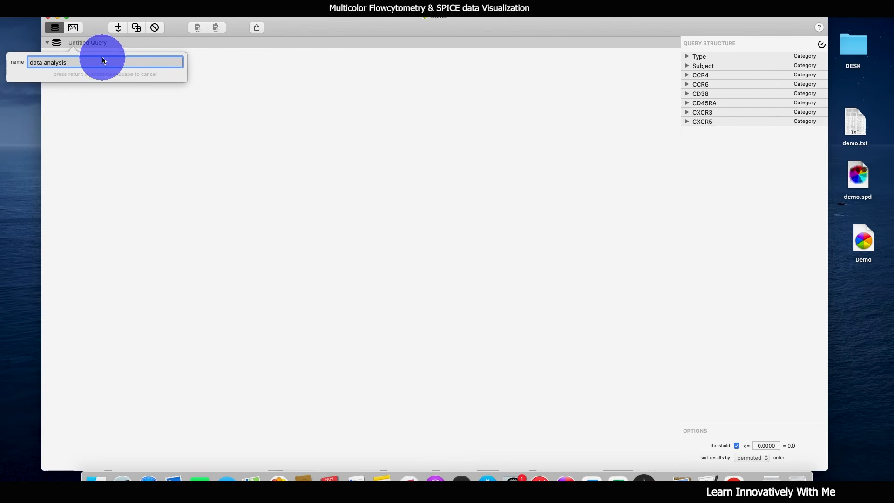
left_click(273, 71)
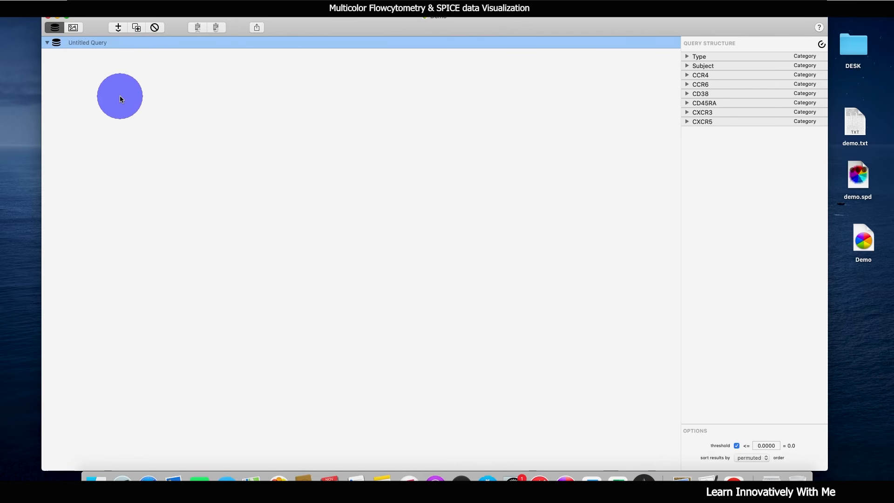
left_click(119, 29)
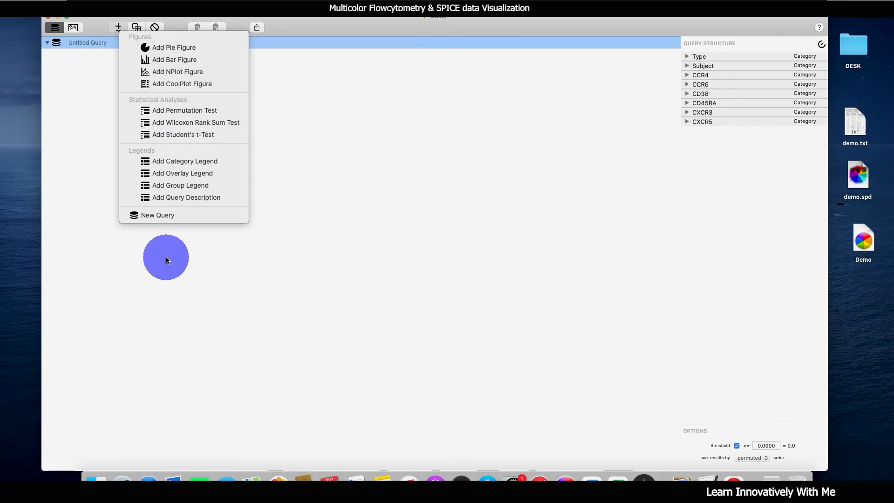
left_click(193, 49)
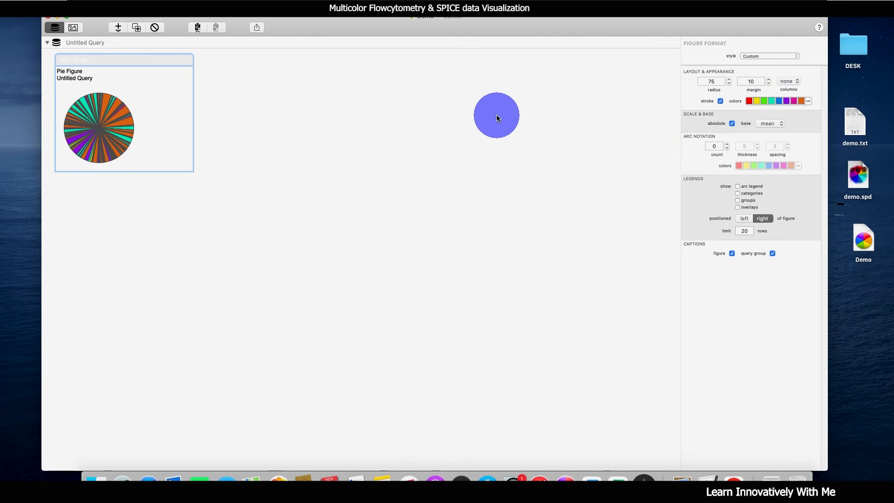
- Set the query structure to use Type as Overlay and Subject as Group
left_click(88, 43)
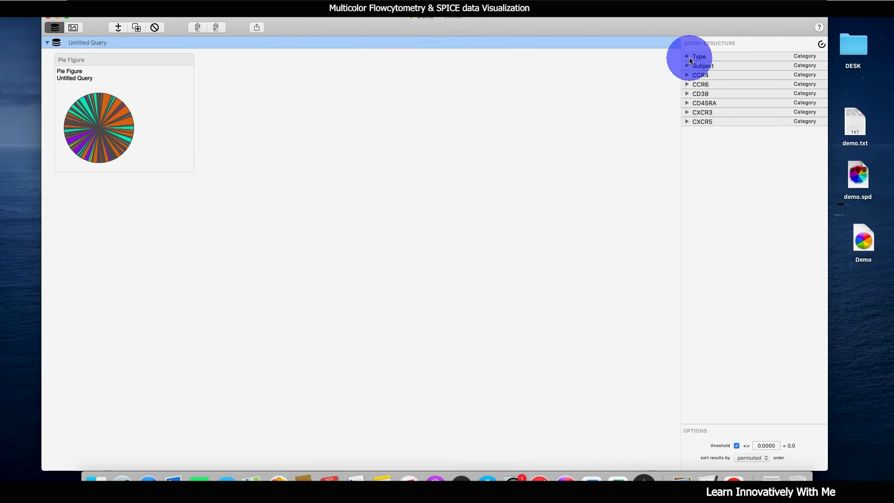
left_click(808, 57)
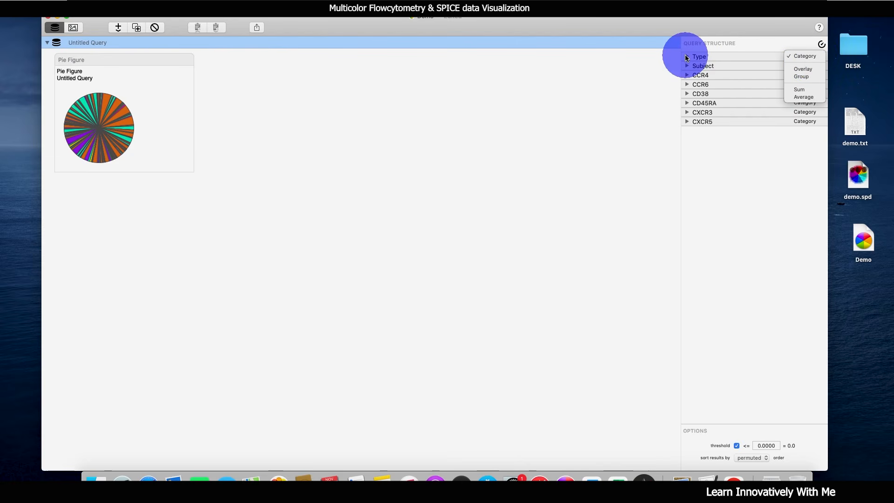
left_click(803, 69)
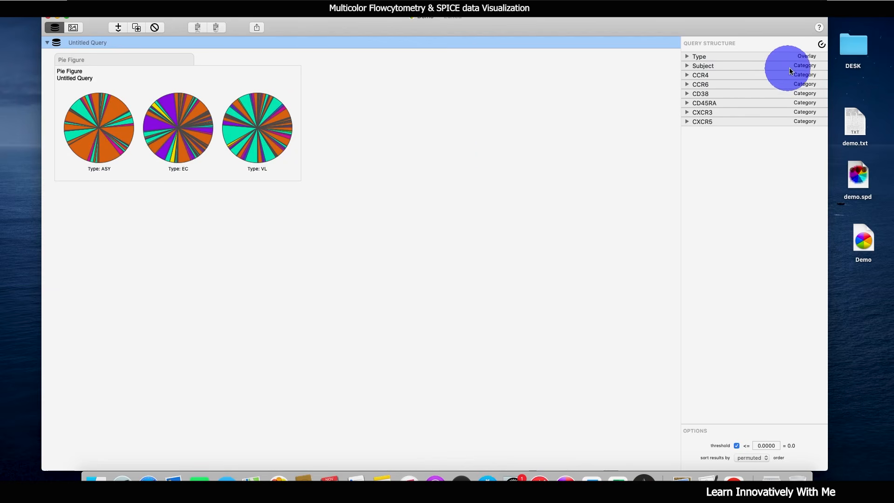
left_click(804, 66)
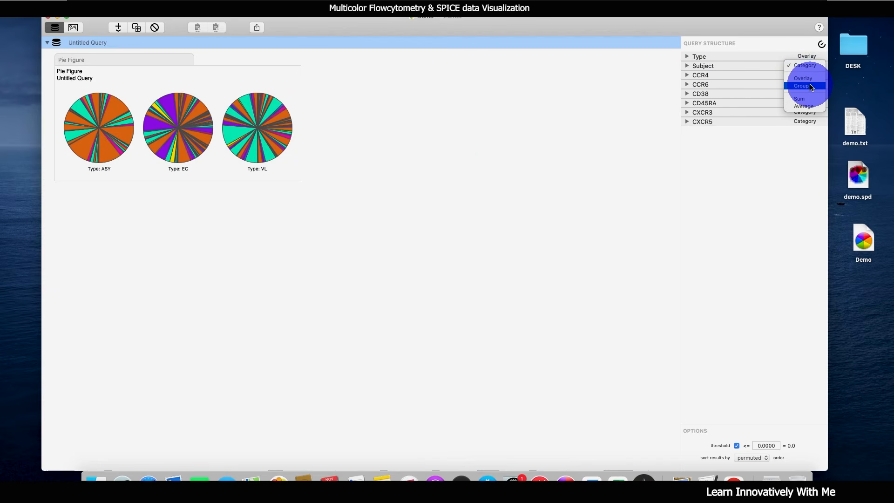
left_click(810, 86)
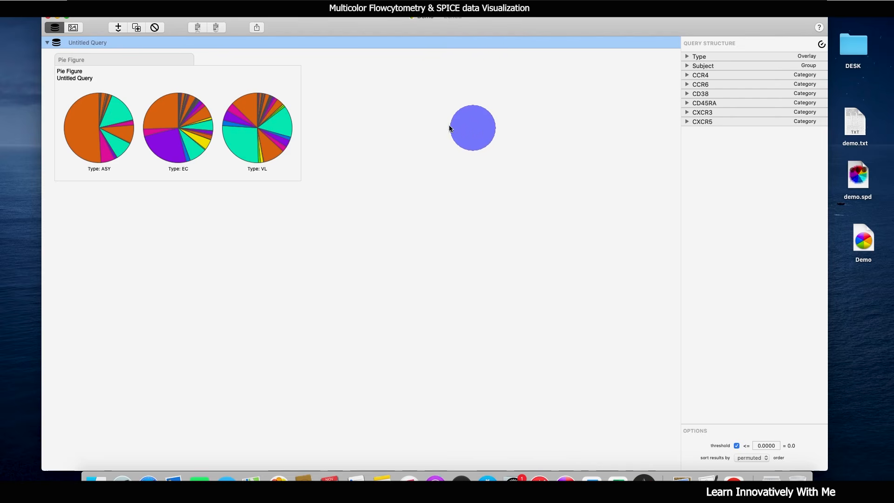
- Set the pie figure's radius to 135 and its margin to 30
left_click(138, 82)
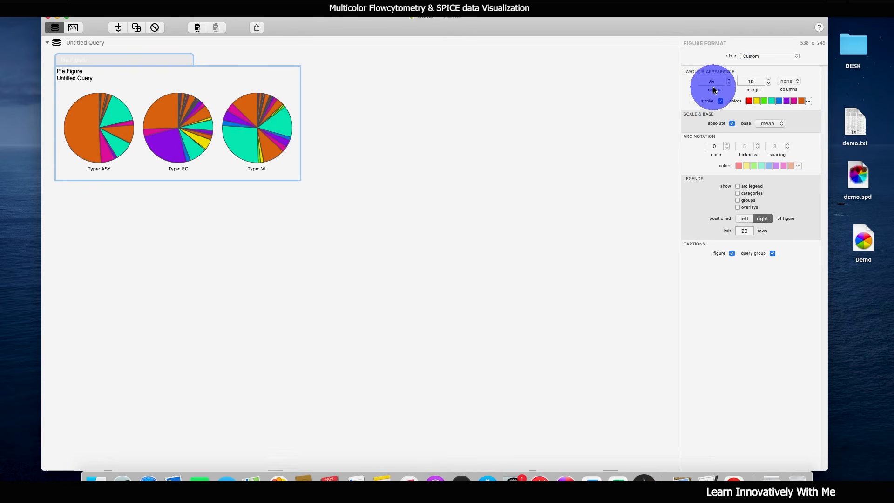
left_click(729, 80)
left_click(729, 79)
left_click(729, 80)
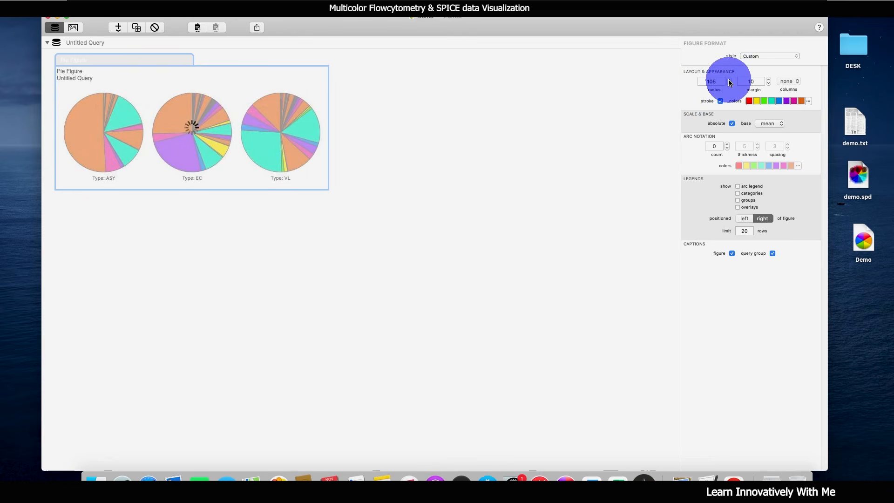
left_click(729, 80)
left_click(729, 80)
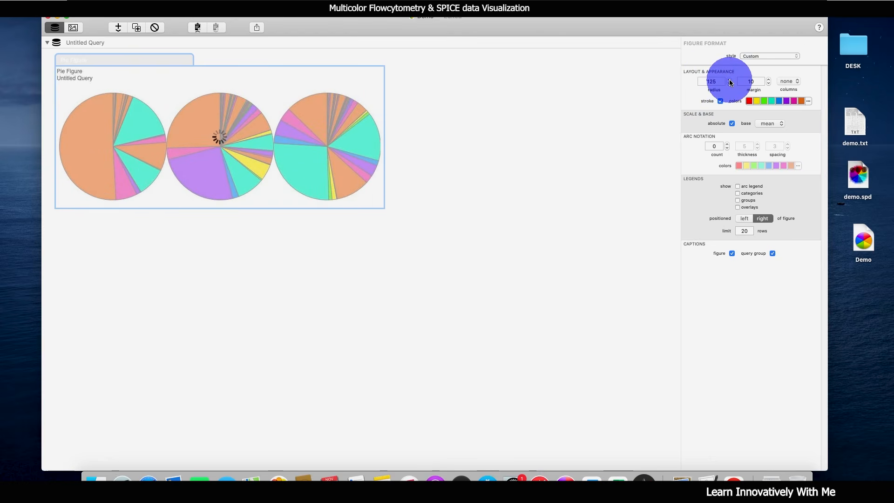
left_click(729, 80)
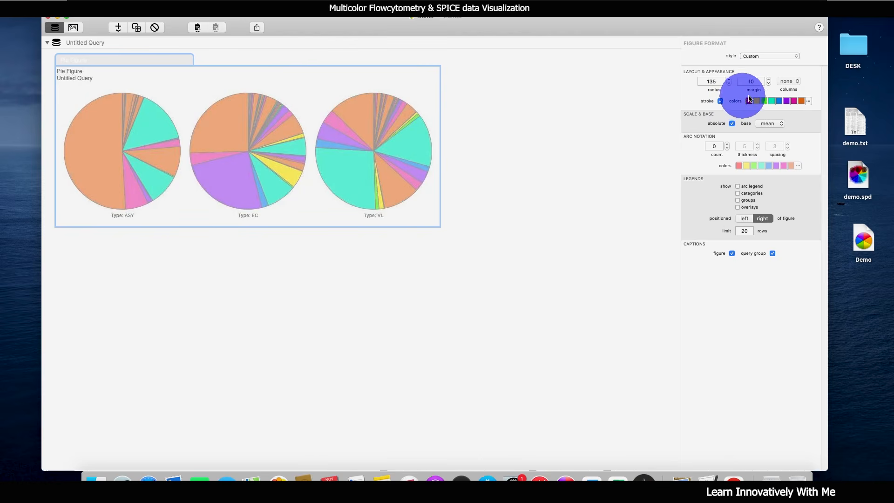
left_click(769, 80)
left_click(768, 79)
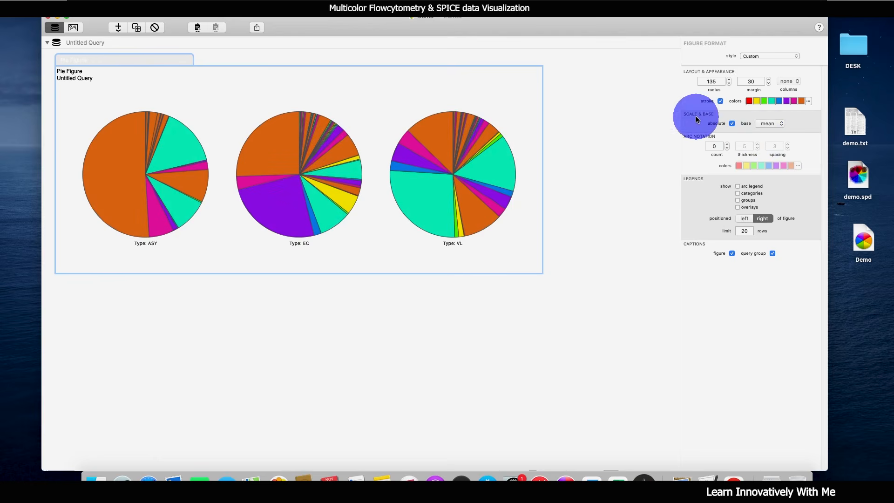
- Set the arc notation count of the pie figure to 6
left_click(728, 145)
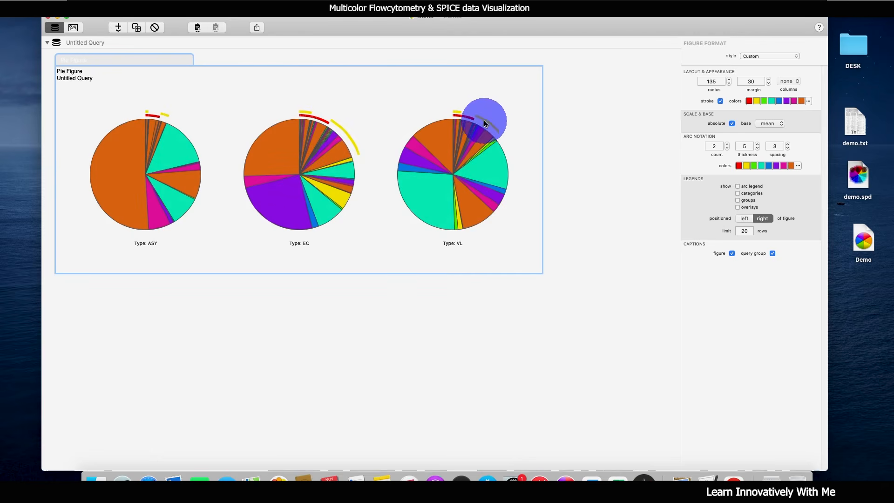
left_click(728, 145)
left_click(727, 145)
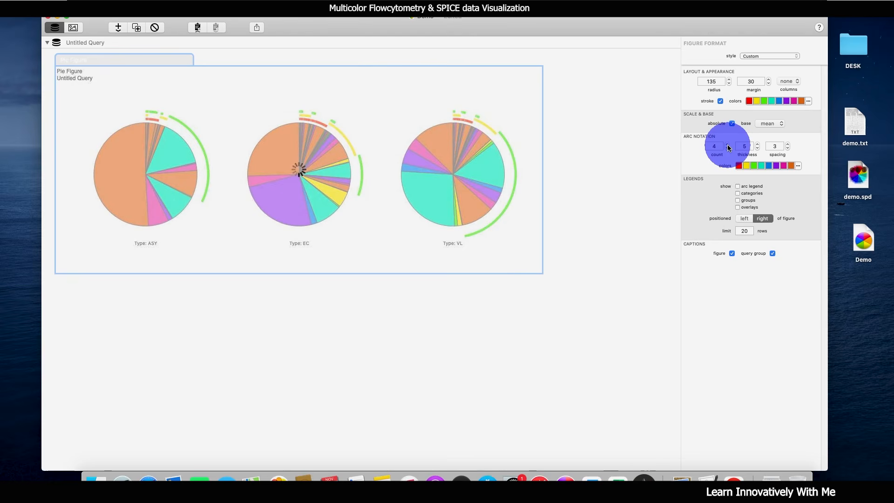
left_click(728, 144)
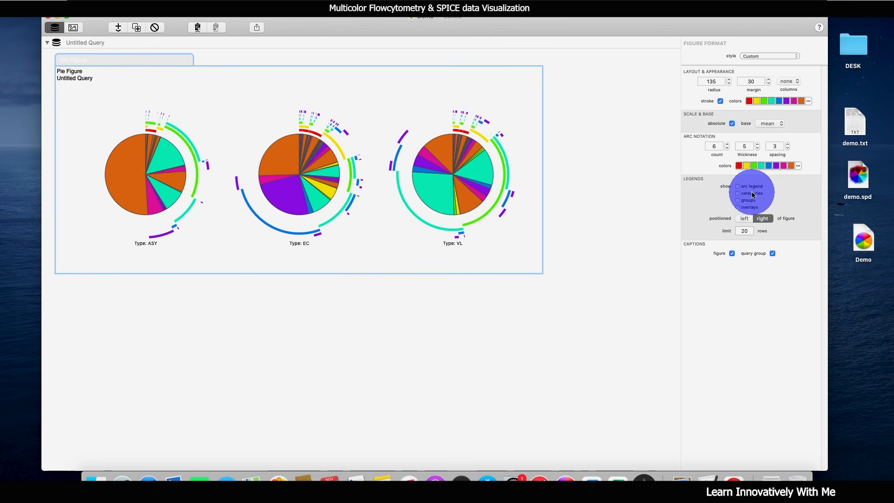
- Show the arc legend and the overlays legend, trying out the categories and groups legends and hiding both again
left_click(737, 186)
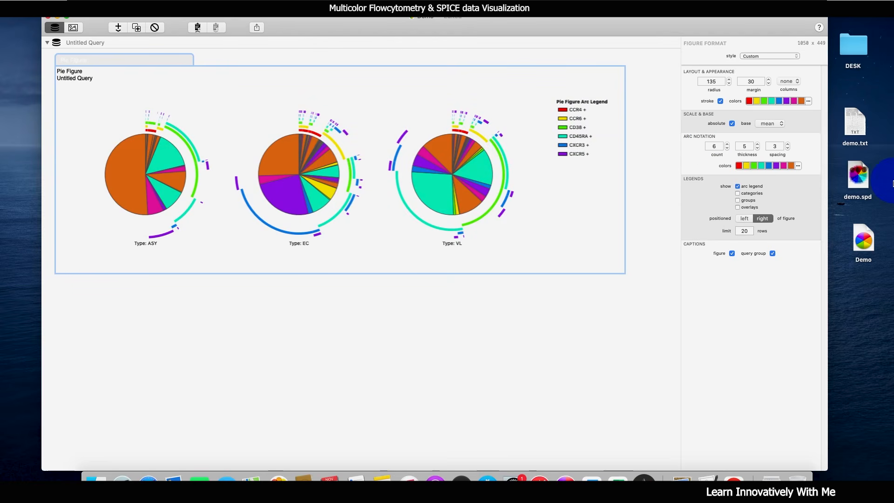
left_click(738, 193)
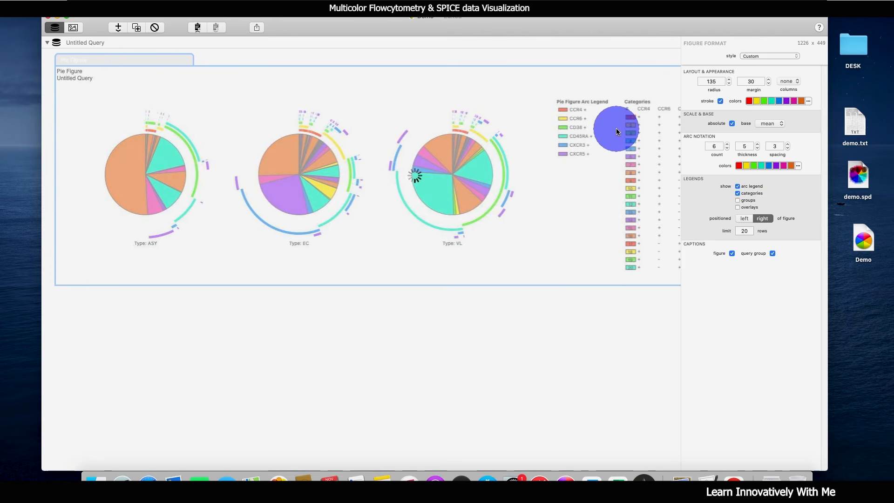
left_click(694, 142)
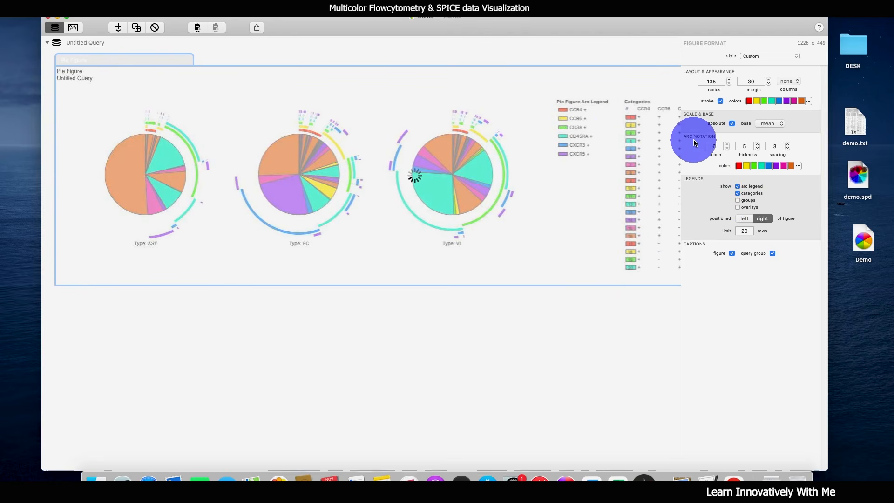
left_click(738, 193)
left_click(738, 208)
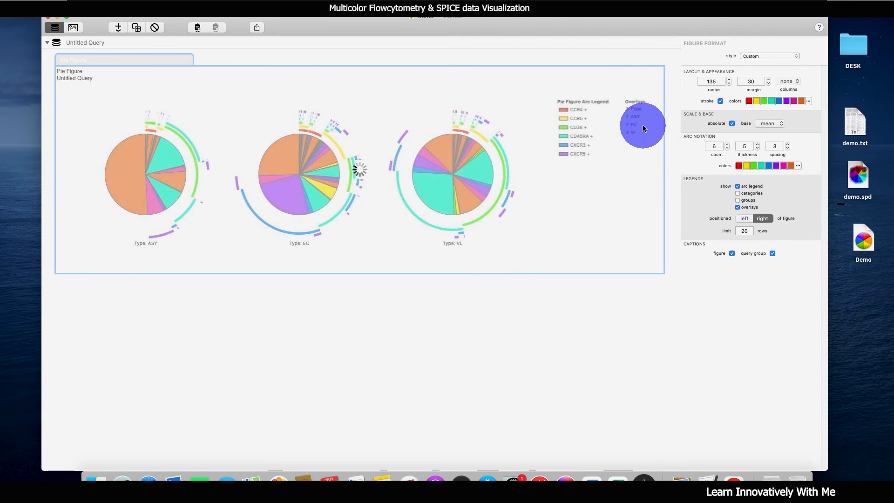
left_click(737, 201)
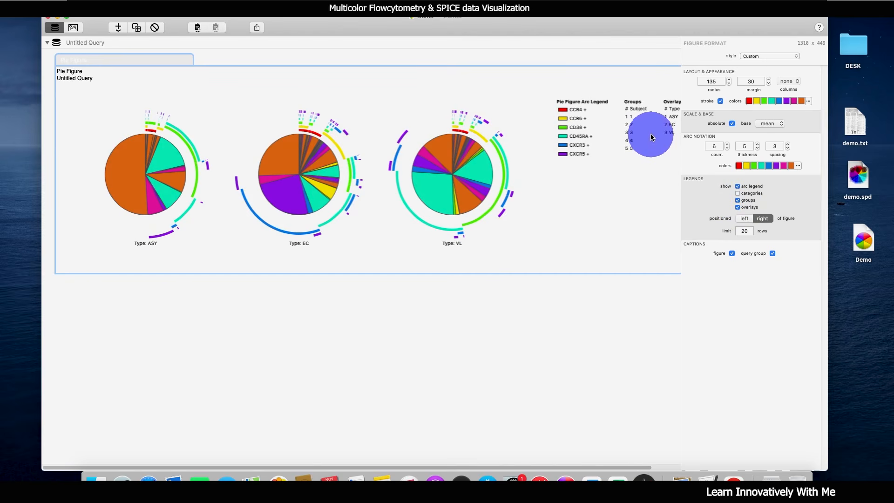
left_click(738, 200)
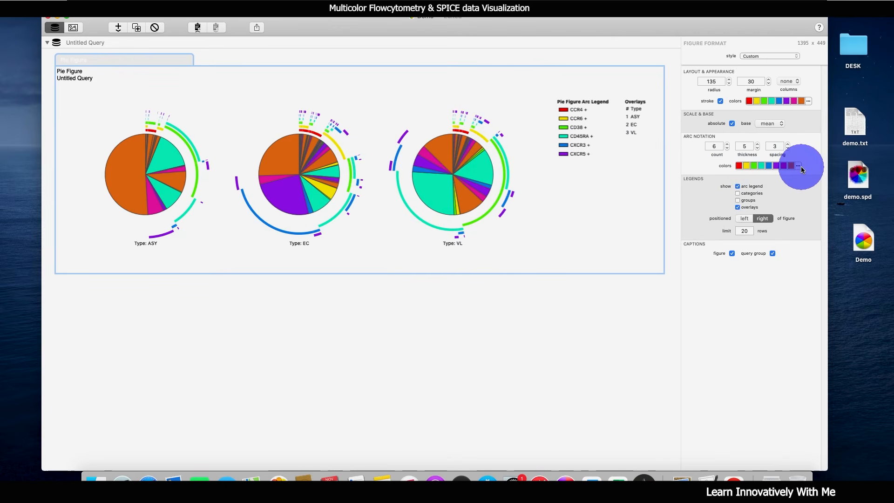
- Try the Red to Blue scheme for the arc notation colors and close the color settings
left_click(798, 166)
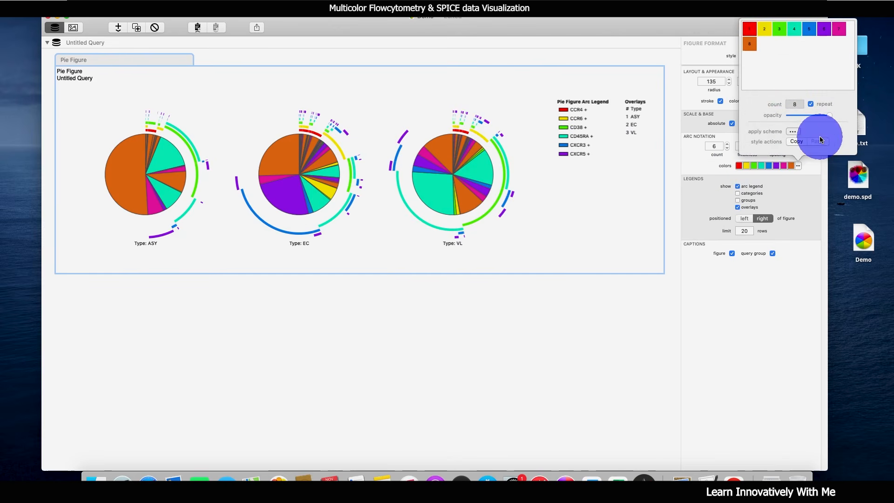
left_click(793, 131)
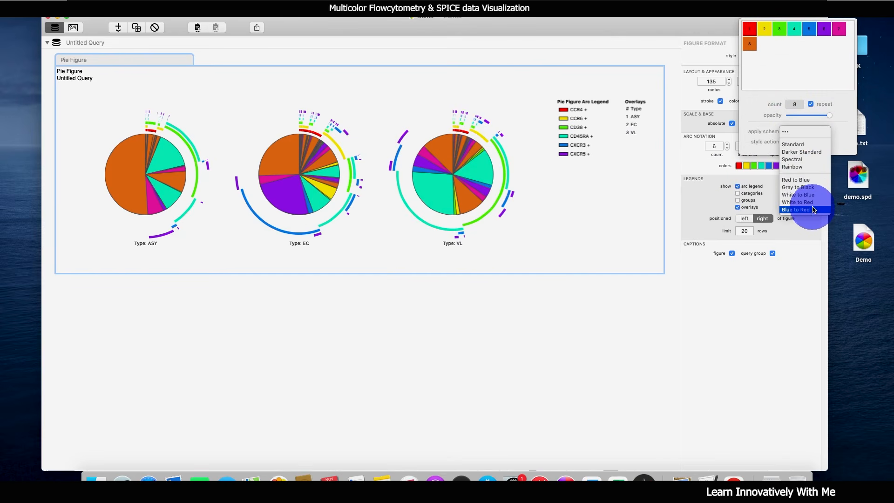
left_click(822, 181)
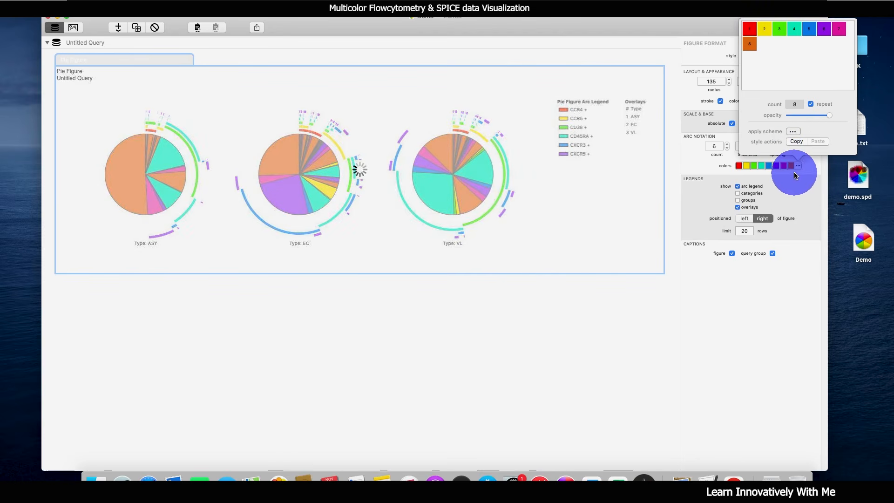
left_click(808, 179)
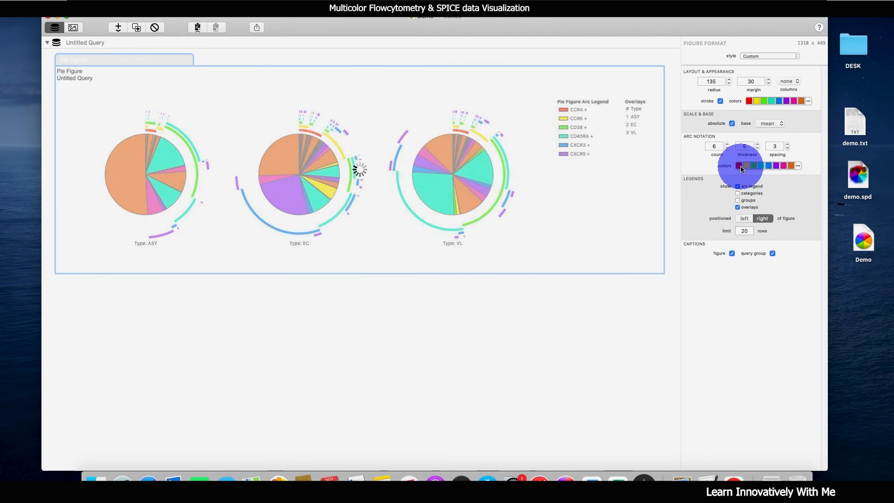
- Change the first arc notation color, used for CCR4, to Black
left_click(740, 166)
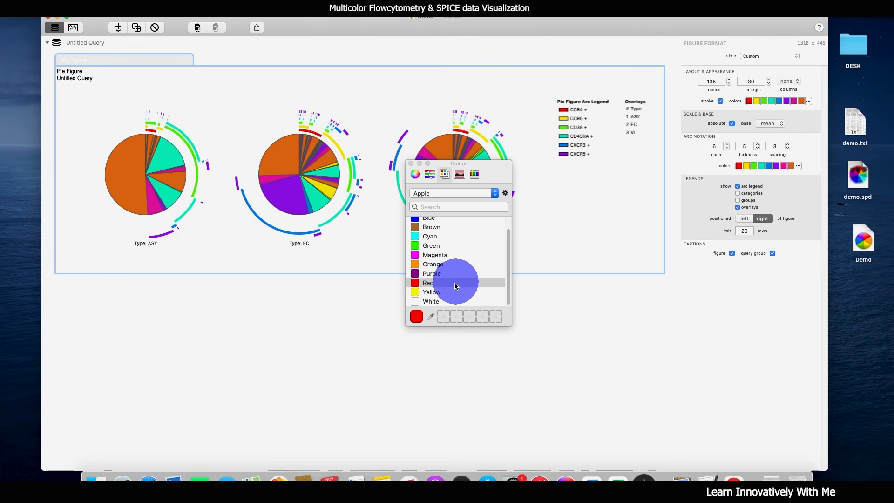
scroll(436, 258, "up", 1)
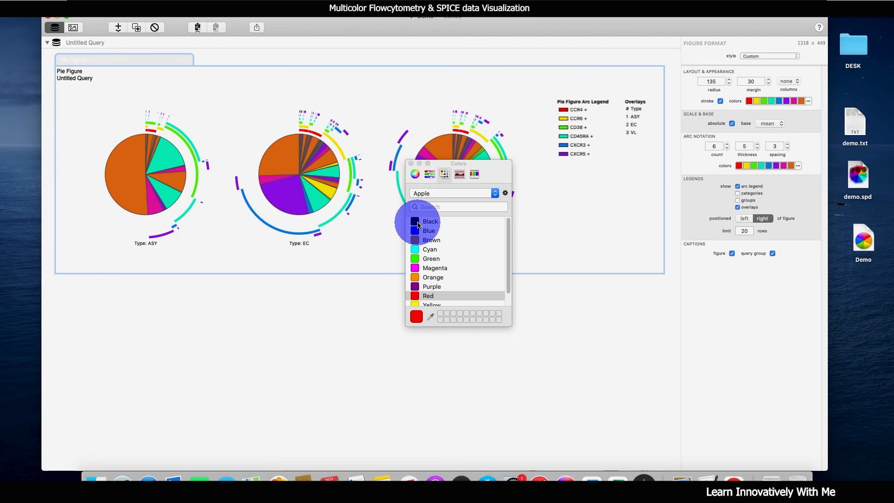
left_click(418, 224)
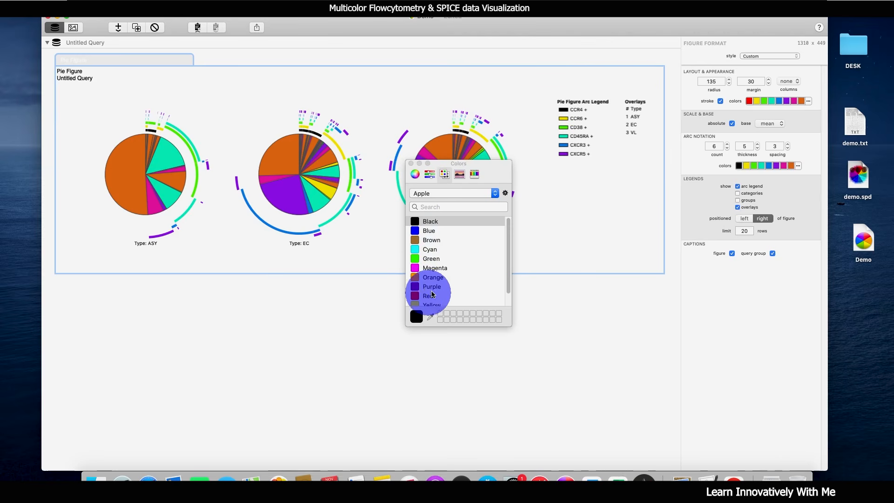
- Apply the Standard scheme to the arc notation colors and close the color palette and settings
left_click(798, 166)
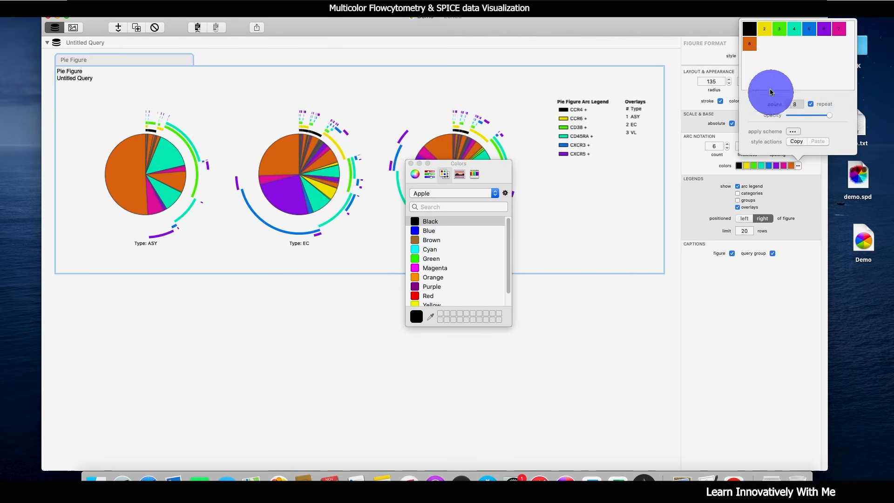
left_click(793, 132)
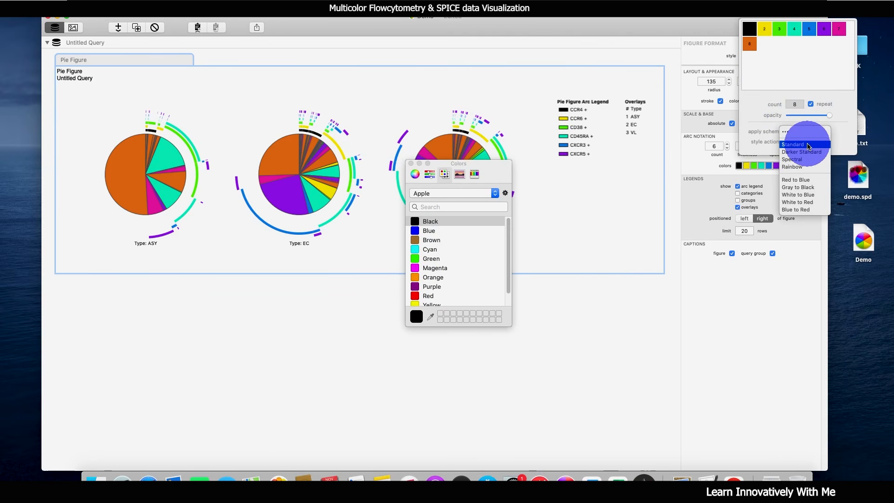
left_click(807, 146)
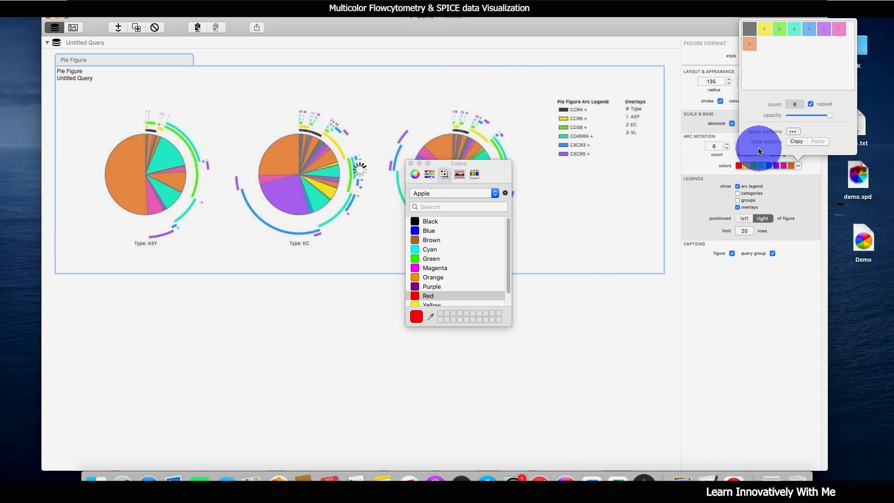
left_click(412, 164)
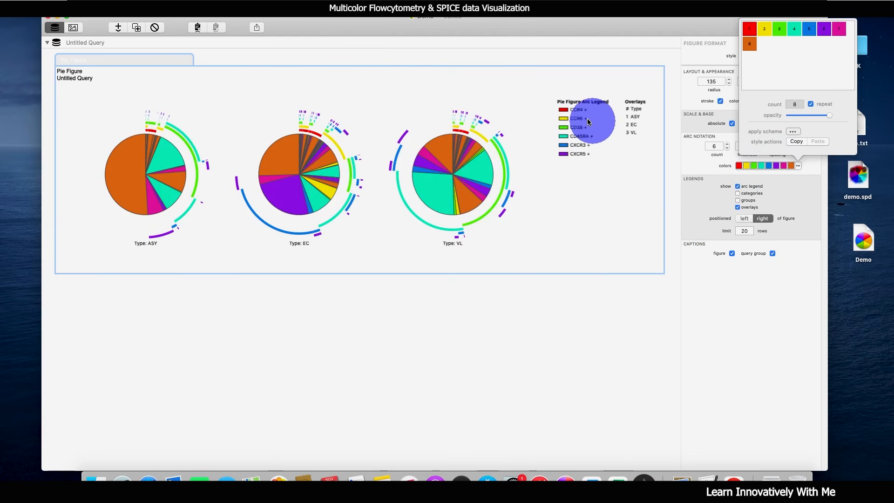
left_click(702, 211)
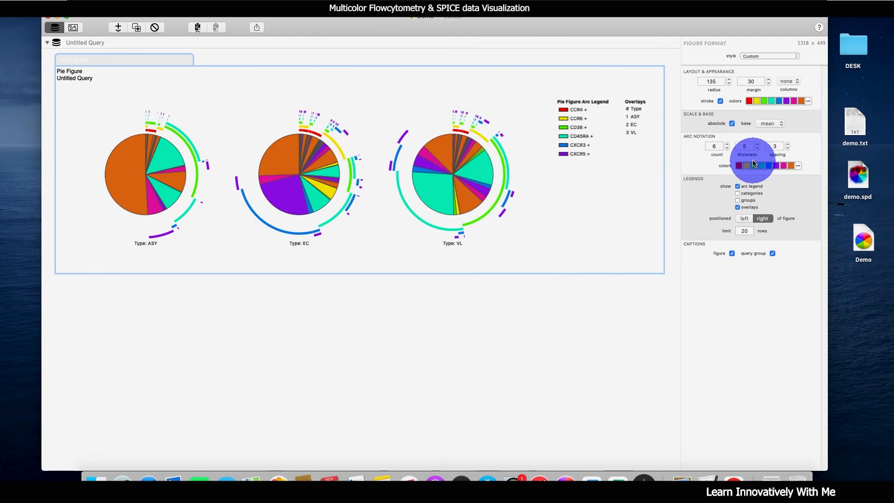
- Set the arc notation thickness to 6 and spacing to 5 for the pie figure, trying a thickness of 8 along the way
left_click(757, 144)
left_click(758, 145)
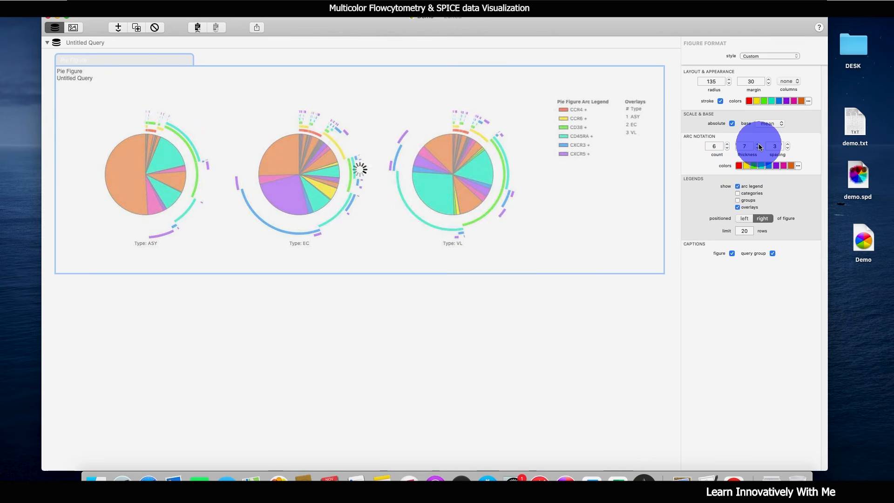
left_click(758, 144)
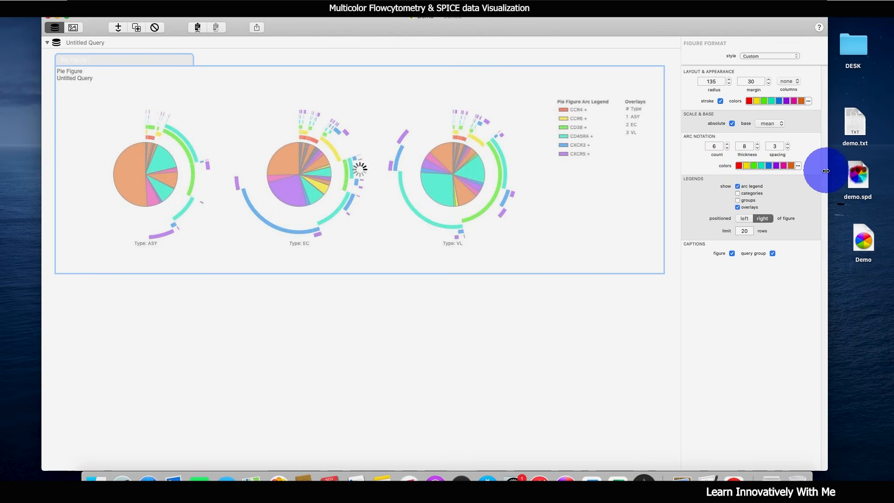
left_click(788, 145)
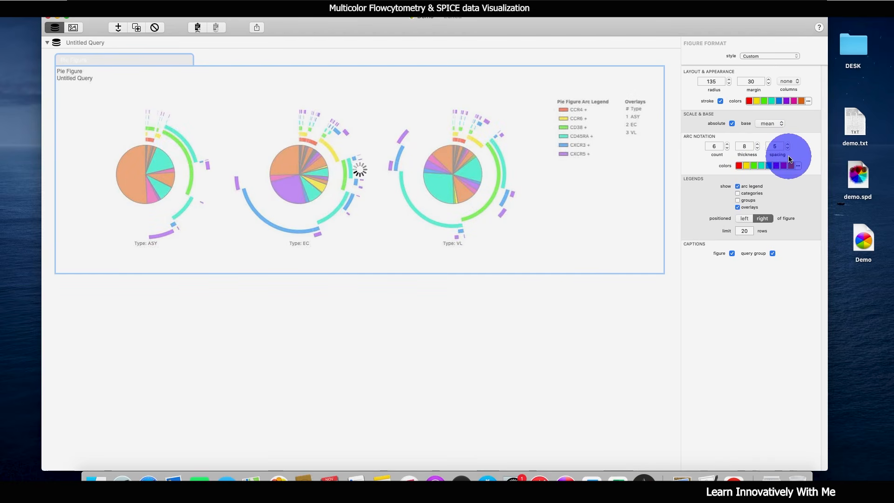
left_click(758, 148)
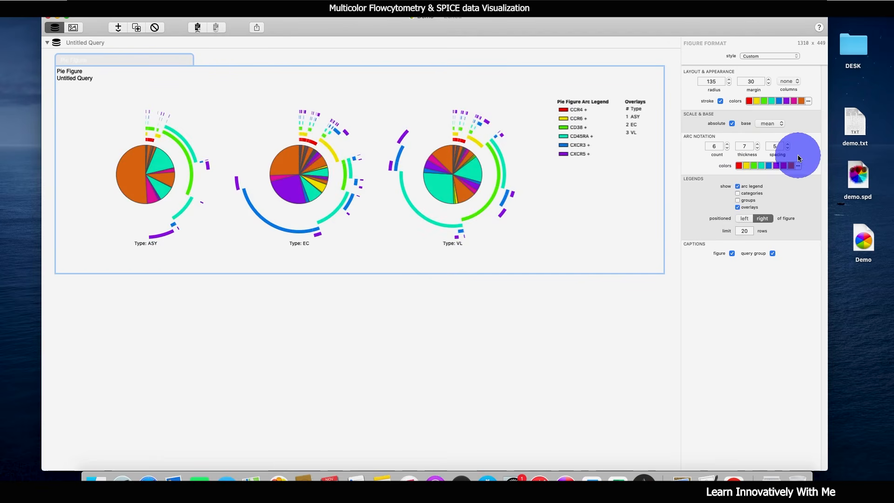
left_click(757, 149)
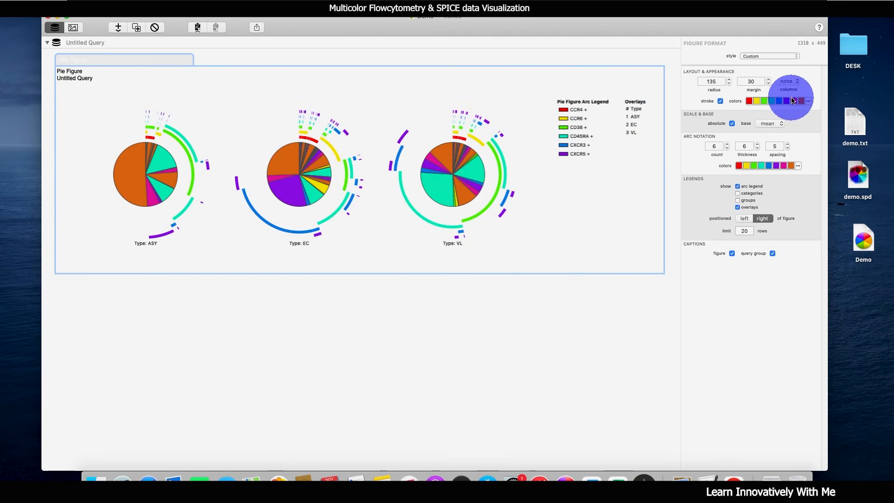
- Apply the Gray to Black scheme to the pie slice colors and close the color settings
left_click(808, 102)
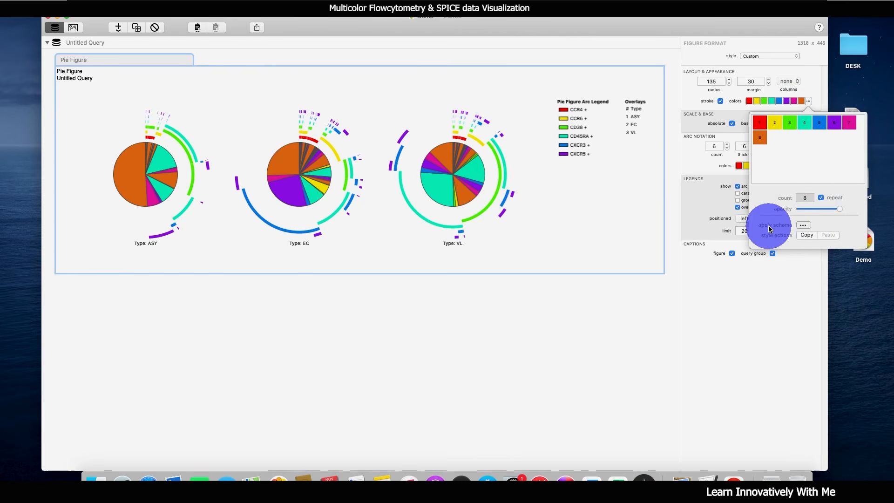
left_click(801, 226)
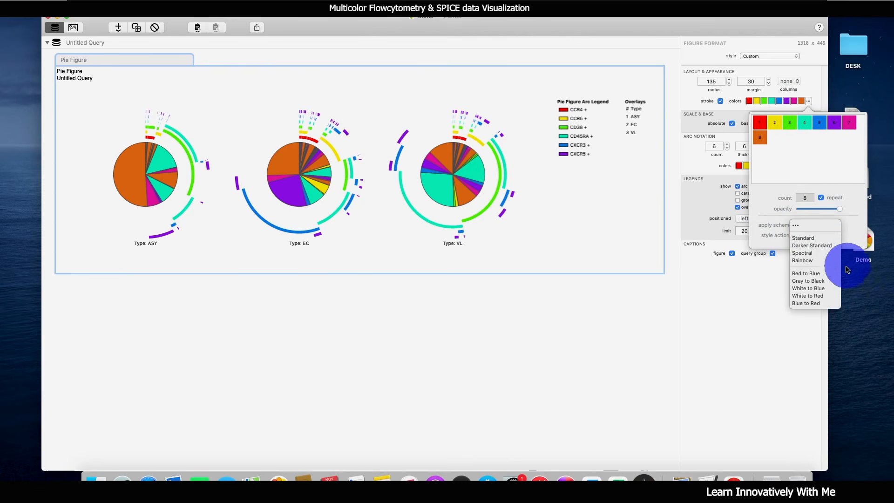
left_click(822, 283)
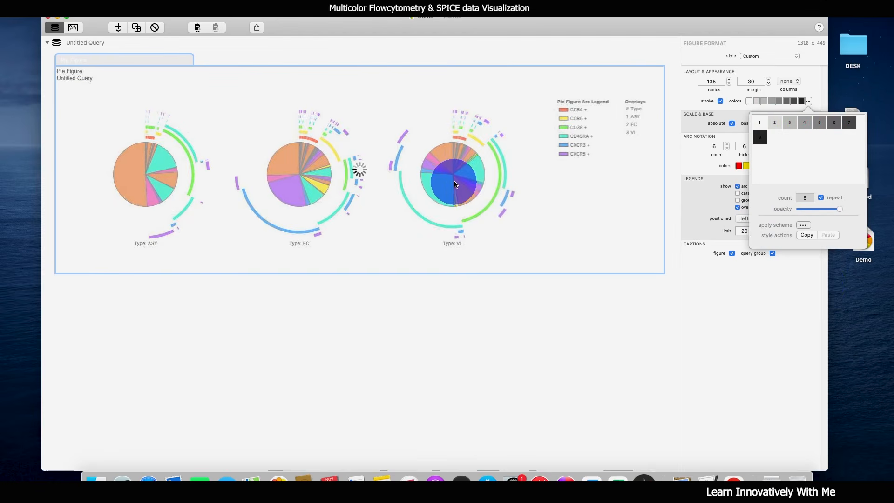
left_click(569, 241)
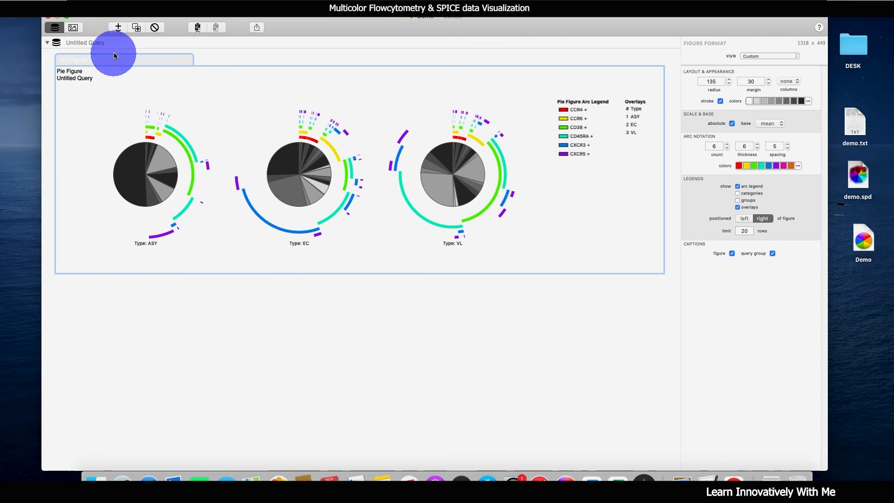
- Add a bar figure to the query and enable its y-axis break at value 1.000 and 85% height
left_click(118, 33)
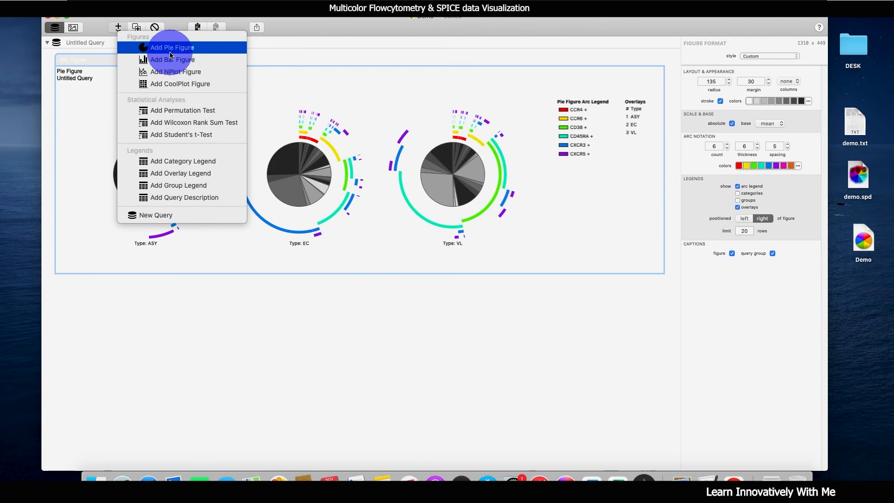
left_click(189, 64)
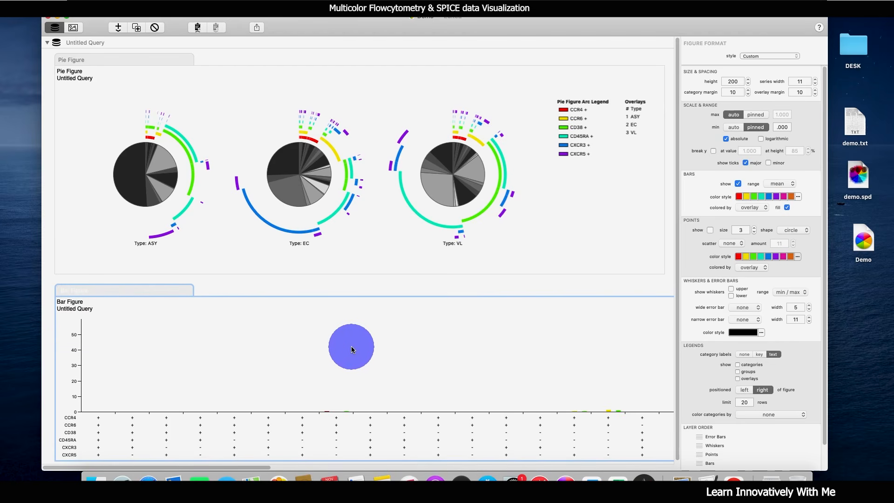
scroll(302, 362, "down", 1)
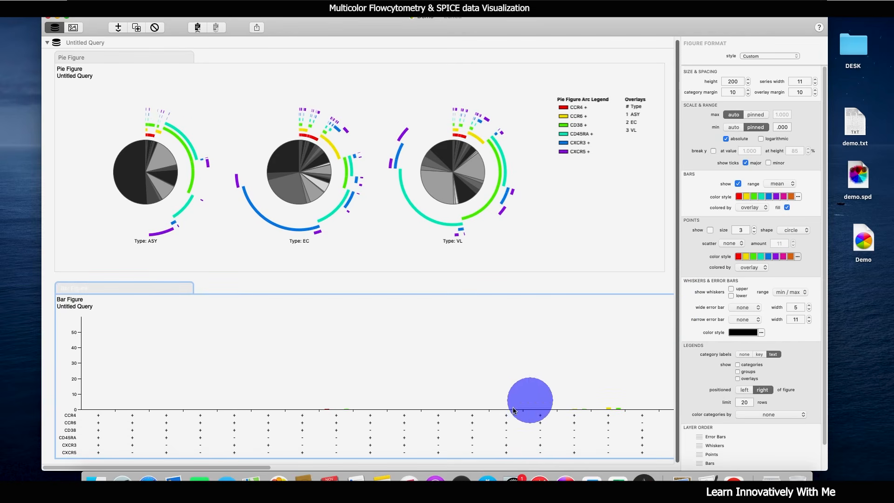
left_click_drag(252, 468, 650, 471)
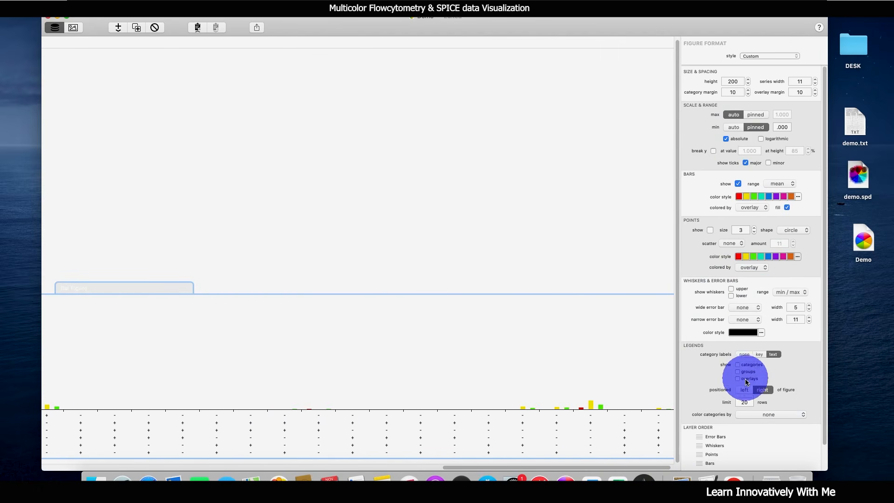
scroll(745, 393, "down", 1)
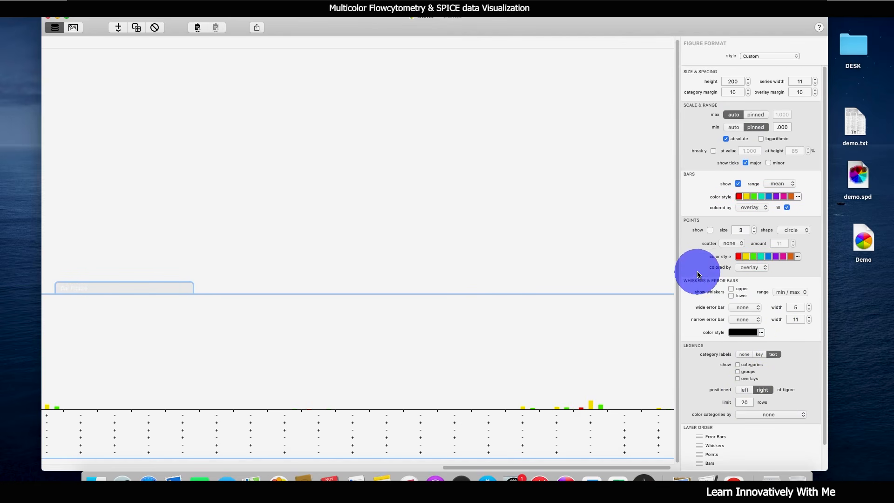
left_click(713, 151)
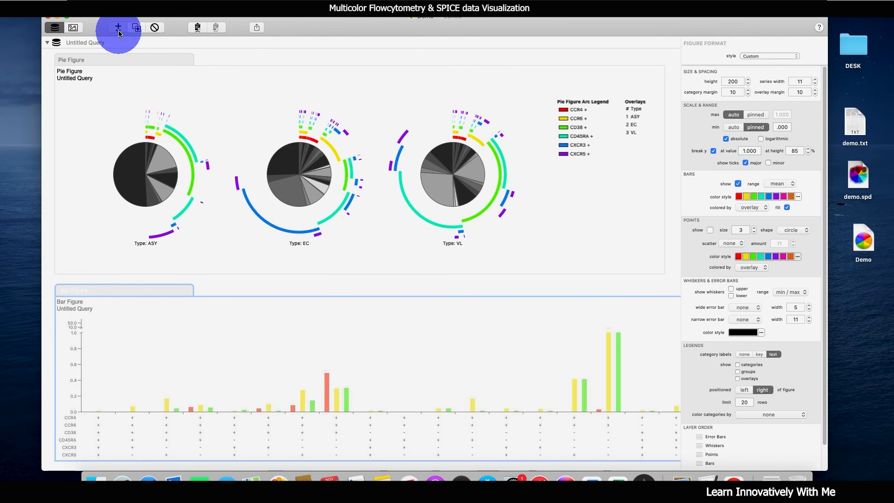
- Add an NPlot figure to the query and view its ASY, EC and VL line plots
left_click(118, 32)
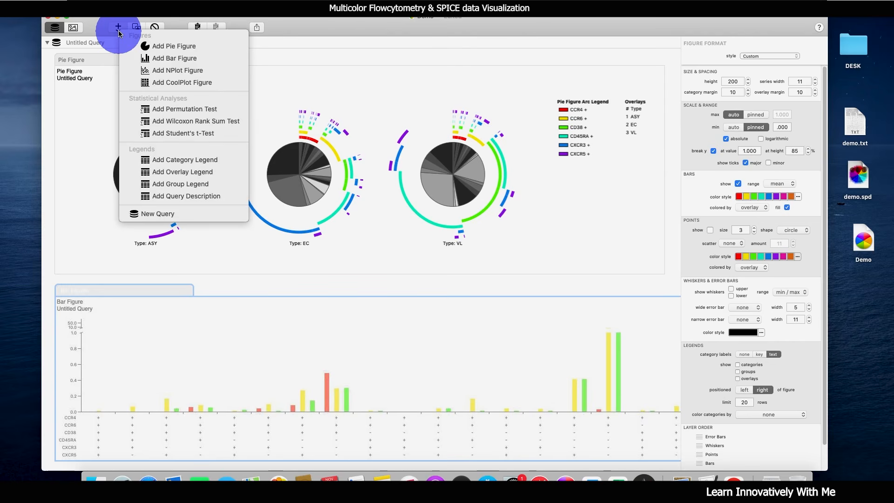
left_click(184, 70)
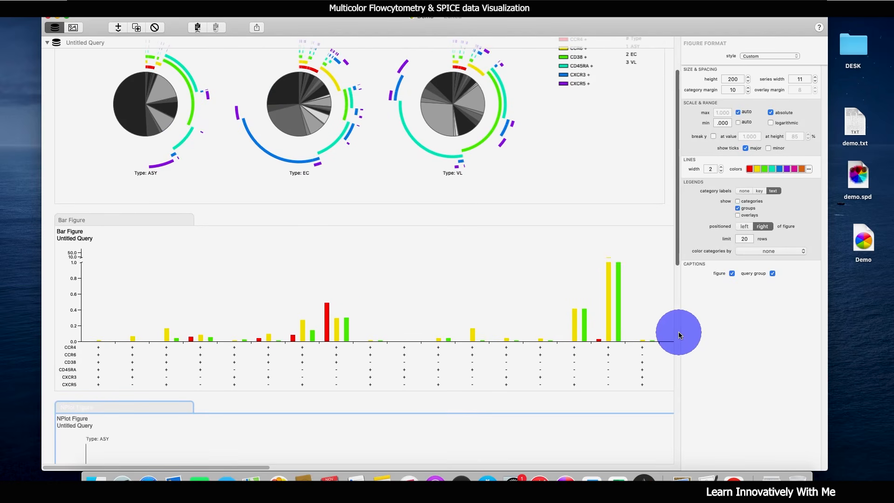
scroll(535, 400, "down", 5)
scroll(542, 389, "down", 15)
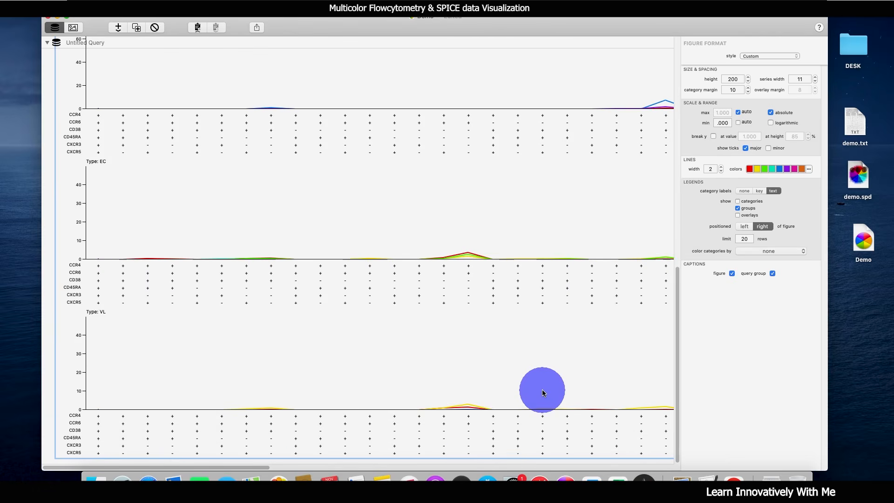
left_click_drag(264, 469, 193, 455)
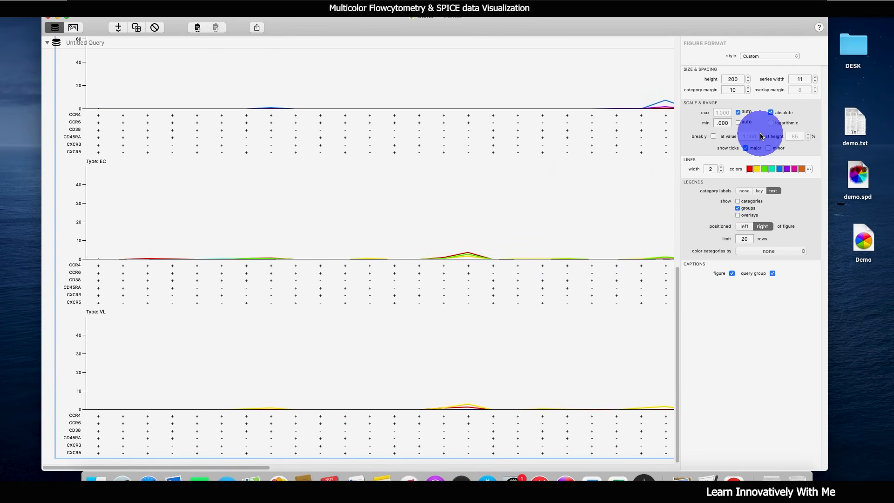
- Add a CoolPlot figure to the query and bring its heat map into view
left_click(119, 28)
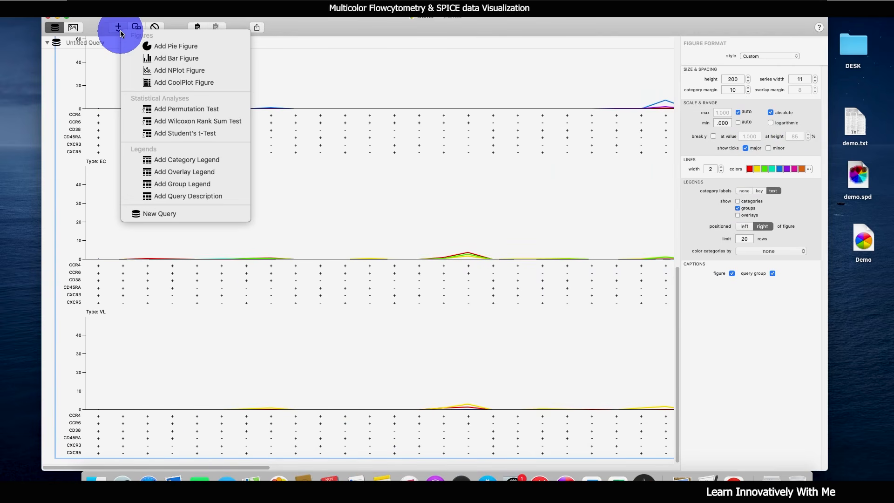
left_click(222, 84)
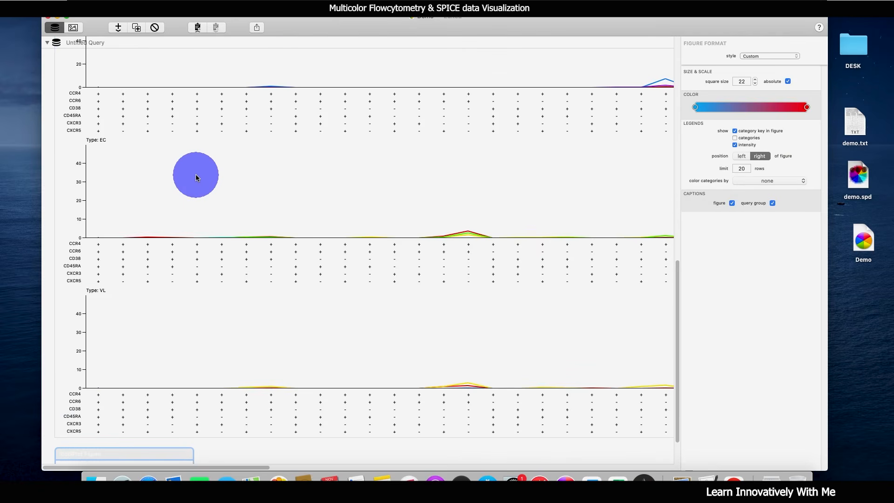
scroll(201, 175, "up", 2)
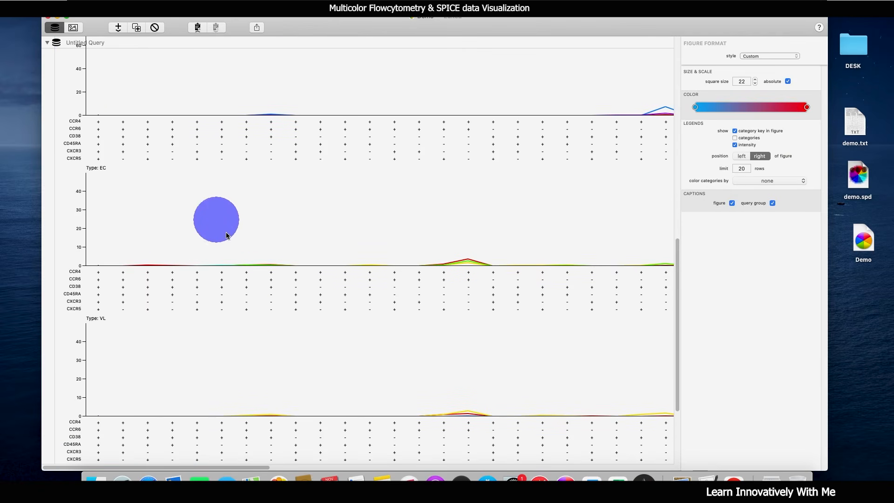
scroll(288, 318, "down", 5)
scroll(288, 318, "down", 5)
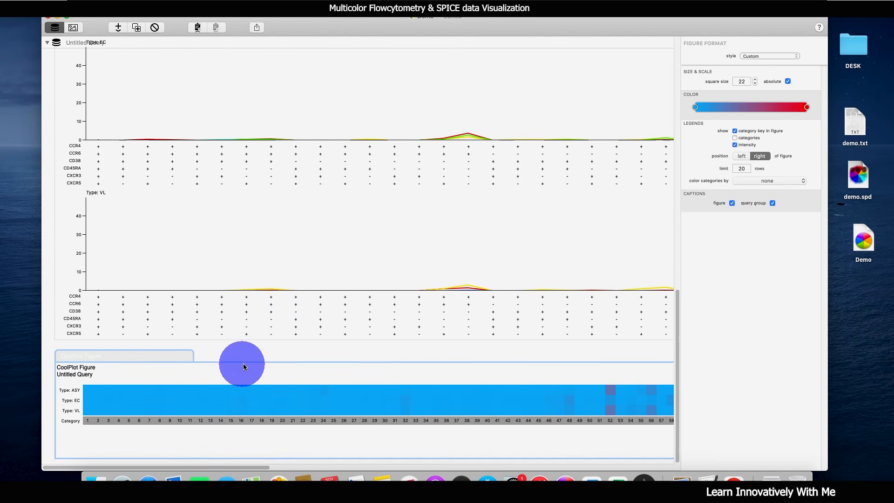
- Add a permutation test comparing the overlays and view its result table
left_click(116, 32)
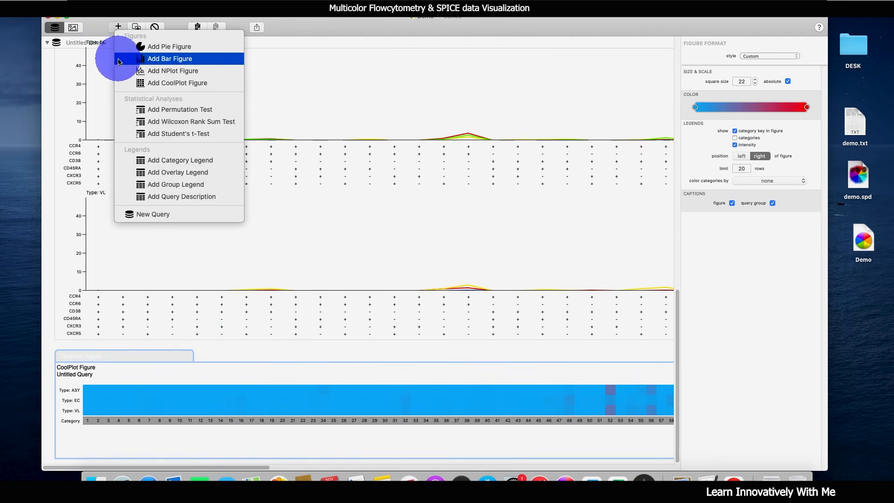
left_click(197, 110)
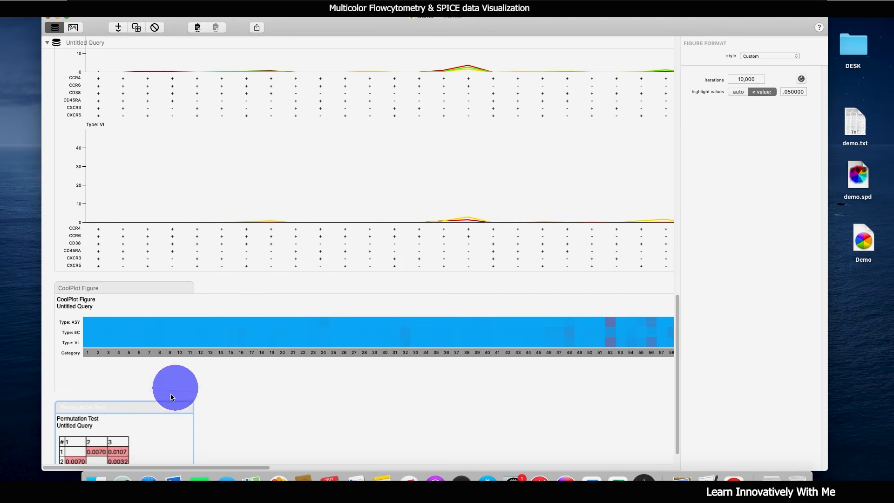
scroll(163, 404, "down", 2)
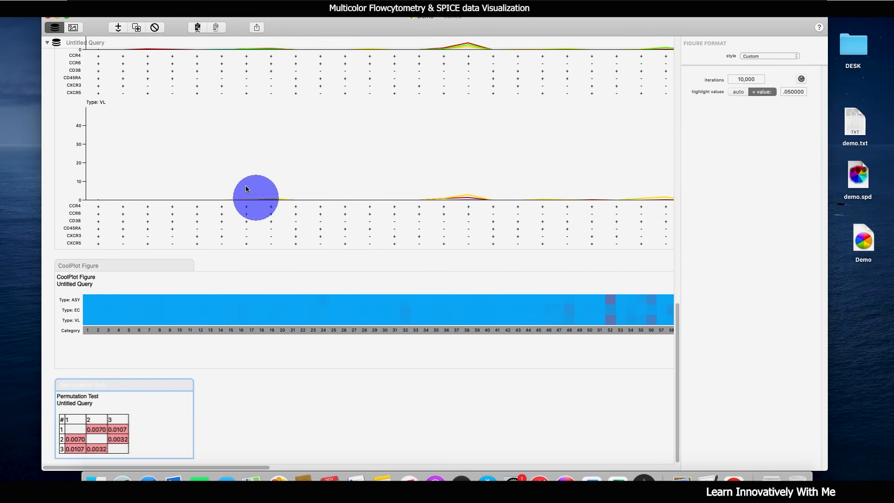
- Add a Student's t-Test table to the query and look over it alongside the CoolPlot figure and permutation test
left_click(116, 32)
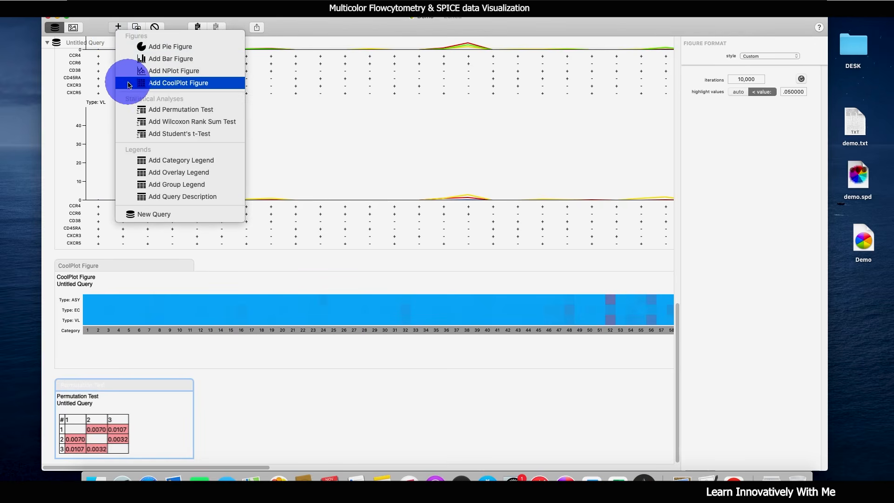
left_click(196, 134)
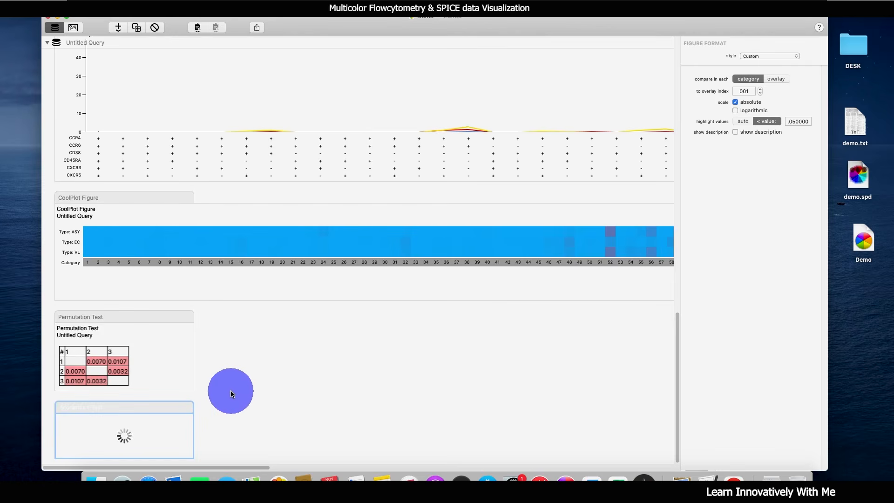
scroll(175, 409, "down", 10)
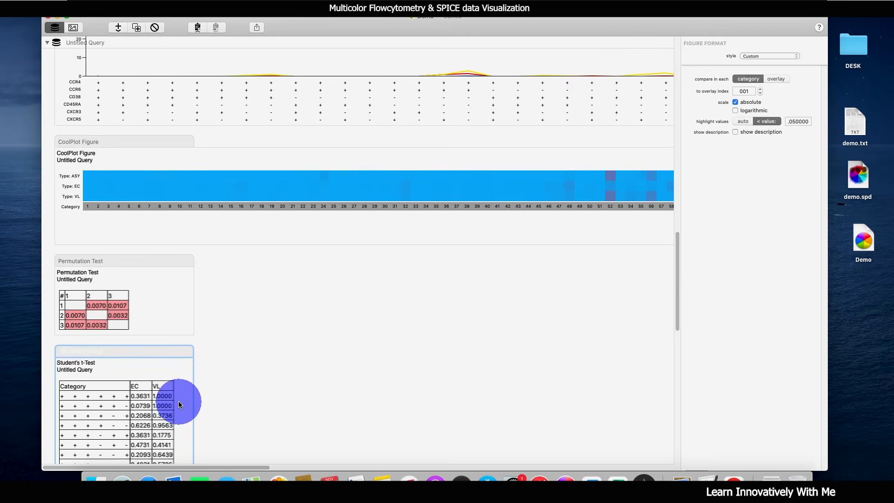
scroll(183, 379, "up", 10)
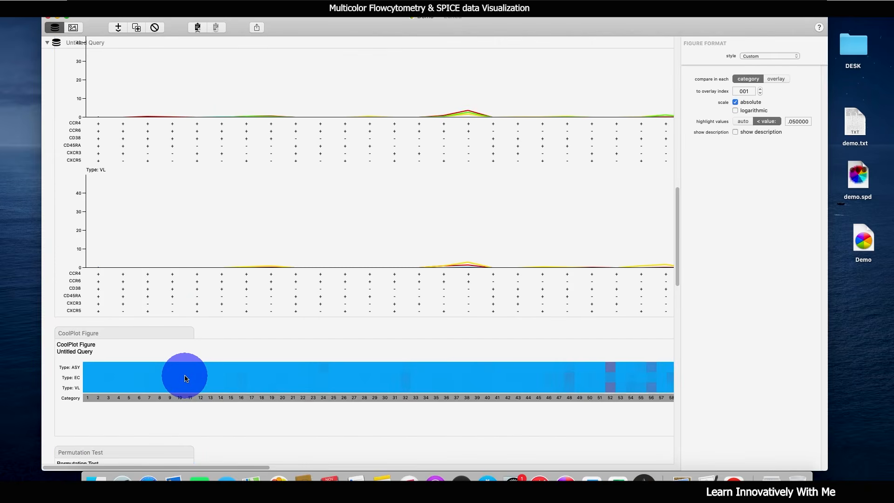
scroll(183, 377, "down", 4)
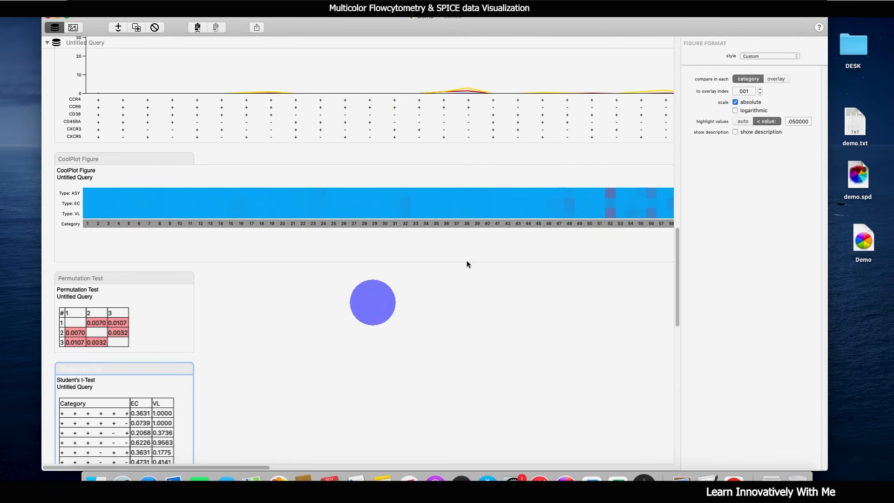
- Switch the Student's t-Test to compare in each overlay and review the whole p-value table
left_click(775, 79)
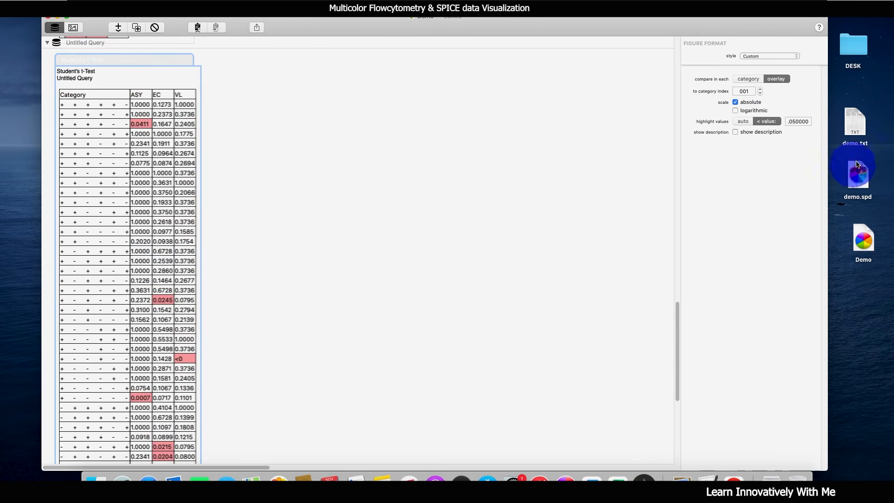
scroll(164, 225, "up", 1)
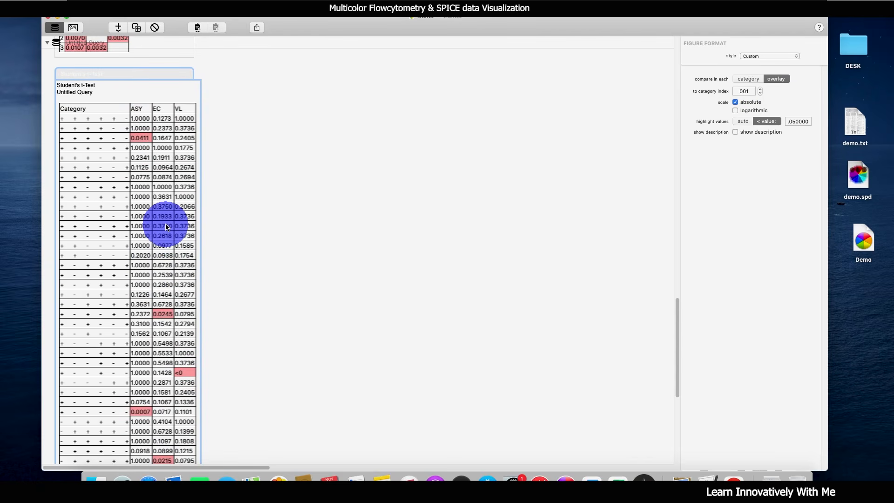
scroll(110, 244, "down", 10)
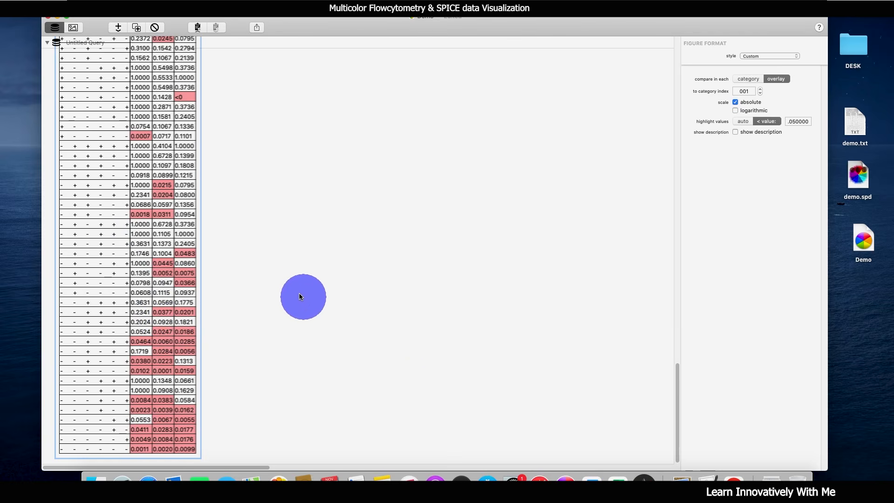
scroll(222, 286, "up", 20)
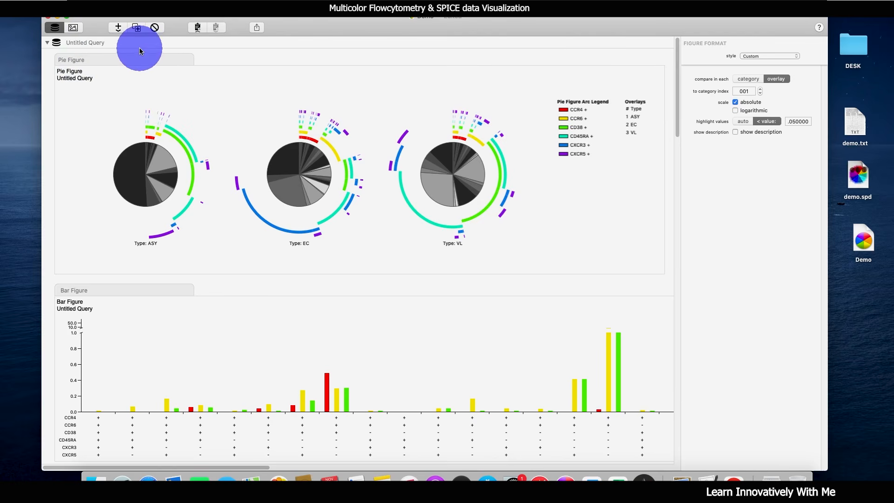
- Export the query's result data, all four figures, the Permutation Test and the Student's t-Test to Demo on the Desktop
left_click(257, 29)
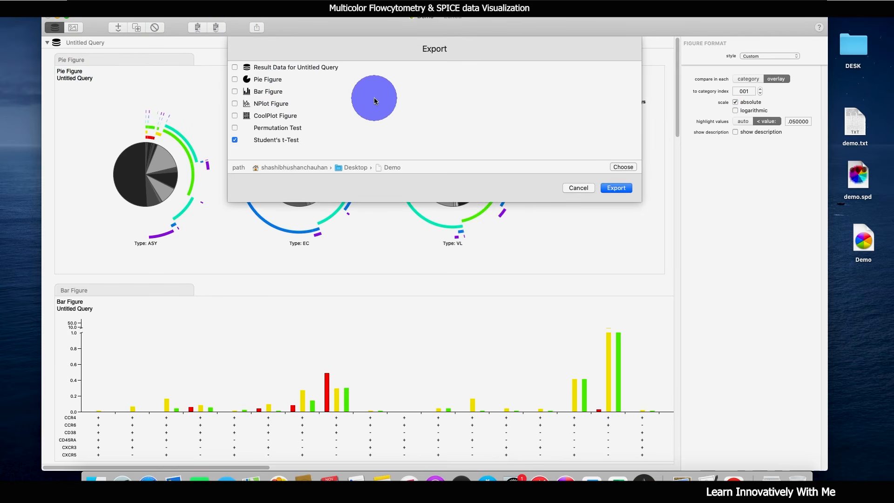
left_click(235, 67)
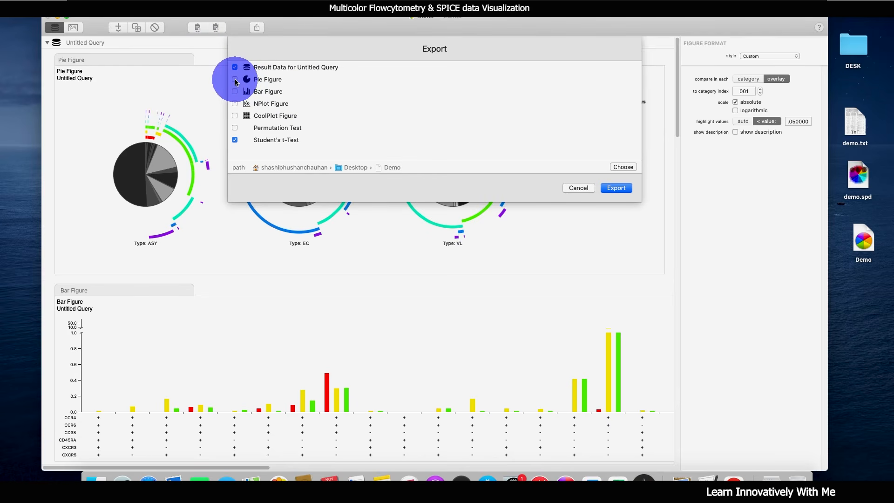
left_click(234, 79)
left_click(235, 91)
left_click(235, 103)
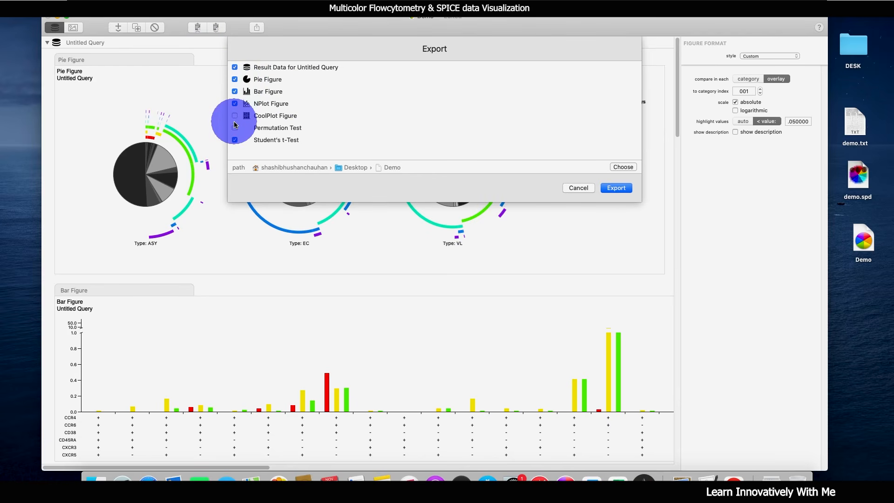
left_click(234, 116)
left_click(235, 128)
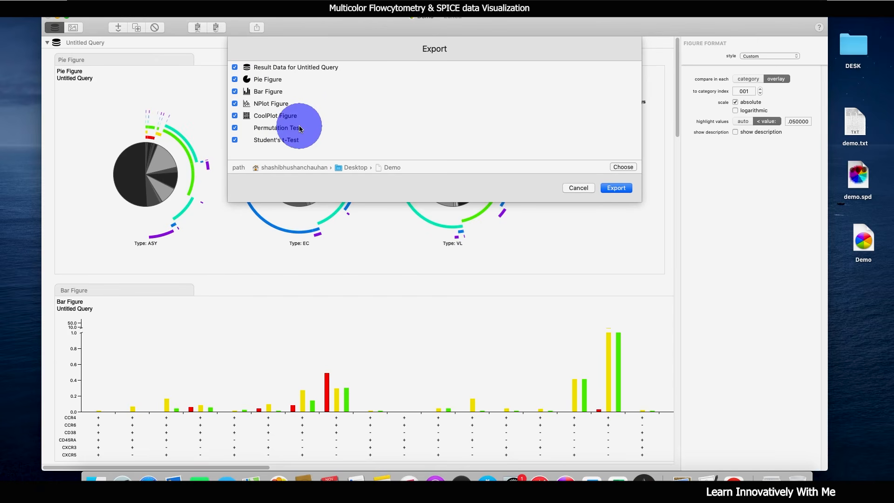
left_click(617, 189)
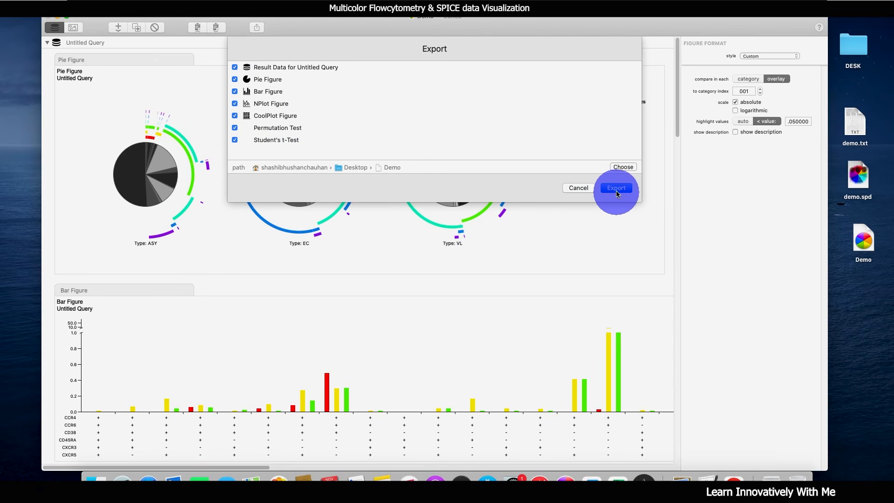
left_click(624, 167)
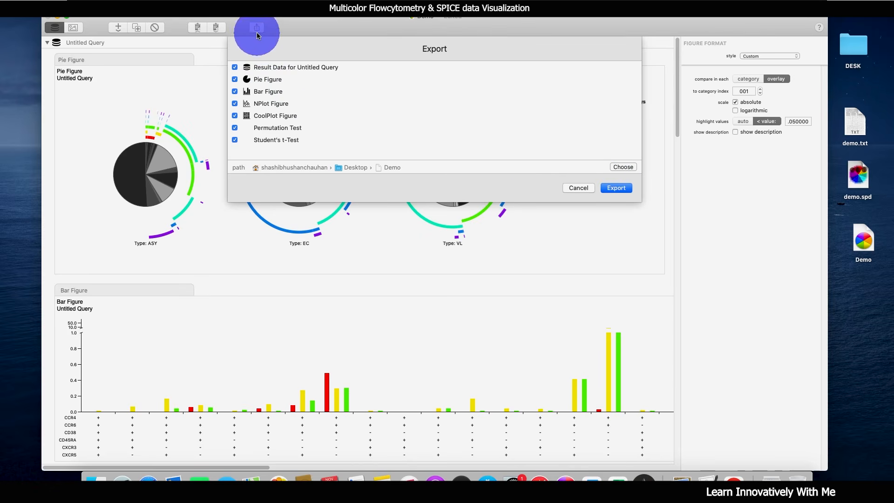
left_click(619, 187)
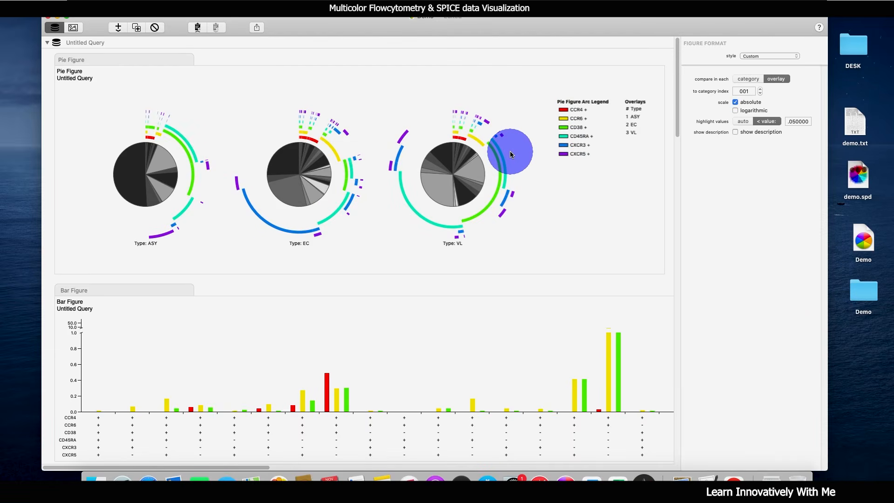
- Minimize the query window, open the exported Demo folder on the desktop, and enlarge its window to show all file columns
left_click(863, 293)
left_click(67, 17)
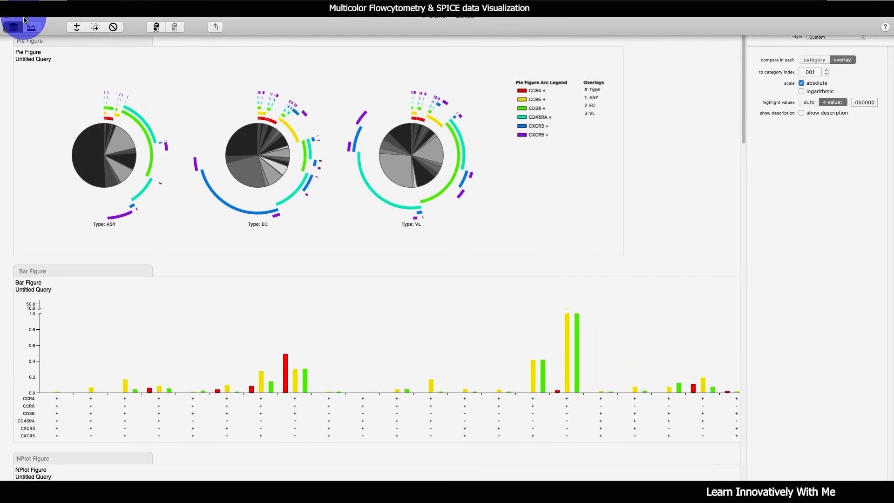
left_click(23, 20)
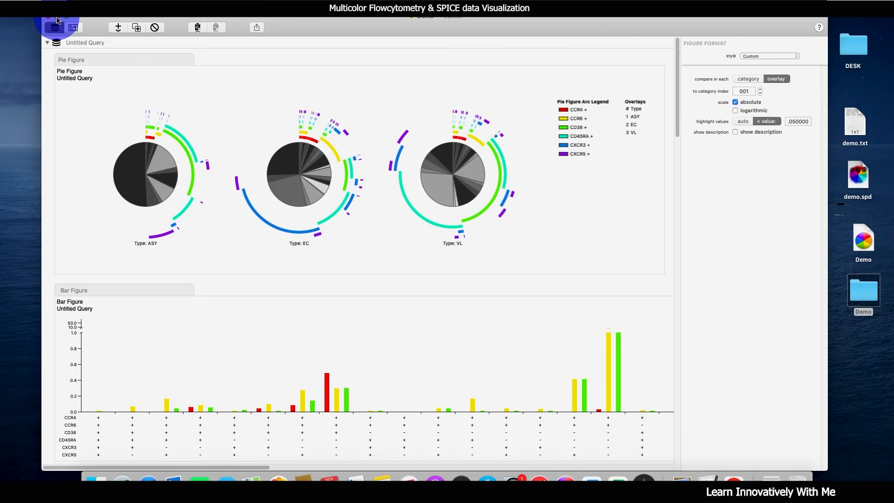
left_click(56, 21)
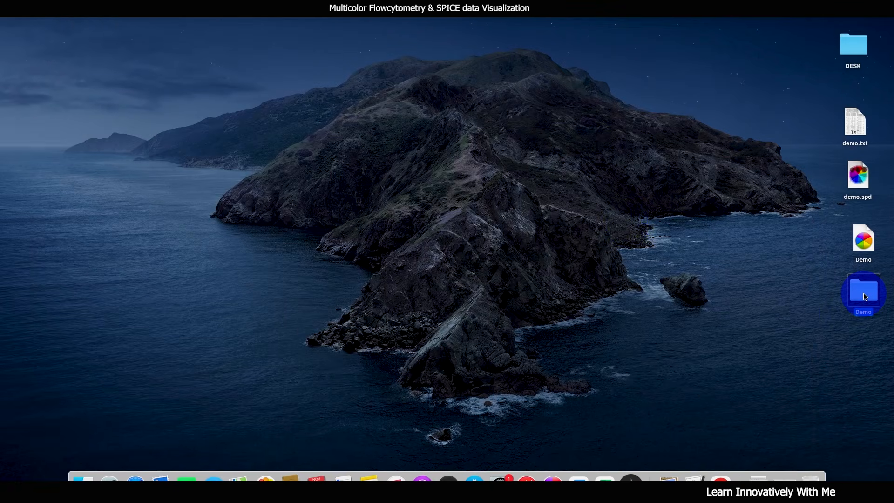
double_click(865, 296)
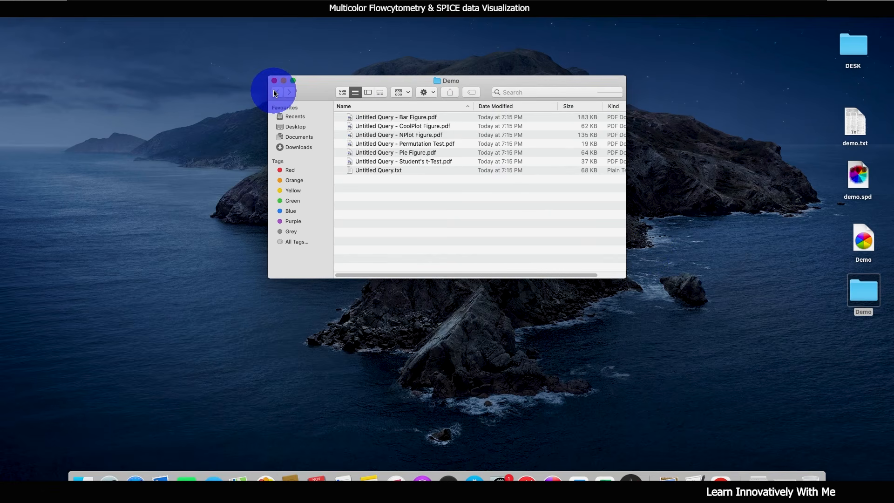
left_click_drag(321, 83, 78, 29)
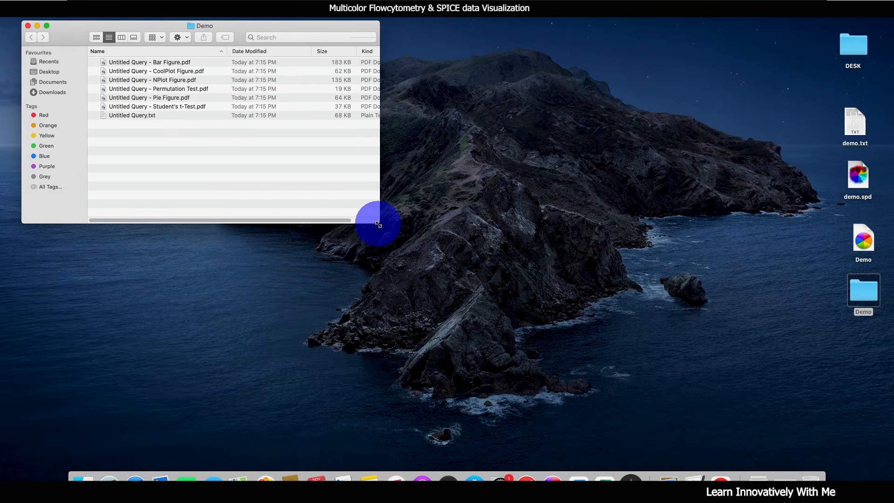
left_click_drag(379, 224, 512, 377)
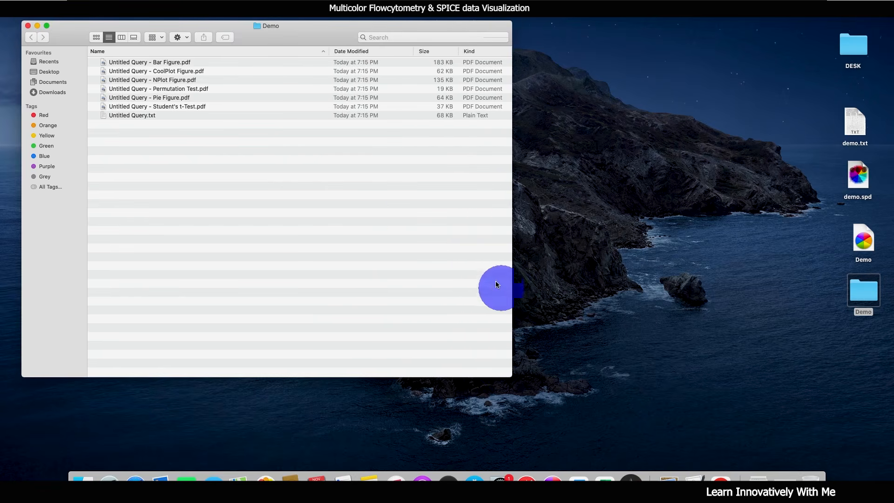
- Open the exported Bar Figure and Pie Figure PDFs and arrange them one above the other
double_click(161, 63)
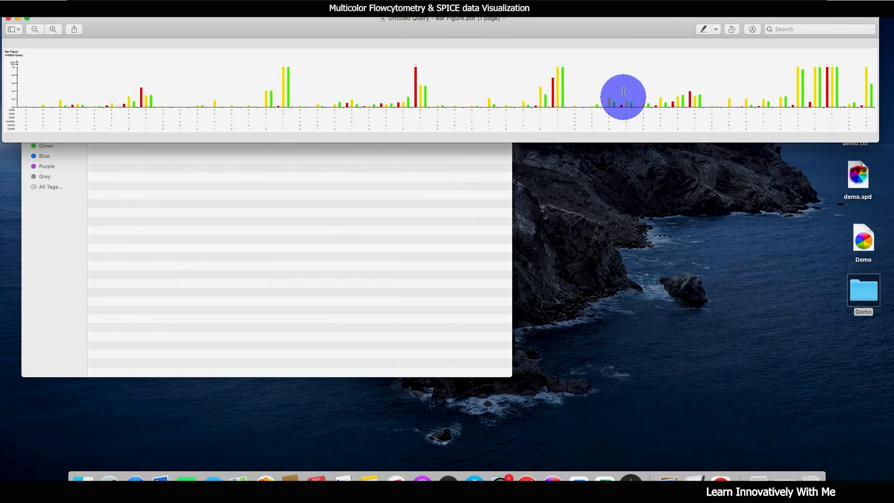
left_click_drag(598, 22, 614, 329)
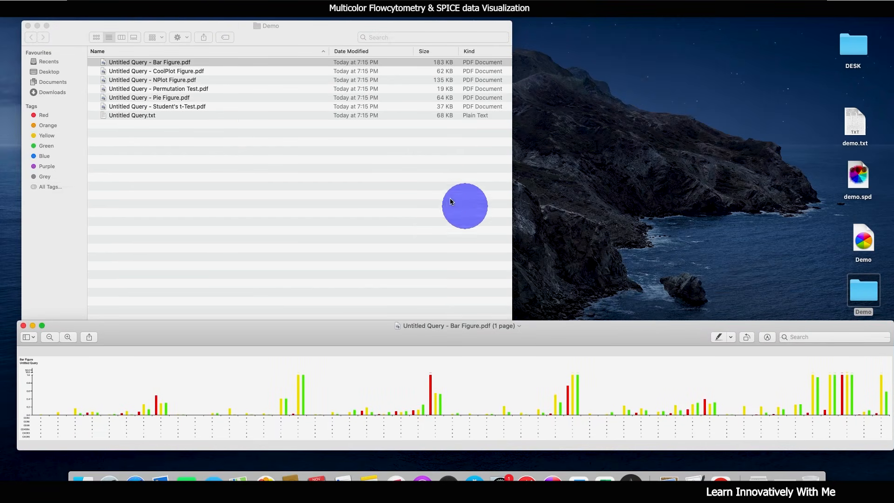
left_click(172, 99)
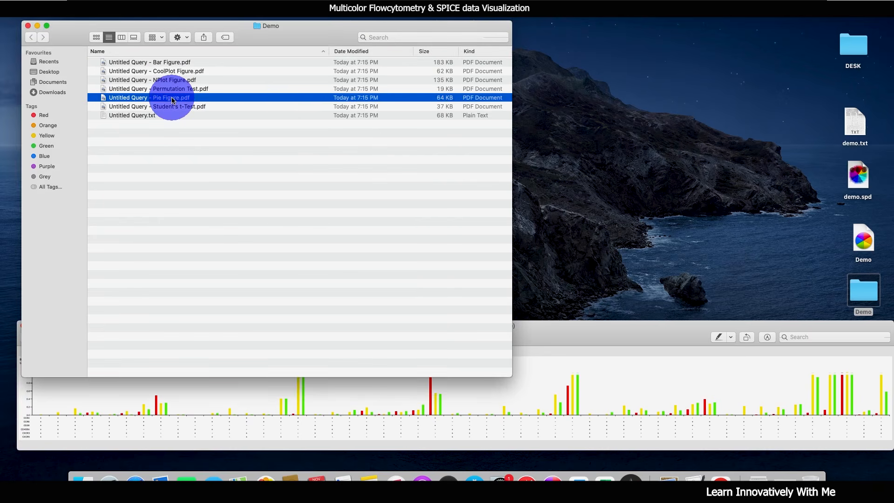
double_click(172, 98)
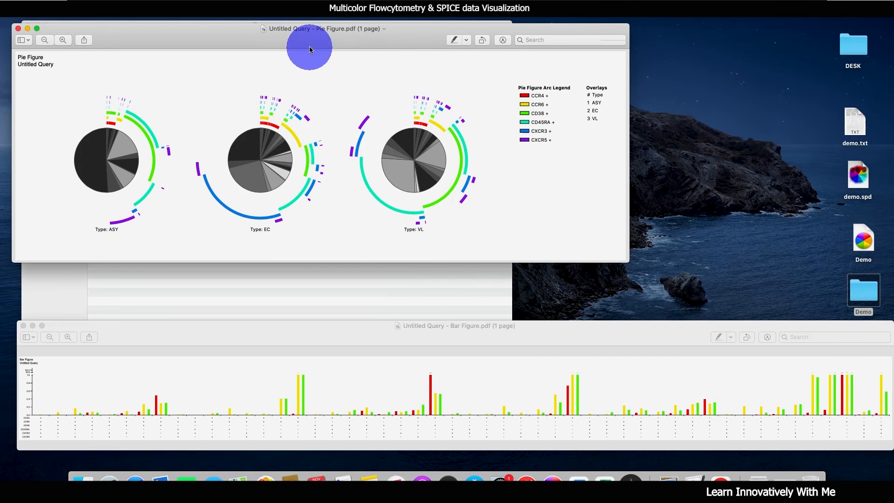
left_click_drag(311, 50, 313, 88)
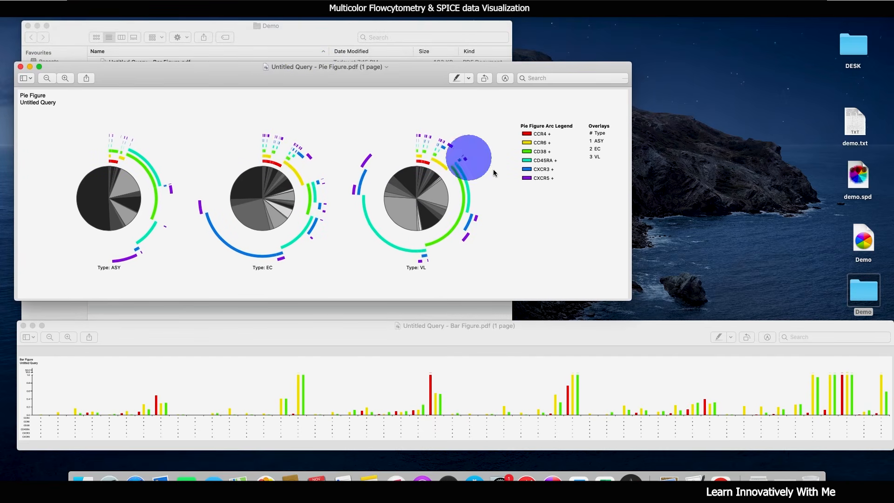
- Enlarge and reposition the Pie Figure PDF window so all three pies and the legend can be inspected
left_click_drag(630, 299, 847, 311)
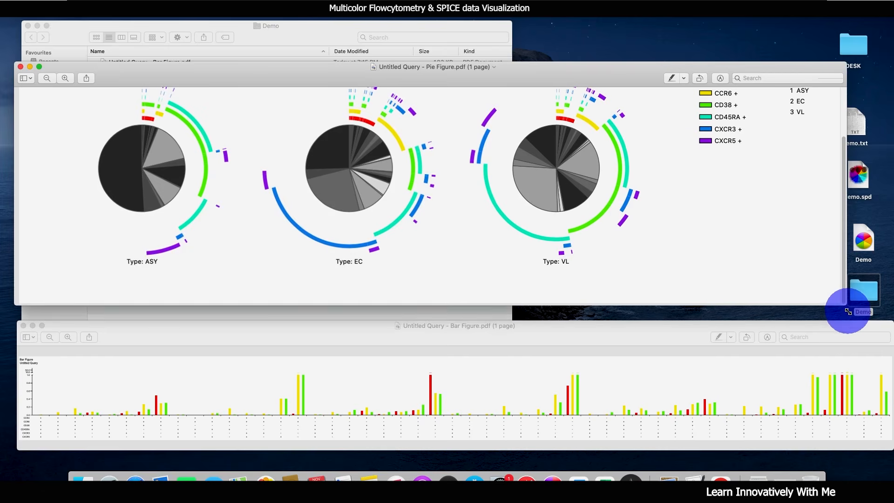
left_click_drag(313, 88, 308, 55)
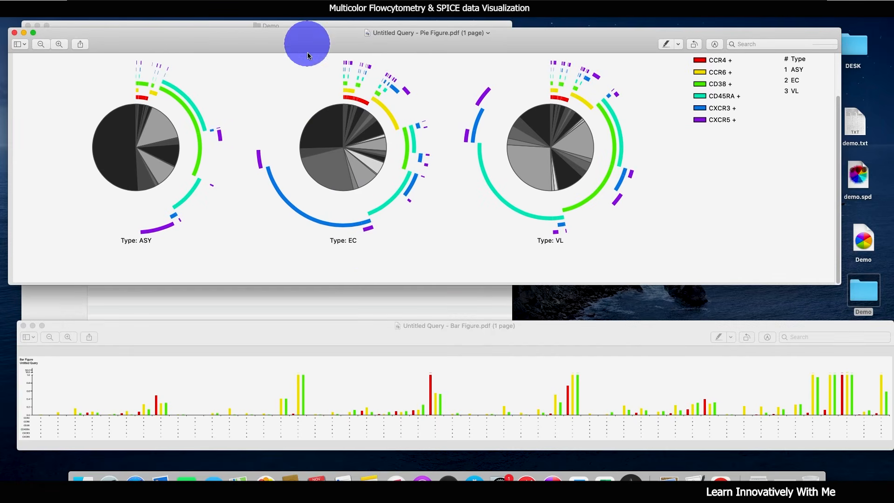
left_click_drag(363, 284, 374, 366)
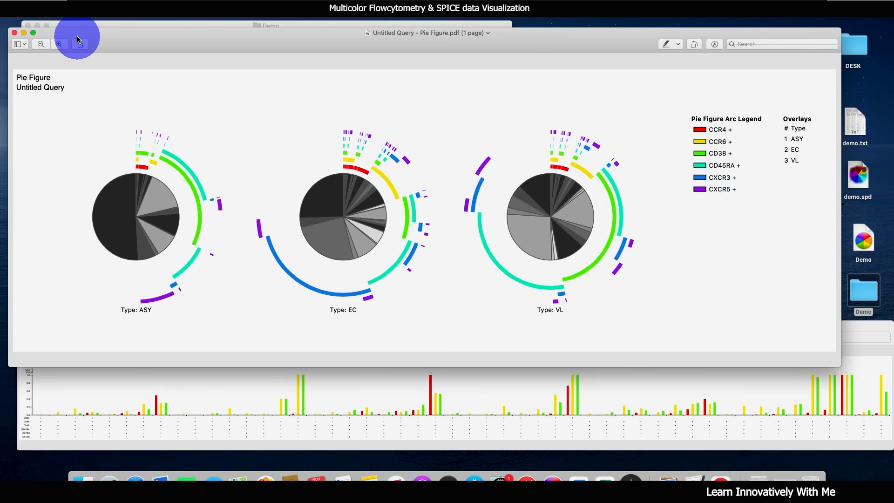
left_click_drag(78, 37, 107, 58)
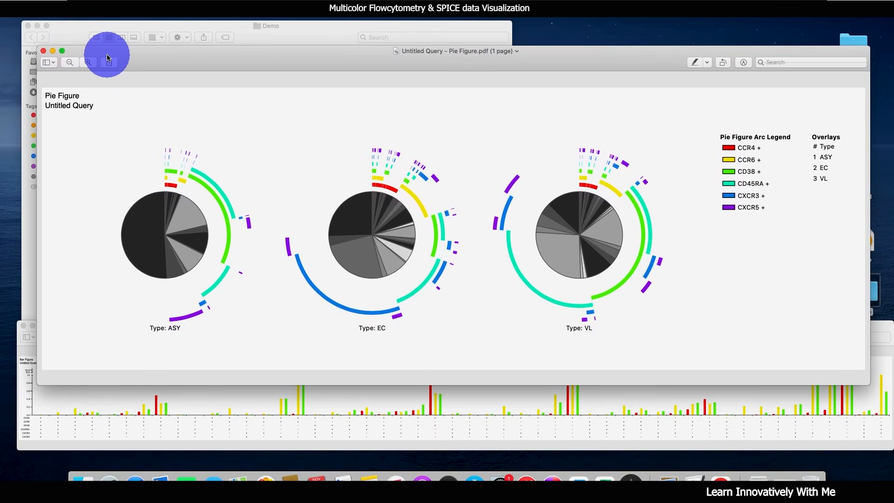